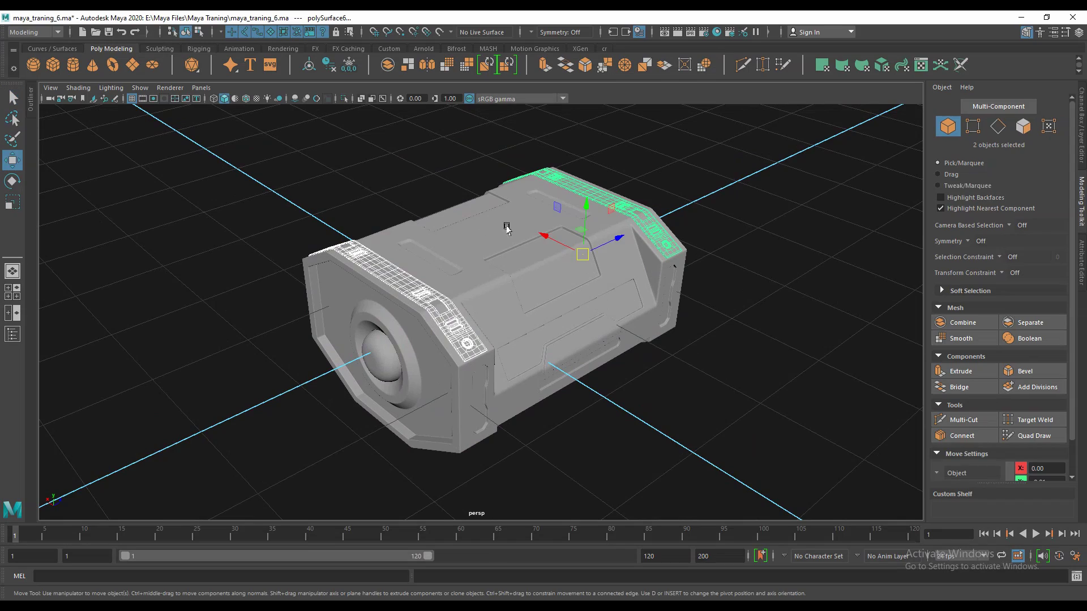
Try to pull the two strip pieces away from the ends of the body and undo the move.
drag(587, 212, 727, 269)
click(736, 249)
key(ctrl+z)
key(ctrl+z)
click(729, 247)
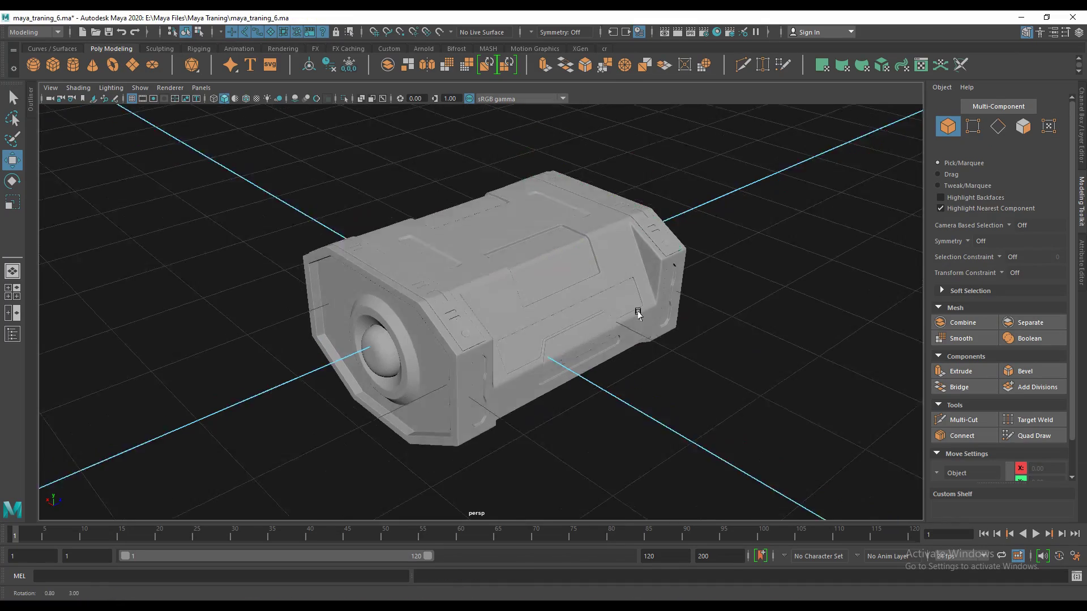
Inspect the main body, the dome at its front end and the hexagonal plate at the opposite end.
alt+drag(631, 310, 549, 347)
click(597, 262)
click(367, 338)
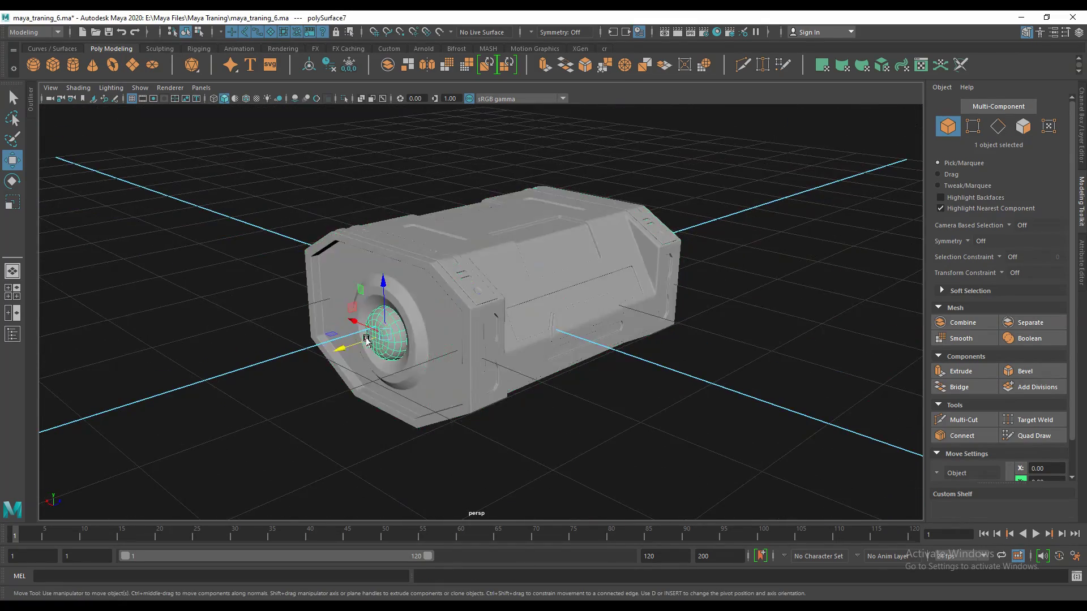
alt+drag(367, 338, 444, 368)
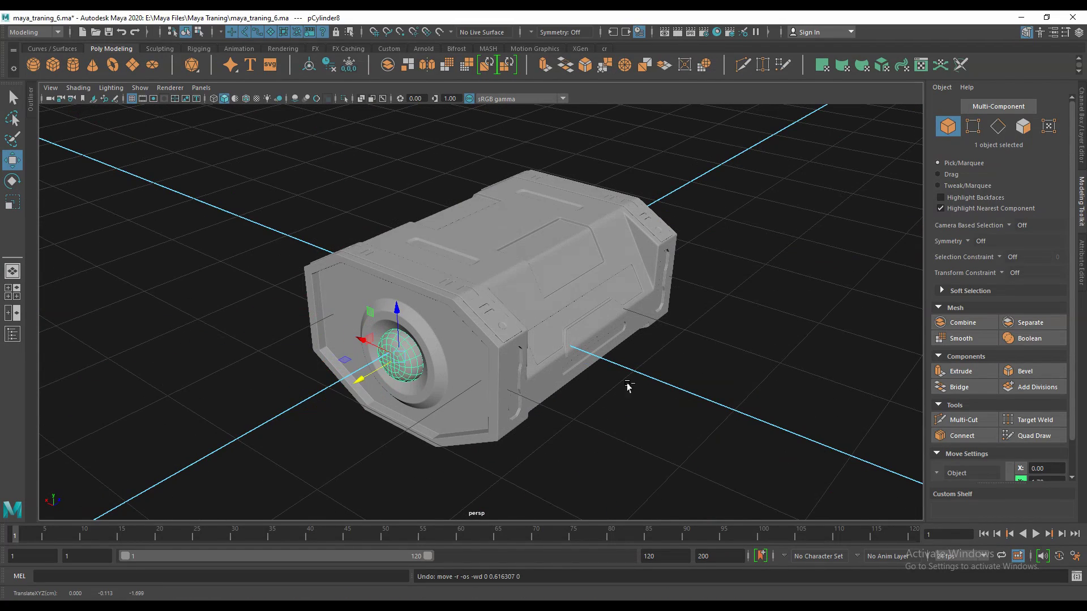
alt+drag(627, 387, 538, 439)
click(539, 440)
click(609, 382)
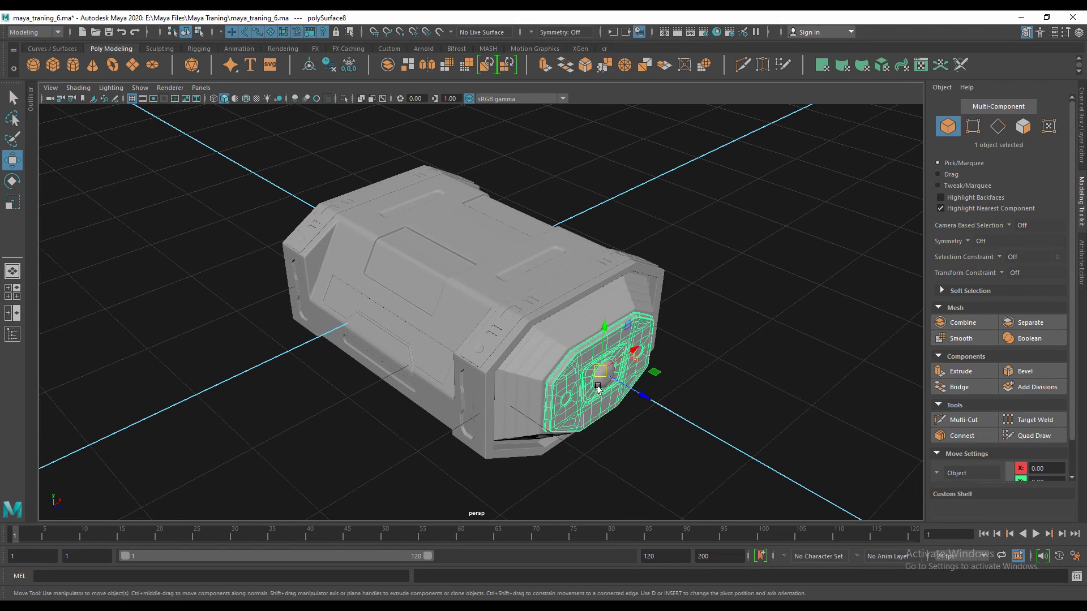
Try to pull the end plate and its dome away from the body and undo the move.
alt+drag(609, 389, 687, 358)
click(677, 393)
key(ctrl+z)
key(ctrl+z)
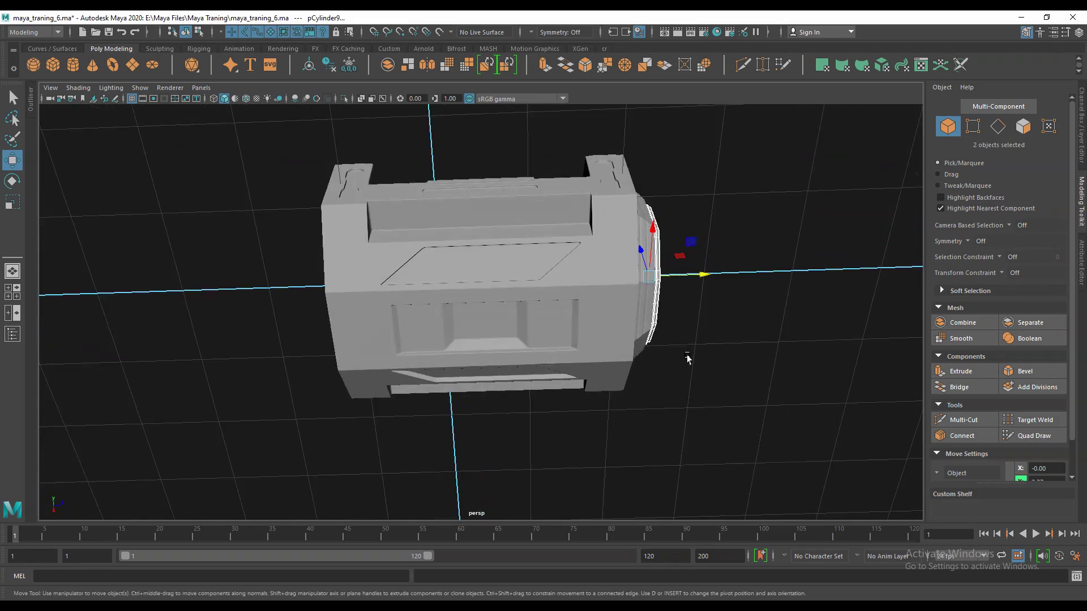
Inspect the main body from below and above, and display its edges as components.
alt+drag(536, 308, 580, 338)
click(573, 343)
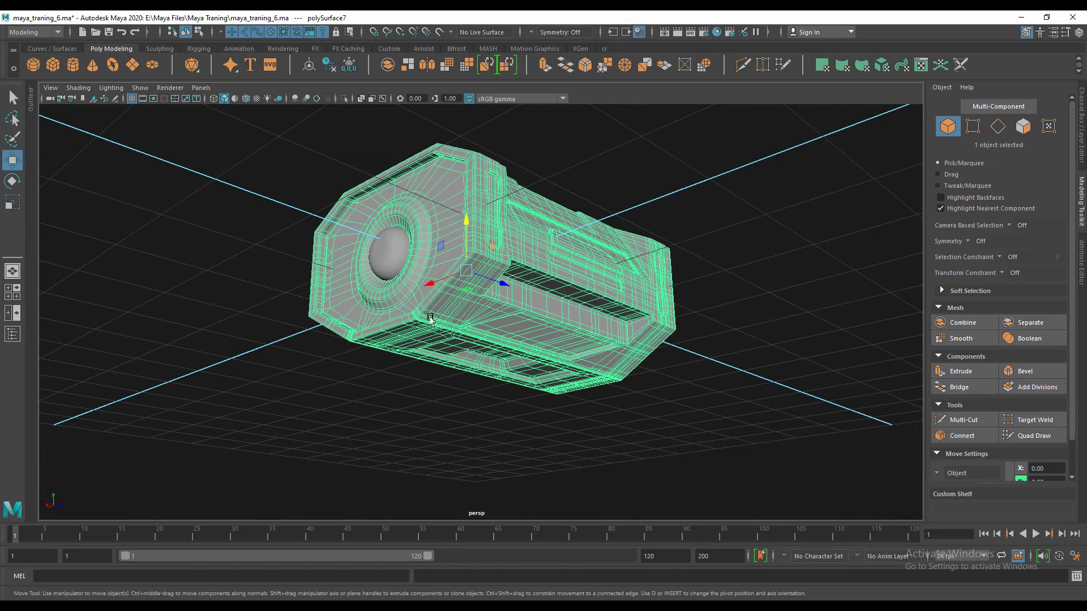
alt+drag(431, 318, 543, 370)
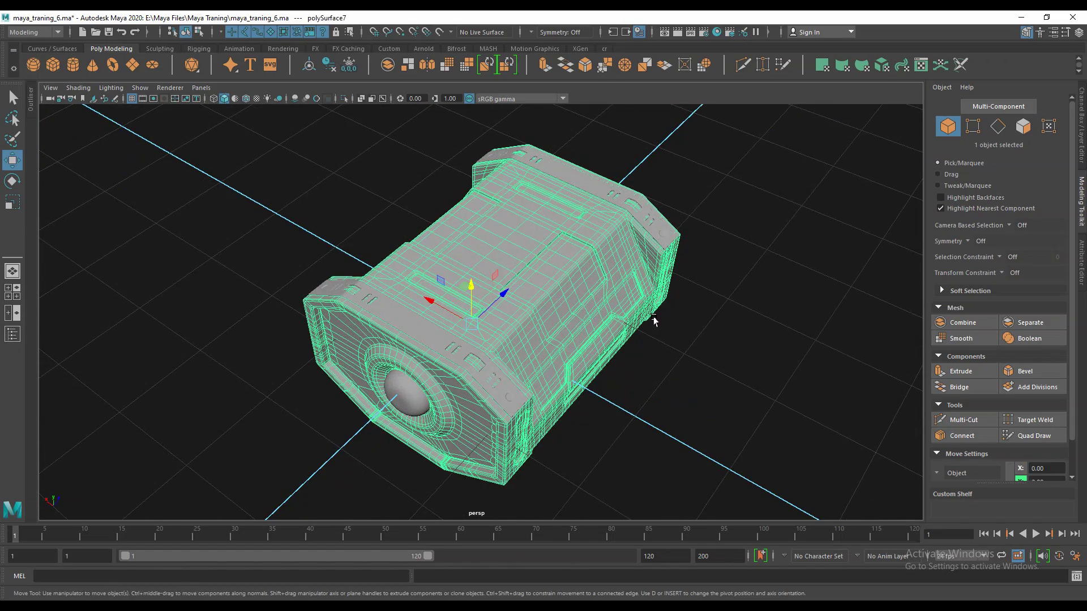
click(655, 321)
alt+drag(655, 315, 625, 352)
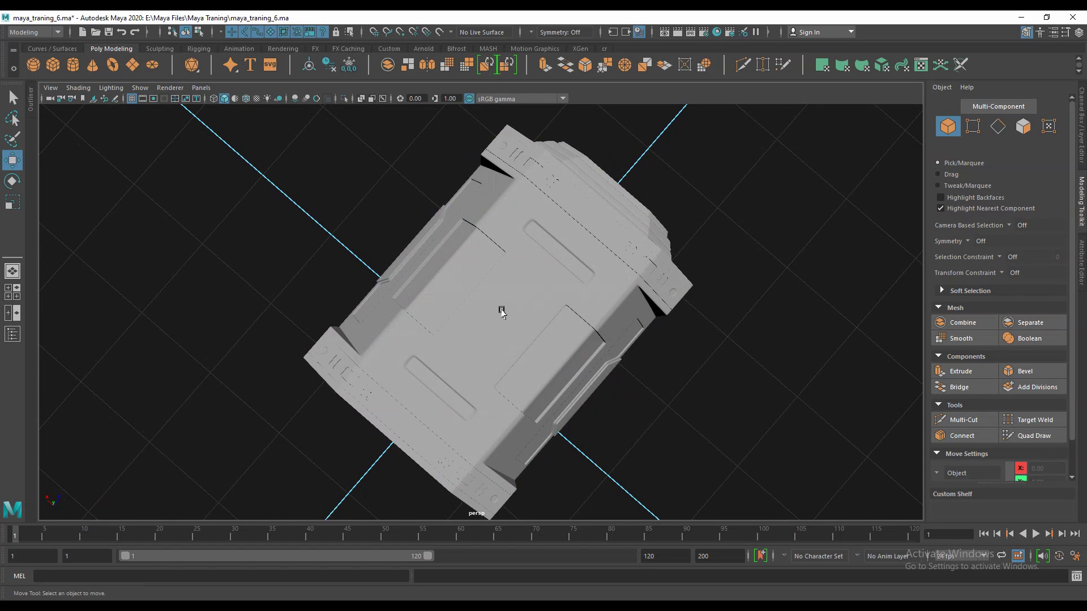
key(F10)
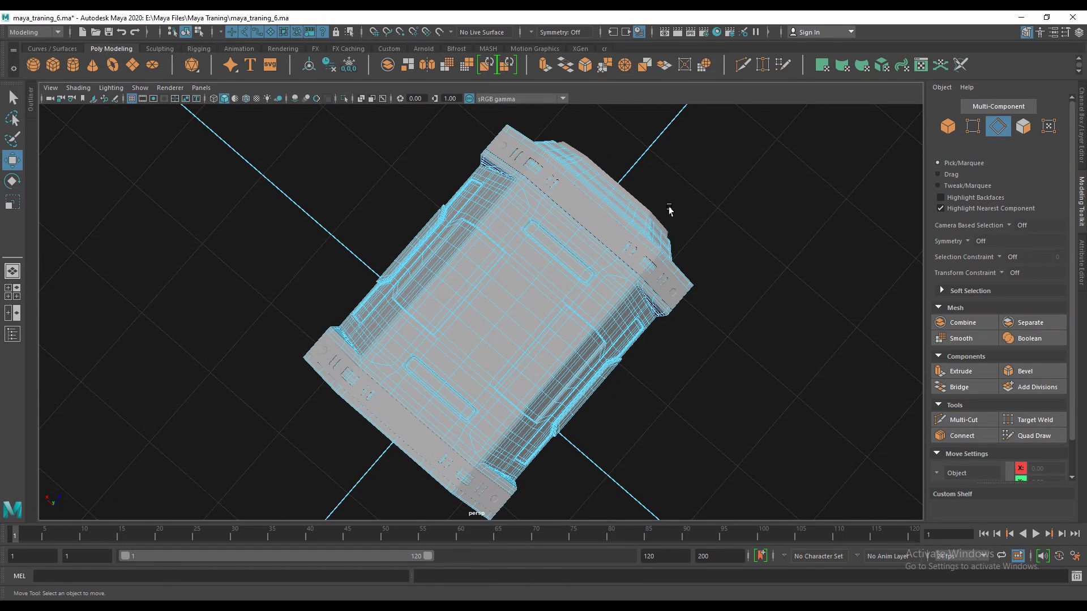
alt+drag(719, 263, 748, 339)
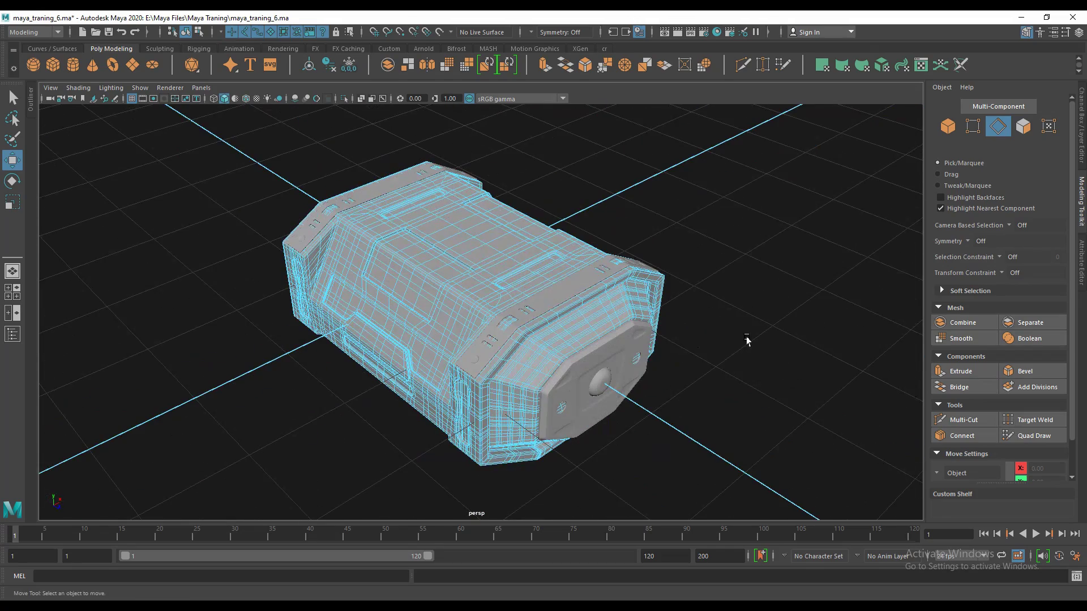
Switch the body to face components and compare its unsmoothed and smoothed display.
alt+drag(482, 315, 453, 304)
alt+right_drag(452, 304, 541, 303)
right_click(544, 299)
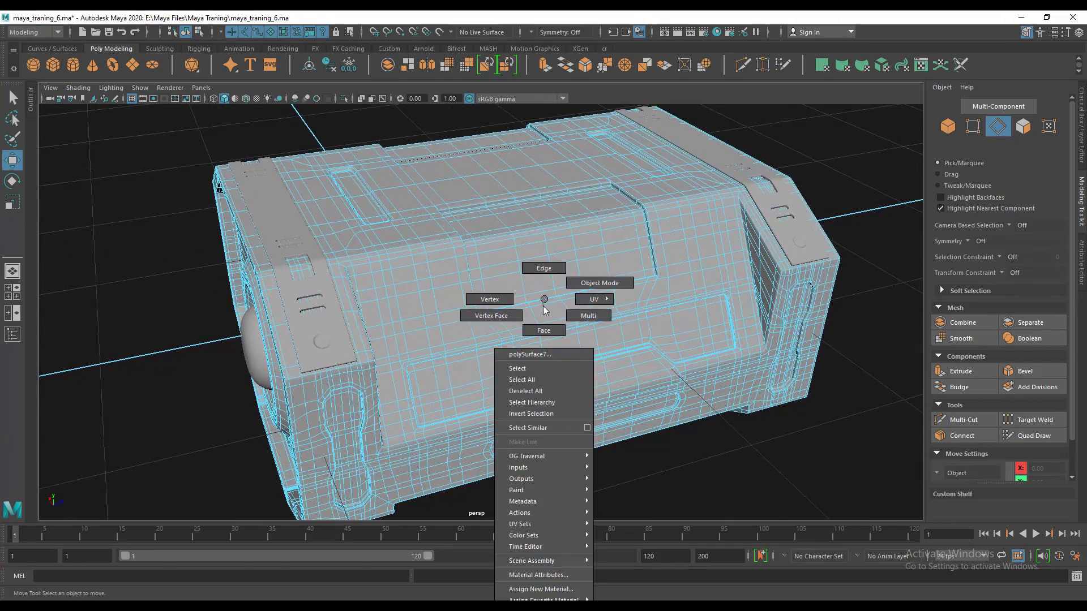
click(544, 334)
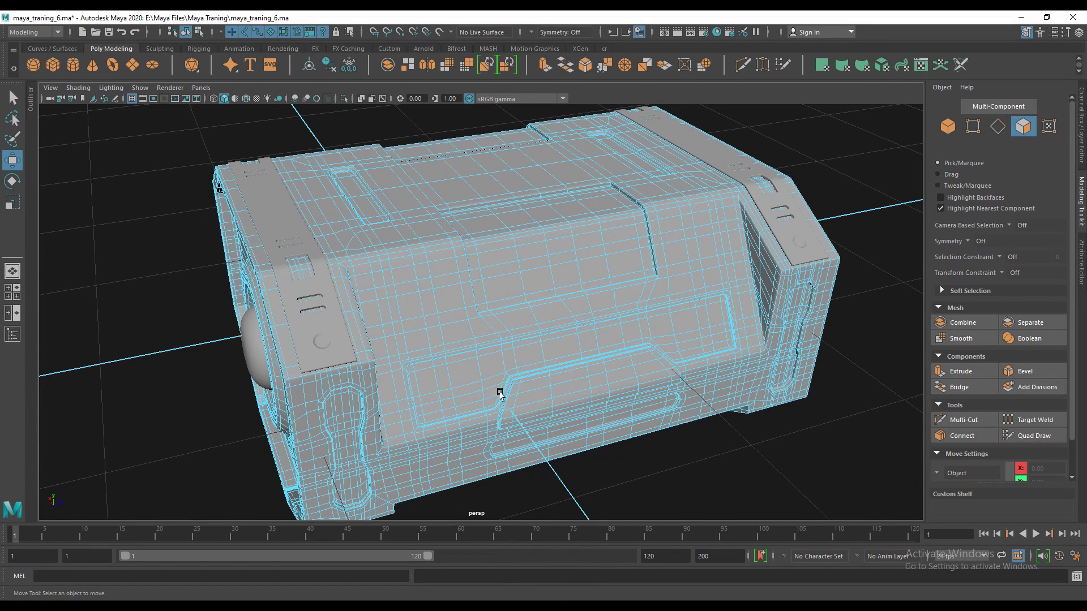
alt+drag(500, 394, 347, 359)
key(1)
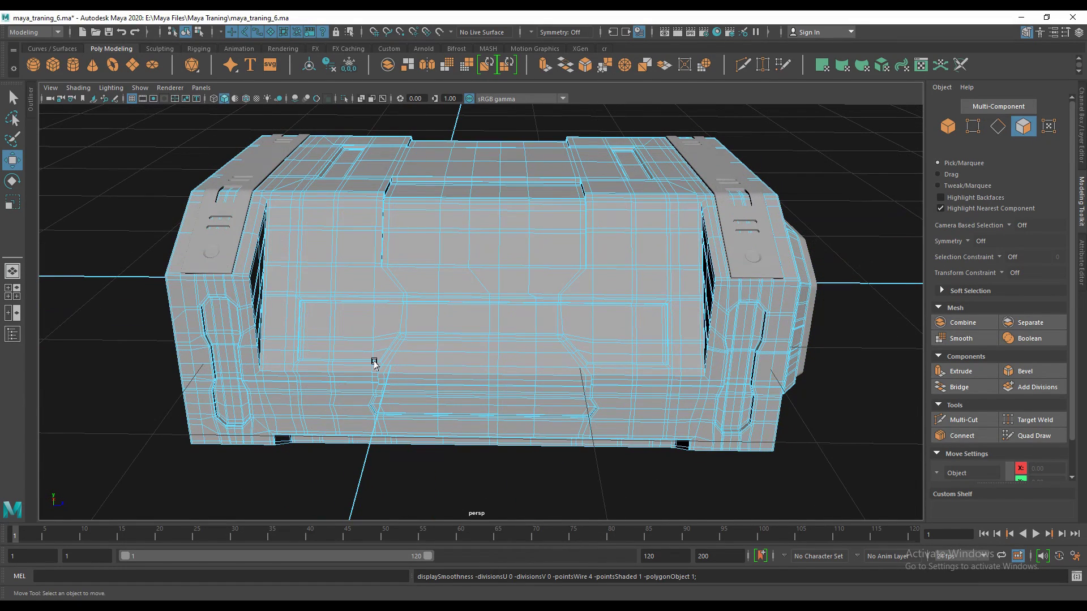
alt+drag(381, 314, 430, 383)
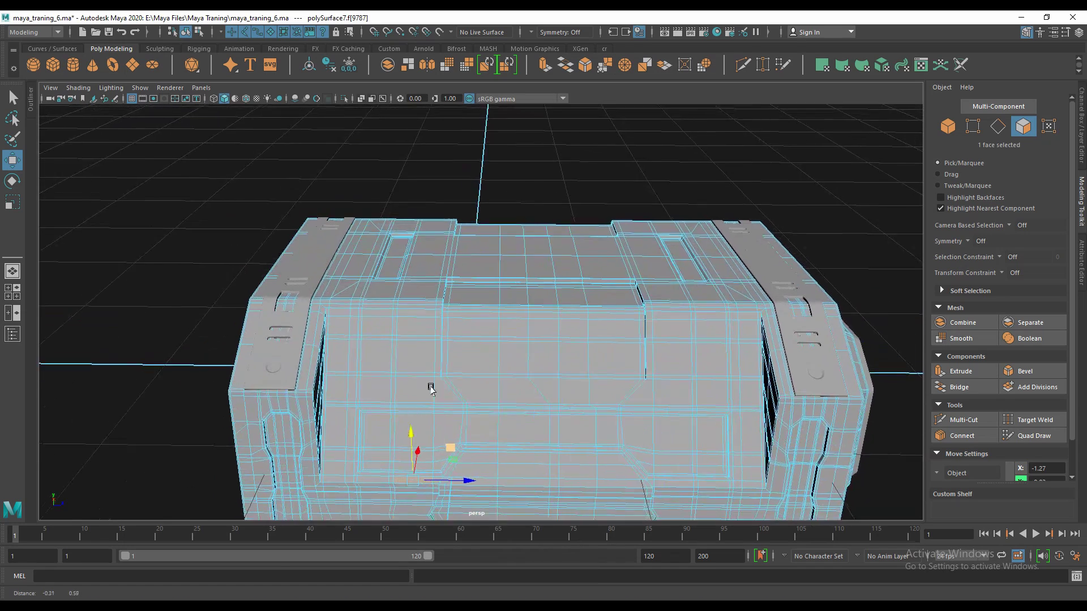
scroll(441, 384, up, 3)
key(1)
key(3)
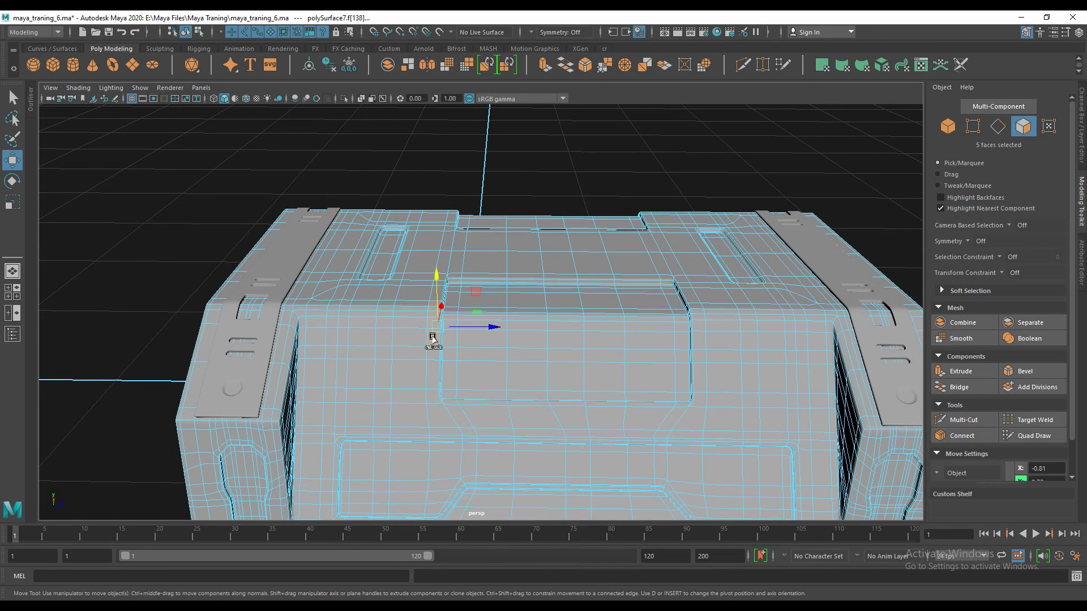
Examine the body's edge flow by selecting all its faces and the face loop beside the raised panel.
key(ctrl+shift+a)
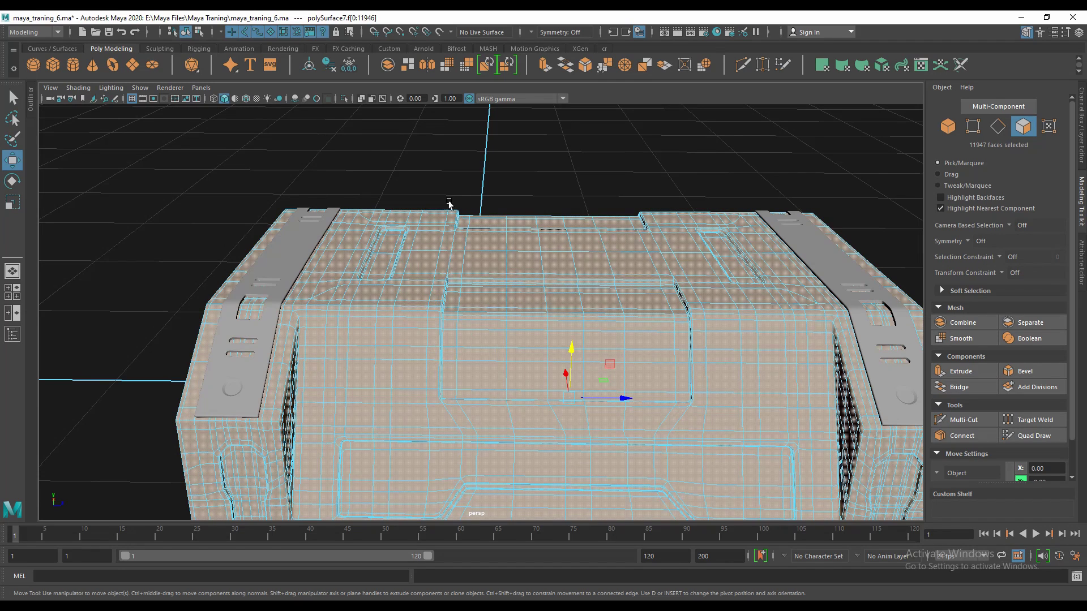
key(q)
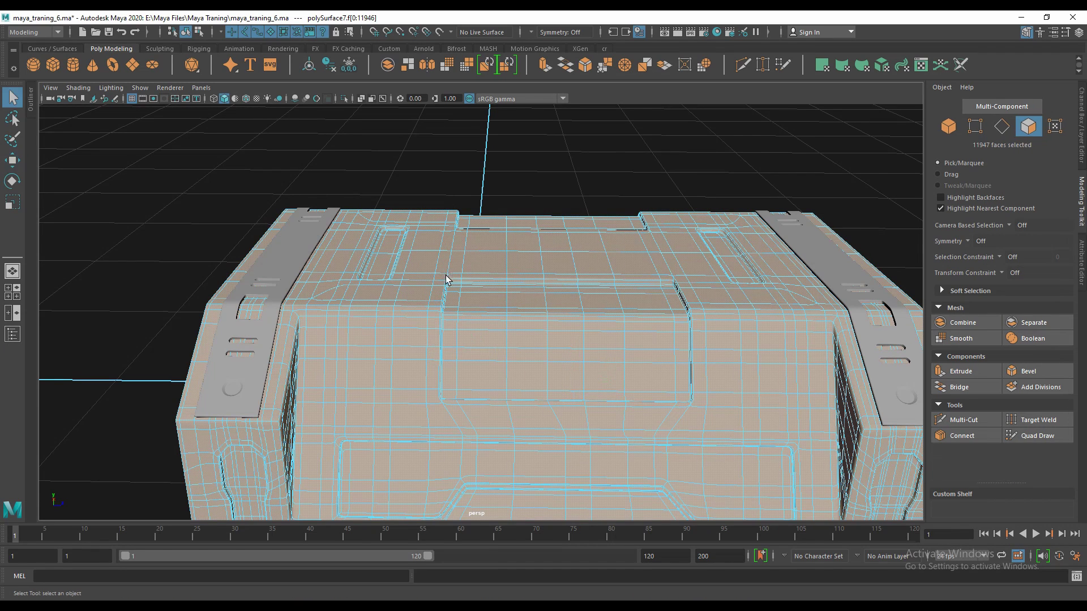
click(435, 330)
scroll(456, 316, down, 3)
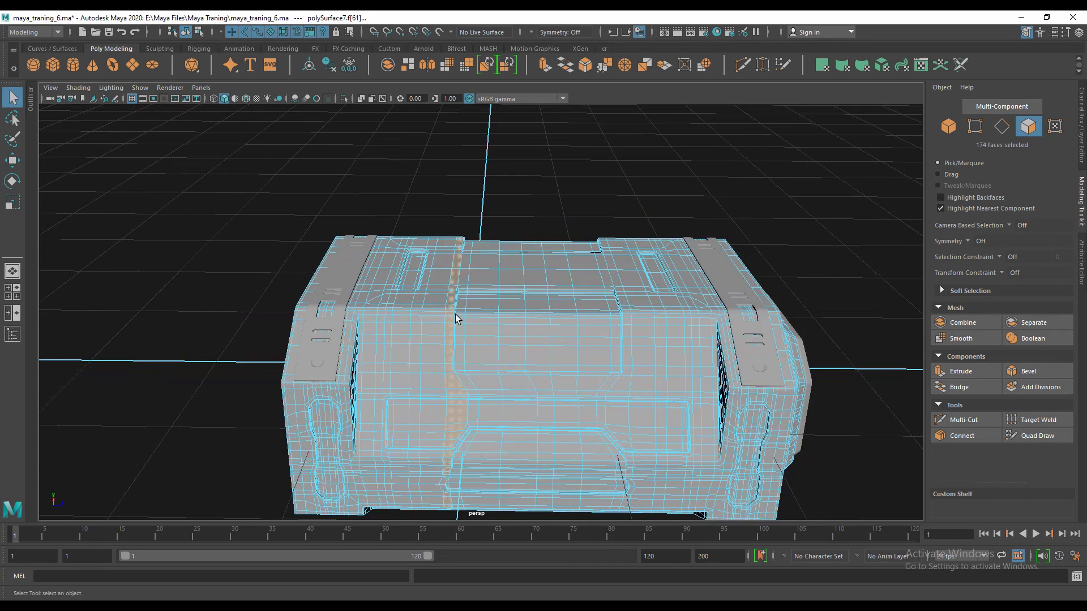
alt+drag(456, 315, 507, 301)
scroll(512, 317, up, 2)
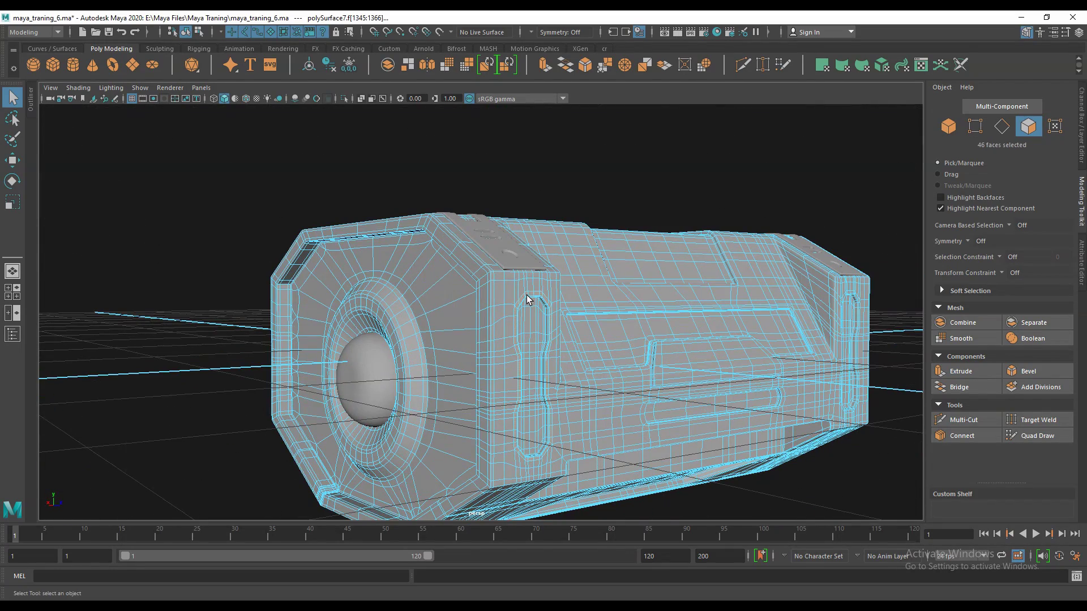
alt+drag(534, 299, 555, 328)
scroll(570, 299, up, 5)
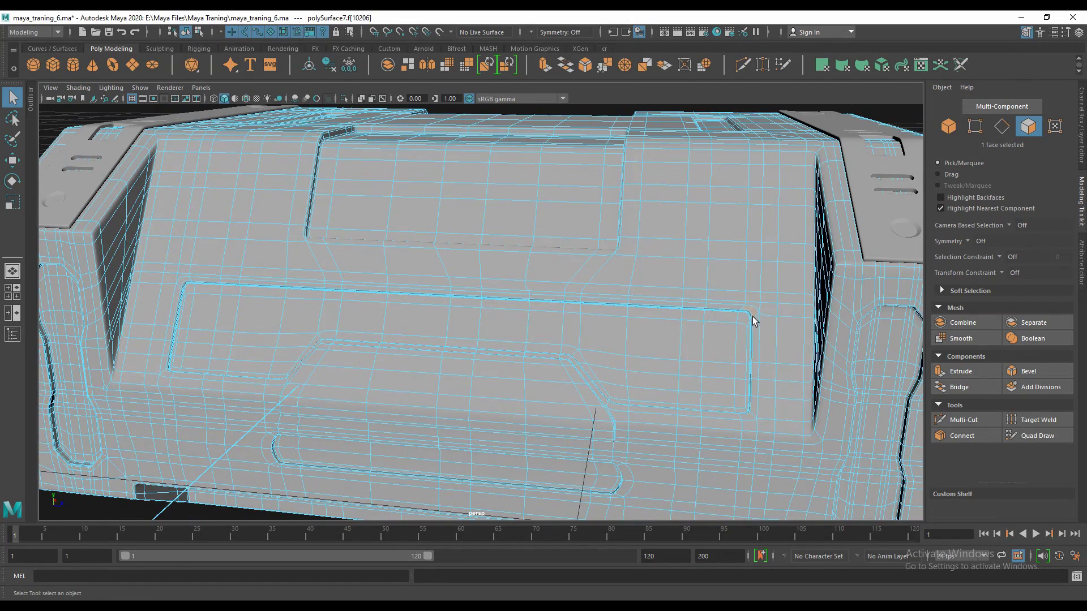
Examine the face loops along the panel grooves on the body's side and top.
double_click(753, 321)
scroll(651, 309, down, 5)
alt+drag(570, 308, 505, 316)
scroll(566, 311, up, 5)
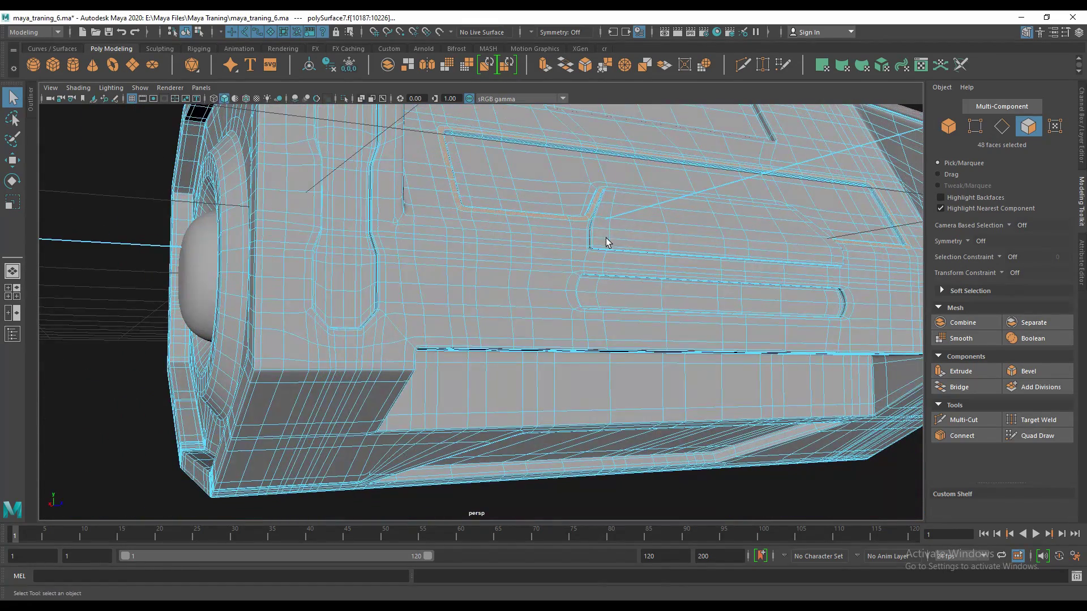
alt+drag(606, 242, 545, 253)
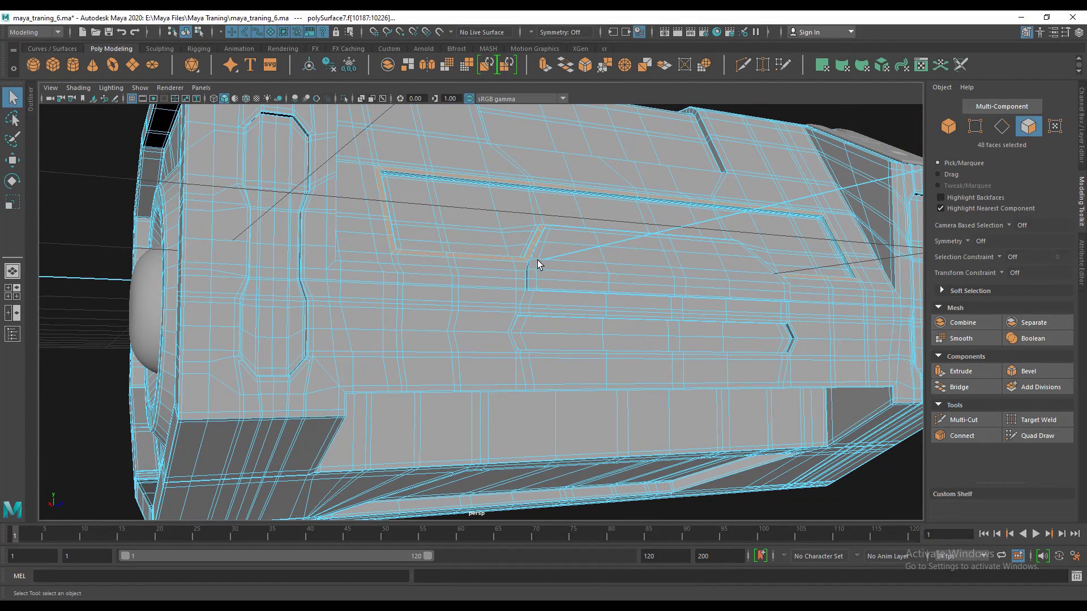
double_click(536, 260)
alt+drag(537, 262, 537, 283)
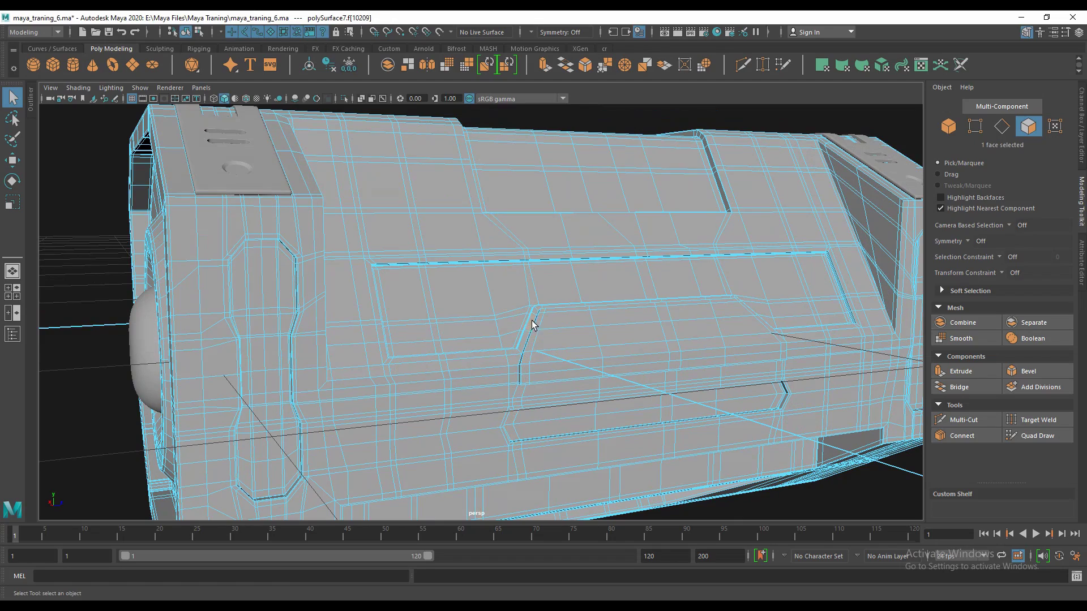
scroll(537, 296, down, 4)
mouse_move(538, 296)
alt+mouse_down()
mouse_move(527, 249)
mouse_move(538, 284)
alt+mouse_up()
scroll(542, 279, up, 4)
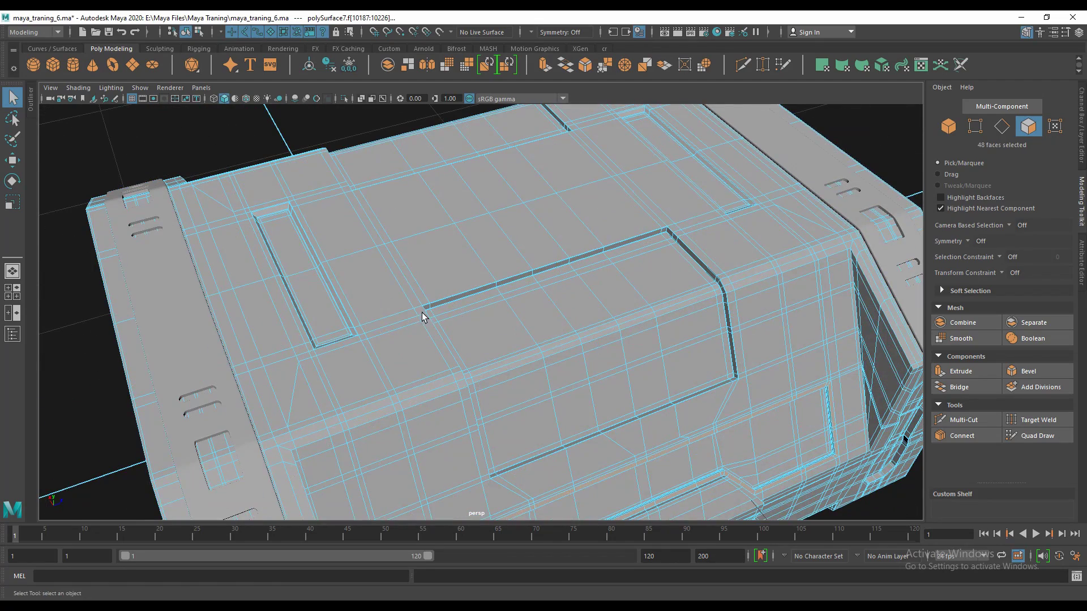
alt+drag(426, 312, 425, 330)
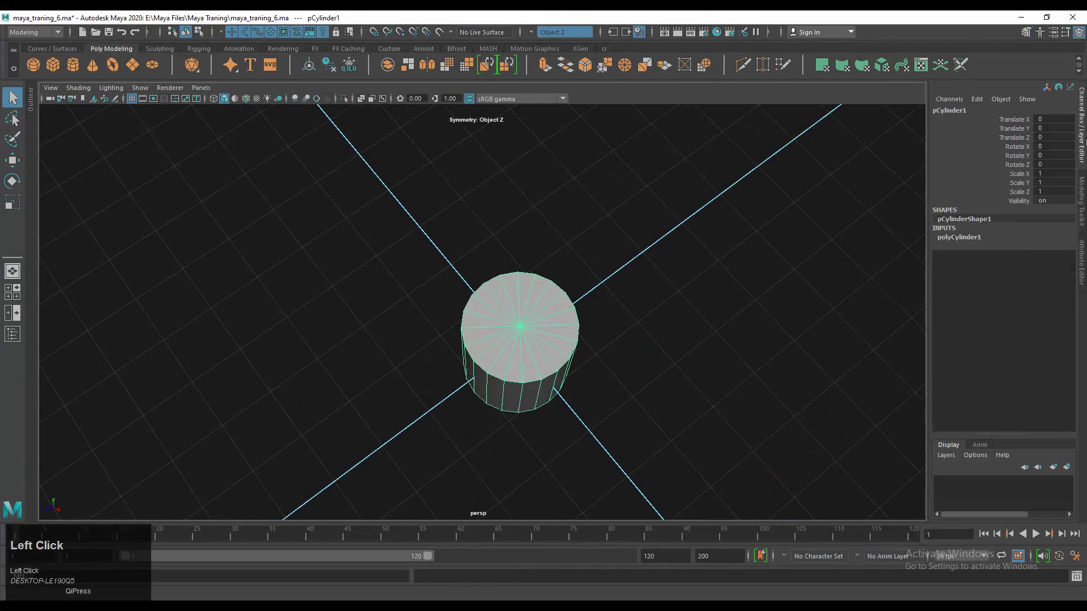
Set the new cylinder's axis subdivisions to 6.
click(959, 236)
click(1052, 264)
text(16)
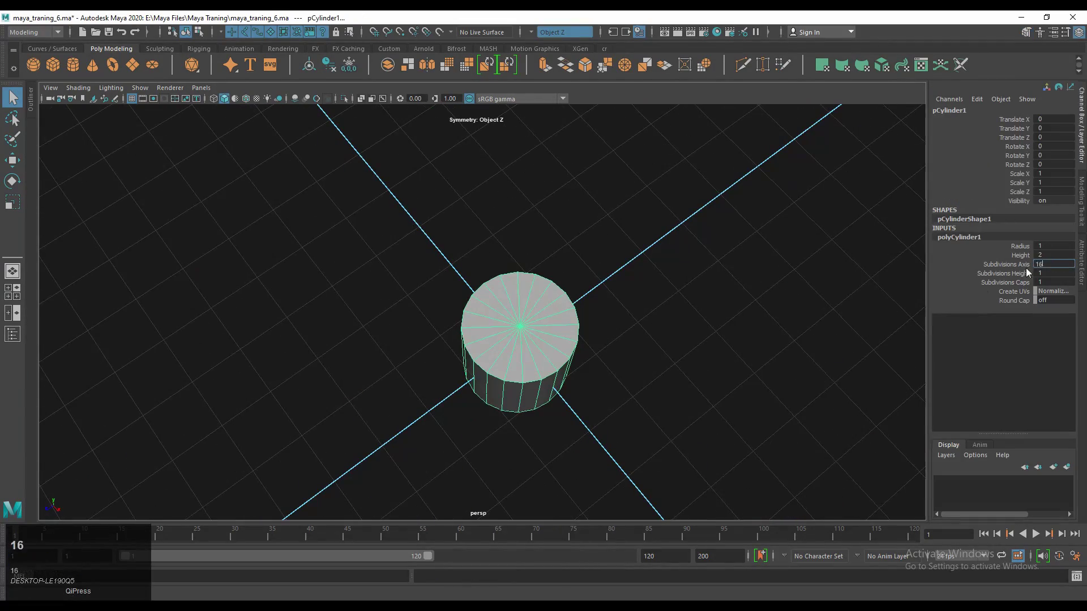
key(Return)
click(1006, 264)
Lay the hexagonal cylinder horizontally with one long edge pointing up and adjust its scale.
key(space)
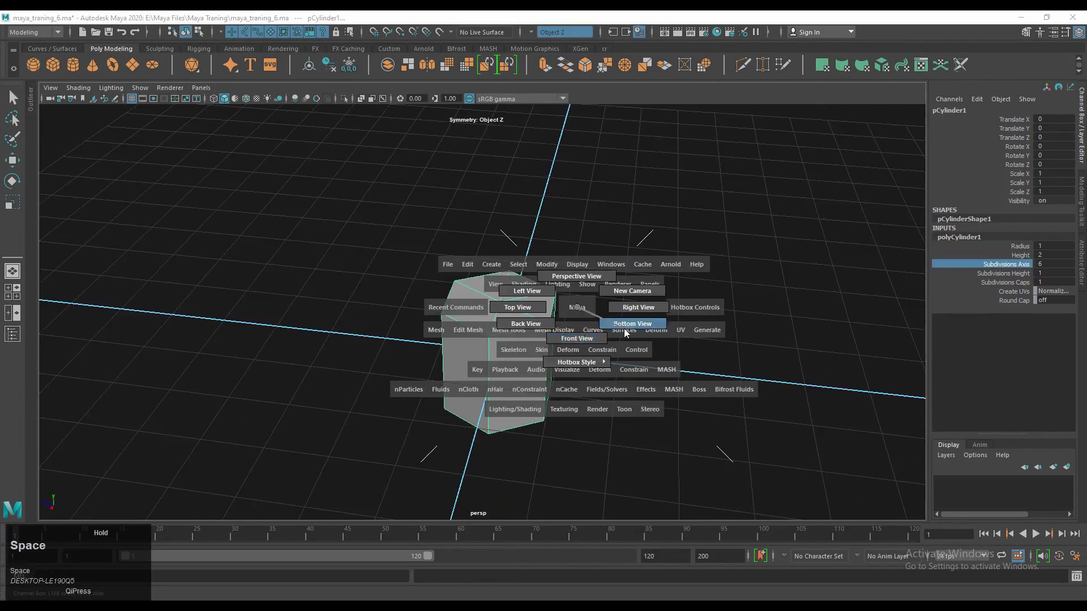
scroll(519, 317, up, 1)
key(r)
drag(533, 268, 447, 243)
key(space)
drag(532, 330, 432, 339)
drag(502, 256, 430, 323)
key(s)
key(space)
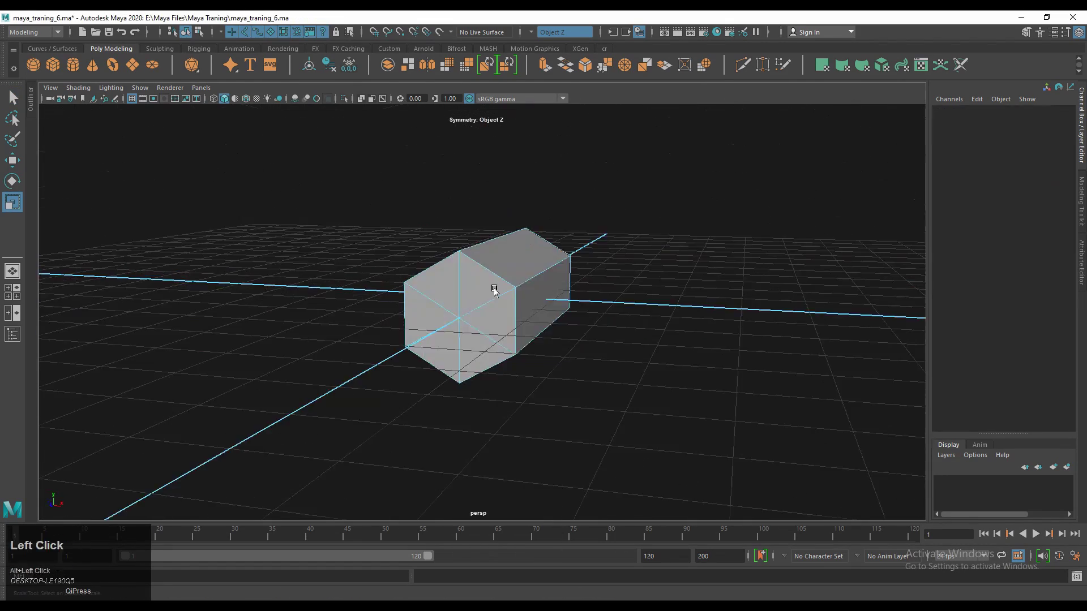
Set symmetry to Object Z and extrude the six faces of the hexagonal end cap with an offset of 0.04.
alt+drag(492, 286, 408, 369)
key(ctrl+e)
key(w)
click(970, 241)
click(995, 283)
alt+drag(566, 255, 498, 208)
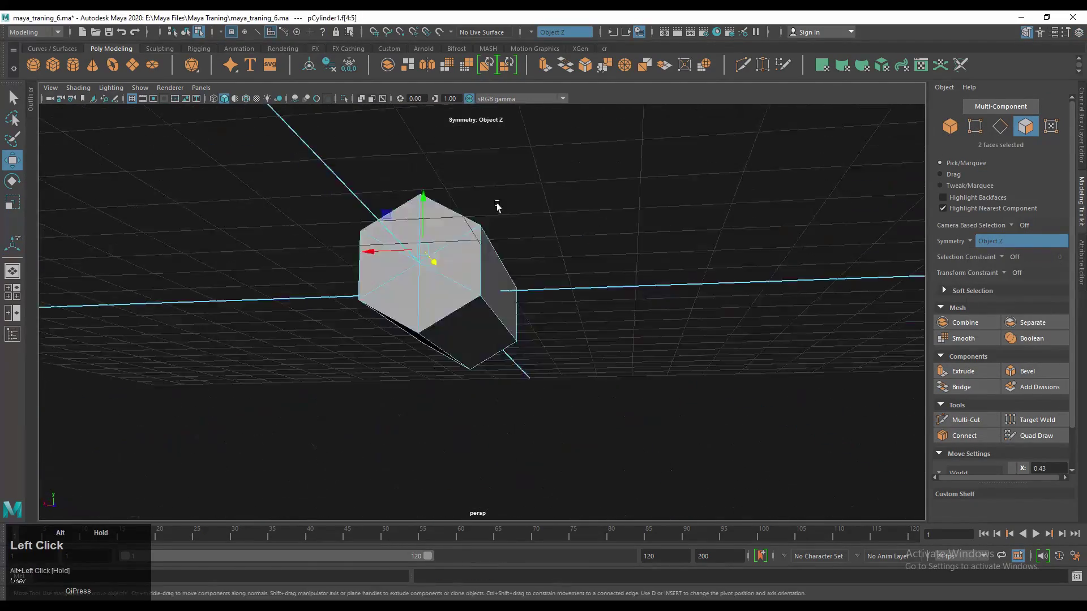
key(ctrl+e)
alt+drag(484, 488, 677, 359)
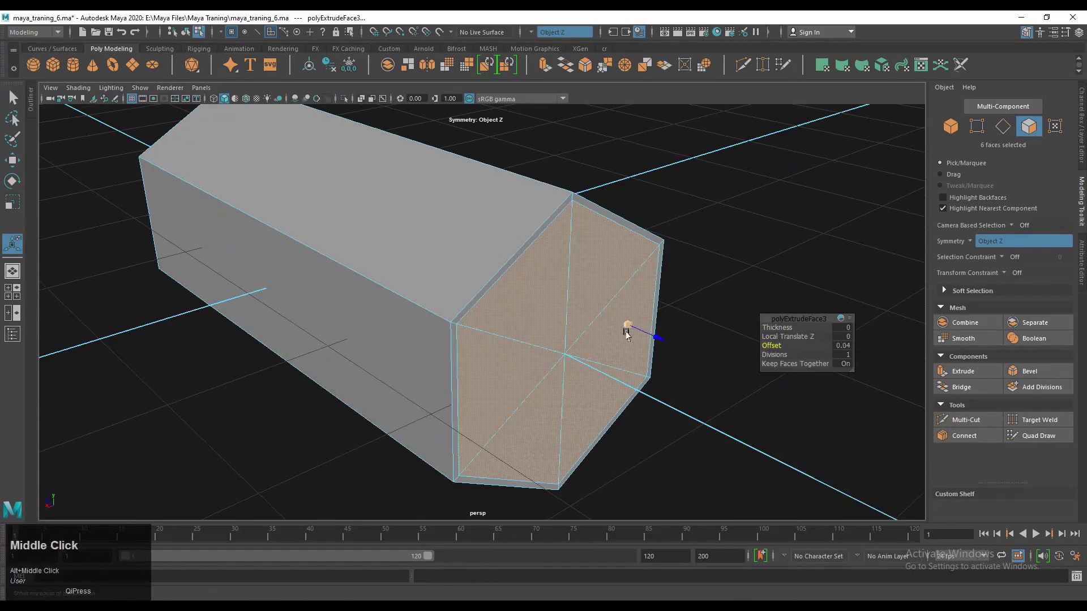
Turn symmetry off and extrude the six end cap faces inward with a thickness of -0.11.
click(970, 241)
click(987, 252)
alt+drag(594, 289, 382, 286)
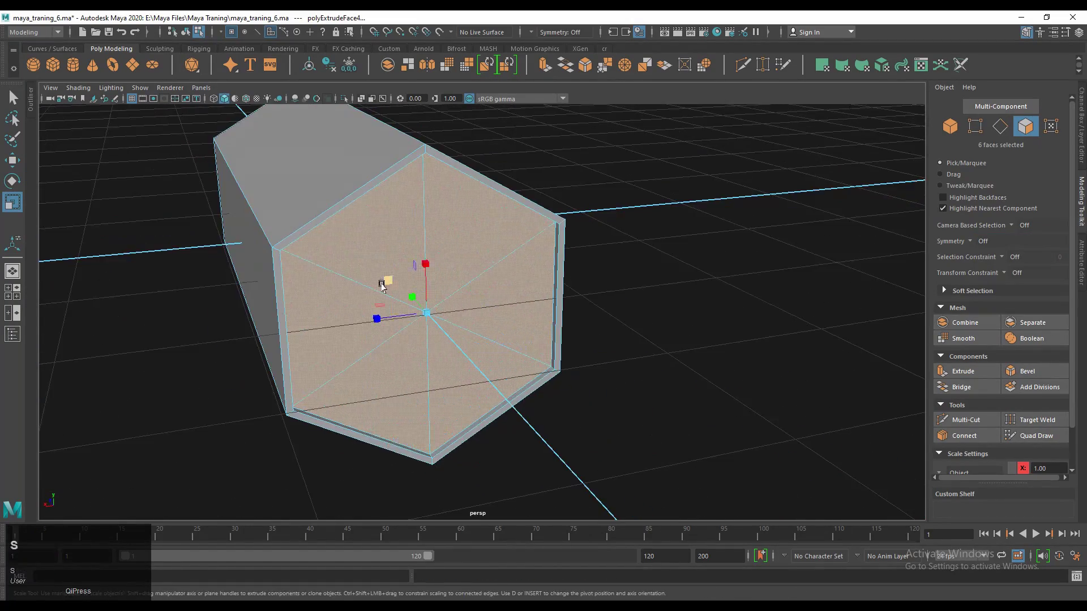
key(ctrl+e)
click(783, 326)
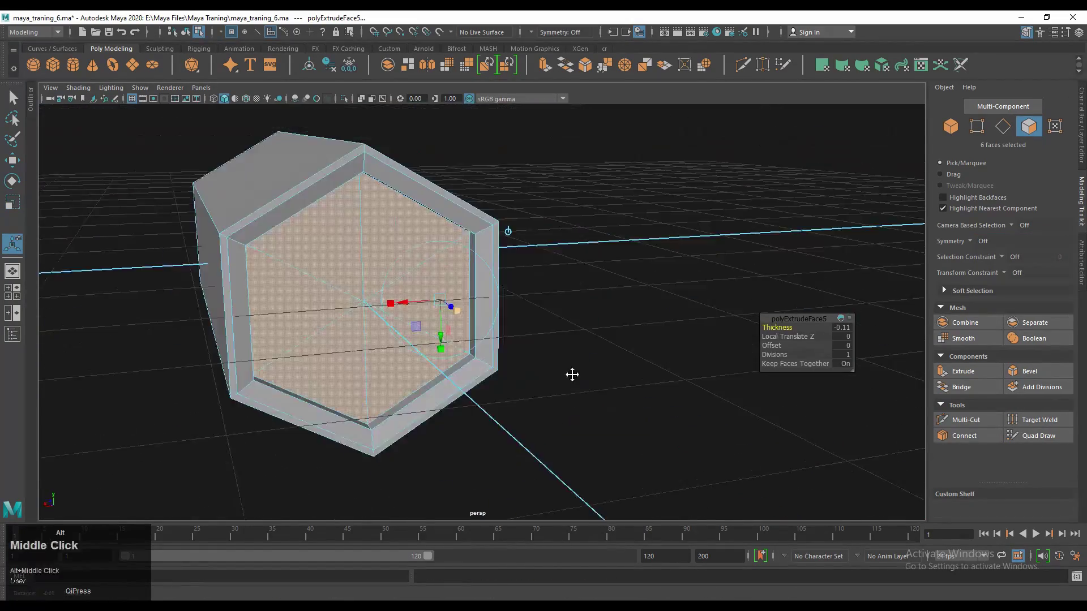
alt+drag(572, 374, 795, 355)
key(ctrl+e)
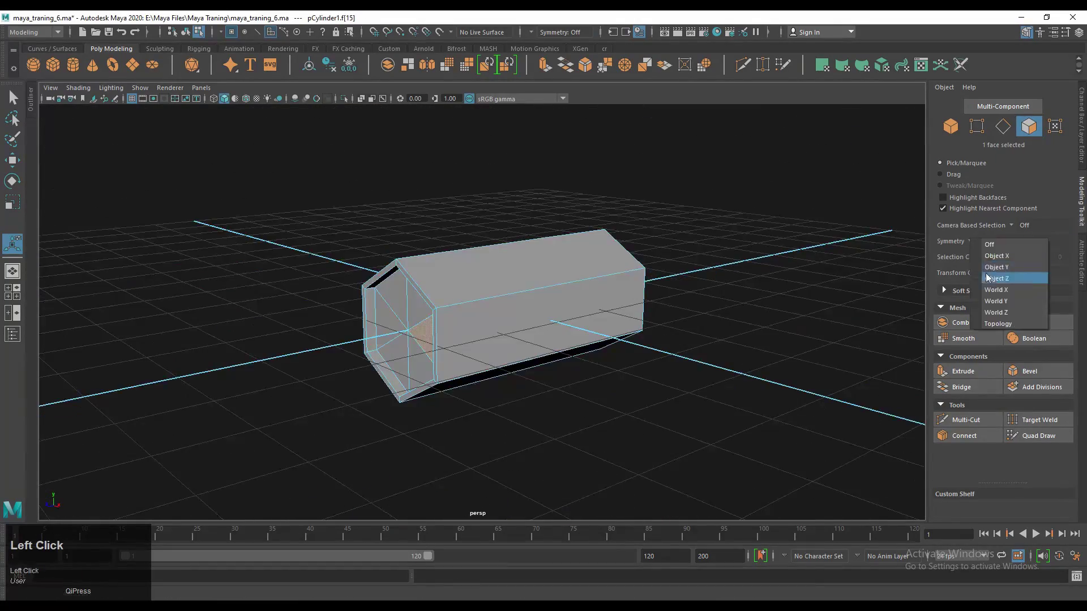
Set symmetry back to Object Z and return the prism to object mode in the left view.
click(986, 278)
alt+drag(679, 317, 578, 368)
key(F9)
key(q)
key(space)
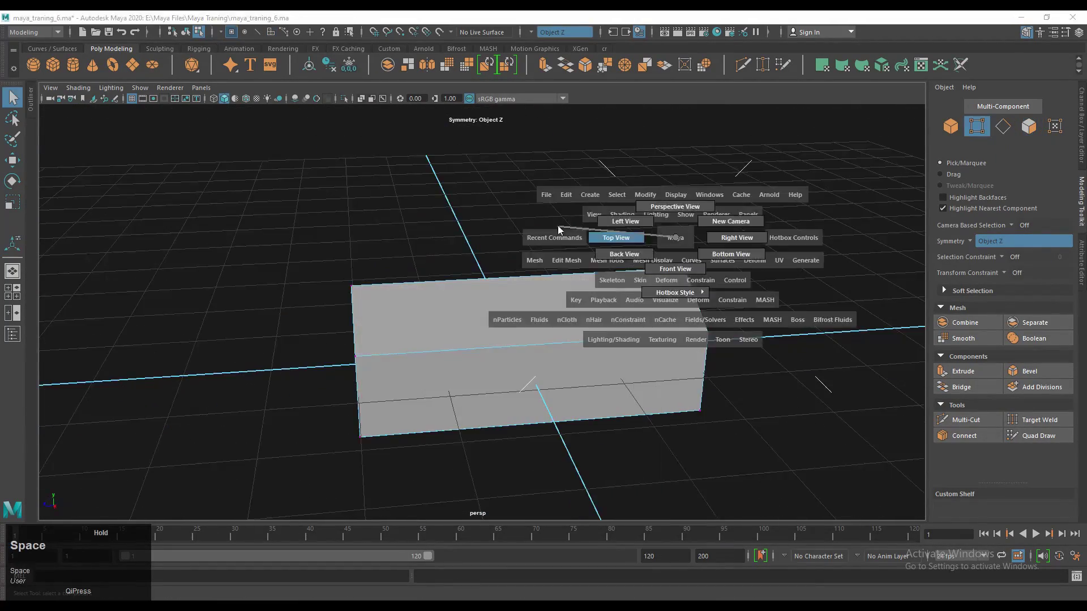
scroll(540, 305, up, 2)
right_drag(501, 321, 745, 251)
right_drag(259, 295, 390, 261)
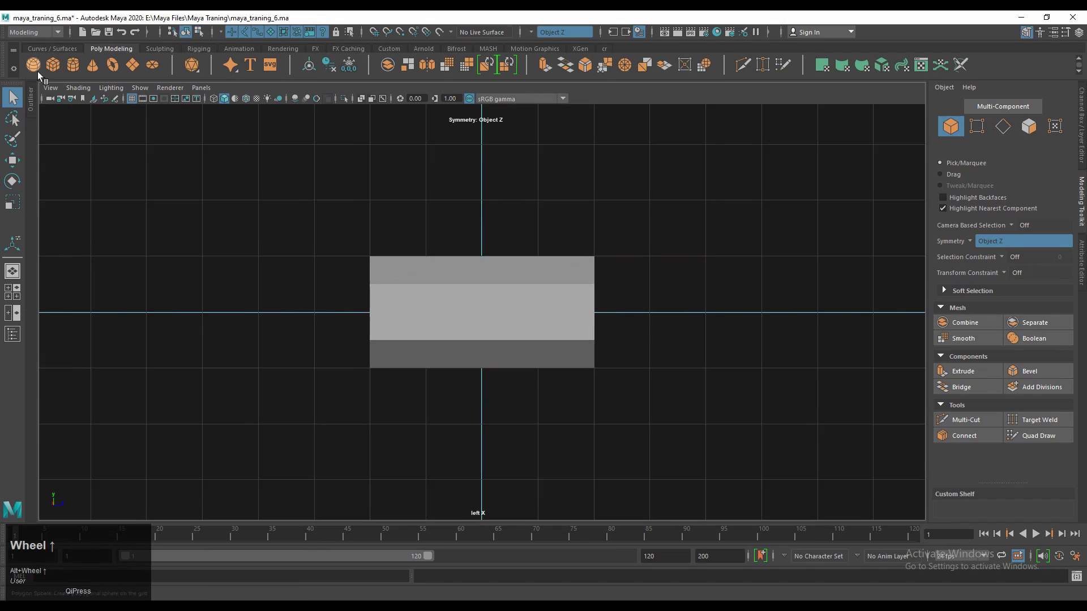
Create a polygon cube and move it to the prism's upper side, centred along its length.
click(53, 66)
key(w)
drag(478, 271, 477, 224)
key(space)
key(space)
alt+drag(543, 306, 620, 277)
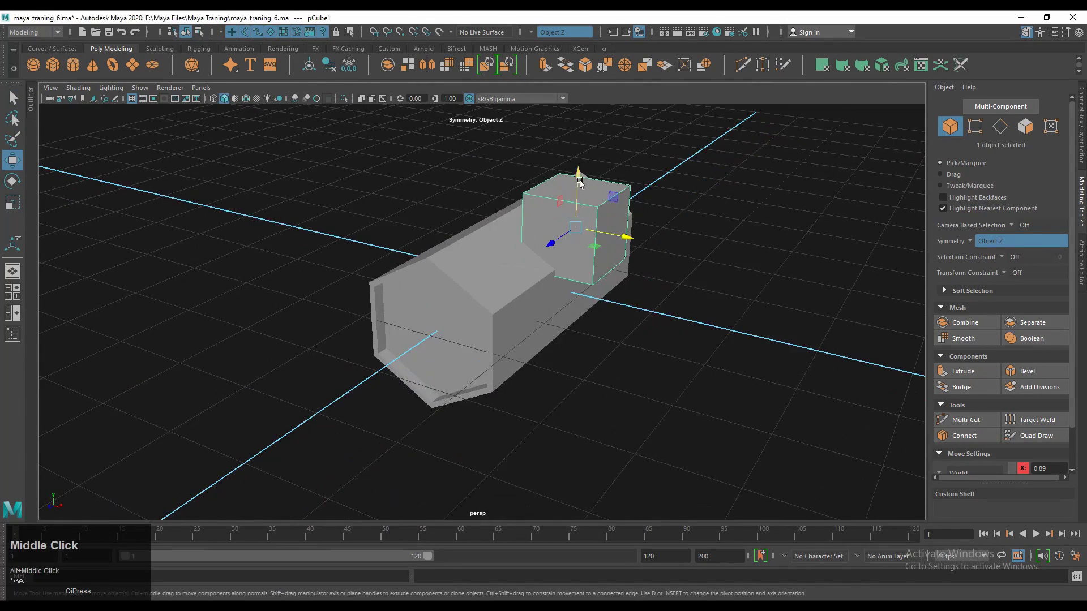
alt+drag(491, 289, 598, 371)
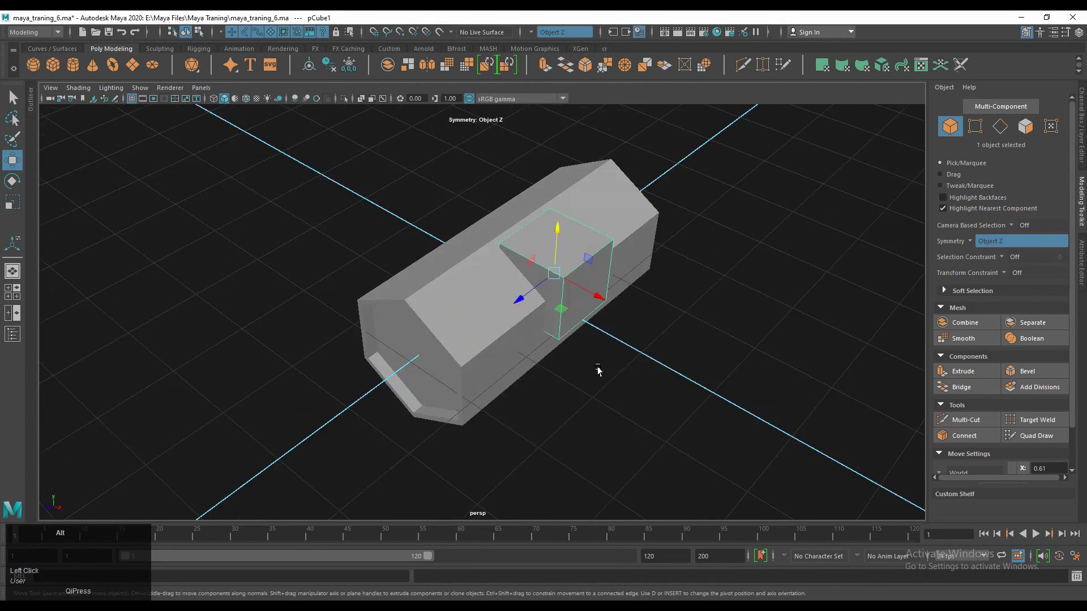
Stretch the cube along the prism's length and rotate it in the front view to match the upper sloping face.
alt+shift+drag(351, 321, 485, 335)
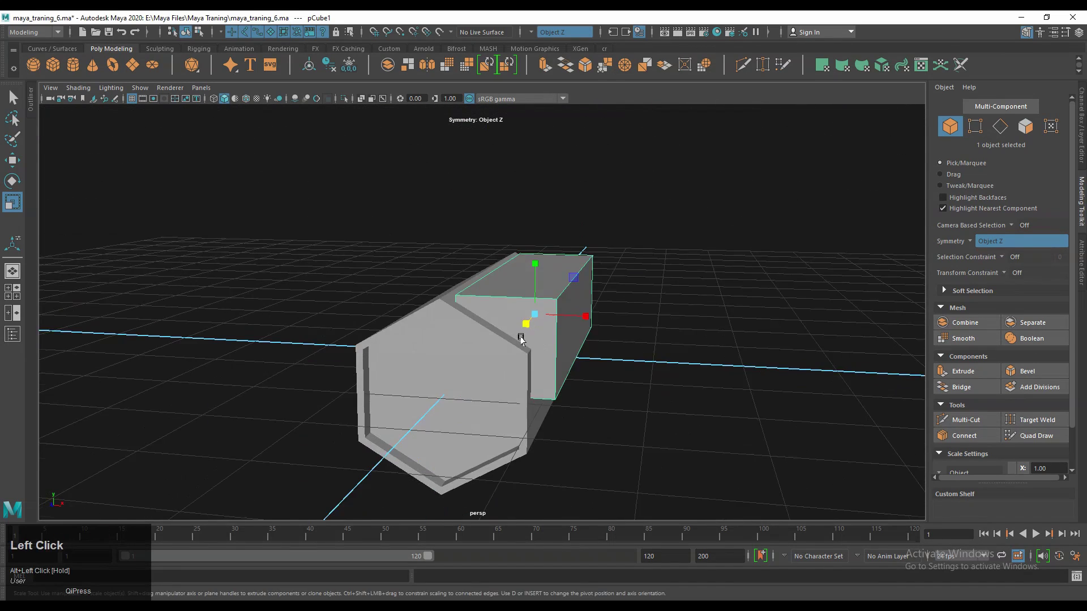
key(e)
key(alt+x)
scroll(999, 368, down, 2)
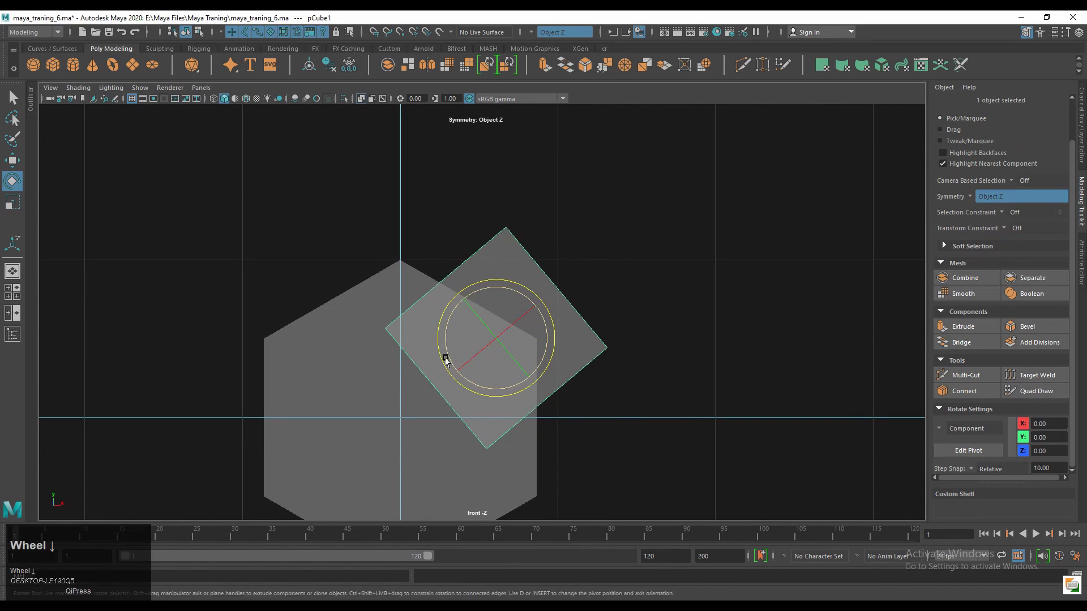
drag(511, 297, 534, 322)
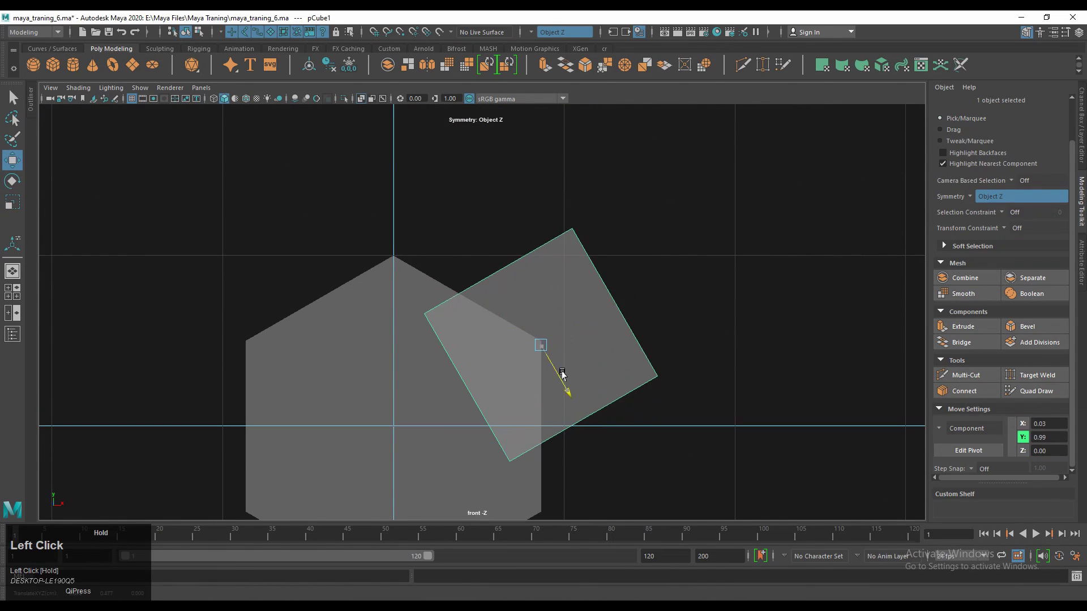
Adjust the rotated cube's width and subtract it from the prism with a Boolean difference.
click(509, 296)
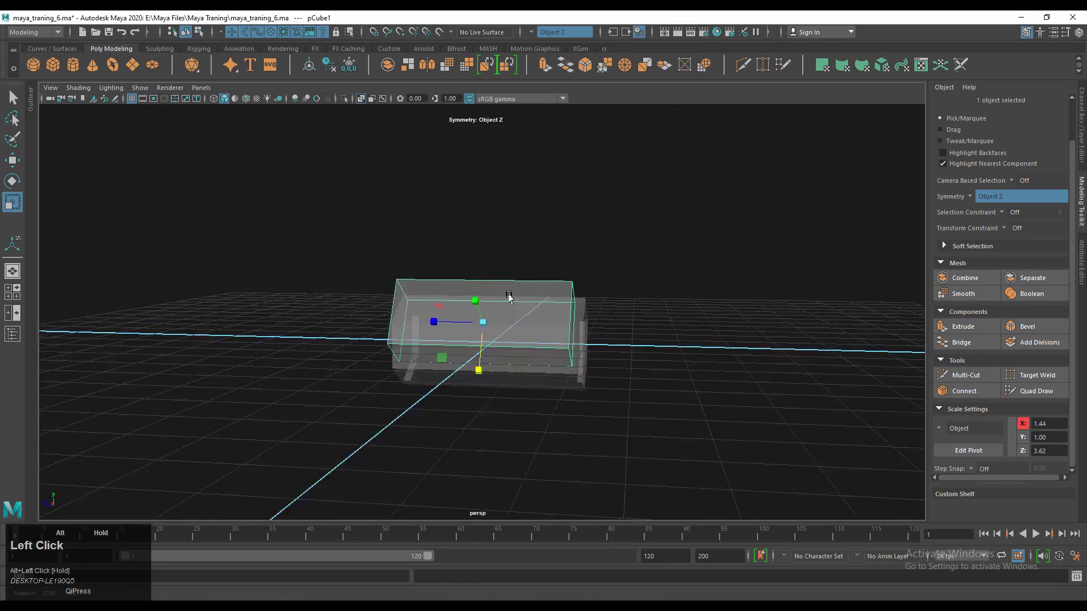
alt+drag(510, 296, 845, 329)
click(1032, 293)
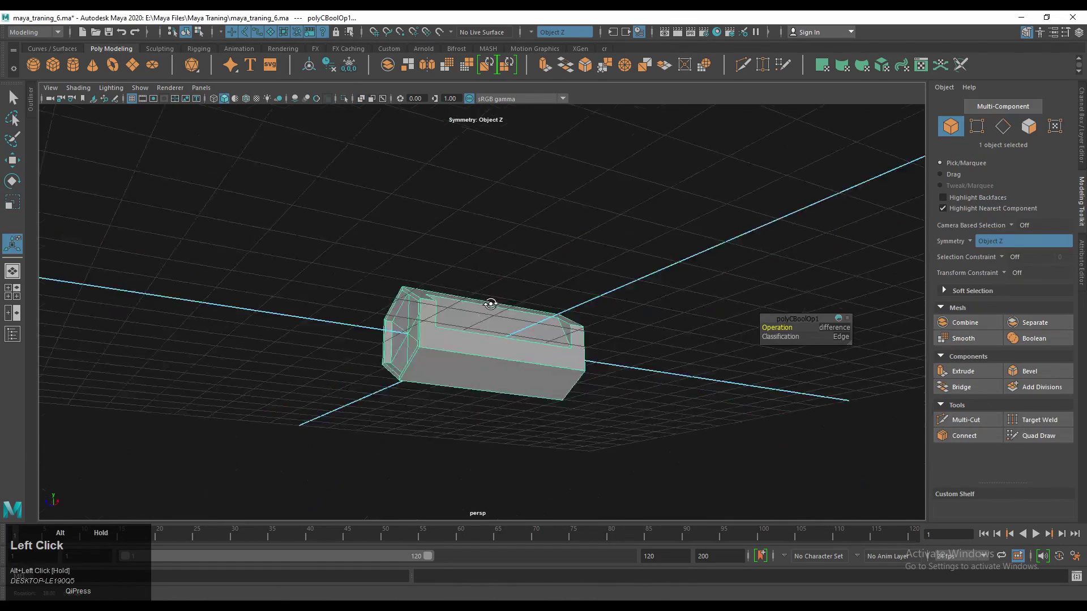
Add a second cube at the prism's side and stretch it into a long flat bar, about 3.24 along Z.
mouse_move(490, 303)
alt+mouse_down()
mouse_move(562, 320)
mouse_move(376, 369)
mouse_move(461, 388)
mouse_move(485, 425)
mouse_move(487, 323)
alt+mouse_up()
alt+middle_drag(487, 323, 492, 318)
alt+drag(493, 318, 454, 395)
scroll(454, 396, down, 2)
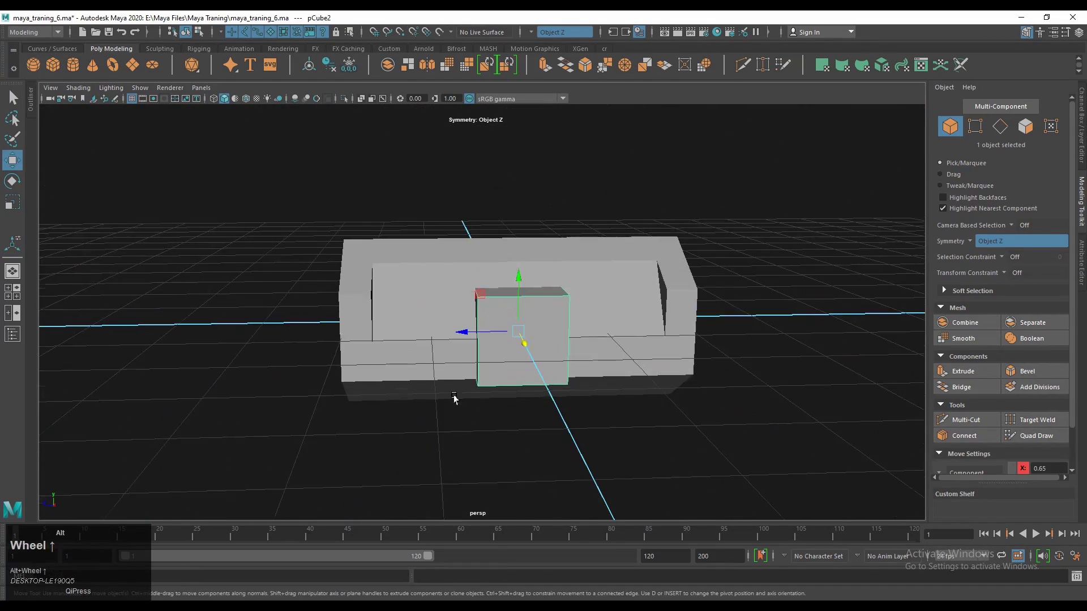
key(r)
alt+middle_drag(454, 395, 492, 340)
alt+drag(493, 340, 444, 333)
scroll(435, 341, up, 5)
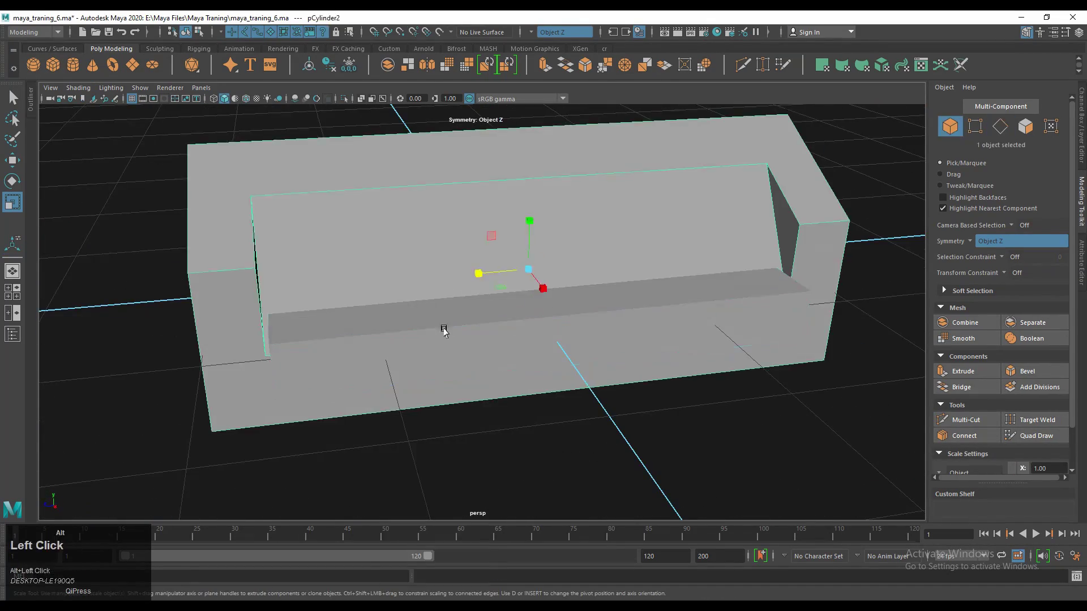
alt+drag(458, 215, 514, 267)
Try to slant the bar by moving its long outer edges relative to the prism's lower slope.
key(w)
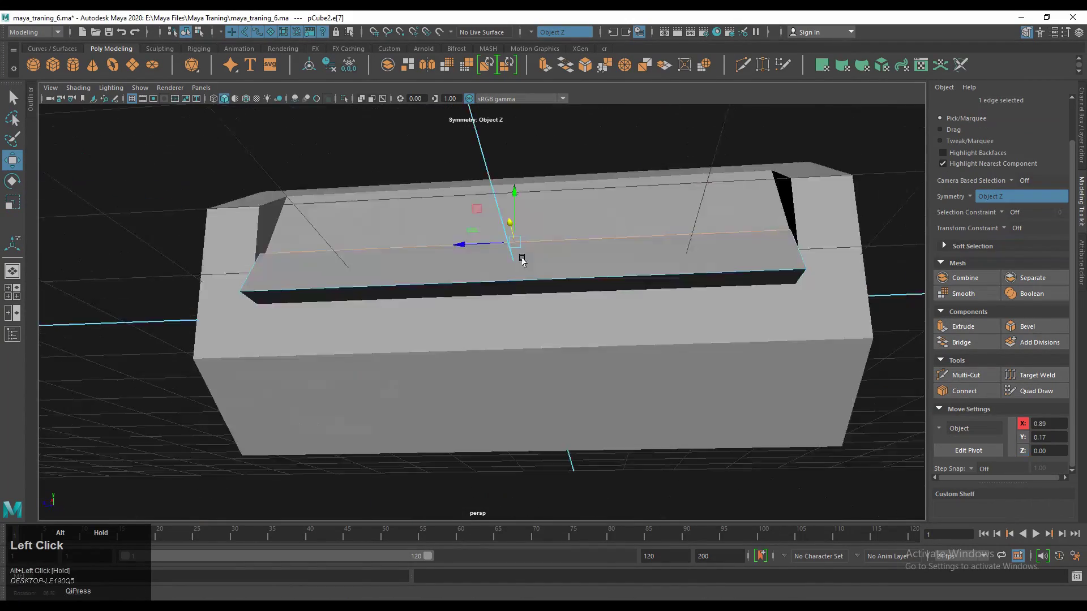
alt+right_drag(514, 266, 534, 243)
alt+drag(534, 243, 361, 342)
right_drag(374, 289, 368, 266)
click(365, 311)
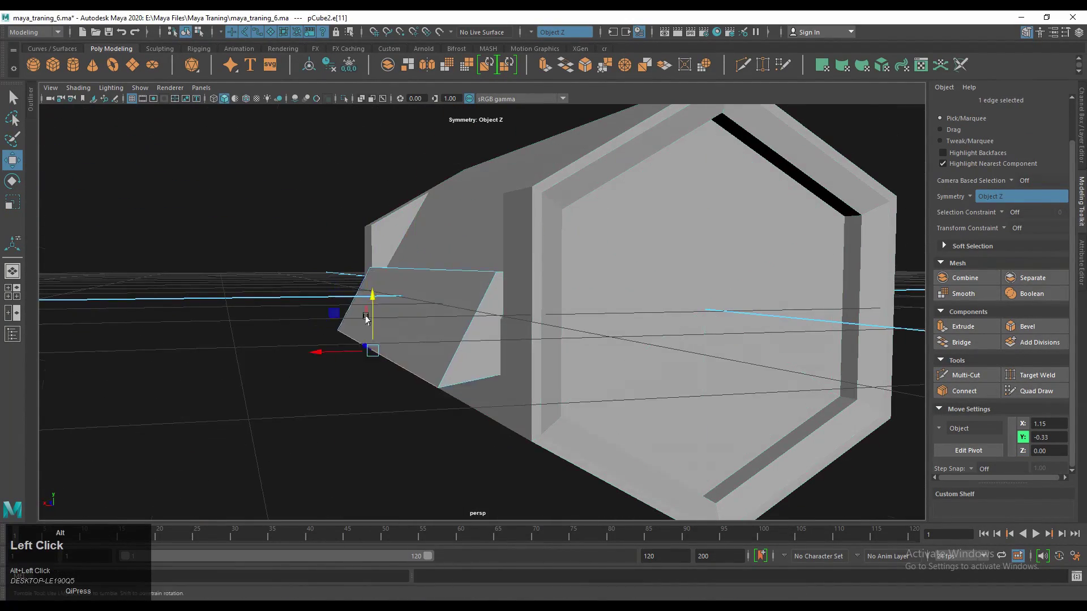
alt+drag(365, 311, 361, 97)
Return the bar to object mode, try flattening it further, and undo the edge reshaping.
key(F8)
key(r)
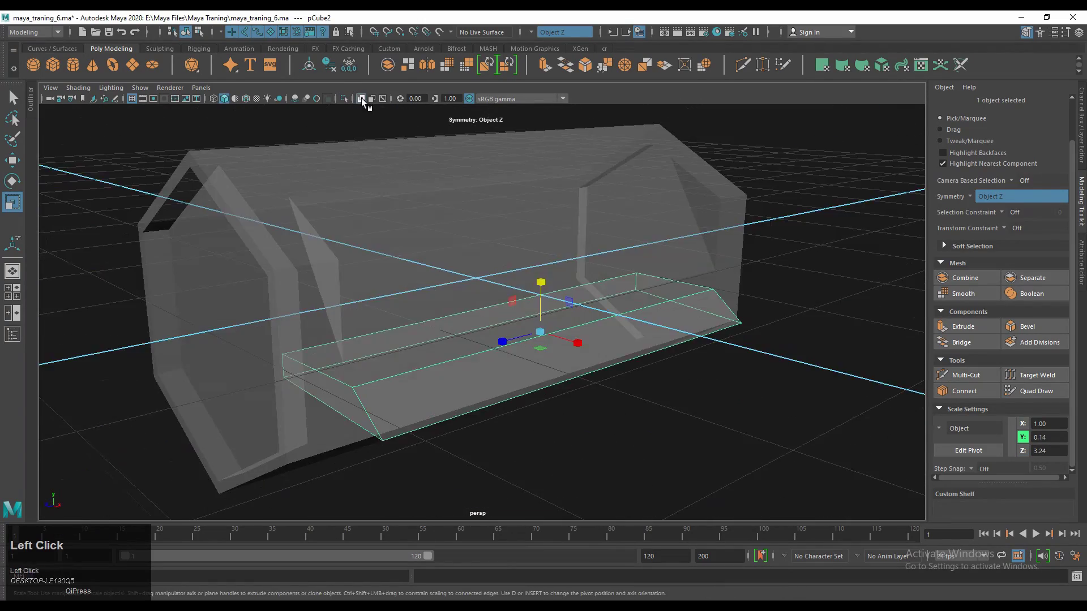
click(345, 99)
key(ctrl+z)
key(ctrl+1)
Position the bar over the prism's lower side corner in the front view at X 1.02, Y -0.59.
alt+drag(591, 334, 575, 305)
right_drag(575, 305, 595, 281)
key(w)
mouse_move(594, 282)
alt+mouse_down()
mouse_move(534, 272)
mouse_move(506, 338)
mouse_move(349, 351)
mouse_move(585, 356)
alt+mouse_up()
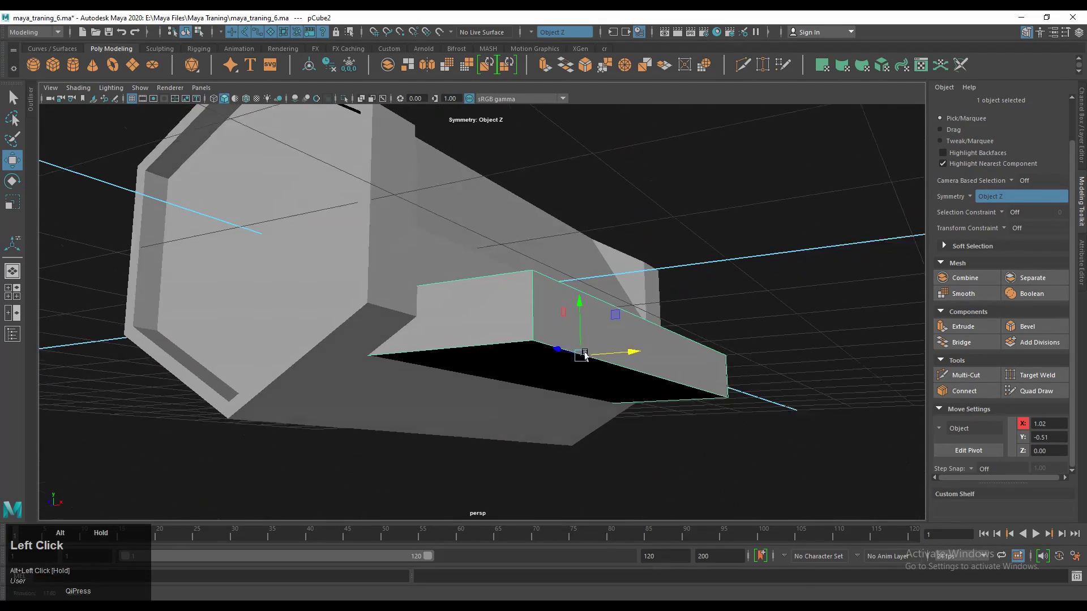
key(alt+x)
right_drag(611, 245, 617, 285)
alt+middle_drag(594, 327, 581, 297)
drag(582, 298, 581, 294)
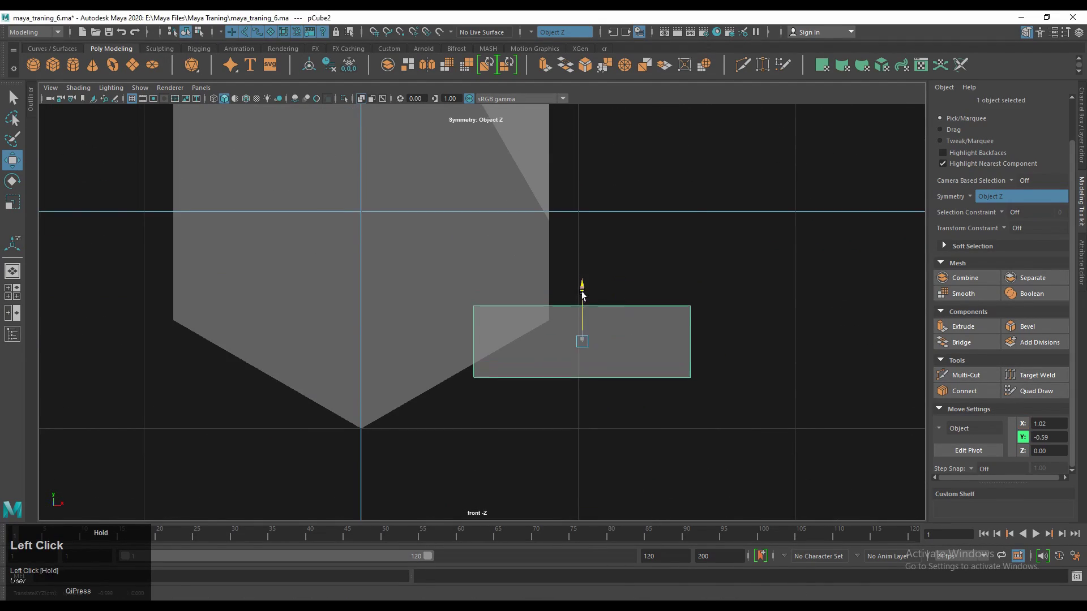
Turn X-ray off and subtract the bar from the prism with a Boolean difference.
key(alt+x)
alt+drag(759, 317, 524, 299)
click(526, 335)
right_drag(524, 299, 524, 340)
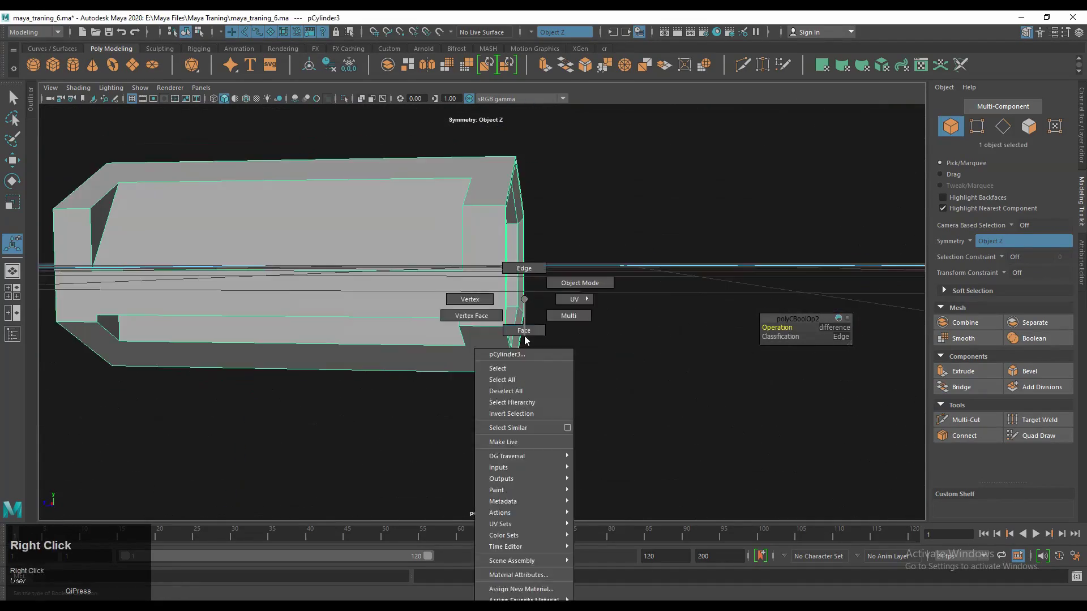
alt+drag(525, 340, 543, 279)
right_drag(543, 280, 584, 226)
alt+drag(584, 225, 796, 238)
click(796, 238)
Create another polygon cube and move it out along X, beside the prism, to about 2.51.
click(53, 64)
alt+middle_drag(481, 204, 466, 184)
key(w)
drag(447, 267, 594, 286)
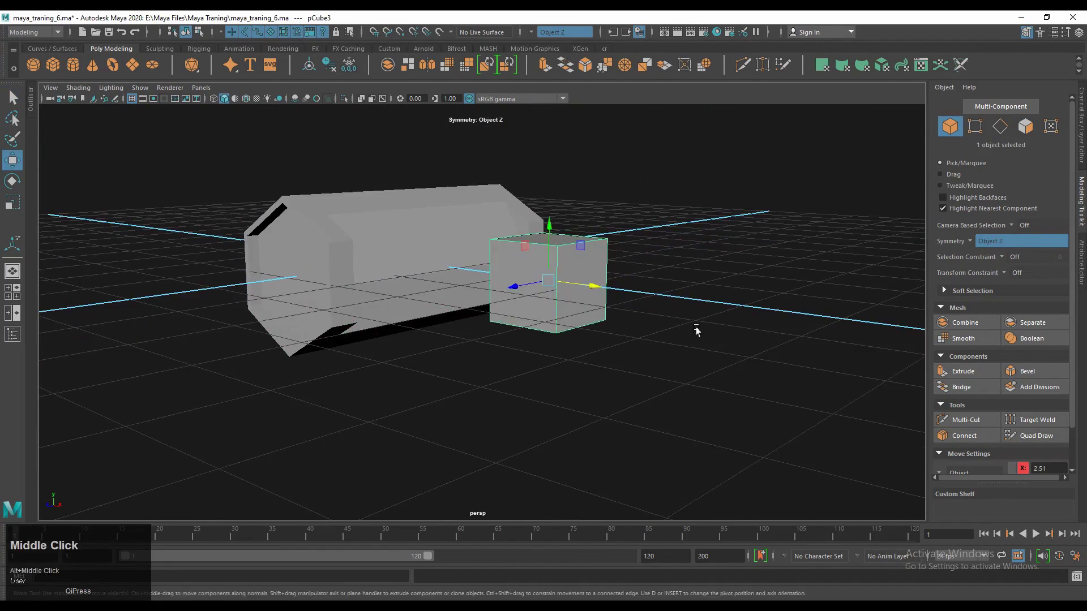
alt+drag(697, 332, 617, 306)
Turn symmetry off and move the cube's vertices in the side view to form a long, low parallelogram block.
right_drag(474, 271, 469, 227)
click(408, 280)
scroll(430, 294, up, 3)
alt+drag(407, 280, 529, 291)
key(space)
scroll(529, 291, up, 3)
click(529, 305)
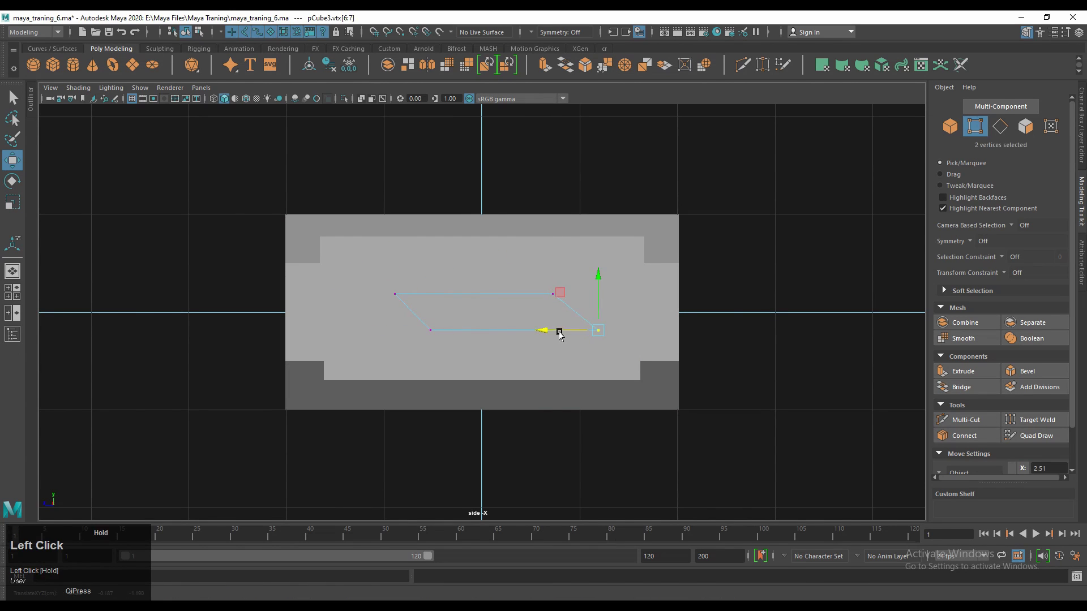
alt+drag(379, 331, 390, 334)
Rotate the parallelogram block in the front view to match the prism's lower slope and move it partly into that face.
key(F8)
scroll(390, 334, up, 5)
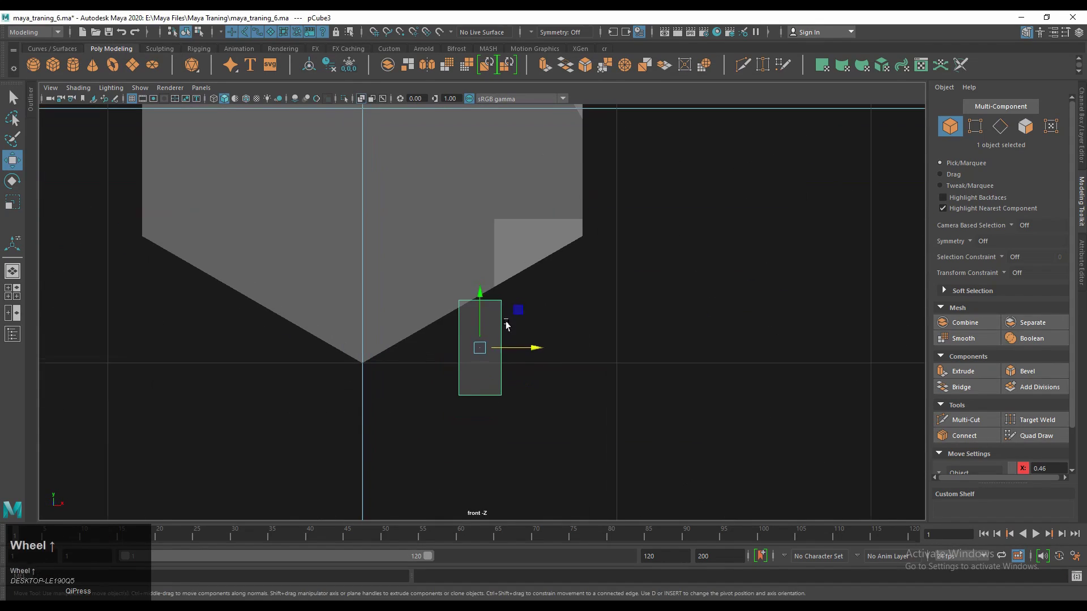
key(w)
scroll(391, 202, up, 2)
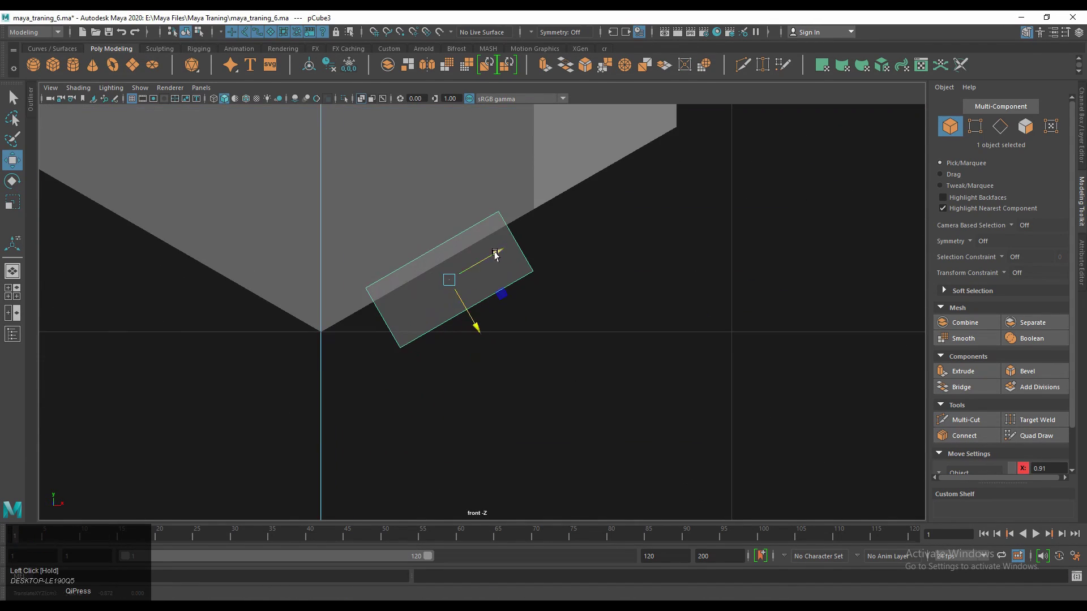
alt+drag(396, 226, 325, 291)
Subtract the parallelogram block from the prism's lower sloping face with a Boolean difference.
click(1031, 338)
mouse_move(817, 342)
alt+mouse_down()
mouse_move(430, 351)
mouse_move(405, 362)
mouse_move(479, 399)
mouse_move(437, 308)
mouse_move(360, 328)
mouse_move(214, 321)
mouse_move(558, 359)
mouse_move(519, 316)
mouse_move(539, 303)
mouse_move(506, 297)
mouse_move(544, 286)
mouse_move(439, 365)
alt+mouse_up()
click(406, 362)
scroll(404, 364, up, 3)
scroll(479, 399, down, 5)
Select the end cap and recessed rim faces at both ends of the prism and delete them.
click(437, 308)
key(q)
key(4)
key(5)
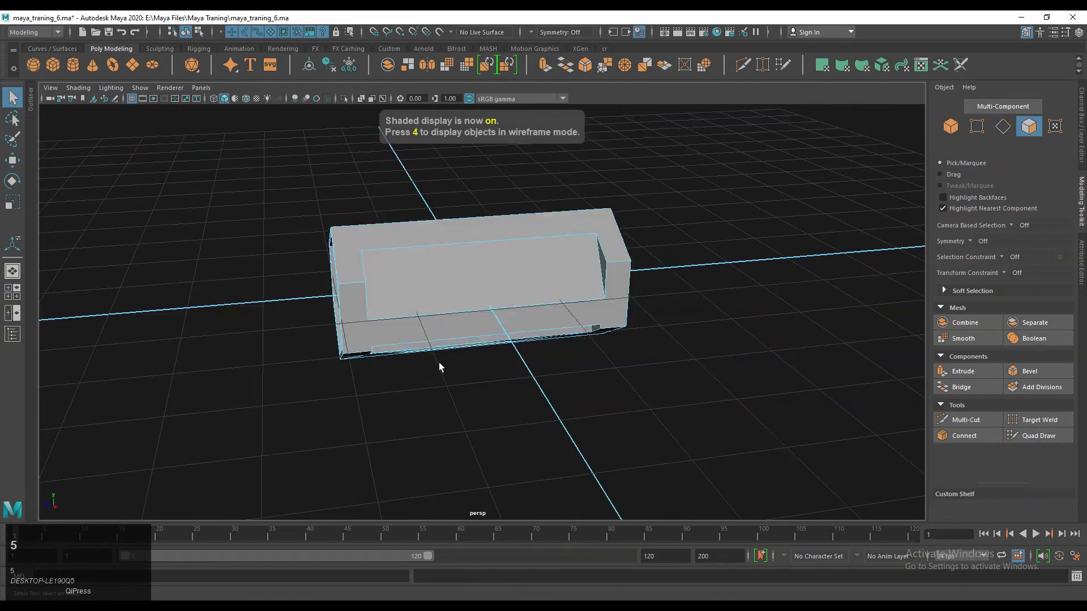
scroll(439, 365, up, 5)
click(719, 355)
shift+click(450, 430)
mouse_move(718, 354)
alt+mouse_down()
mouse_move(450, 430)
mouse_move(460, 285)
alt+mouse_up()
scroll(461, 286, up, 5)
shift+click(583, 347)
alt+drag(583, 347, 267, 274)
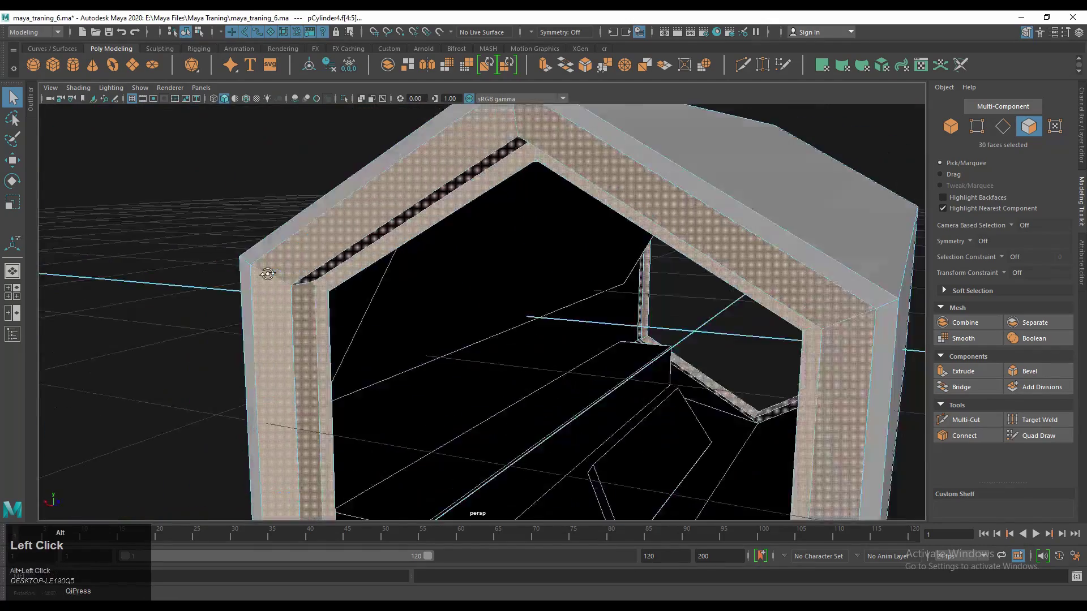
scroll(514, 298, down, 5)
Bevel the prism's bottom long edge with a fraction of 0.12.
alt+drag(515, 298, 670, 237)
shift+right_drag(670, 237, 679, 272)
alt+drag(679, 272, 730, 363)
click(818, 327)
text(0.12)
key(Return)
alt+right_drag(838, 332, 611, 317)
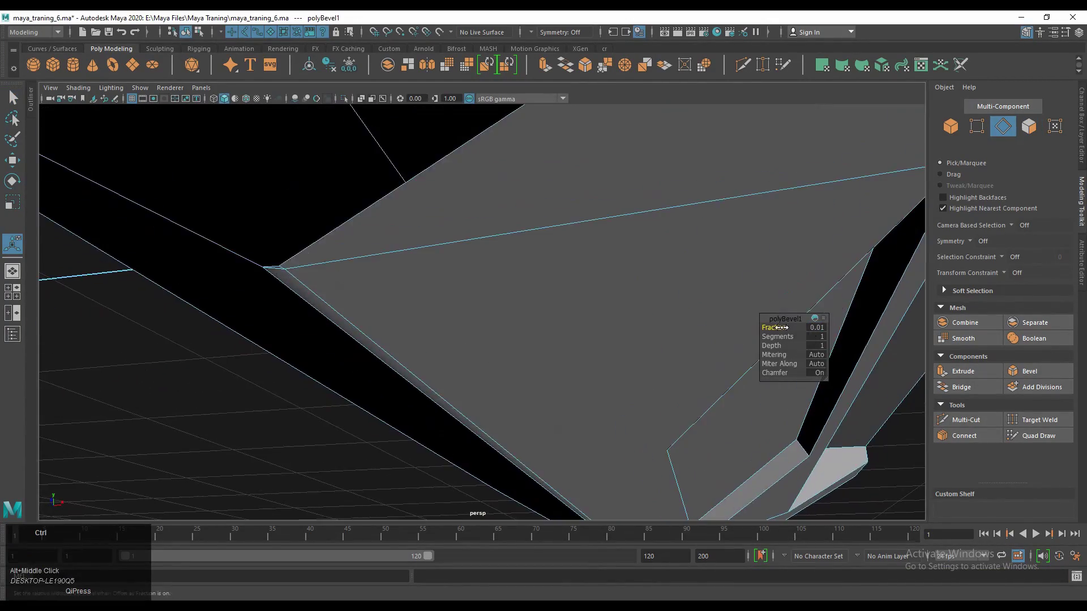
alt+drag(611, 317, 611, 291)
alt+right_drag(612, 291, 558, 347)
alt+drag(558, 347, 458, 316)
Merge the stray vertices near the bevelled bottom edge with Target Weld and return to object mode.
scroll(459, 316, up, 5)
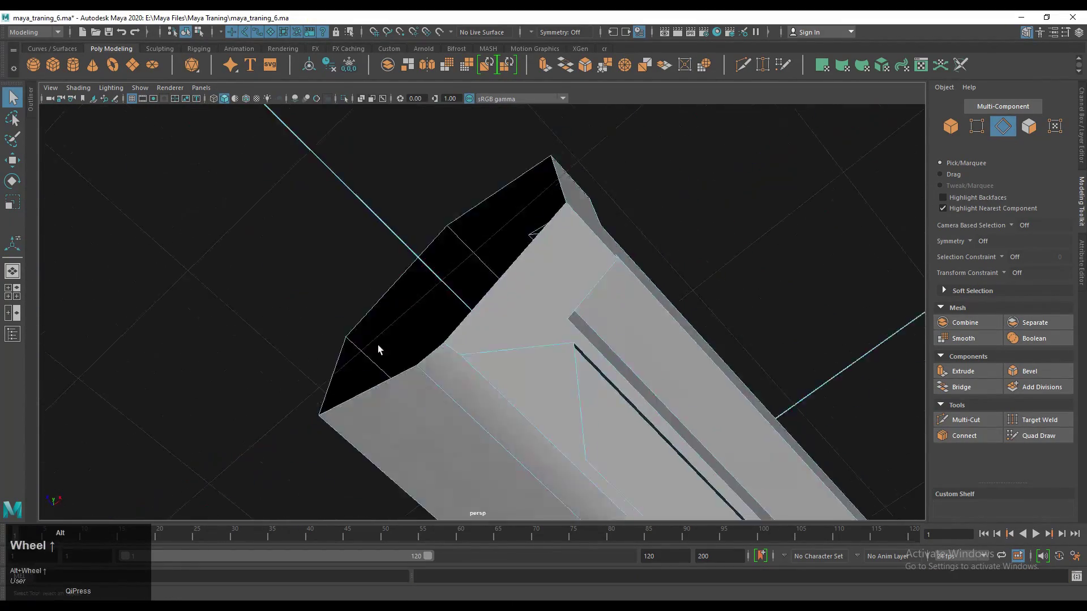
right_drag(413, 303, 453, 309)
click(398, 355)
drag(417, 345, 398, 351)
scroll(538, 330, down, 5)
alt+drag(398, 351, 477, 359)
alt+scroll(580, 401, up, 3)
key(q)
scroll(477, 359, up, 5)
right_drag(357, 300, 399, 282)
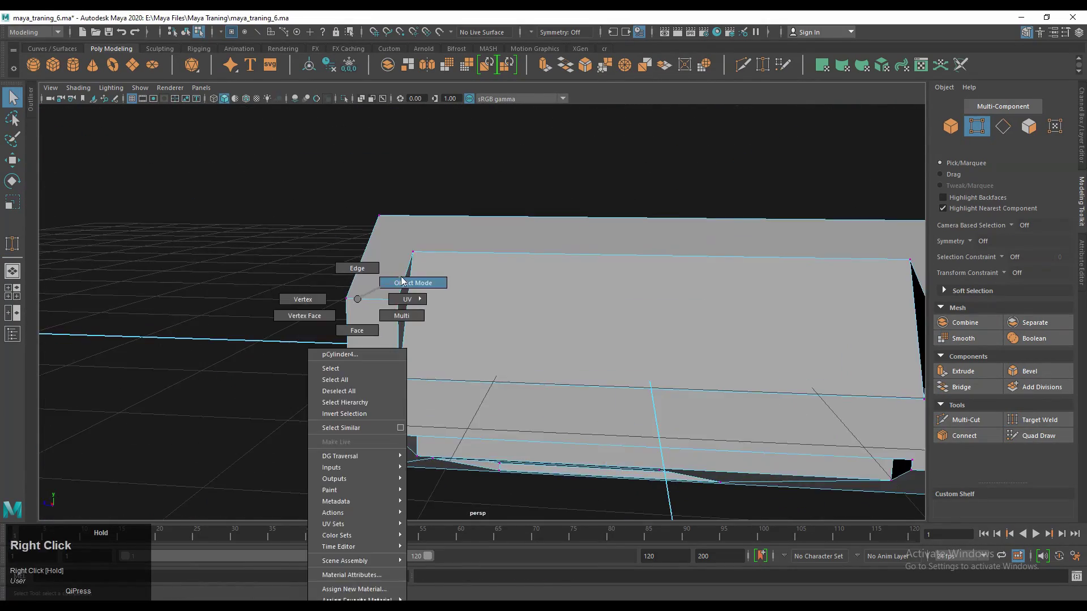
Create a new polygon cube and move it along X to the prism's recessed side.
alt+drag(399, 282, 518, 331)
click(55, 67)
key(w)
drag(518, 331, 599, 342)
alt+drag(599, 342, 510, 377)
click(674, 251)
right_drag(677, 252, 675, 297)
alt+drag(673, 300, 651, 300)
click(559, 288)
right_drag(560, 288, 600, 266)
alt+drag(600, 266, 660, 291)
right_drag(659, 291, 660, 335)
click(660, 290)
Select the vertices at the prism's negative Z end in the side view and move them inward to shorten the body.
key(space)
drag(694, 274, 587, 259)
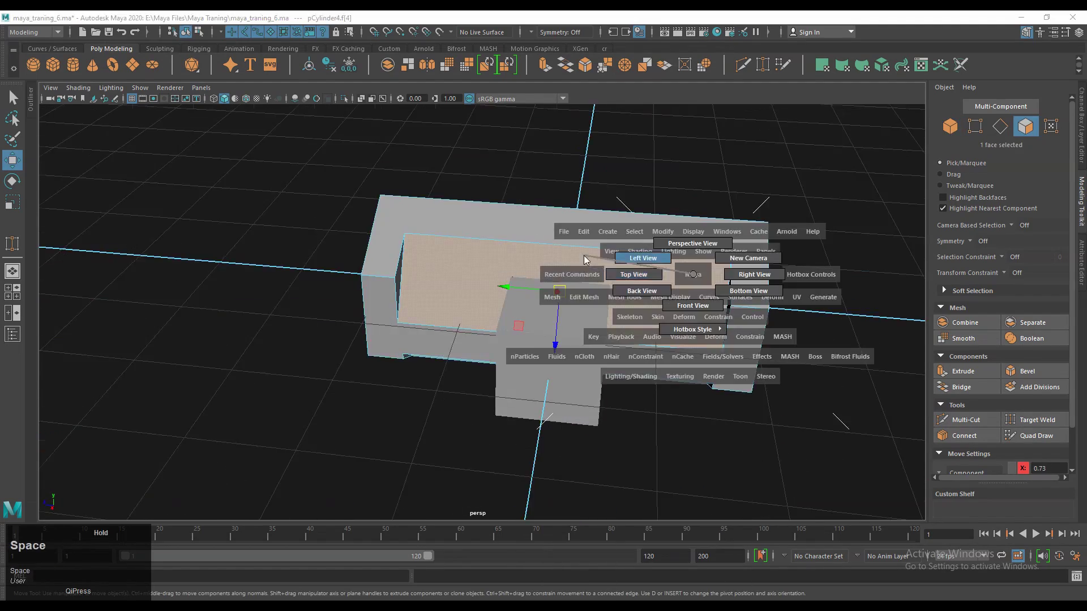
drag(271, 187, 634, 351)
alt+right_drag(594, 384, 667, 433)
click(961, 433)
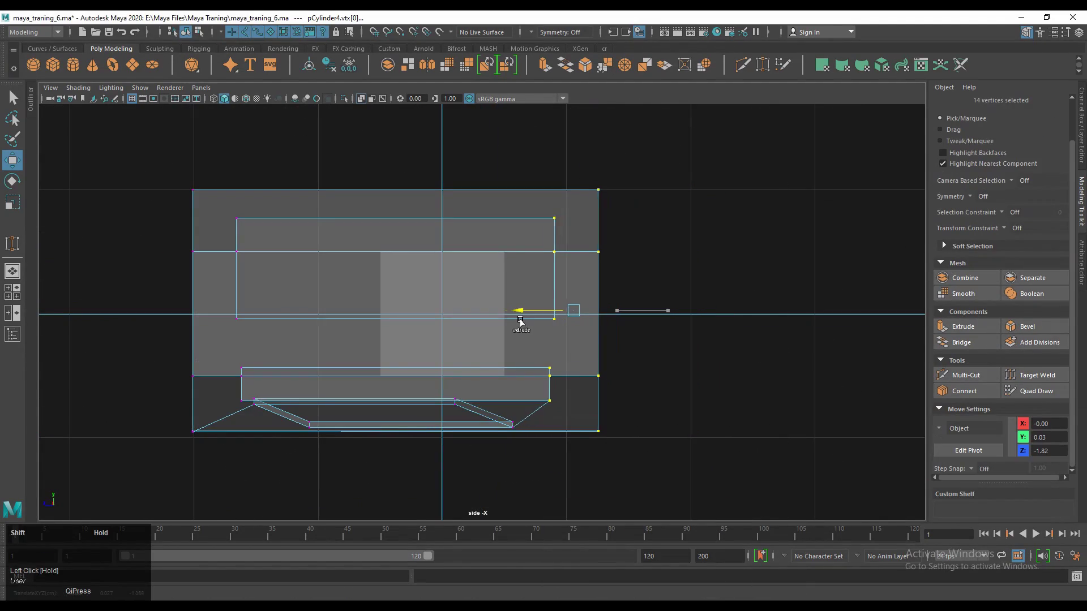
alt+drag(521, 315, 681, 319)
Narrow the new cube into a tall strip and place it near the open end of the side face at Z 1.85.
alt+middle_drag(681, 319, 632, 291)
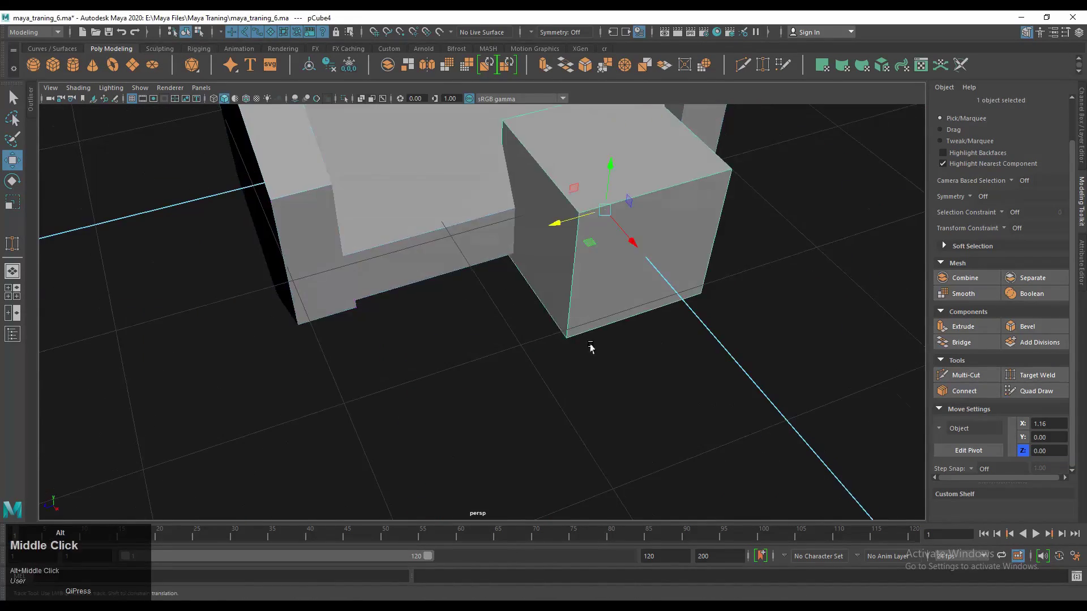
alt+drag(590, 347, 589, 347)
key(s)
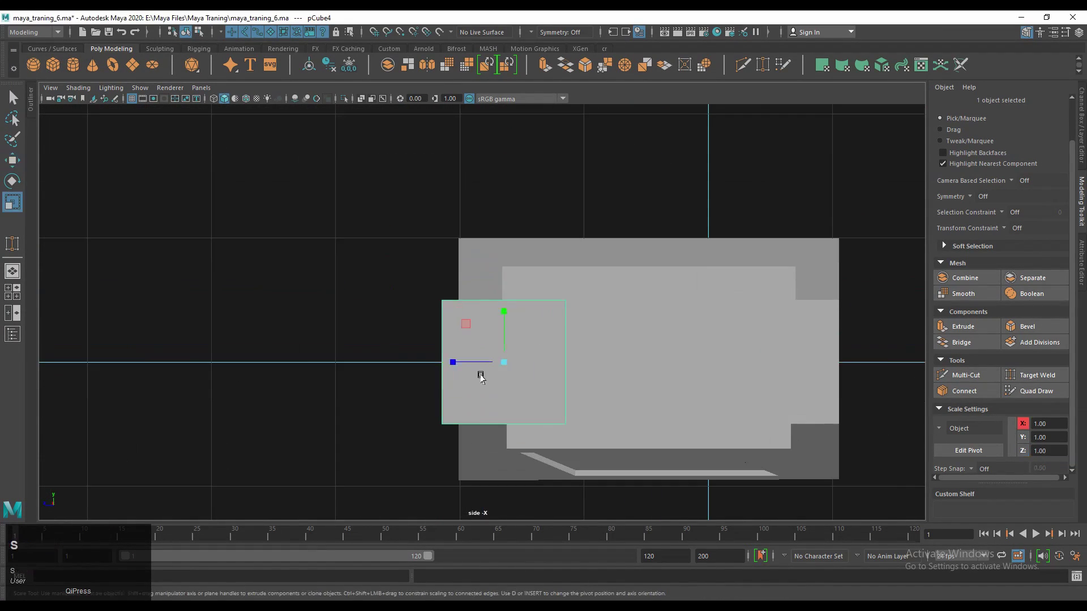
key(w)
alt+scroll(500, 322, up, 4)
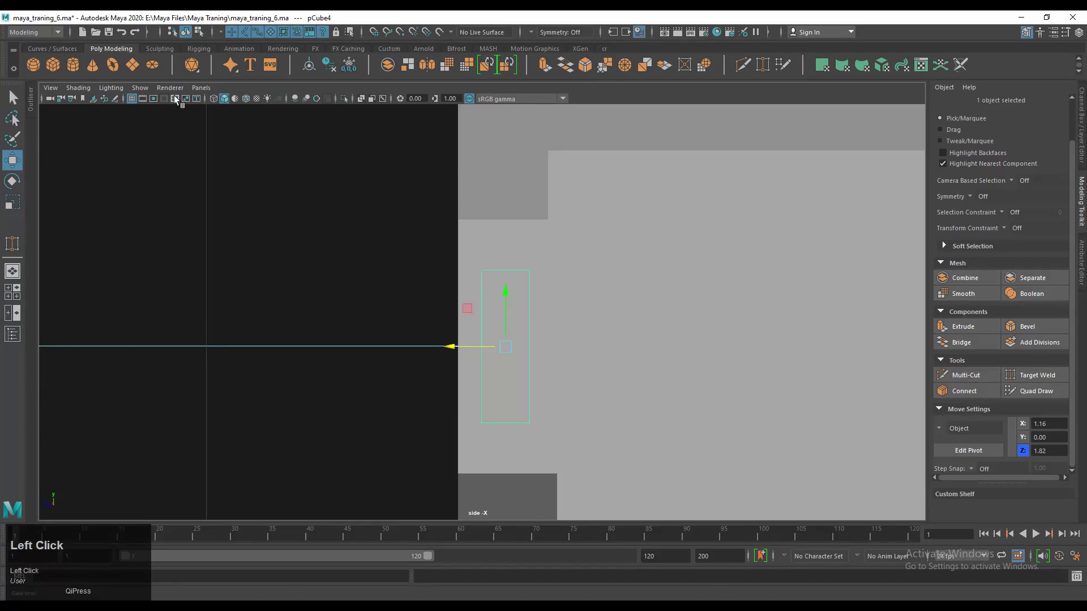
click(246, 98)
alt+middle_drag(467, 347, 410, 330)
alt+scroll(413, 330, up, 1)
key(r)
drag(441, 281, 441, 265)
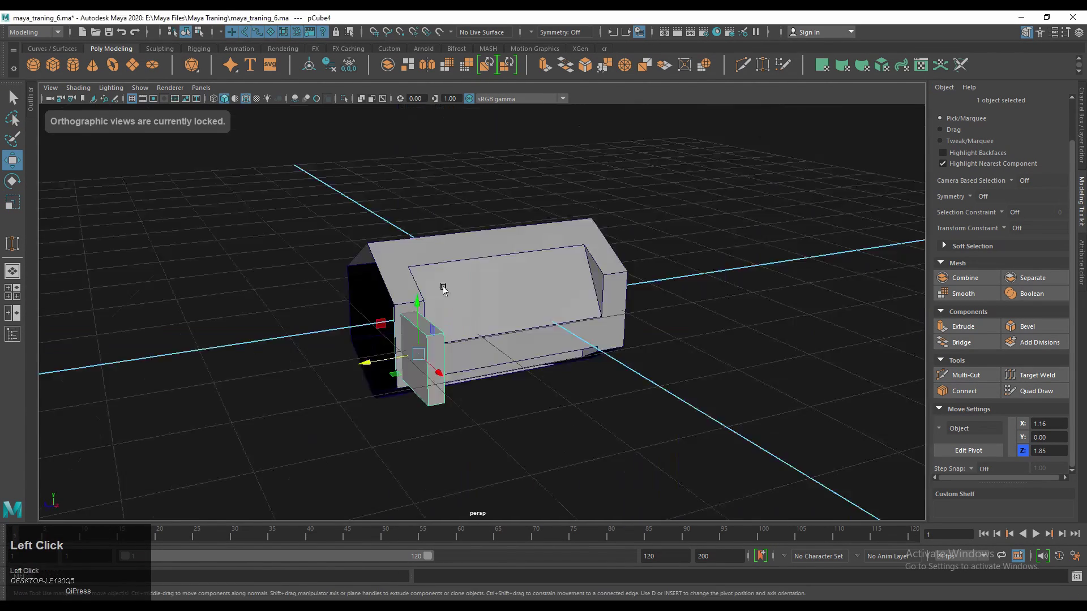
Thin the strip into a panel with a scale of X 0.10, Y 0.79 and Z 0.19.
alt+drag(445, 347, 507, 417)
key(space)
key(r)
drag(589, 381, 435, 389)
key(space)
scroll(463, 315, up, 4)
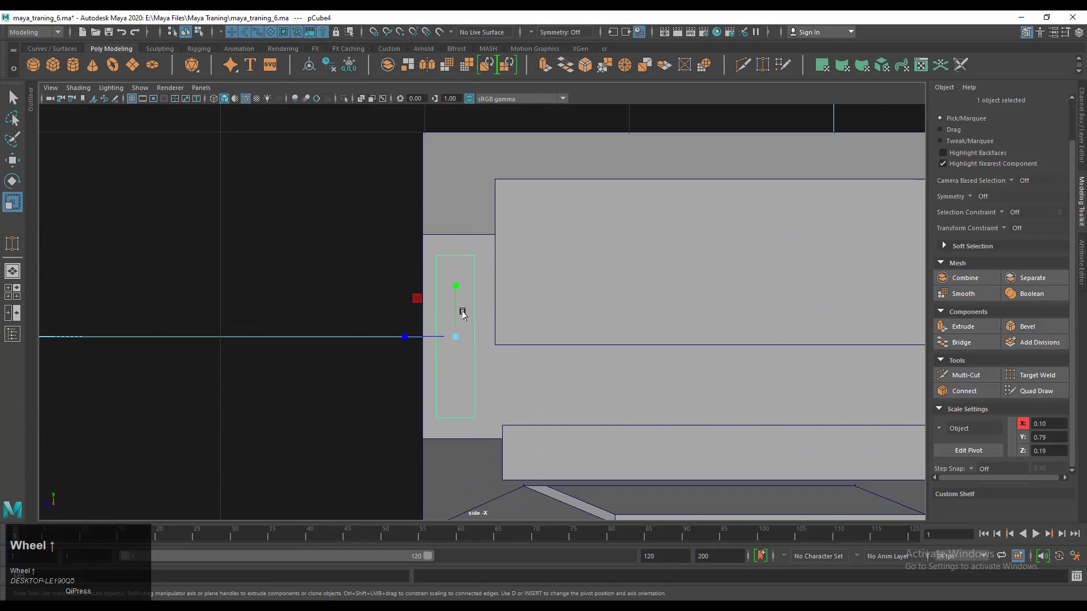
Insert horizontal edge loops across the narrow panel with Multi-Cut.
shift+right_drag(463, 315, 468, 286)
ctrl+shift+click(478, 301)
alt+scroll(485, 312, up, 1)
scroll(485, 312, up, 2)
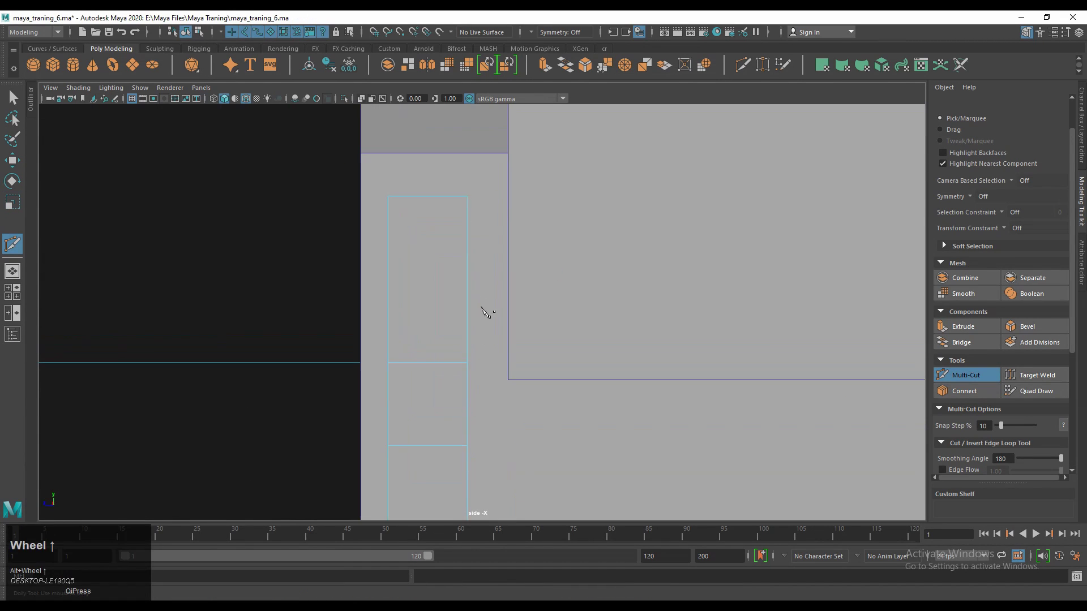
Insert three evenly spaced vertical edge loops along the narrow panel with Multi-Cut.
key(space)
drag(458, 332, 459, 300)
alt+drag(510, 323, 586, 320)
ctrl+middle_click(594, 318)
ctrl+middle_click(643, 361)
alt+scroll(596, 326, up, 3)
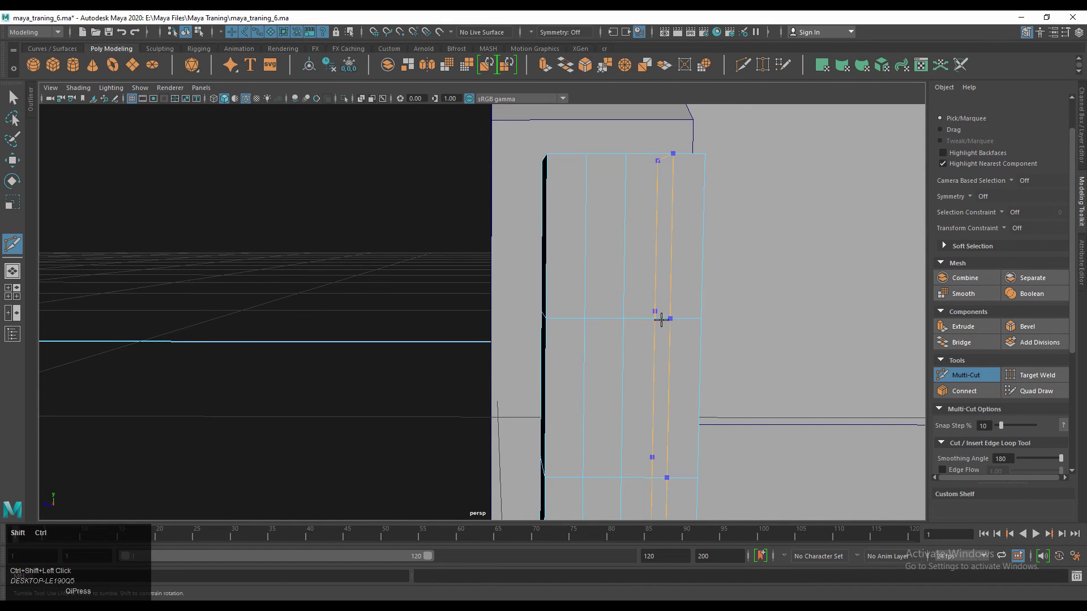
ctrl+shift+click(662, 320)
alt+drag(661, 320, 668, 373)
alt+middle_drag(667, 373, 667, 396)
ctrl+shift+click(610, 357)
ctrl+shift+click(614, 279)
Select the middle edges on one long side of the panel and move them inward to form a notch.
key(q)
alt+drag(614, 279, 493, 331)
key(space)
right_drag(494, 307, 494, 331)
right_drag(429, 283, 425, 247)
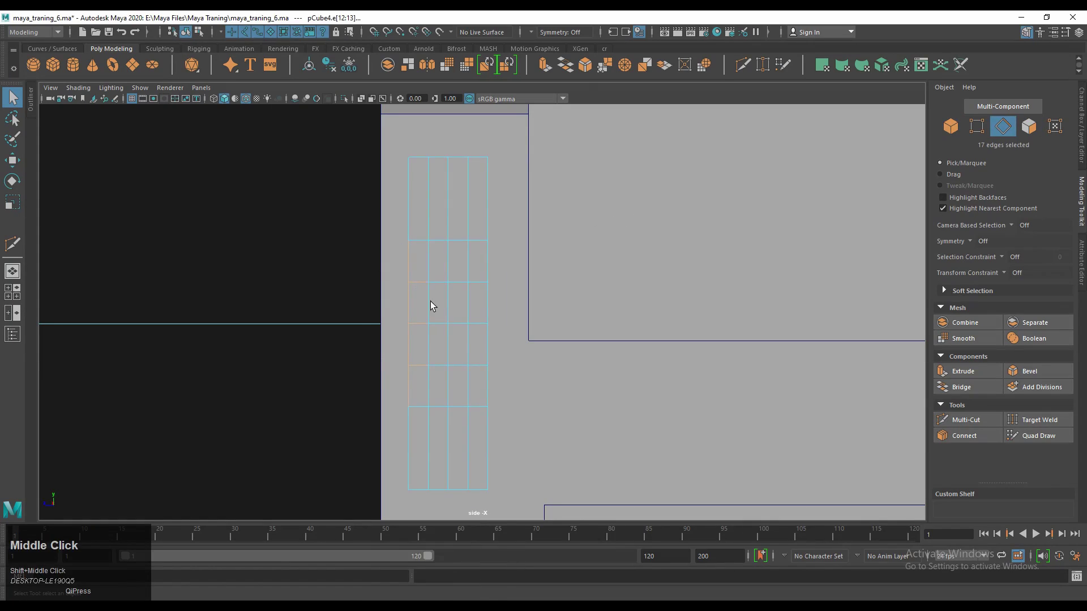
key(w)
drag(364, 324, 372, 324)
Move the vertices of the panel's lower and upper ends toward its middle to shorten the end sections.
alt+middle_drag(429, 316, 466, 284)
drag(545, 352, 426, 478)
drag(483, 361, 481, 341)
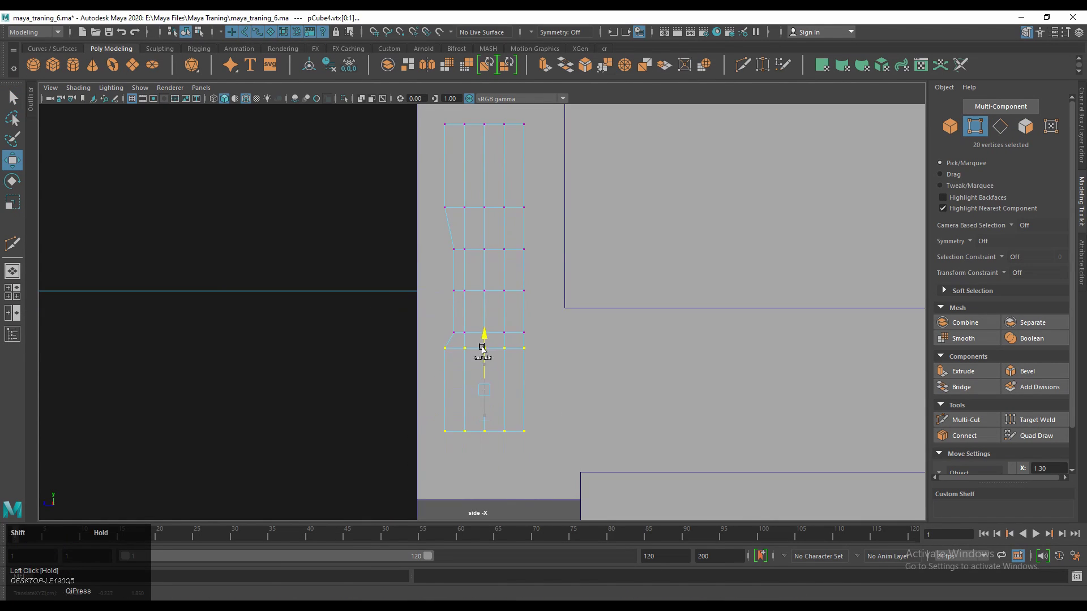
alt+middle_drag(482, 335, 488, 387)
shift+drag(547, 141, 419, 300)
key(r)
alt+middle_drag(493, 305, 491, 232)
drag(492, 219, 492, 229)
Chamfer the panel's two ends by offsetting the inner end vertices from the outer corner vertices.
alt+middle_drag(530, 367, 535, 309)
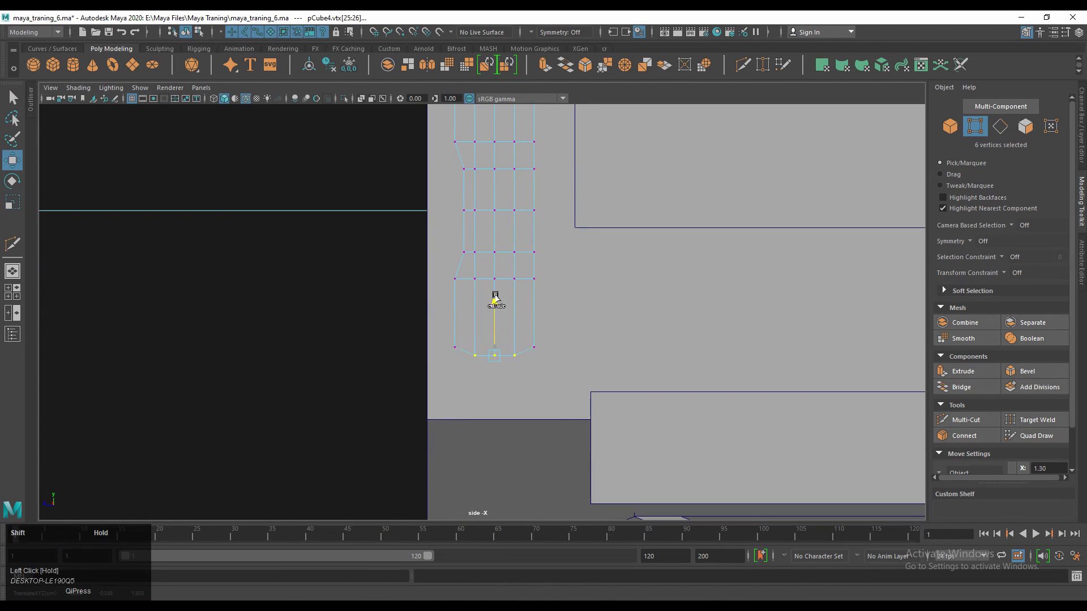
scroll(495, 302, down, 5)
key(r)
shift+drag(481, 280, 524, 357)
click(674, 354)
Delete the straight half of the panel and mirror the notched half so both long sides match.
right_drag(477, 299, 499, 282)
alt+middle_drag(498, 282, 439, 358)
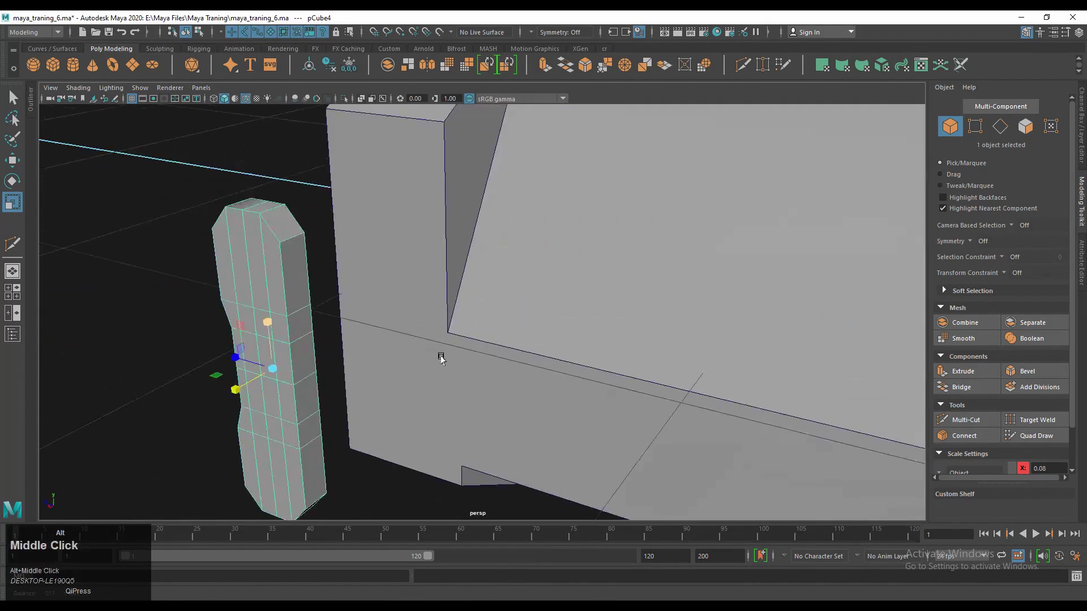
click(475, 359)
right_drag(475, 359, 517, 266)
key(space)
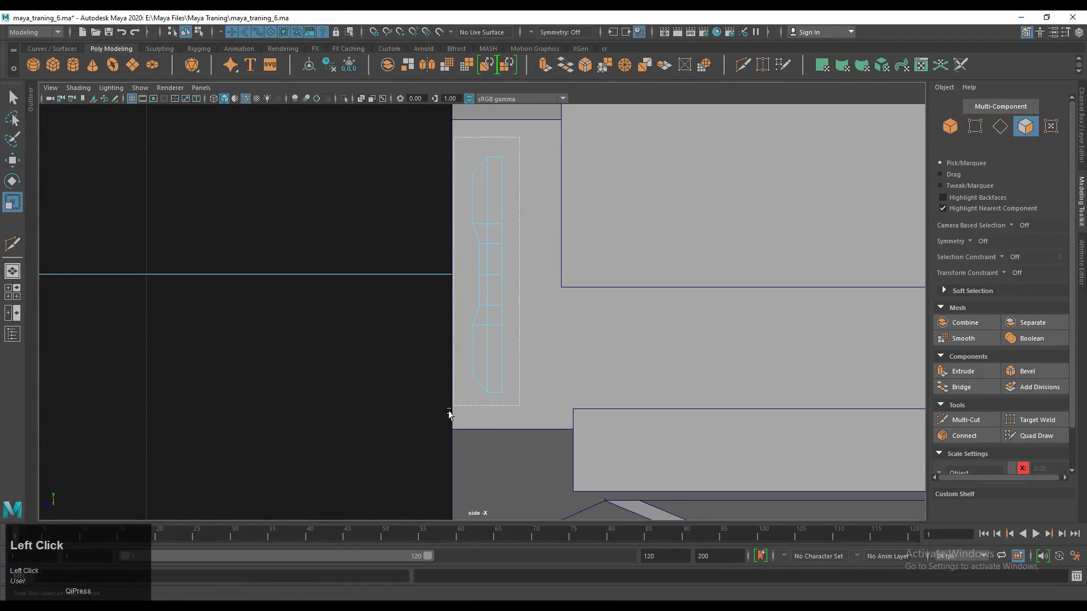
click(483, 404)
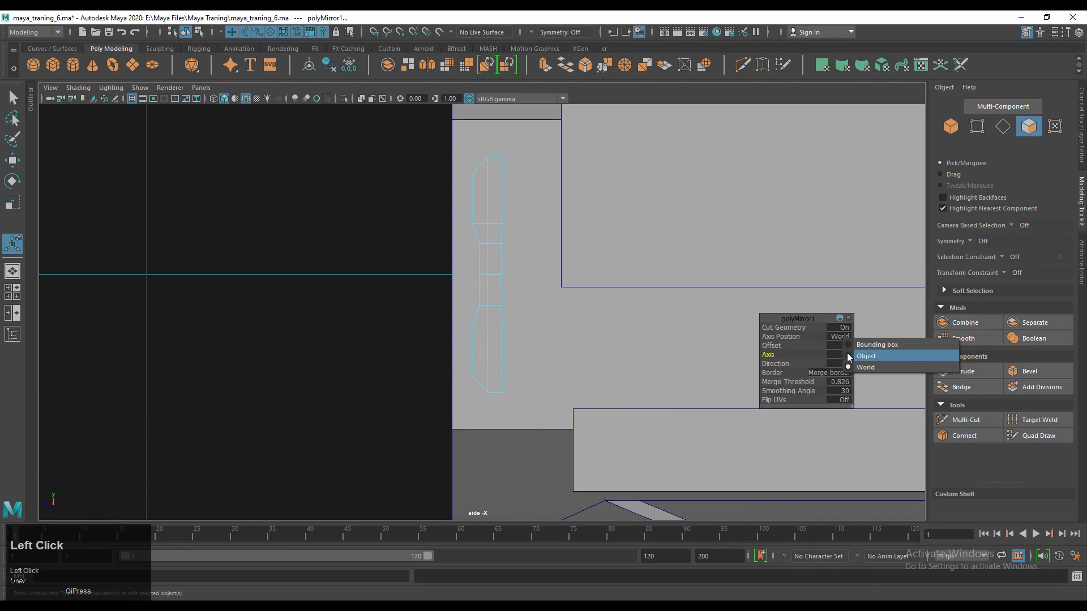
click(841, 384)
Move the mirrored panel along X to 0.88 so it sits in the body's side face.
key(space)
key(w)
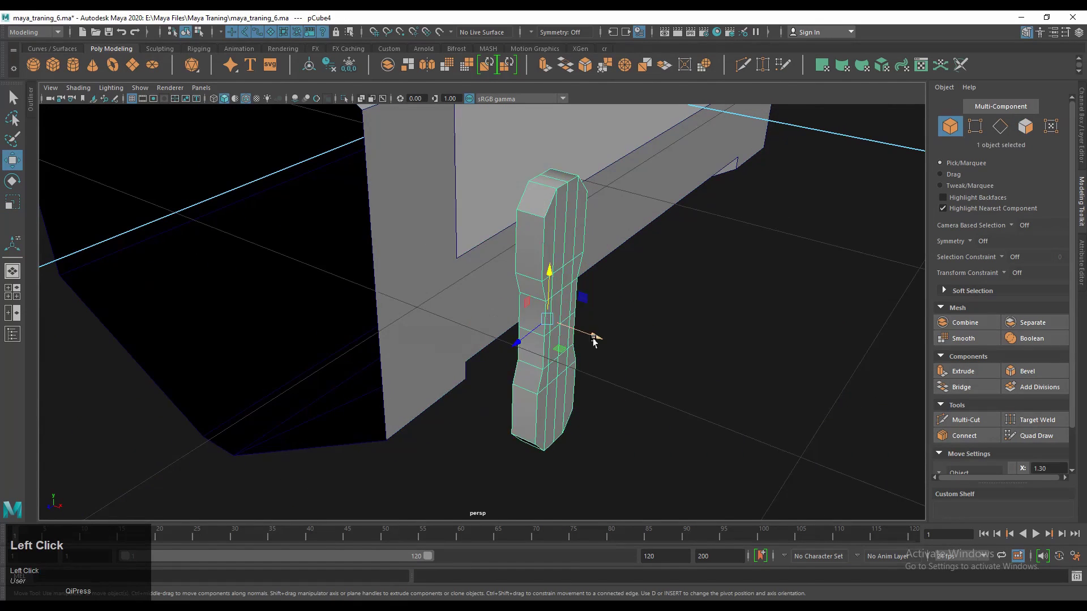
alt+drag(594, 339, 431, 299)
click(837, 327)
scroll(838, 333, up, 2)
alt+drag(838, 333, 509, 317)
Duplicate the notched panel and place the copy at the opposite end of the body's side face.
key(space)
scroll(408, 285, up, 4)
key(g)
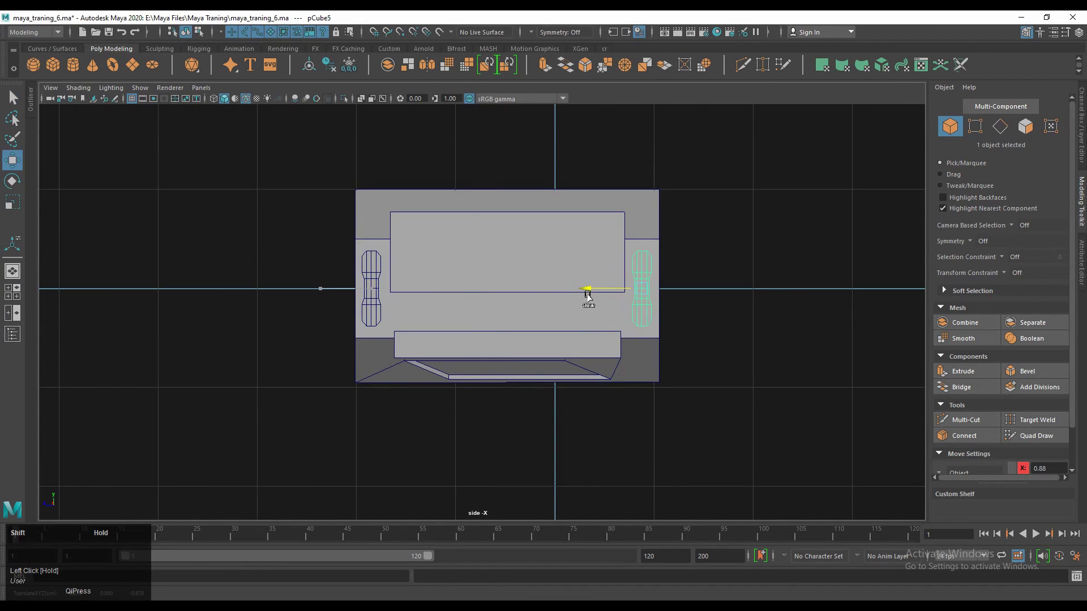
scroll(766, 308, up, 5)
Cut both notched panel shapes into the body's side face with Boolean operations.
click(407, 217)
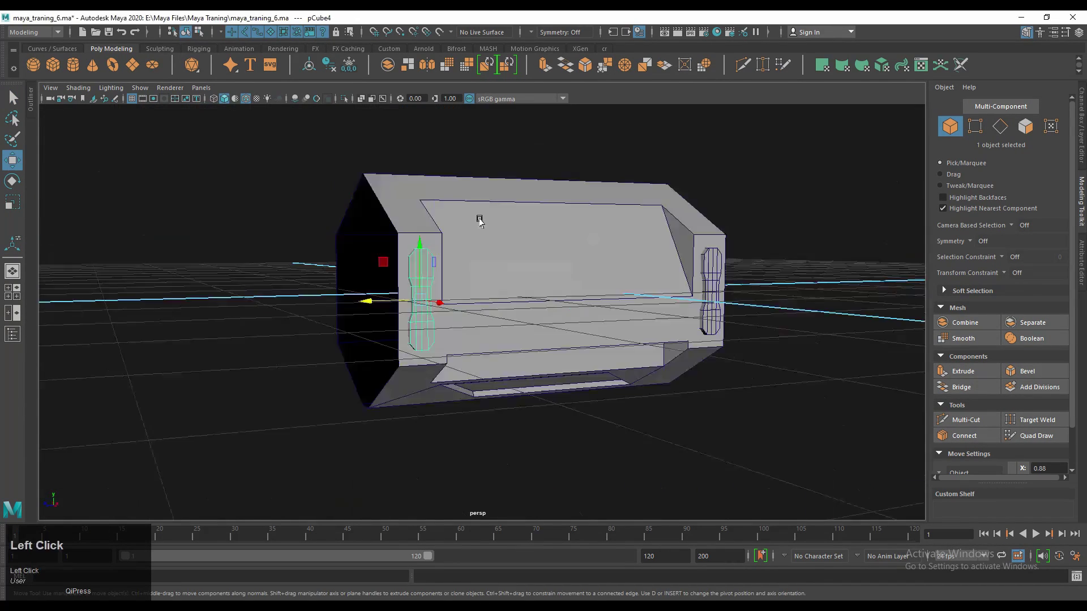
click(451, 304)
scroll(388, 322, up, 4)
alt+drag(388, 323, 454, 346)
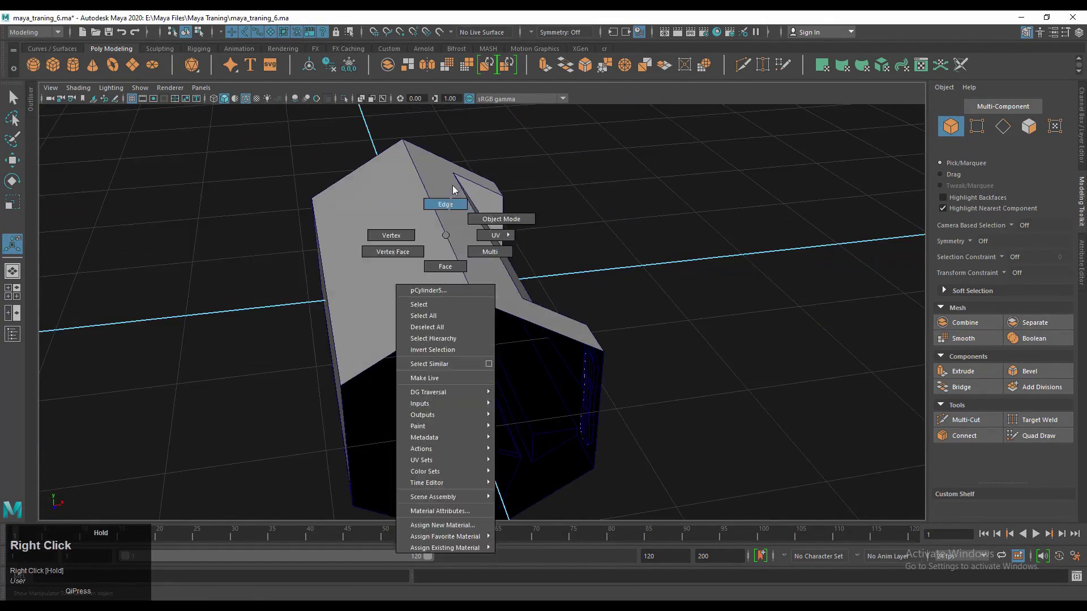
Bevel the body's top and bottom ridge edges into flat faces.
scroll(400, 264, down, 2)
key(ctrl+b)
alt+drag(399, 264, 640, 314)
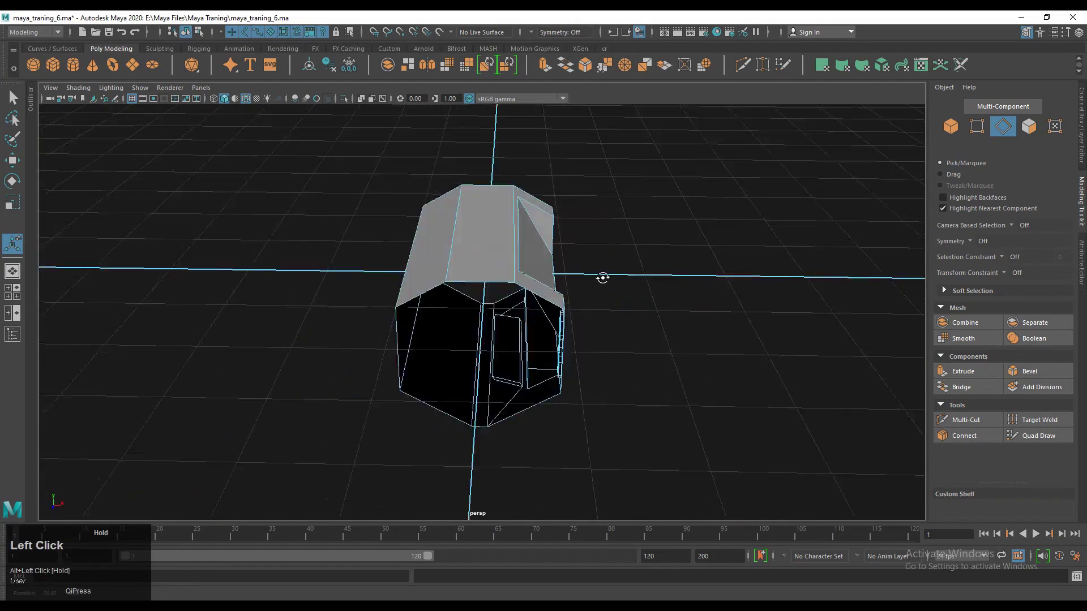
Mirror the detailed half of the body so the opposite side carries the same recesses.
alt+drag(422, 278, 436, 369)
key(w)
shift+drag(510, 290, 517, 295)
alt+drag(480, 340, 490, 272)
right_drag(490, 271, 477, 180)
key(ctrl+x)
key(F8)
Set the spare body copy aside at X 5.81 and hide it.
mouse_move(477, 180)
alt+mouse_down()
mouse_move(524, 279)
mouse_move(446, 235)
mouse_move(509, 257)
mouse_move(553, 368)
mouse_move(498, 357)
mouse_move(728, 412)
alt+mouse_up()
click(583, 362)
scroll(728, 412, down, 3)
alt+drag(566, 316, 510, 226)
click(30, 102)
key(ctrl+h)
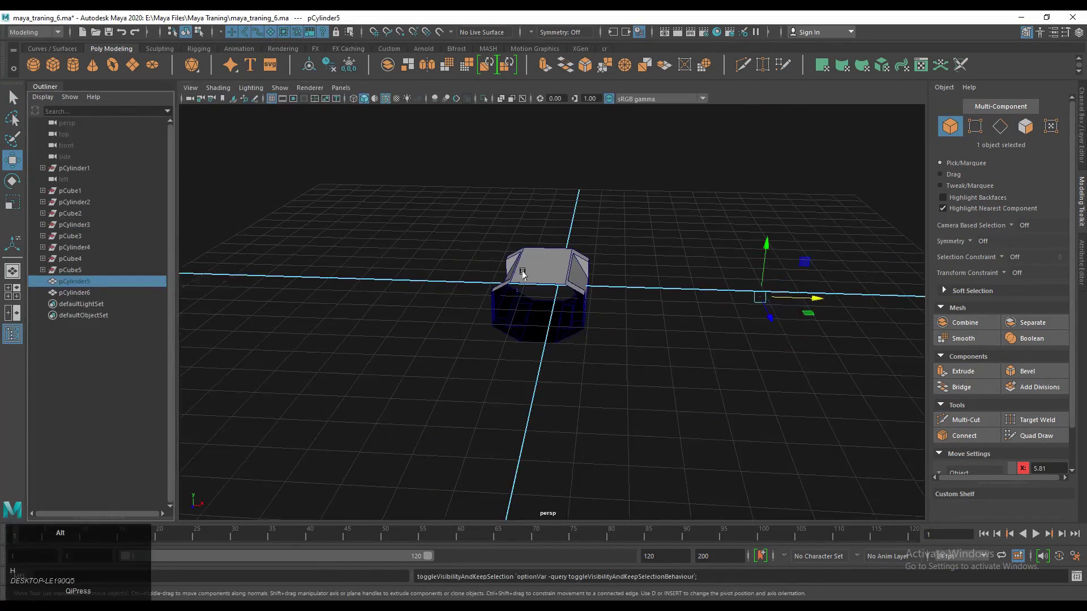
Add a polygon cube at the body's underside at Y -0.83.
scroll(497, 371, up, 5)
alt+drag(496, 370, 435, 299)
key(F11)
click(469, 373)
alt+drag(469, 373, 545, 381)
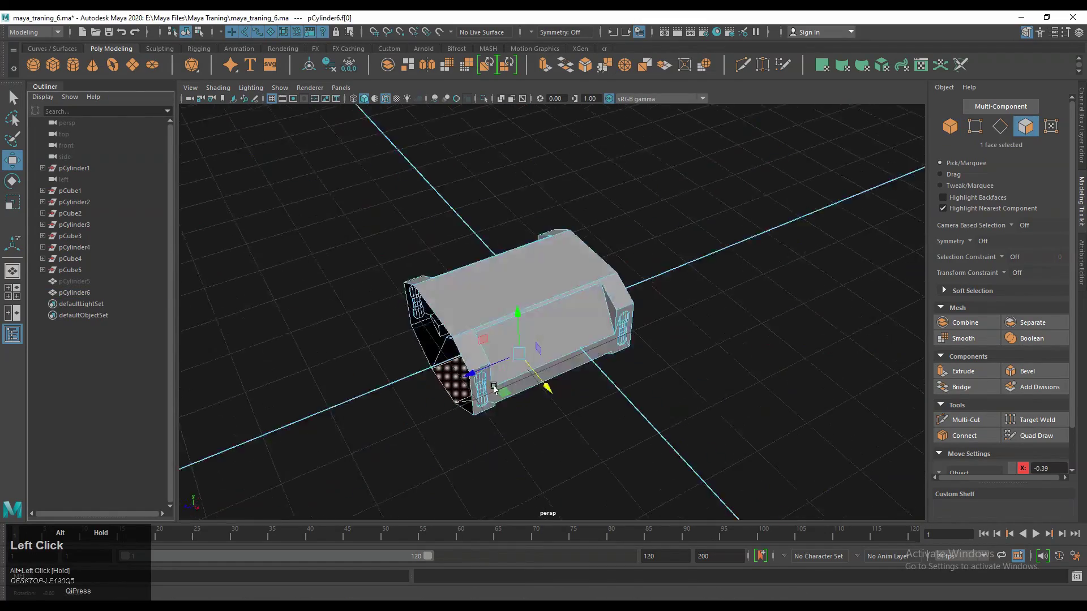
alt+right_drag(545, 381, 638, 223)
alt+drag(638, 223, 566, 317)
click(53, 64)
Select all of the body's vertices in the front view and shift them sideways to centre the body on X.
right_drag(563, 292, 616, 249)
drag(667, 206, 447, 391)
scroll(728, 289, up, 5)
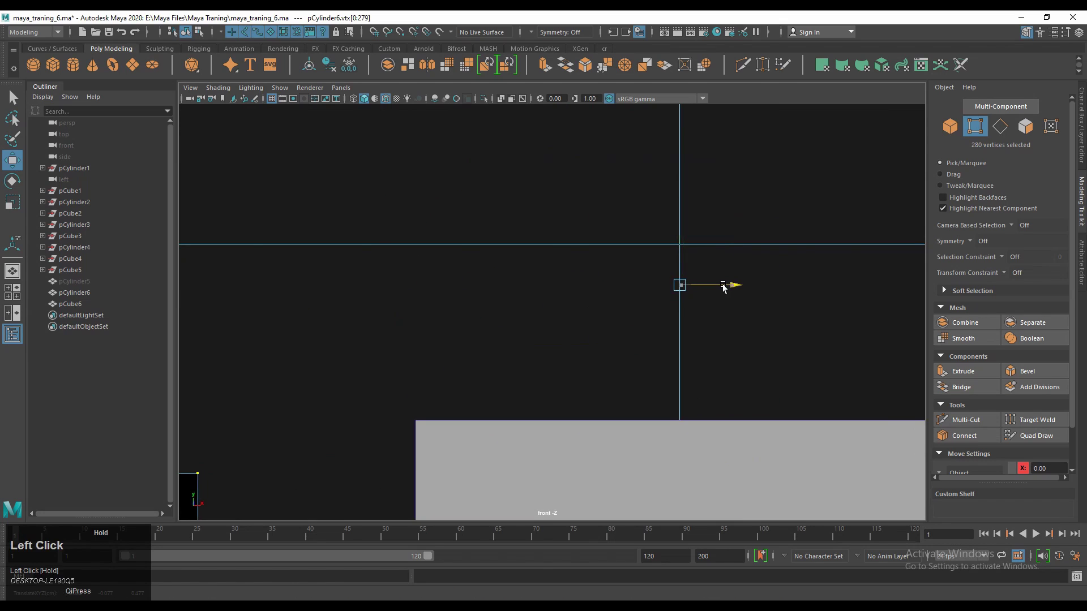
scroll(723, 287, down, 5)
key(F8)
scroll(679, 311, down, 3)
Edit the body's pivot with World axis orientation and move it to the grid centre.
key(d)
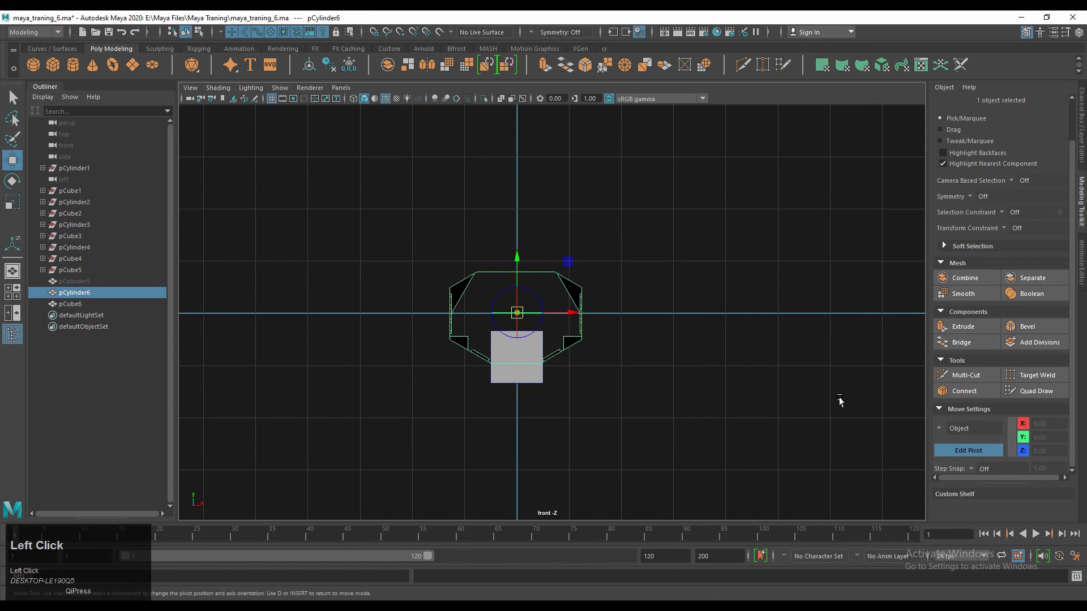
scroll(840, 402, up, 5)
click(968, 428)
click(966, 439)
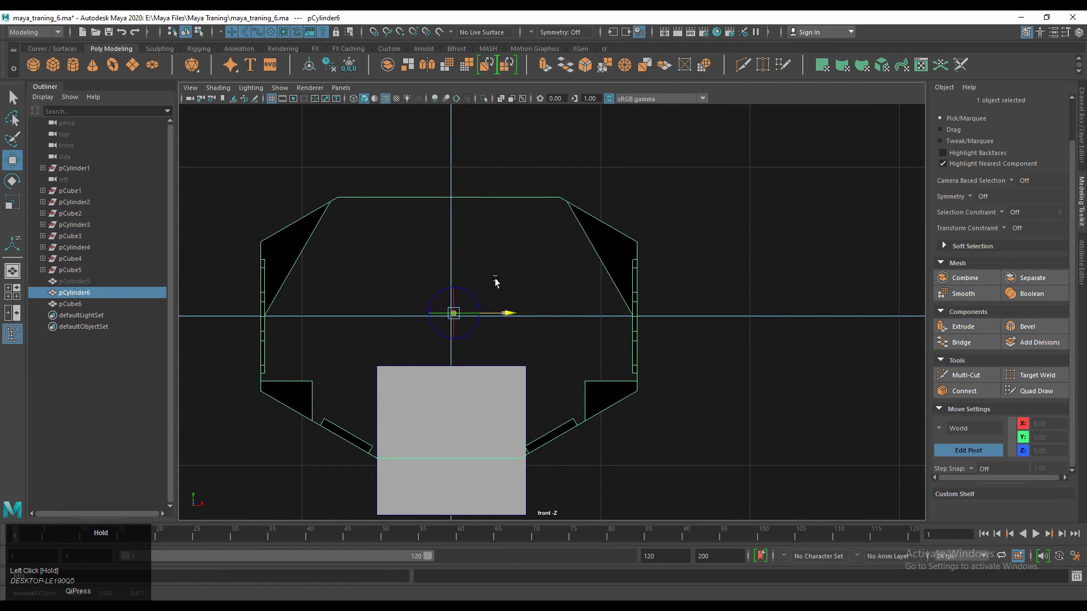
scroll(495, 283, up, 5)
scroll(340, 320, down, 5)
scroll(445, 266, up, 3)
click(444, 262)
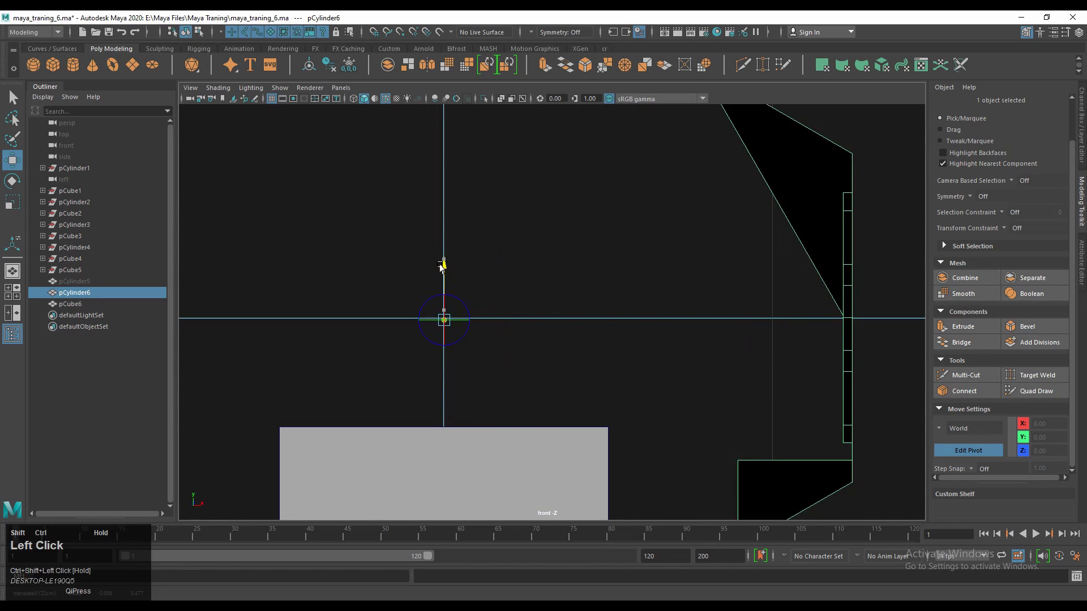
scroll(566, 295, down, 3)
Select the new cube and stretch it into a long block along the body's underside.
right_drag(579, 298, 637, 249)
key(space)
click(650, 347)
click(580, 379)
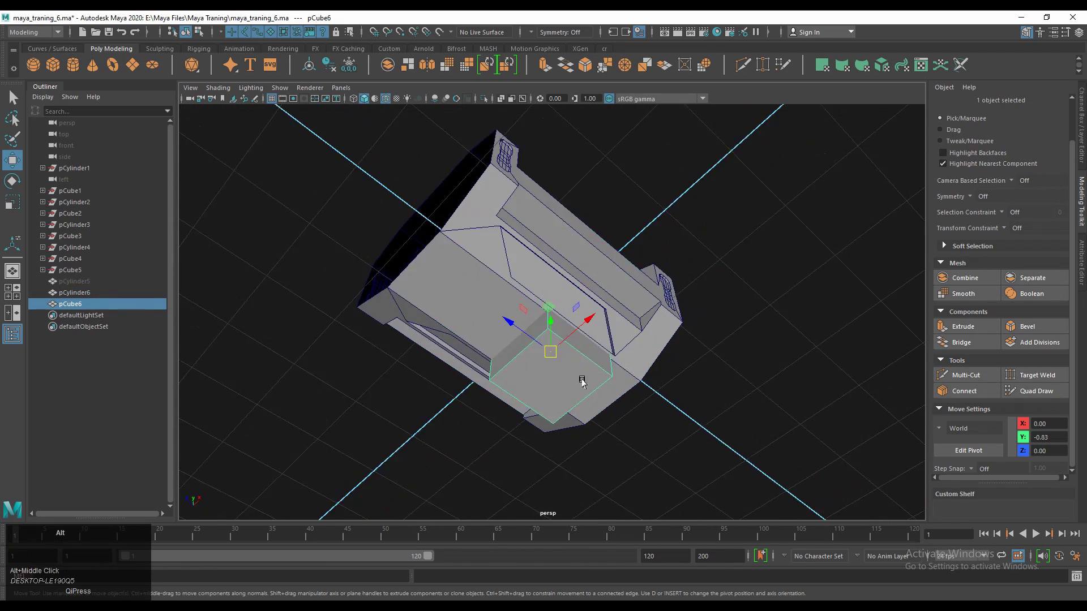
alt+drag(580, 379, 519, 295)
drag(536, 308, 589, 339)
key(r)
Taper the long block by scaling its face so the sides and ends slope inward.
right_drag(594, 345, 596, 259)
click(566, 379)
alt+drag(543, 351, 501, 368)
alt+drag(501, 367, 634, 317)
click(560, 313)
Insert crosswise edge loops along the tapered block with Multi-Cut.
key(m)
alt+right_drag(637, 300, 691, 296)
alt+drag(691, 296, 788, 298)
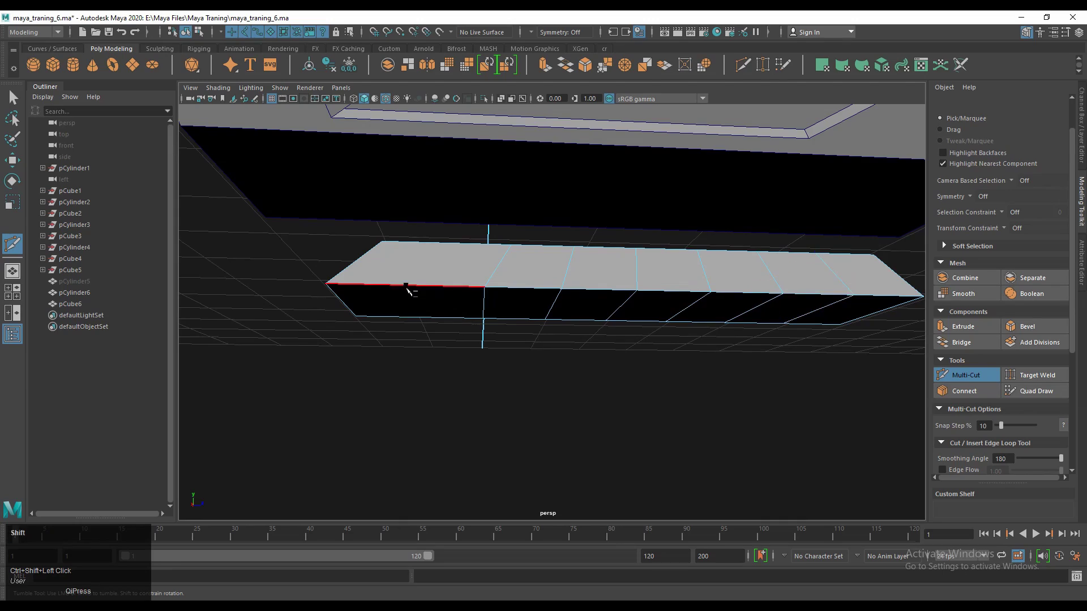
ctrl+shift+click(405, 285)
alt+drag(406, 286, 544, 272)
Select the middle faces of the tapered block and extrude them to make a raised step.
right_drag(544, 272, 543, 339)
shift+click(597, 377)
alt+drag(597, 377, 575, 333)
key(ctrl+e)
key(w)
Cut the stepped block out of the body's underside with a Boolean Difference.
key(F8)
alt+drag(593, 439, 577, 502)
click(1032, 339)
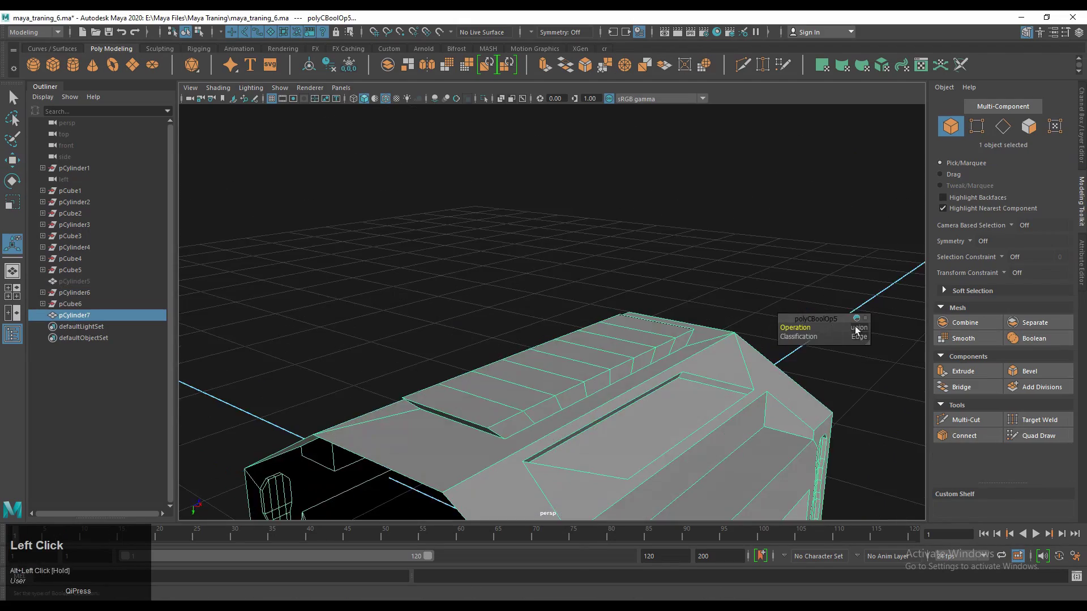
alt+drag(519, 350, 386, 262)
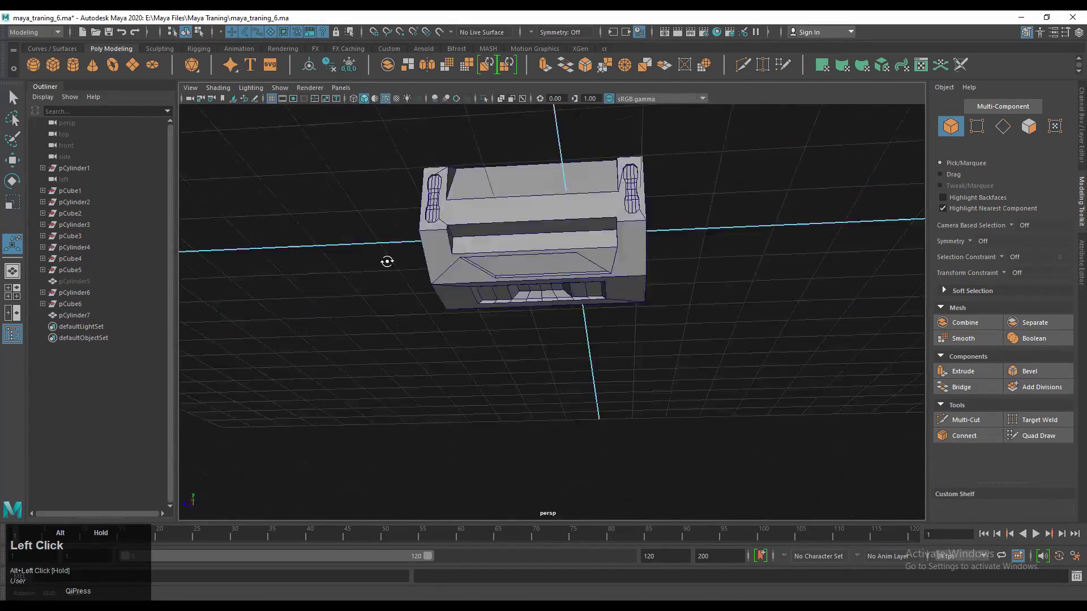
alt+right_drag(542, 367, 439, 235)
alt+drag(439, 236, 396, 272)
click(13, 334)
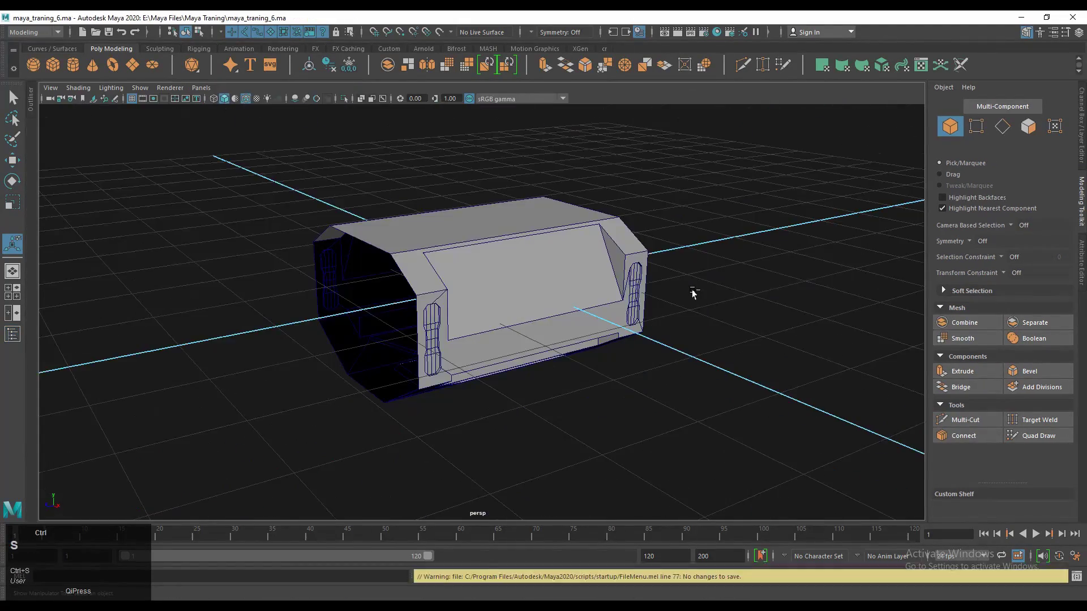
Inspect the body from several angles and check its channel values.
alt+drag(691, 294, 509, 227)
click(246, 99)
alt+drag(408, 283, 588, 295)
click(1081, 204)
key(w)
alt+drag(708, 283, 487, 317)
Try Object Z and Object X symmetry on the body with a side face selected.
click(572, 294)
click(1082, 227)
click(975, 241)
click(981, 283)
click(529, 323)
click(981, 242)
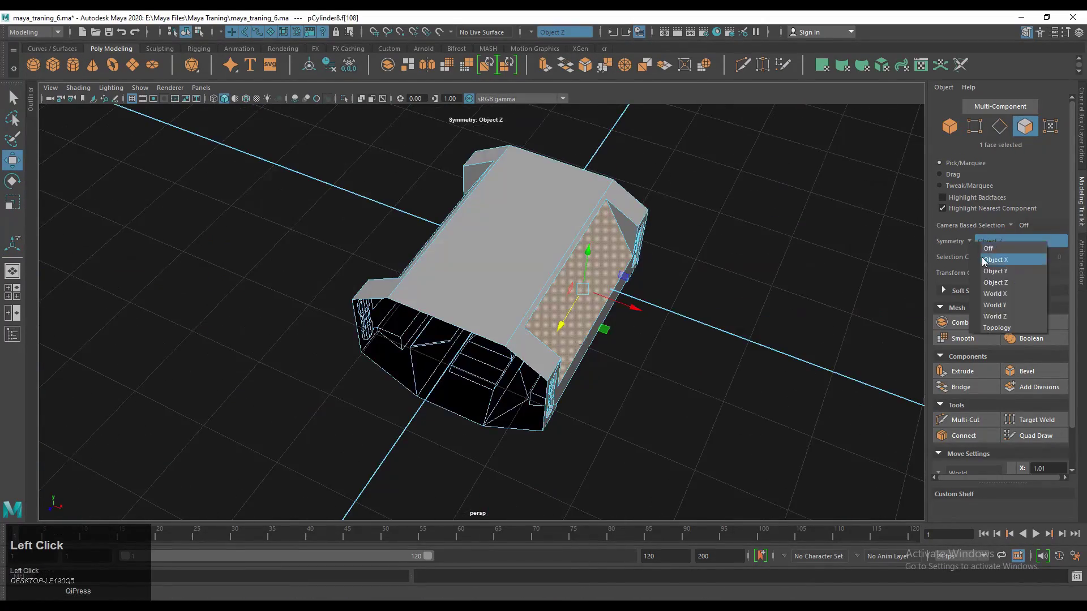
click(981, 258)
Connect the underside recess's corner vertices to the neighbouring side recess corners with Multi-Cut.
alt+drag(588, 430, 556, 333)
alt+scroll(556, 332, down, 2)
shift+right_drag(556, 333, 543, 343)
alt+scroll(544, 342, up, 5)
alt+drag(543, 342, 479, 240)
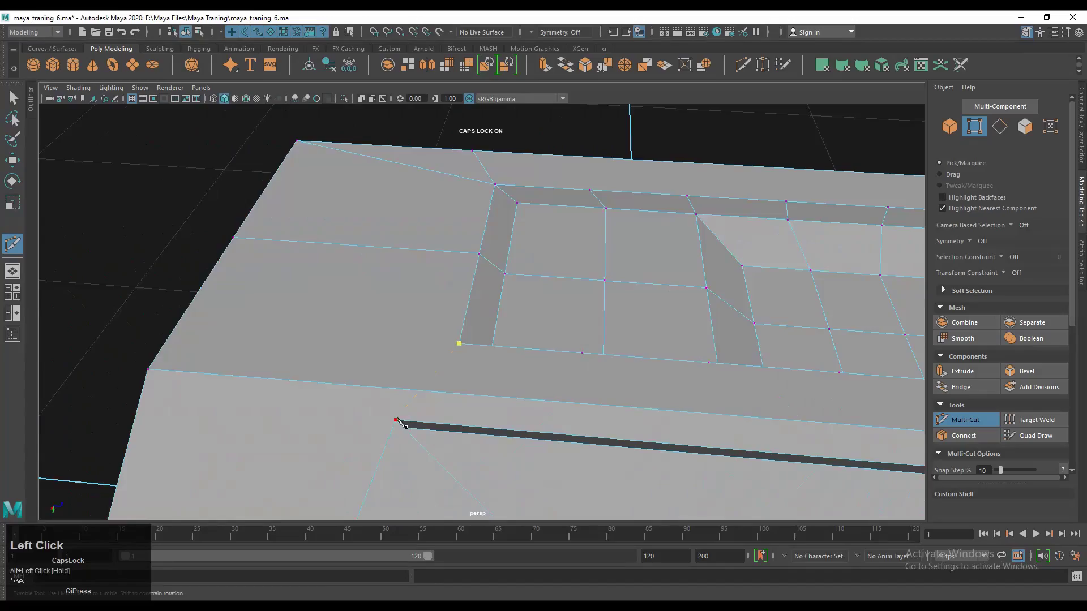
alt+middle_drag(399, 421, 339, 352)
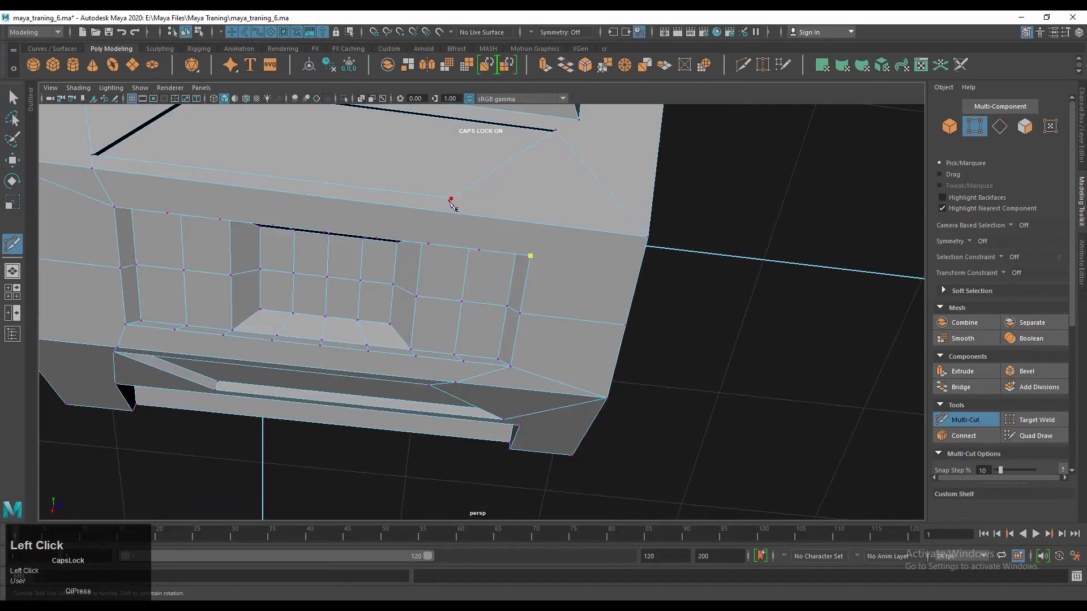
key(q)
scroll(495, 348, up, 2)
alt+drag(453, 205, 496, 255)
key(y)
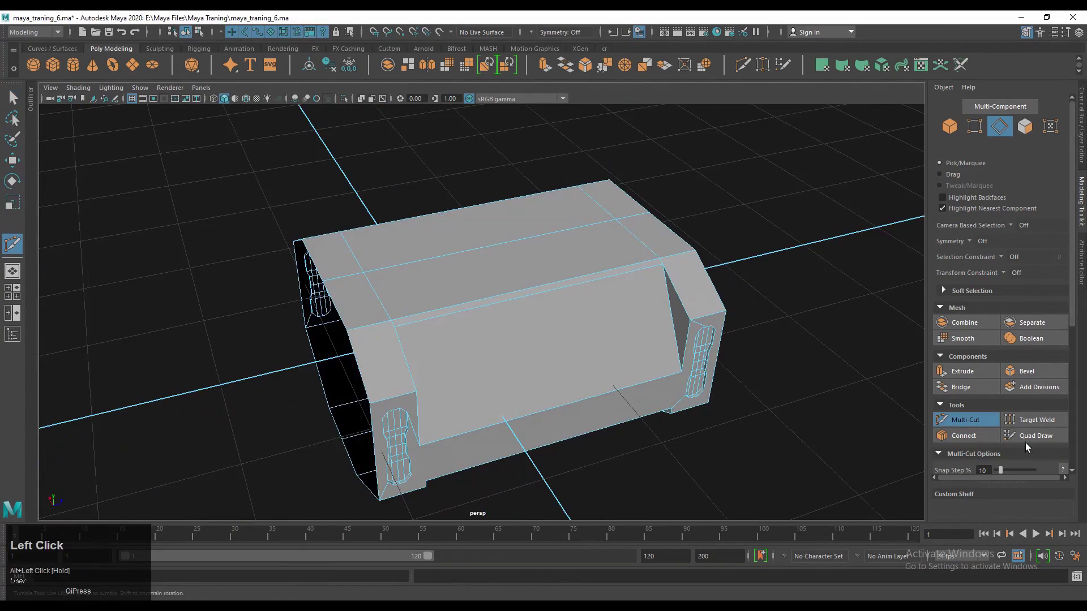
Set symmetry to Object X and cut mirrored edges from the lower ends of the notched side recesses.
click(982, 241)
click(991, 253)
alt+middle_drag(482, 368, 450, 413)
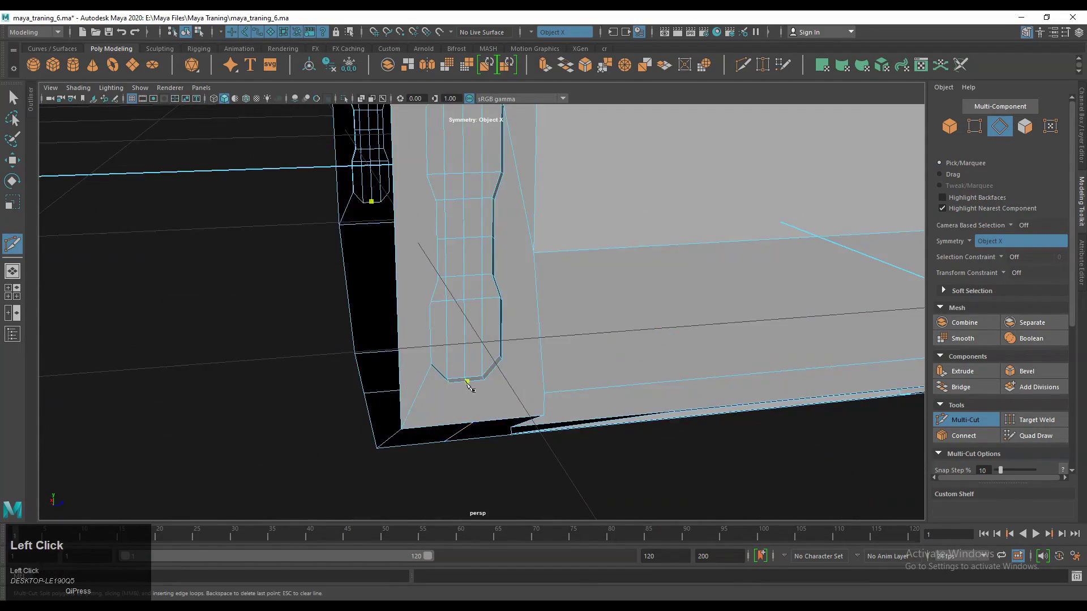
alt+drag(468, 383, 391, 334)
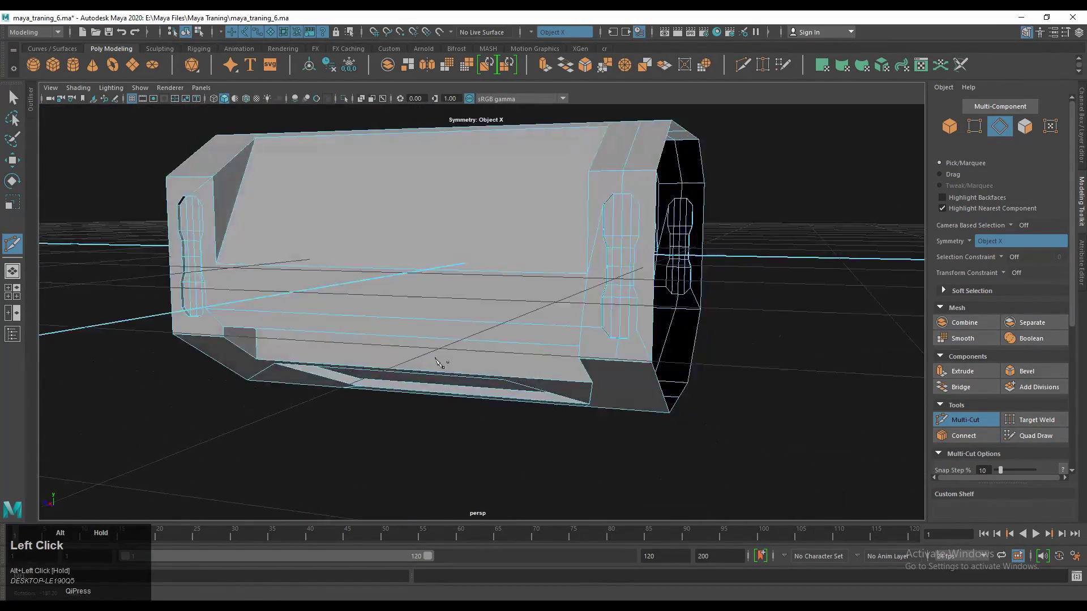
middle_click(293, 432)
Remove the stray diagonal edges around the body's underside recesses.
alt+drag(293, 432, 648, 346)
click(648, 346)
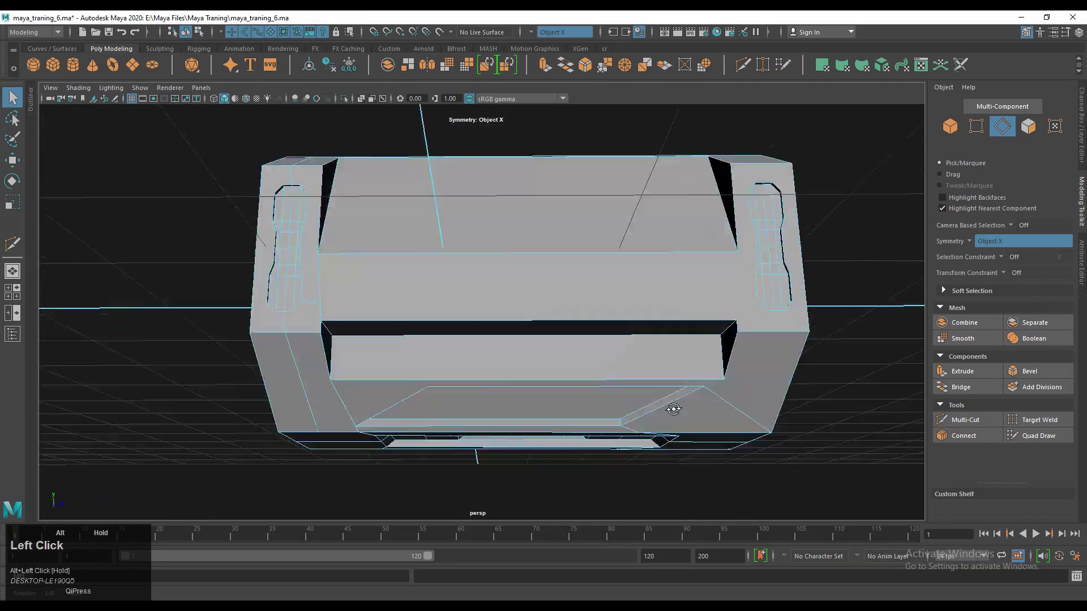
alt+drag(426, 316, 657, 304)
click(657, 304)
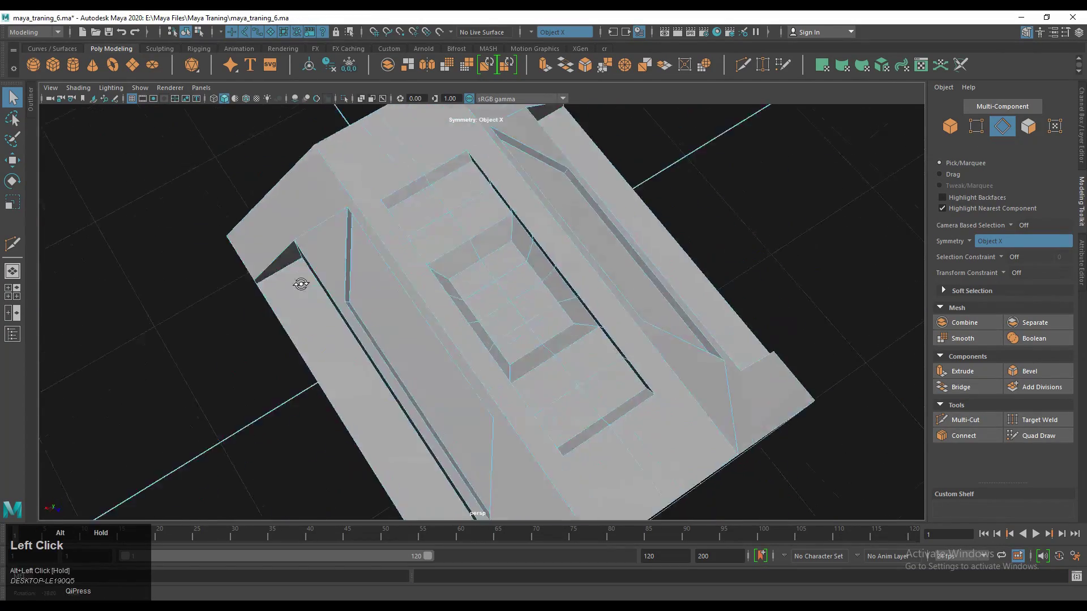
alt+drag(458, 355, 263, 509)
Cut mirrored edges from the underside recess's end corners straight to the body's end edges with Multi-Cut.
key(F9)
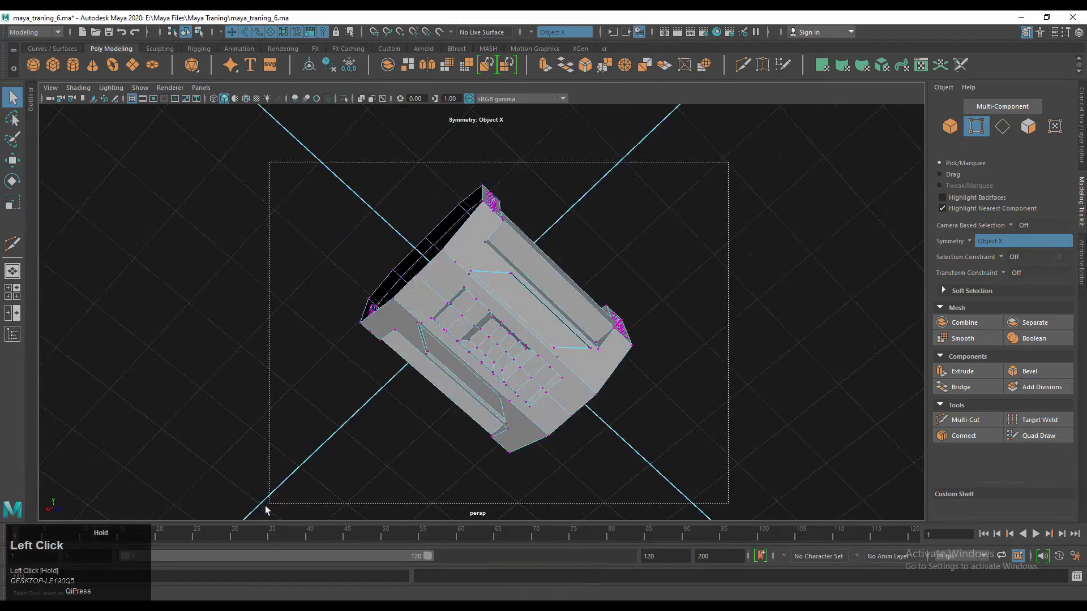
scroll(445, 446, up, 5)
alt+drag(444, 445, 509, 294)
click(965, 420)
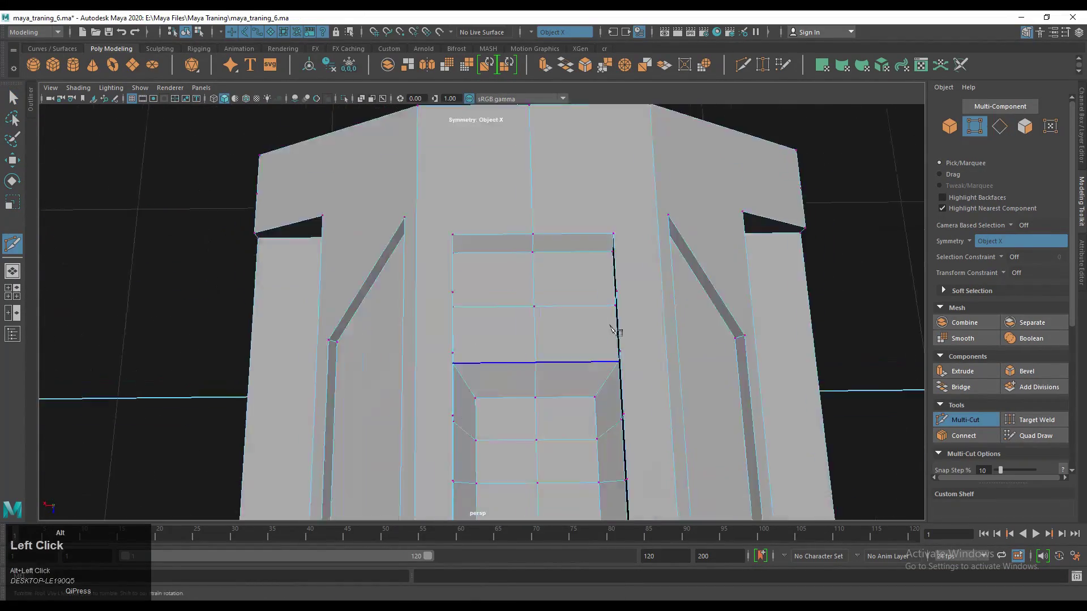
key(shift+Caps_Lock)
alt+drag(678, 365, 536, 439)
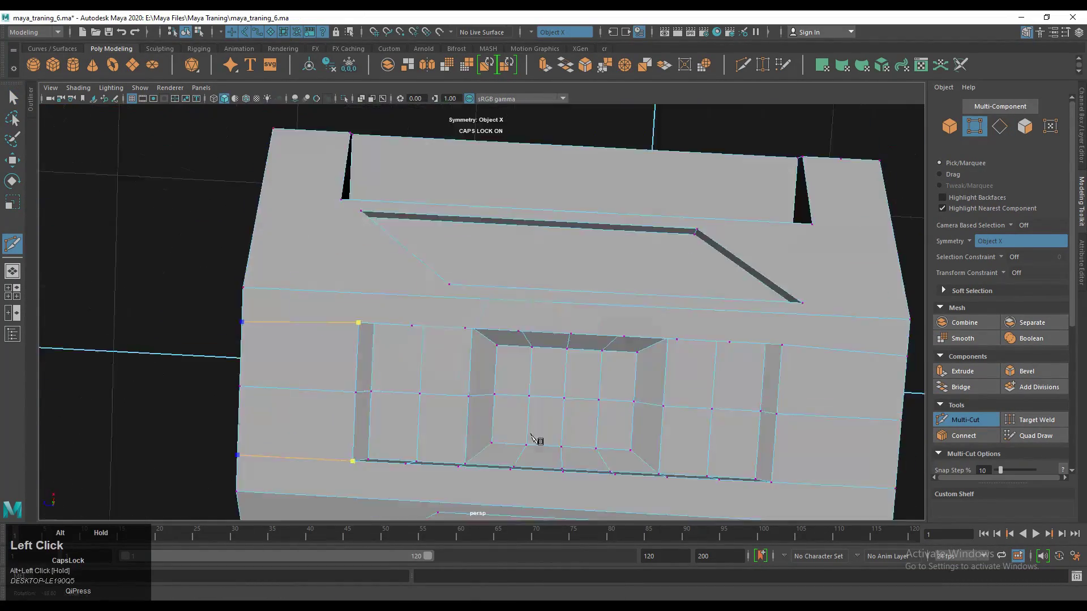
alt+middle_drag(536, 440, 535, 294)
alt+drag(880, 222, 679, 254)
alt+middle_drag(679, 255, 519, 284)
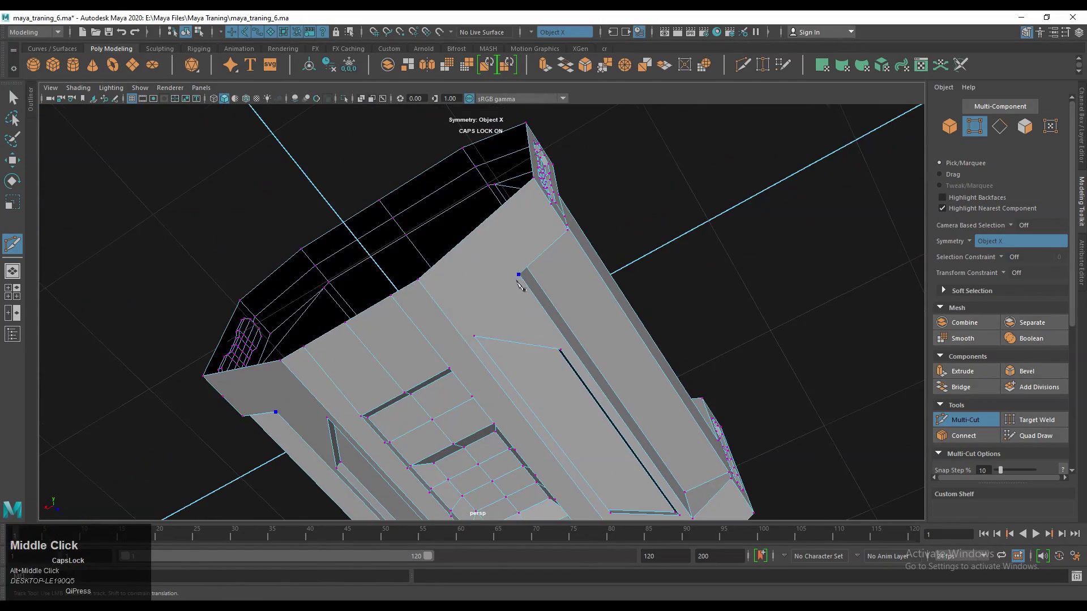
Remove the mirrored pair of stray vertices beside the corners of the body's open end.
alt+drag(386, 374, 575, 374)
alt+drag(633, 349, 473, 296)
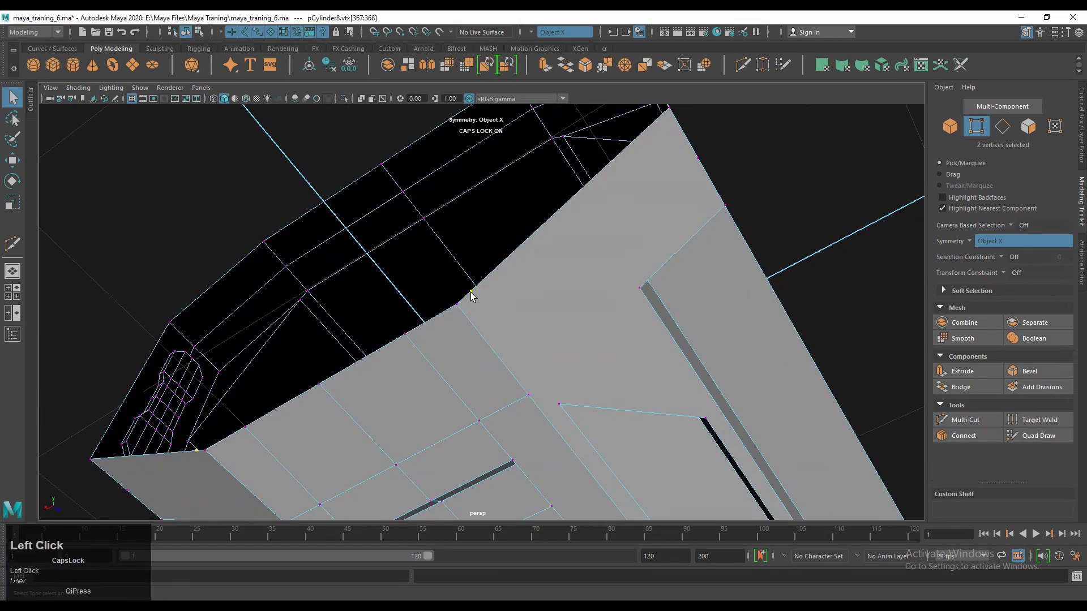
alt+middle_drag(473, 296, 463, 311)
alt+drag(464, 311, 477, 252)
key(q)
alt+right_drag(476, 252, 426, 229)
alt+drag(425, 229, 515, 223)
Try deleting the large side faces around the notched recess and the side ledge.
key(ctrl+shift+x)
alt+middle_drag(514, 223, 500, 383)
click(434, 309)
alt+drag(320, 317, 413, 322)
right_drag(417, 339, 492, 315)
click(479, 284)
alt+drag(479, 285, 535, 335)
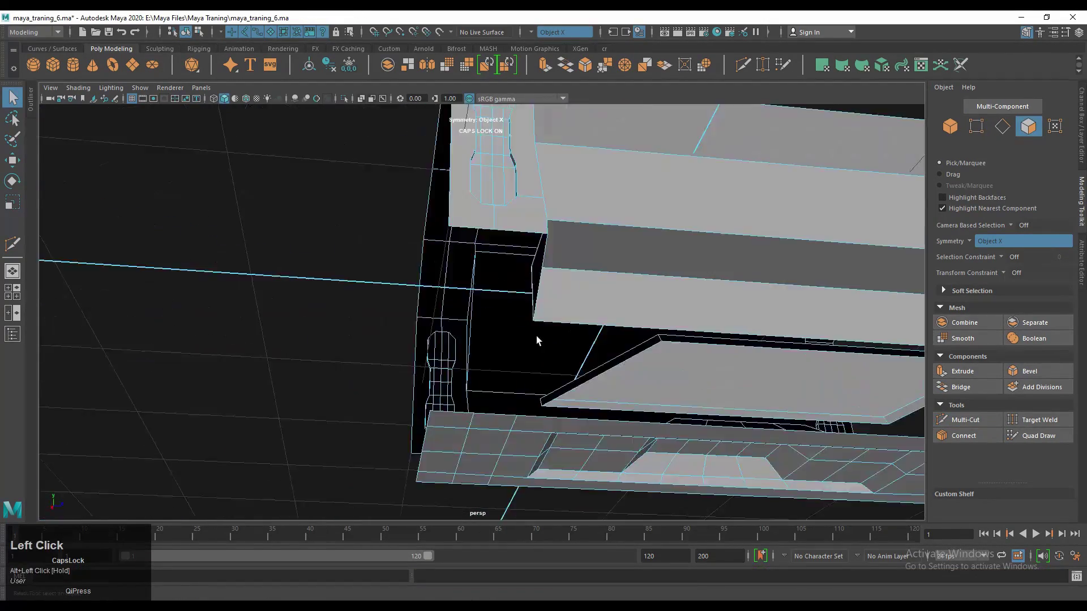
Cut a mirrored edge across the side ledge's walls in line with the notched recess's corner.
alt+middle_drag(535, 335, 511, 357)
key(ctrl+shift+x)
alt+right_drag(512, 357, 553, 312)
click(558, 316)
alt+drag(553, 311, 412, 309)
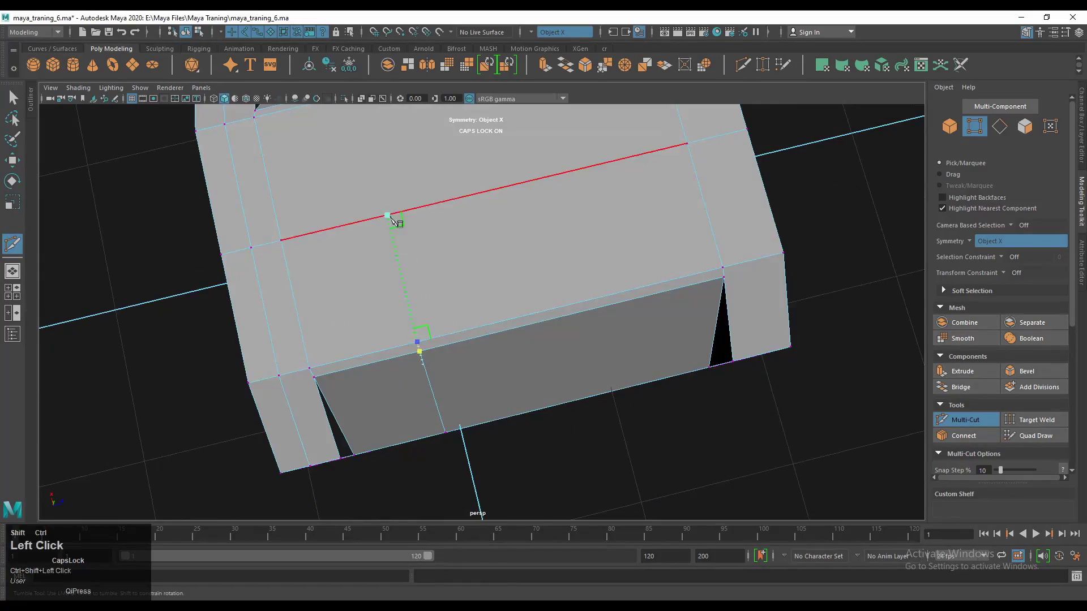
scroll(392, 219, up, 3)
alt+drag(392, 219, 455, 337)
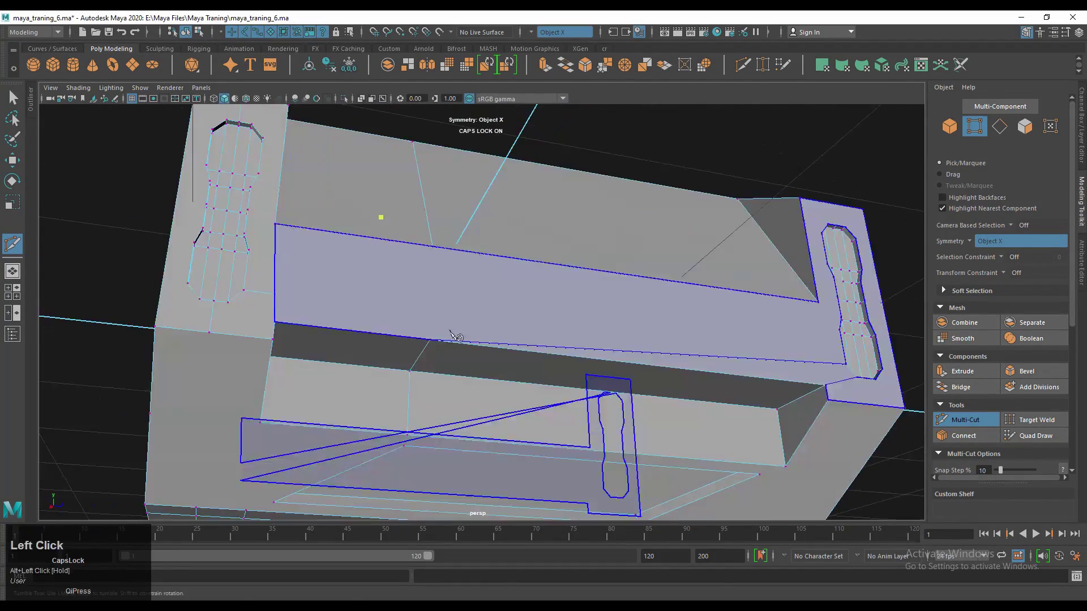
Work mirrored Multi-Cut points at the side ledge's corner and the rounded end slot's lower edge.
scroll(456, 337, up, 2)
alt+drag(393, 195, 619, 313)
scroll(618, 313, up, 3)
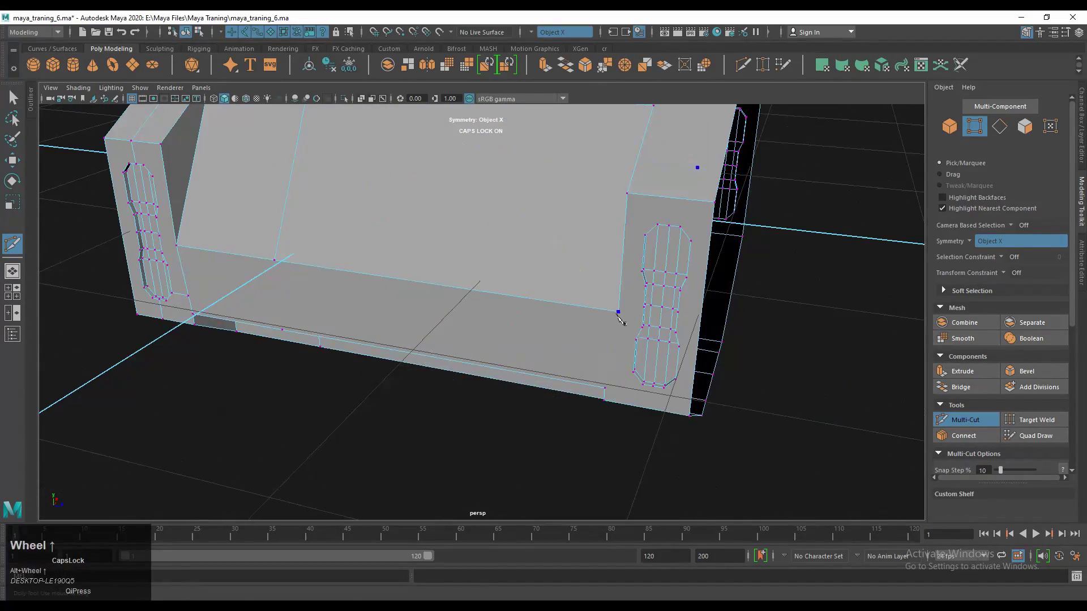
alt+drag(605, 394, 619, 247)
scroll(585, 311, up, 3)
scroll(585, 310, down, 4)
scroll(553, 296, down, 4)
scroll(522, 296, up, 5)
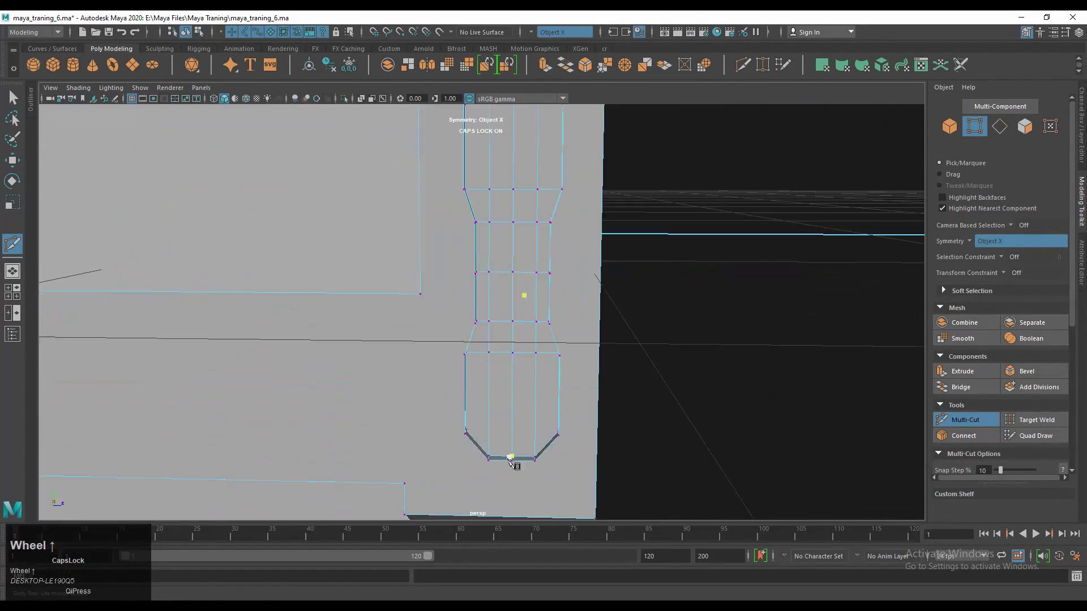
scroll(498, 314, down, 1)
Connect the vertices along the underside recess to the body's long edge with Multi-Cut.
alt+right_drag(498, 314, 599, 230)
alt+drag(600, 231, 626, 258)
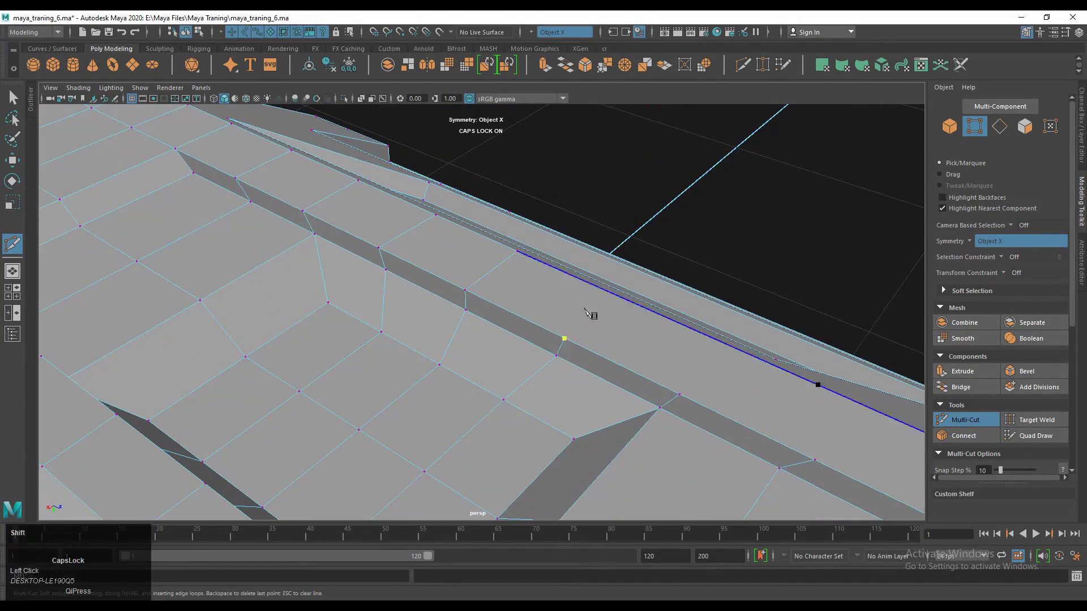
alt+middle_drag(589, 314, 525, 375)
click(525, 374)
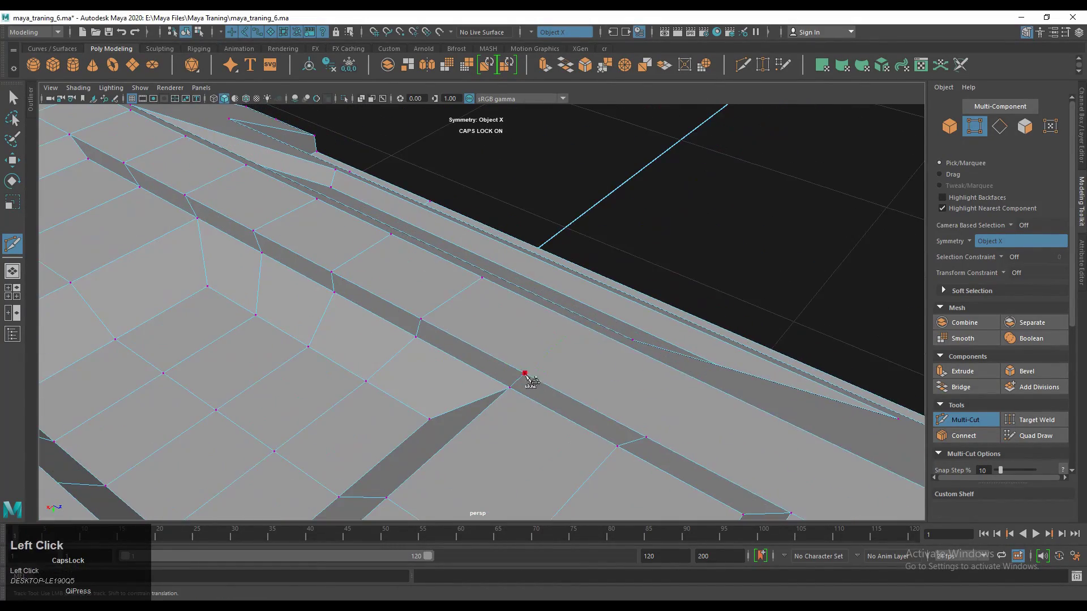
scroll(570, 393, down, 2)
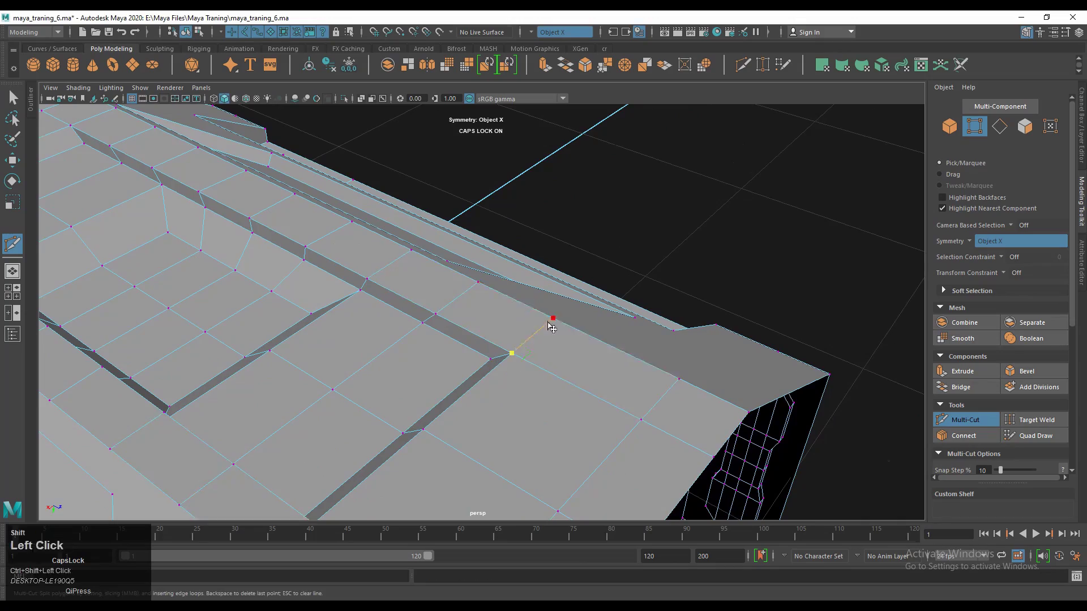
Continue the cuts past the recess's end corner and insert an edge loop between the recess and the body's end.
scroll(552, 327, down, 2)
alt+drag(552, 327, 622, 351)
alt+middle_drag(623, 351, 601, 277)
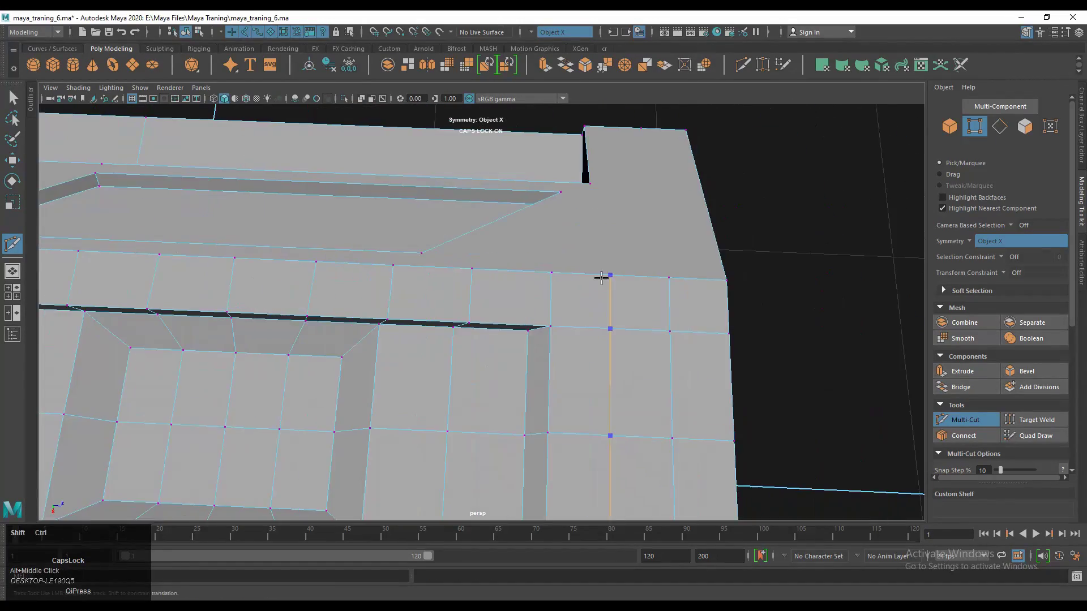
alt+drag(601, 278, 674, 242)
key(q)
Delete the large side faces around the notched recess and ledge, and turn symmetry off.
alt+drag(498, 395, 509, 385)
alt+right_drag(509, 385, 522, 376)
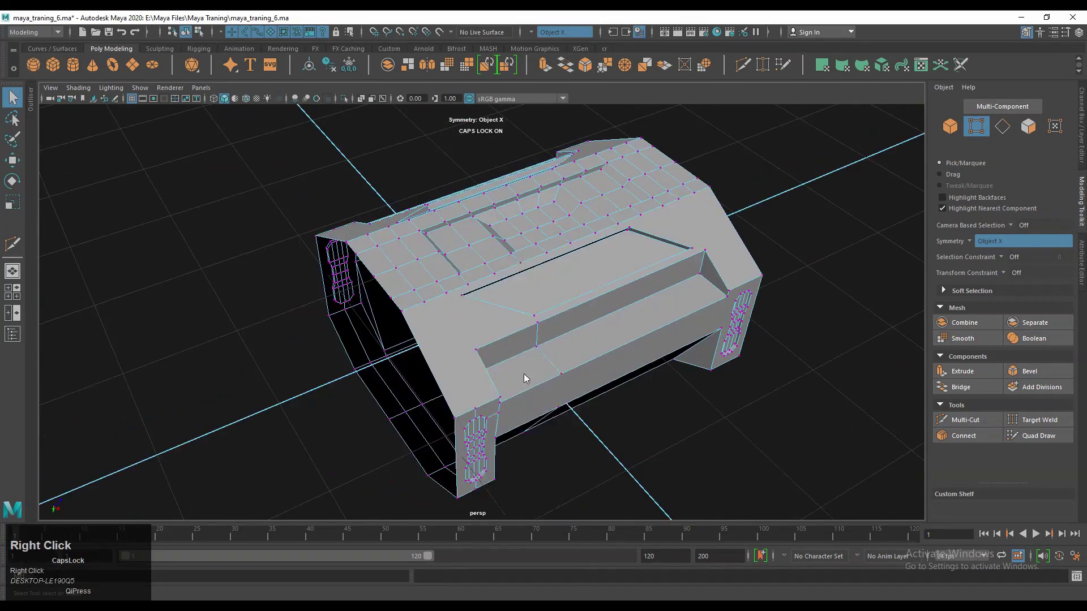
alt+drag(521, 376, 425, 389)
key(ctrl+x)
alt+right_drag(426, 389, 509, 340)
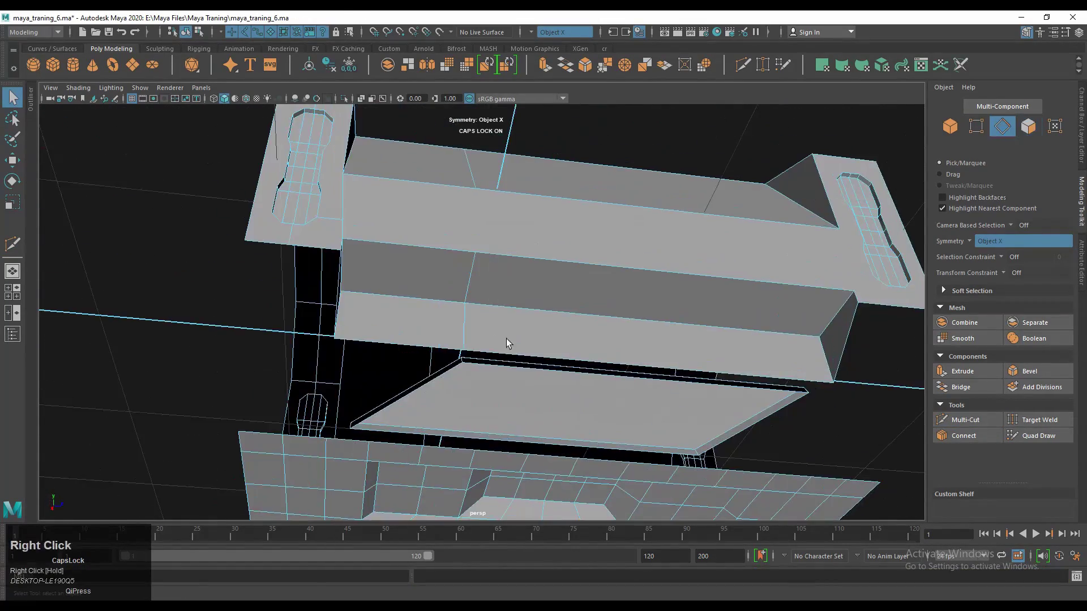
alt+drag(510, 340, 461, 358)
click(981, 243)
click(979, 249)
Bridge the underside panel's end edge to the end pillar's edge to form a new end strip.
alt+drag(509, 294, 307, 262)
shift+right_drag(308, 262, 340, 294)
scroll(372, 274, down, 3)
alt+drag(372, 274, 355, 313)
shift+right_drag(379, 359, 351, 487)
scroll(447, 311, up, 3)
scroll(447, 311, down, 2)
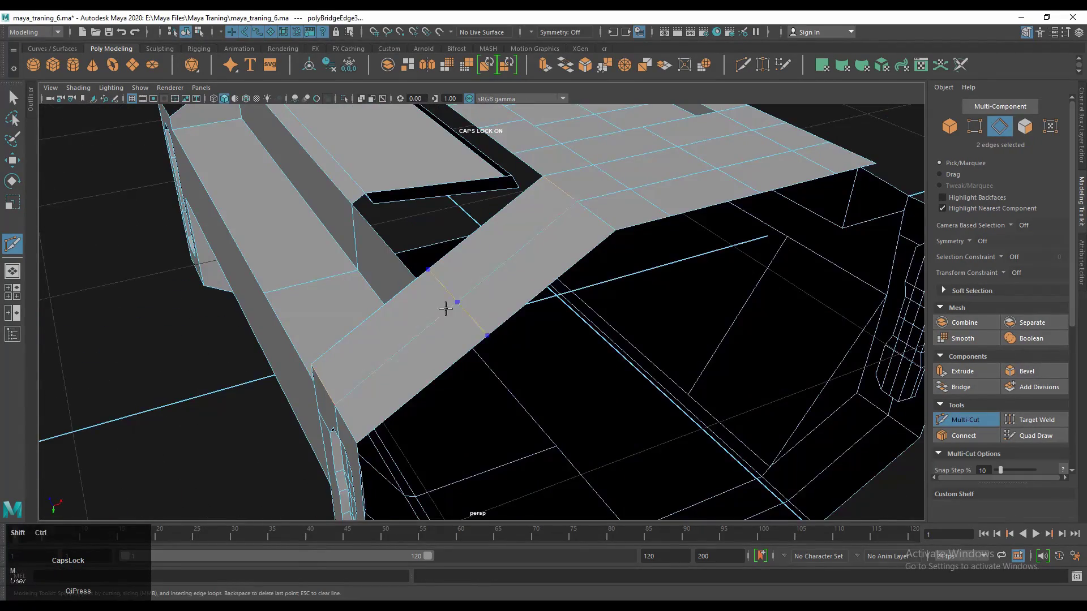
Insert edge loops across the bridged end strip in line with the side ledge's corner.
alt+drag(447, 311, 544, 246)
scroll(543, 245, up, 3)
click(586, 253)
key(w)
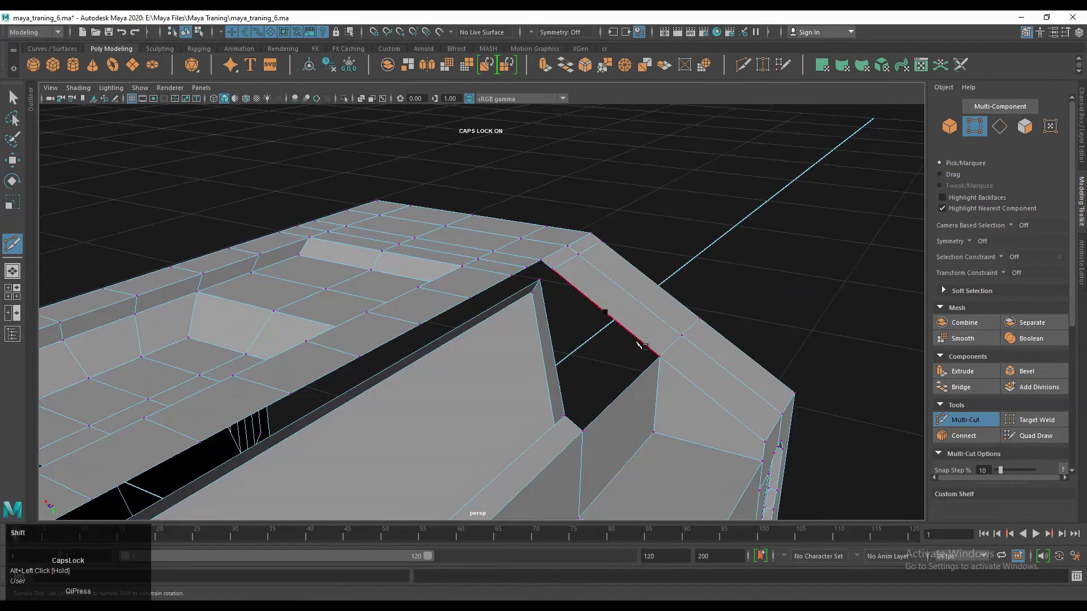
alt+drag(639, 344, 566, 396)
key(space)
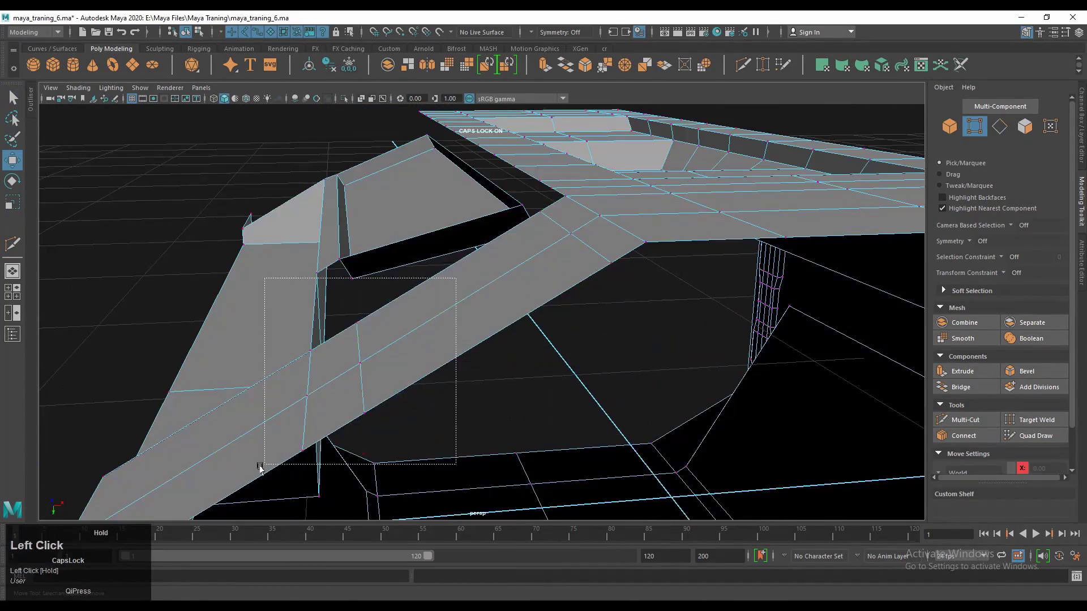
Align the end strip's cross-edge vertices with the side ledge and bridge the gap along the ledge's upper edge.
drag(260, 468, 257, 470)
scroll(439, 249, down, 5)
right_drag(439, 255, 440, 221)
alt+drag(440, 221, 566, 327)
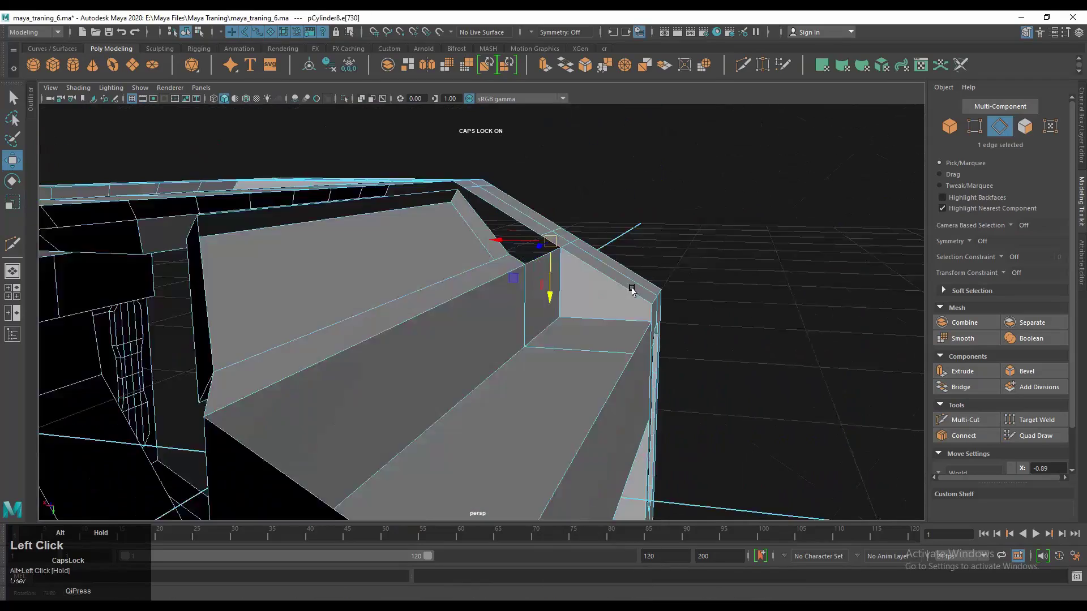
alt+drag(625, 286, 527, 334)
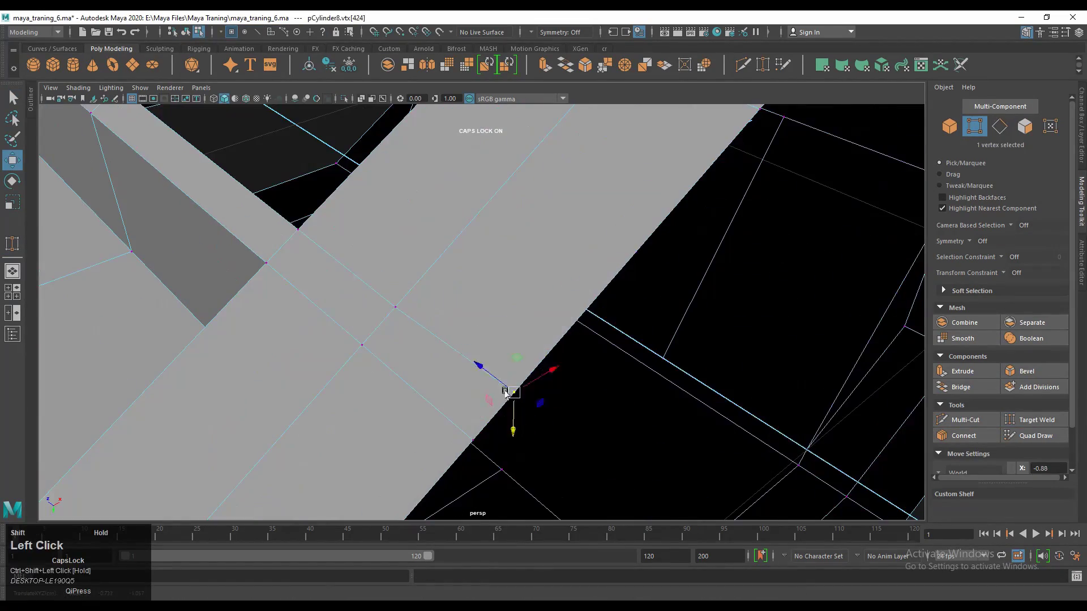
scroll(506, 393, down, 5)
alt+drag(492, 322, 459, 324)
Insert diagonal edge loops across the notched side panel near its pointed end.
key(ctrl+shift+x)
click(502, 219)
click(519, 294)
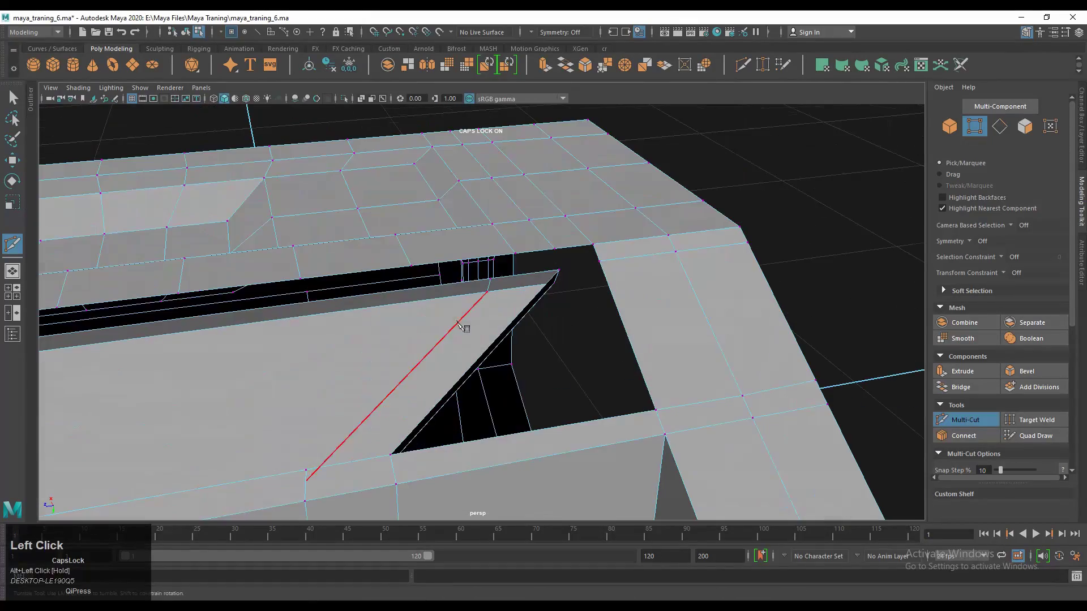
double_click(417, 363)
scroll(417, 363, down, 5)
drag(407, 422, 426, 418)
alt+drag(432, 300, 434, 325)
scroll(434, 325, up, 4)
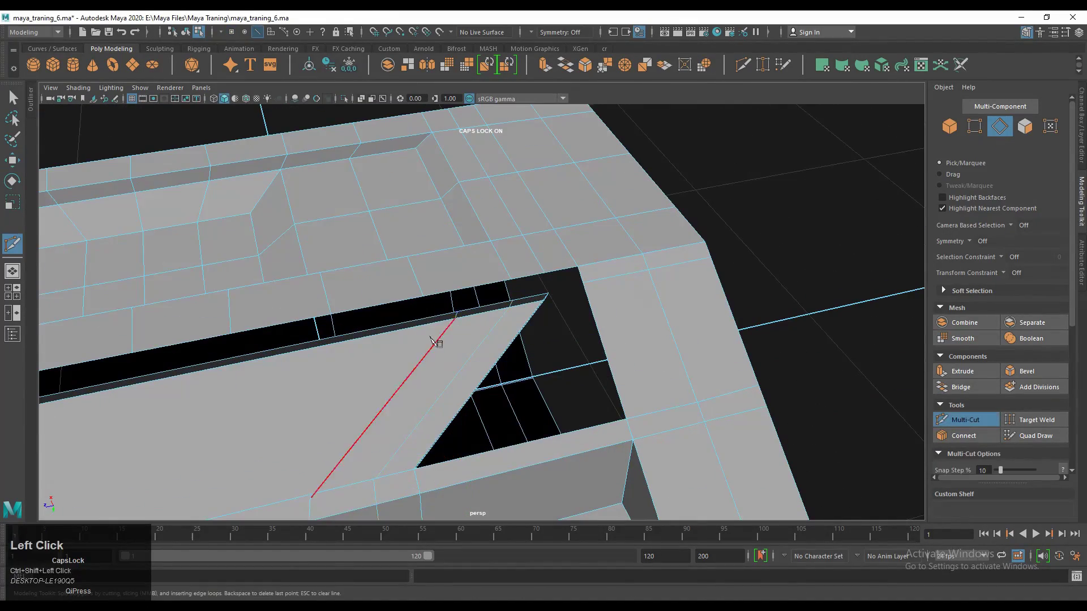
ctrl+shift+drag(366, 479, 357, 481)
mouse_move(453, 328)
alt+mouse_down()
mouse_move(463, 260)
mouse_move(473, 279)
mouse_move(406, 284)
mouse_move(420, 279)
mouse_move(408, 302)
alt+mouse_up()
scroll(473, 279, up, 4)
Insert another diagonal edge loop toward the middle of the side panel and select the loop for moving.
key(ctrl+shift+x)
click(442, 255)
scroll(403, 317, down, 5)
ctrl+shift+click(436, 354)
key(q)
alt+drag(435, 354, 432, 310)
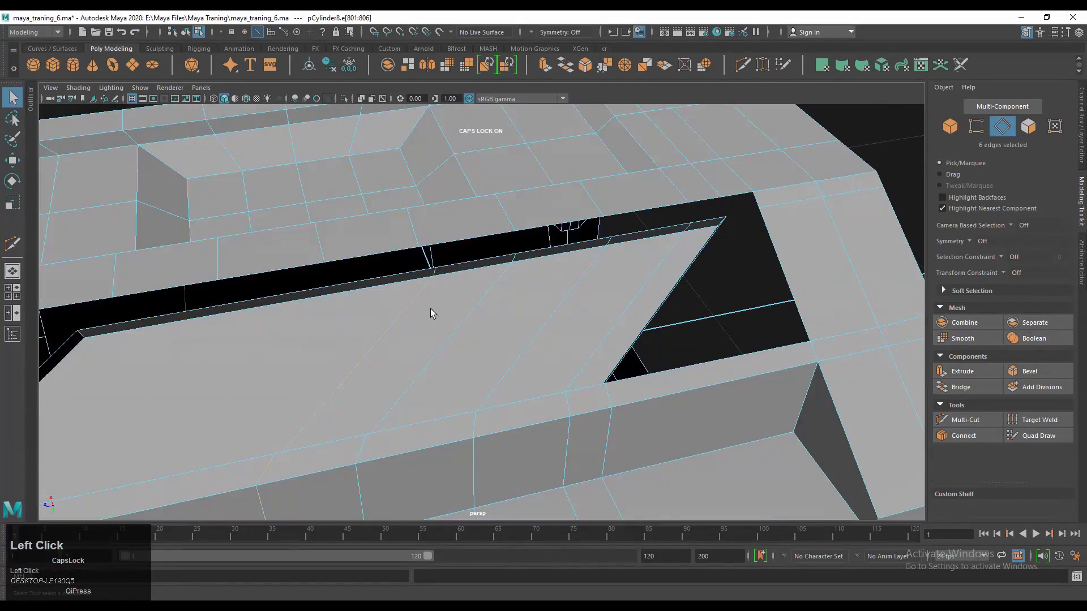
double_click(419, 334)
key(w)
Insert a further edge loop toward the opposite end of the notched side panel.
alt+drag(388, 379, 359, 243)
key(ctrl+shift+x)
ctrl+shift+click(264, 215)
mouse_move(264, 215)
alt+mouse_down()
mouse_move(330, 274)
mouse_move(442, 305)
mouse_move(354, 315)
alt+mouse_up()
scroll(484, 311, up, 5)
key(q)
Bridge the underside strip's open edges to the upper rim of the notched side panel near its pointed corner.
alt+drag(484, 311, 484, 276)
click(484, 277)
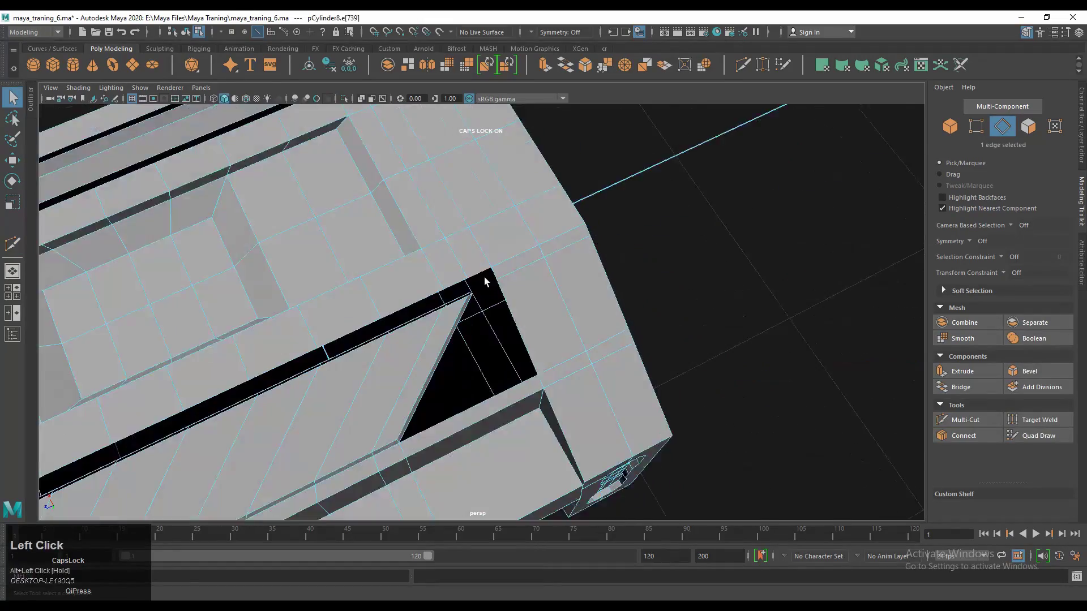
shift+right_drag(444, 398, 416, 412)
alt+drag(447, 339, 460, 267)
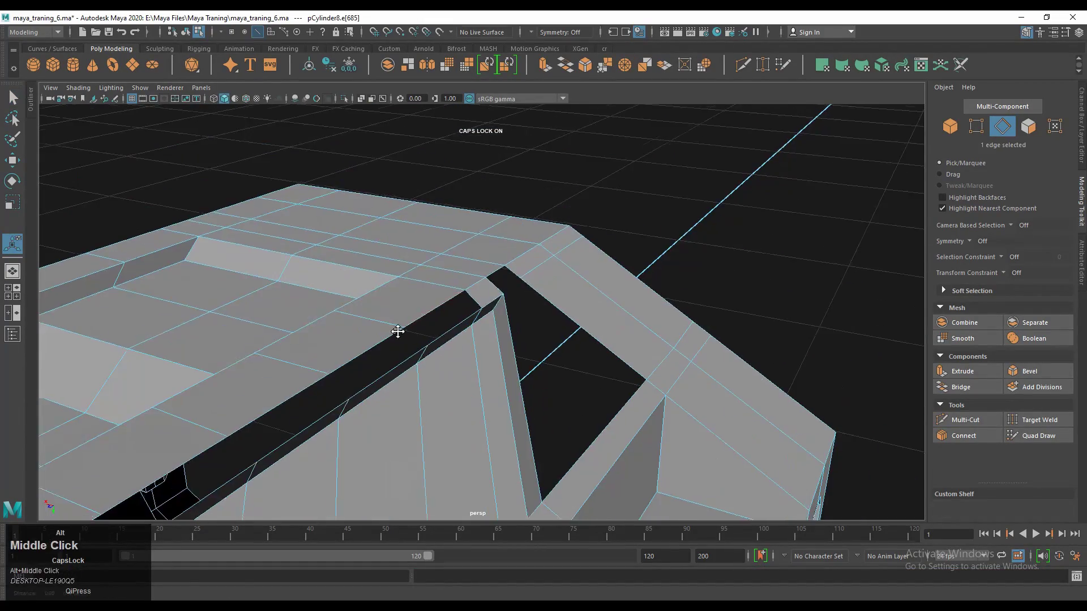
alt+middle_drag(398, 332, 464, 275)
shift+click(242, 401)
shift+right_drag(516, 215, 488, 229)
scroll(488, 276, up, 3)
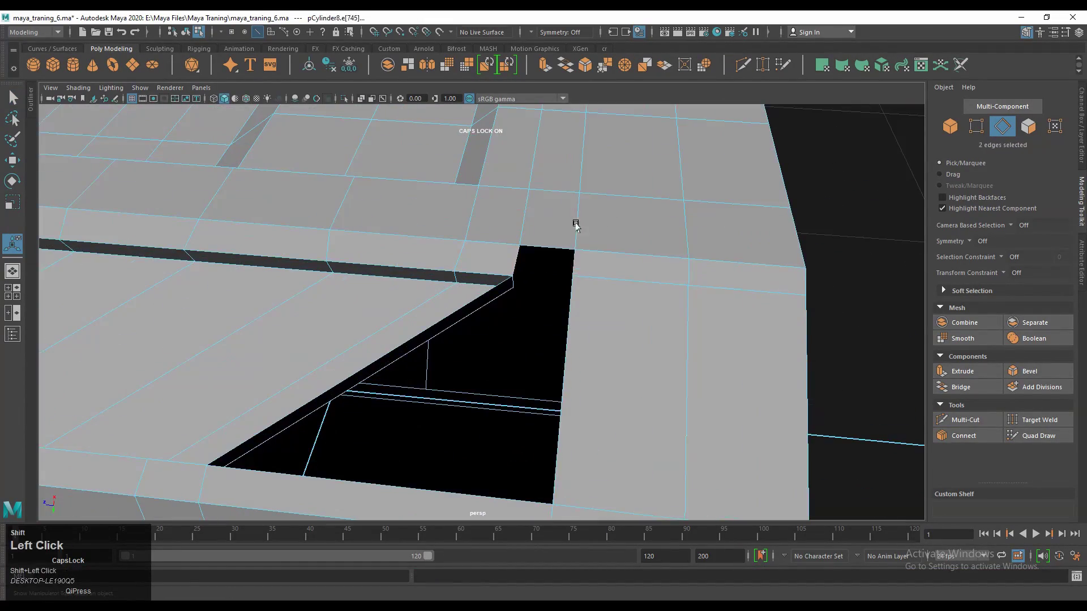
Bridge the selected pair of edges at the opening between the side panel's pointed corner and the end strip.
shift+right_drag(576, 227, 548, 240)
alt+drag(501, 317, 557, 341)
alt+scroll(557, 341, up, 2)
key(w)
scroll(570, 289, down, 3)
alt+drag(570, 290, 447, 272)
scroll(447, 271, up, 3)
Bridge another pair of open edges along the gap between the underside strip and the side panel.
ctrl+shift+drag(477, 285, 451, 298)
click(451, 298)
shift+click(497, 351)
shift+right_drag(498, 351, 469, 365)
alt+drag(469, 365, 504, 317)
Bridge the underside strip's edge to the panel rim beside the pointed corner at the opposite end.
key(w)
scroll(503, 317, up, 3)
click(505, 270)
shift+click(516, 307)
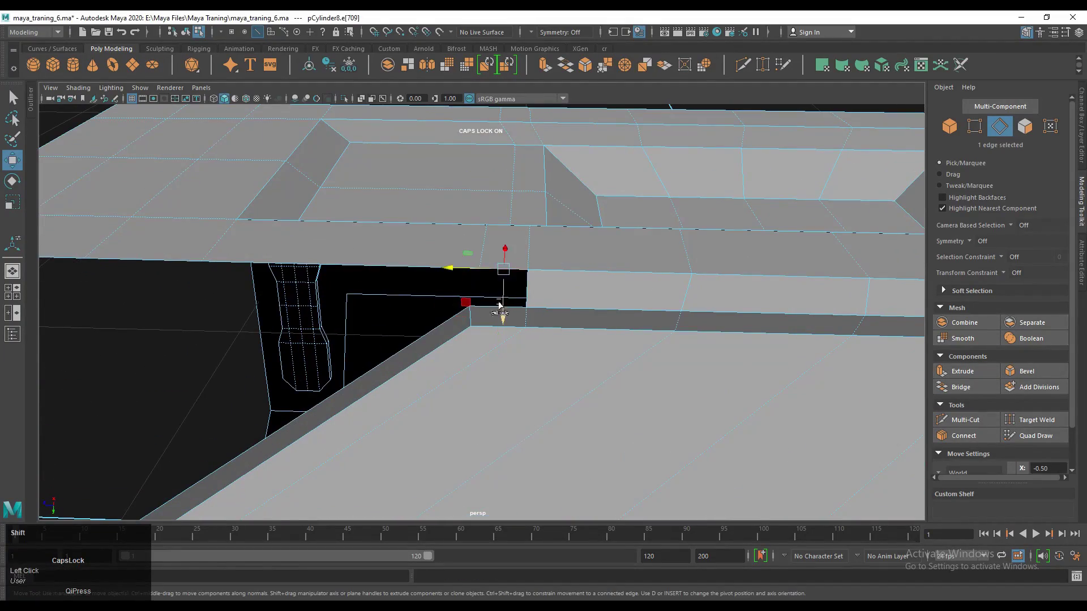
shift+click(499, 306)
shift+right_drag(500, 306, 471, 320)
Bridge the end pillar's open edge to the underside panel's edge to form the opposite end strip.
alt+drag(471, 320, 513, 271)
alt+middle_drag(512, 271, 545, 253)
scroll(545, 252, down, 4)
alt+drag(546, 253, 493, 271)
scroll(393, 345, up, 4)
key(ctrl+shift+x)
scroll(460, 371, down, 3)
alt+middle_drag(493, 271, 506, 201)
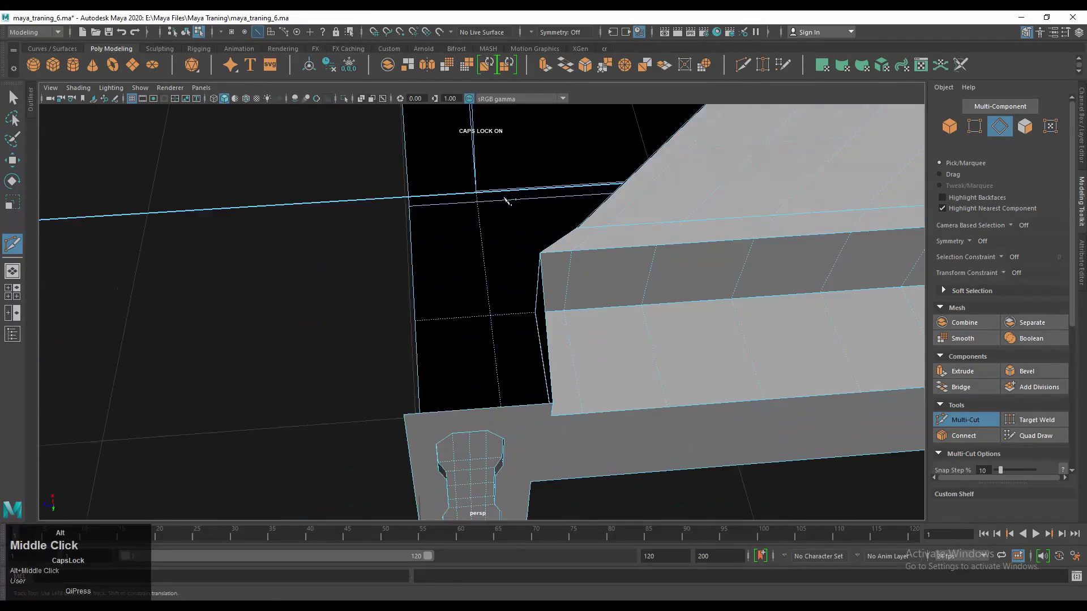
alt+drag(506, 200, 434, 157)
key(q)
click(416, 318)
shift+click(427, 154)
shift+right_drag(428, 154, 399, 168)
Select the next pair of edges beside the opposite end strip and apply an edge operation to them.
click(512, 188)
alt+drag(413, 282, 412, 256)
click(412, 256)
shift+click(456, 245)
shift+right_drag(456, 245, 438, 383)
Cut connecting edges across the end strip at the container's corner, running beside the gap to the side panel.
scroll(475, 337, up, 4)
key(ctrl+shift+x)
alt+drag(476, 337, 497, 300)
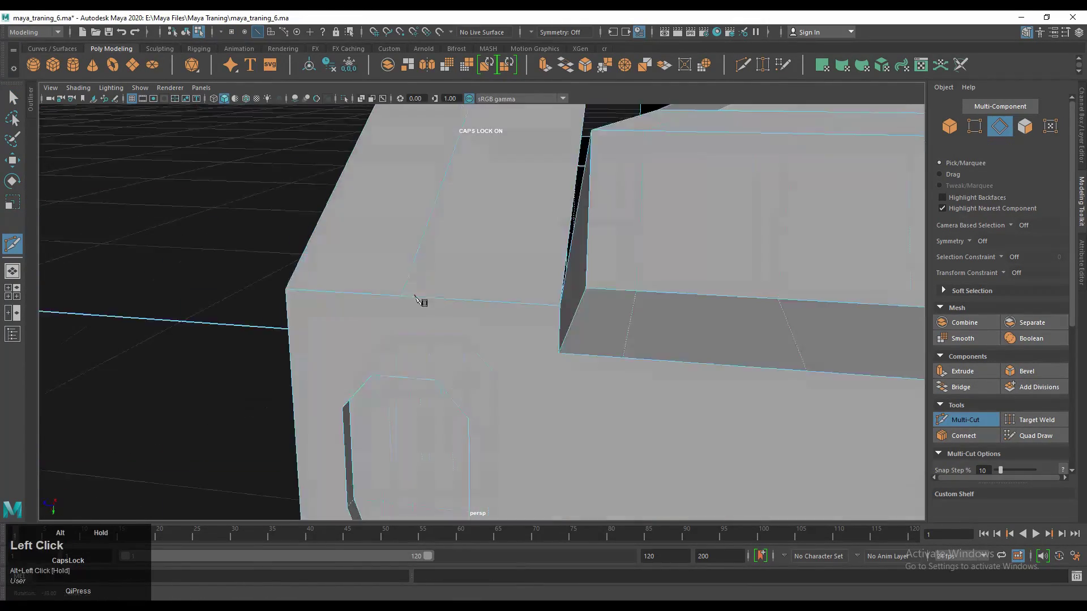
scroll(496, 334, down, 4)
alt+drag(414, 295, 396, 328)
click(274, 328)
click(764, 298)
scroll(612, 367, up, 2)
scroll(612, 367, down, 3)
alt+drag(612, 366, 407, 332)
scroll(407, 333, up, 5)
alt+middle_drag(261, 198, 330, 306)
Bridge the pair of open edges at the gap beside the end strip.
alt+drag(331, 334, 505, 341)
key(q)
click(371, 320)
shift+click(504, 341)
shift+right_drag(505, 340, 498, 396)
Select the two crossing edges on the end strip and a neighbouring vertex for alignment with the side panel.
alt+drag(407, 317, 272, 363)
key(w)
scroll(355, 408, up, 3)
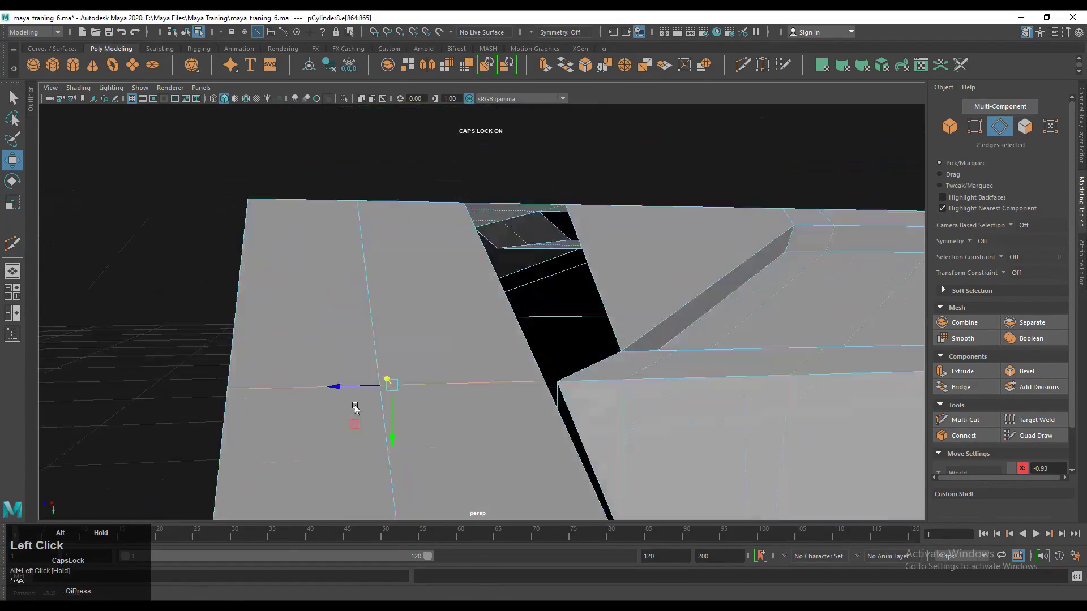
alt+drag(354, 408, 340, 311)
right_drag(339, 310, 284, 304)
key(q)
drag(387, 416, 377, 412)
alt+drag(377, 412, 289, 356)
alt+drag(354, 272, 483, 392)
Cut edges across the underside and sloped lower panel in line with the vertices along the front ledge.
right_drag(584, 299, 522, 283)
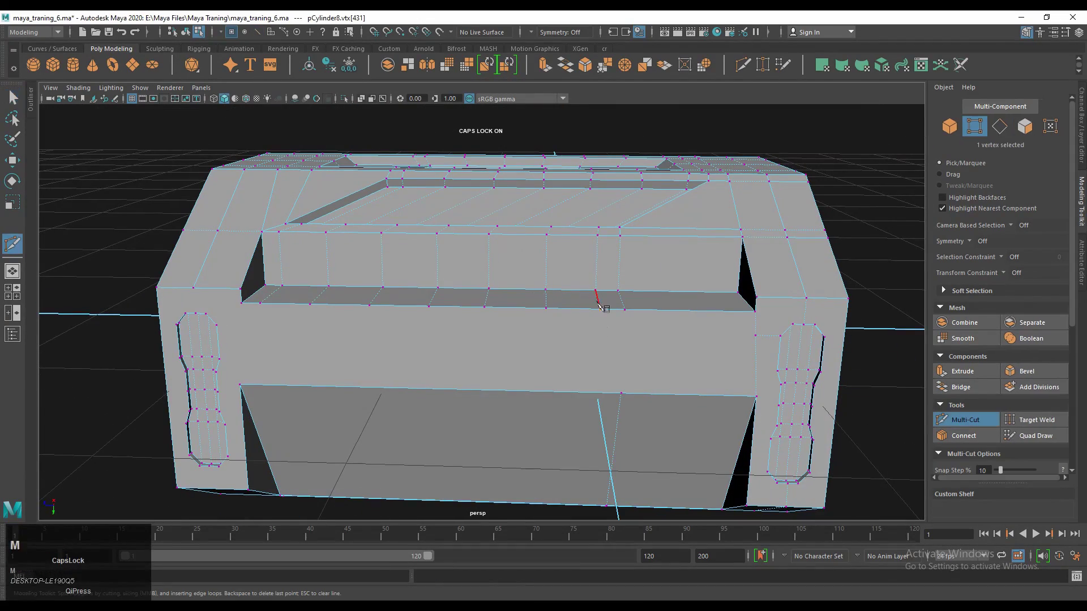
alt+drag(594, 515, 539, 311)
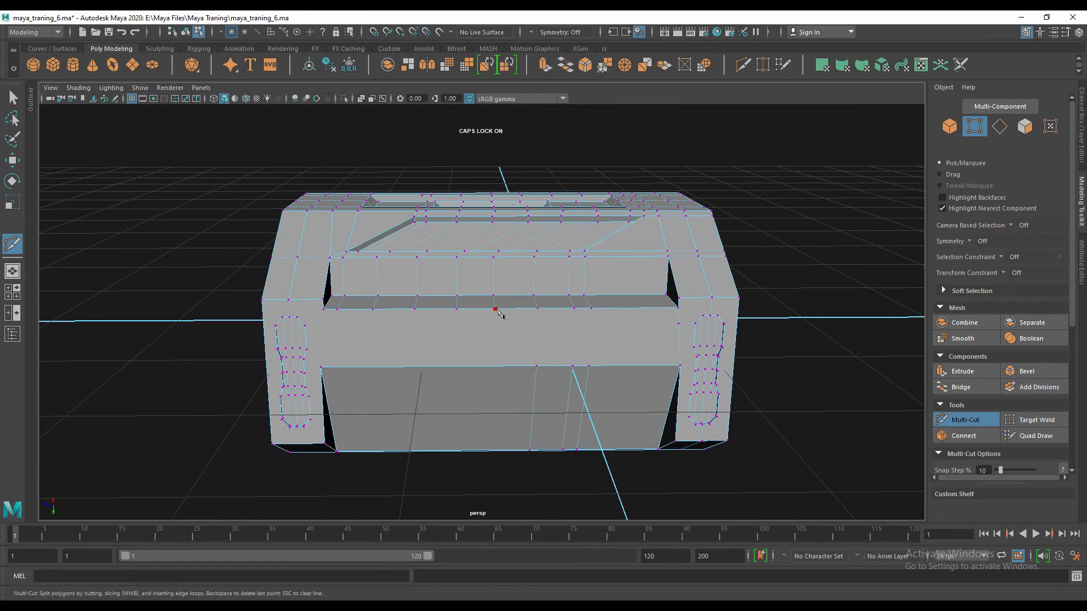
alt+drag(457, 451, 423, 355)
click(427, 461)
alt+drag(428, 462, 340, 364)
alt+right_drag(339, 364, 498, 327)
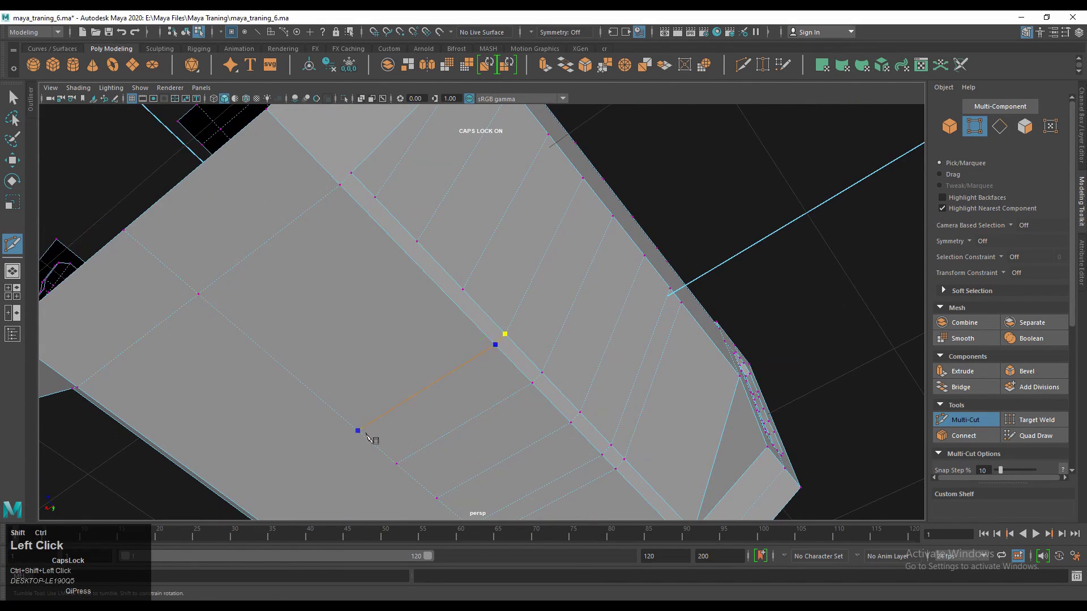
alt+middle_drag(453, 309, 545, 273)
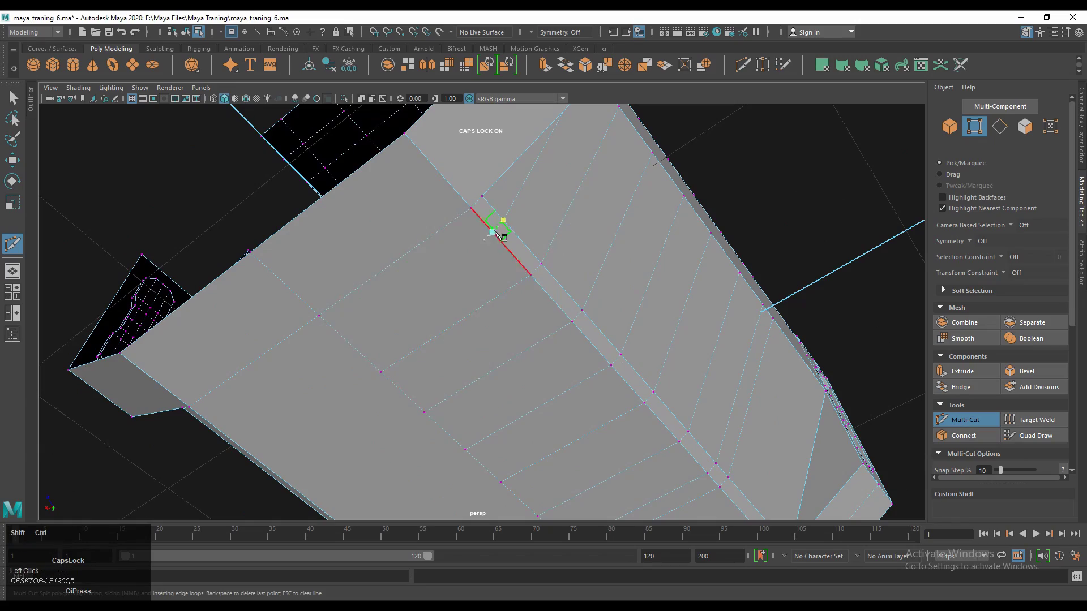
Delete the undivided front band face below the ledge together with the flat face around the end pillar's slot.
alt+drag(807, 198, 606, 215)
right_drag(606, 215, 606, 178)
alt+drag(606, 177, 566, 243)
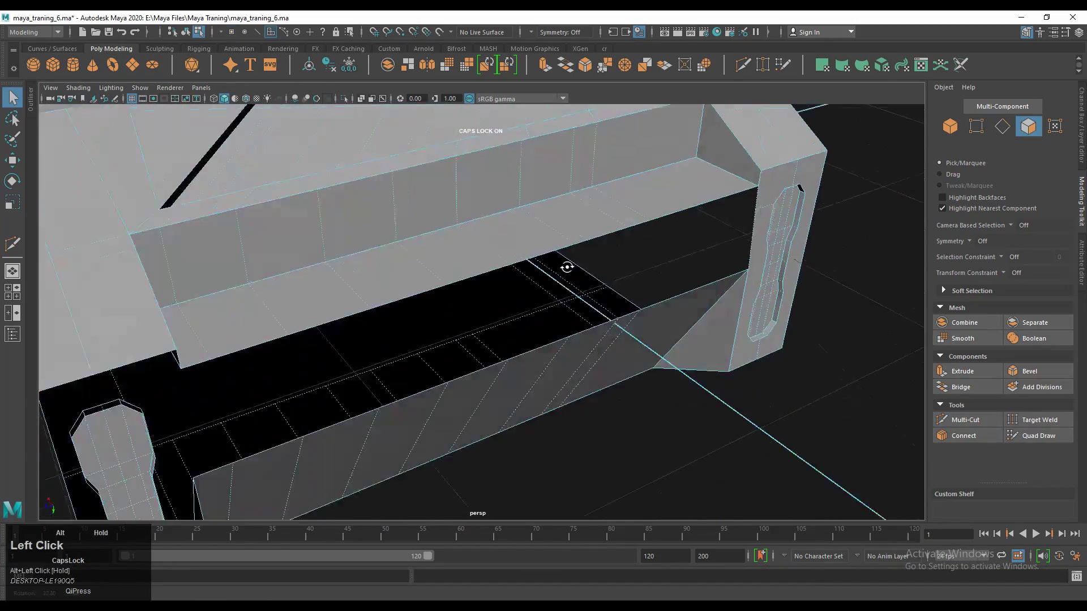
Bridge the ledge's front edges to the lower panel's upper edges to rebuild the front band with matching divisions.
alt+right_drag(566, 243, 570, 232)
alt+drag(570, 234, 679, 272)
alt+drag(354, 336, 388, 323)
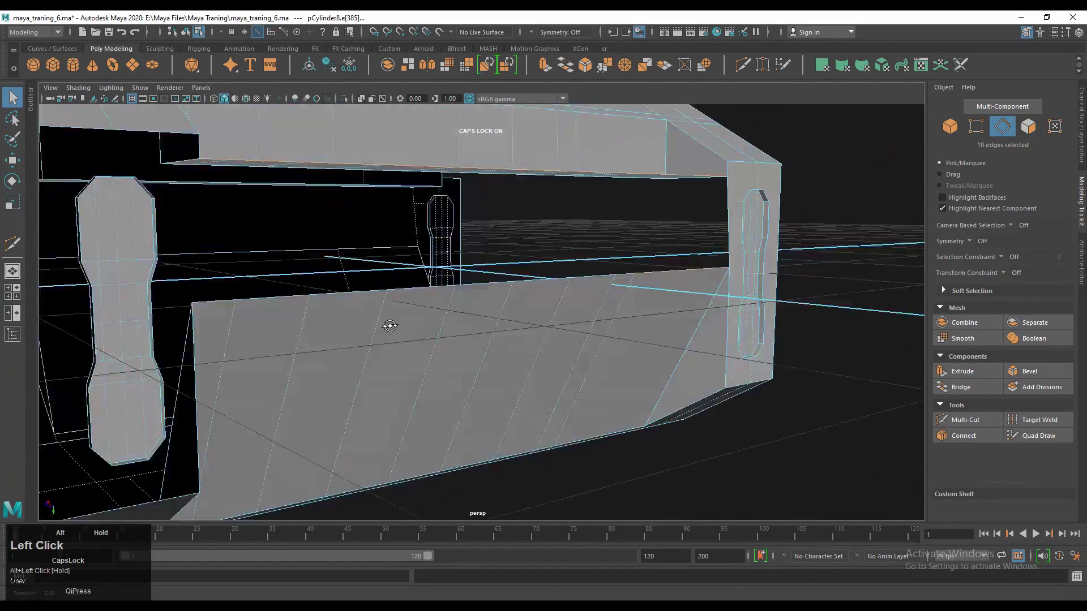
shift+right_drag(187, 306, 182, 317)
alt+drag(183, 317, 379, 310)
Insert a horizontal edge loop along the front band and line up its end vertex with the slot's upper side corner.
key(m)
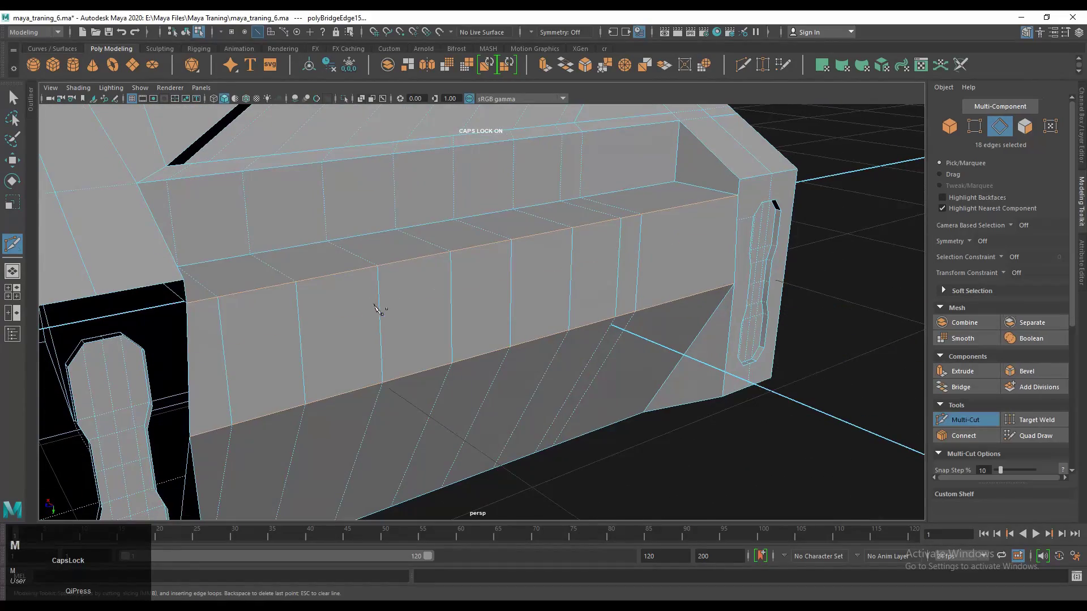
key(q)
alt+drag(650, 280, 560, 395)
double_click(471, 321)
key(w)
right_drag(560, 395, 723, 303)
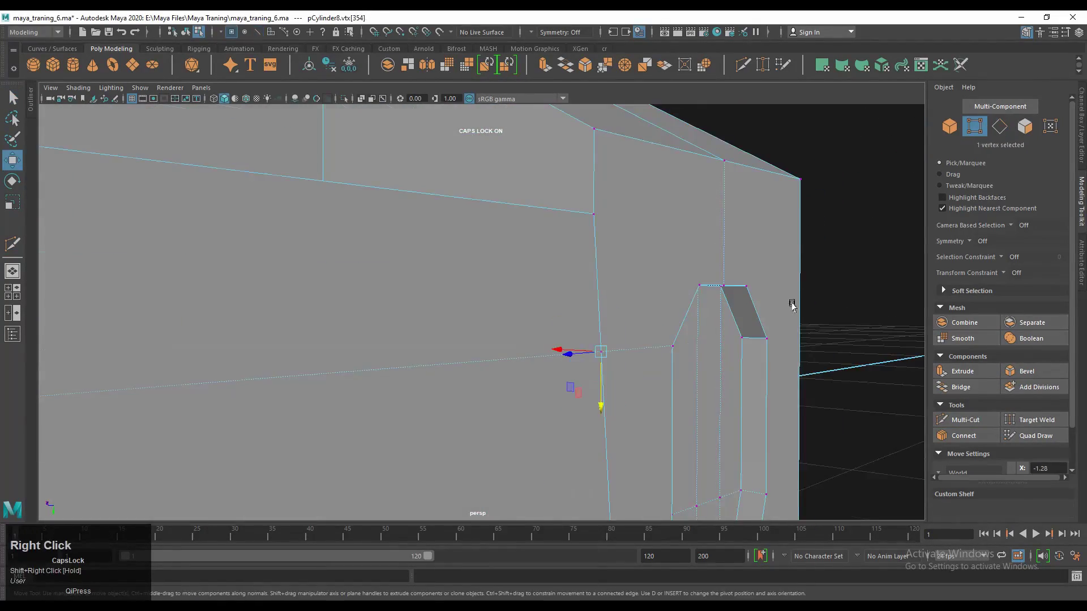
alt+drag(722, 303, 504, 344)
Cut a line across the end strip's lengthwise edges and along the back of the front ledge.
key(m)
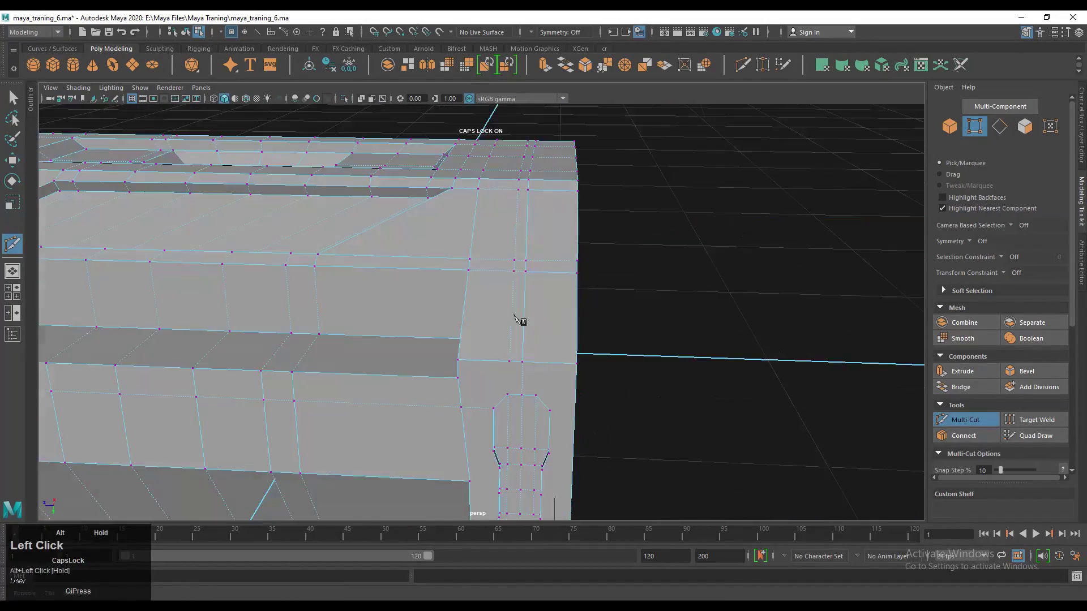
alt+middle_drag(519, 317, 501, 331)
alt+drag(500, 331, 318, 276)
alt+scroll(381, 285, up, 3)
ctrl+shift+click(355, 280)
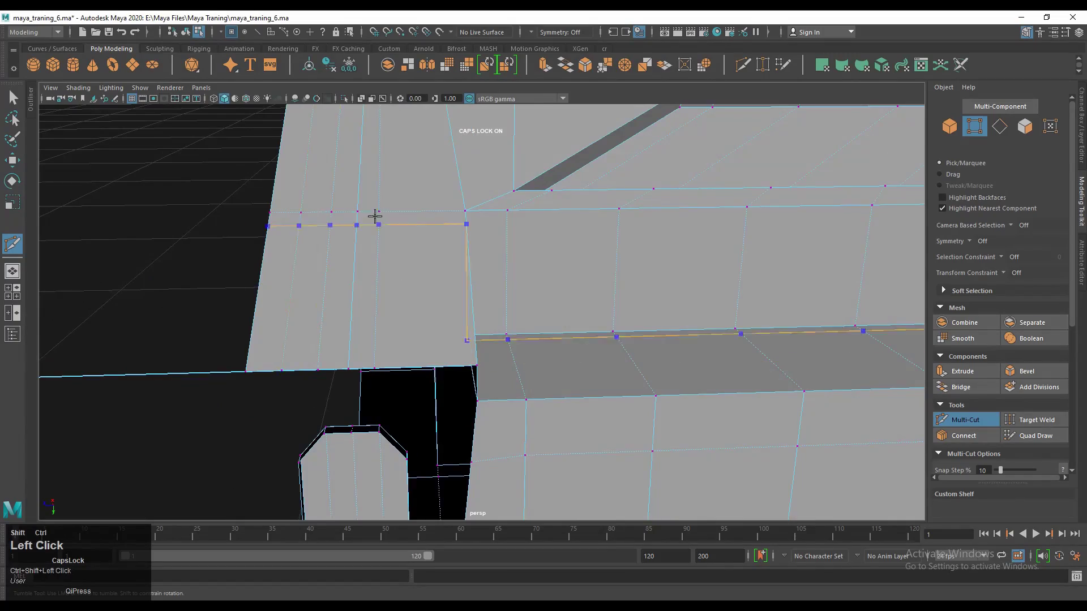
Cut edges from the end pillar's upper rim down to the slot's top corner vertices.
key(q)
scroll(400, 274, down, 5)
scroll(267, 364, up, 4)
alt+drag(266, 364, 509, 216)
key(g)
alt+middle_drag(509, 216, 566, 302)
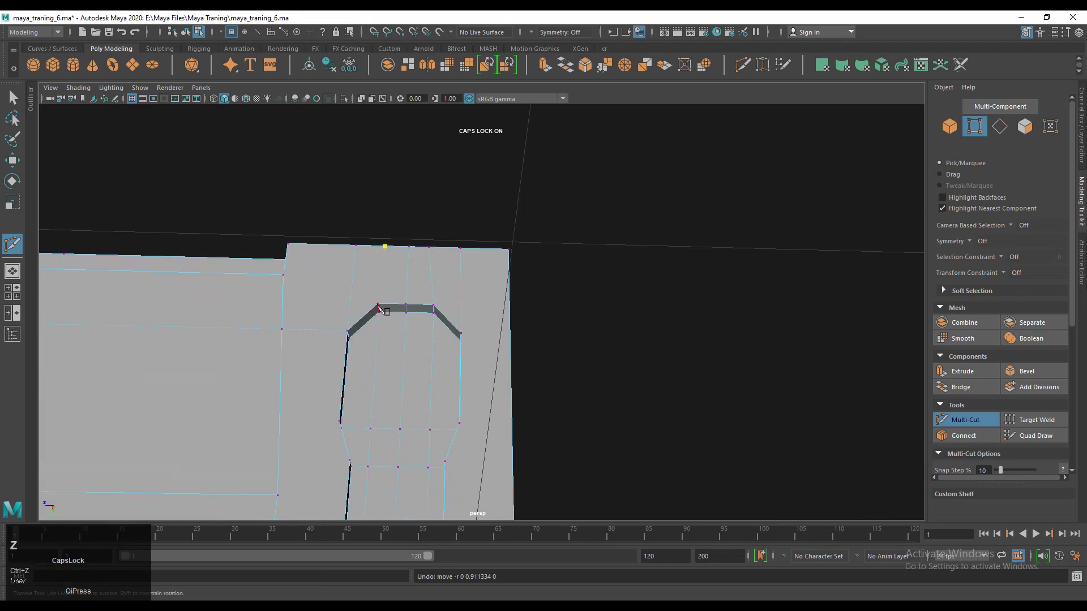
alt+drag(302, 321, 436, 359)
alt+middle_drag(503, 348, 500, 342)
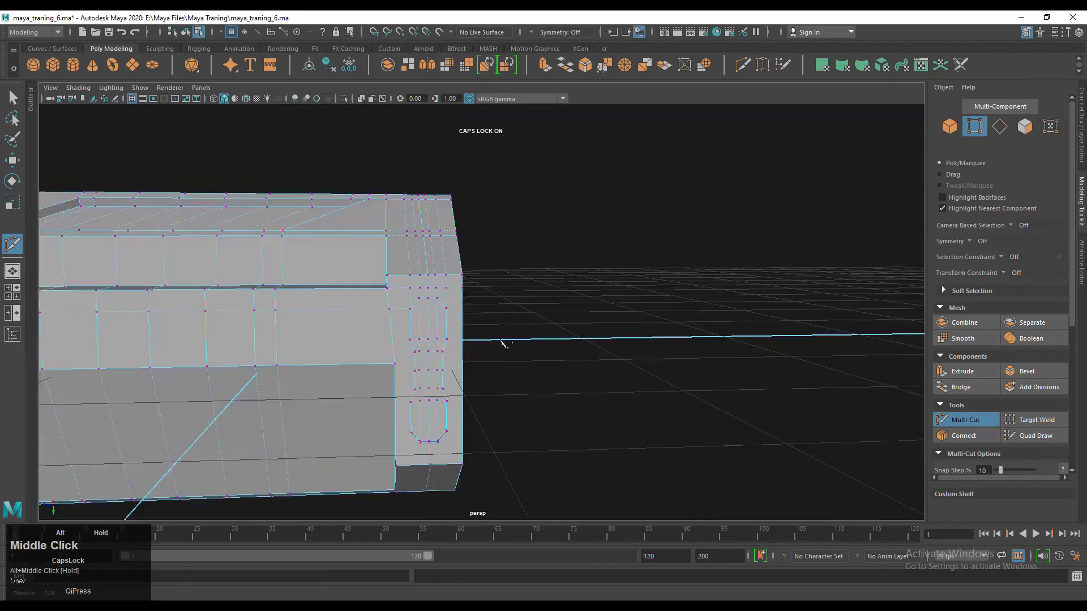
Bridge the sloped end strip's lower edges to the top edges of the slot on the open pillar.
scroll(500, 341, up, 5)
alt+drag(492, 408, 405, 390)
key(q)
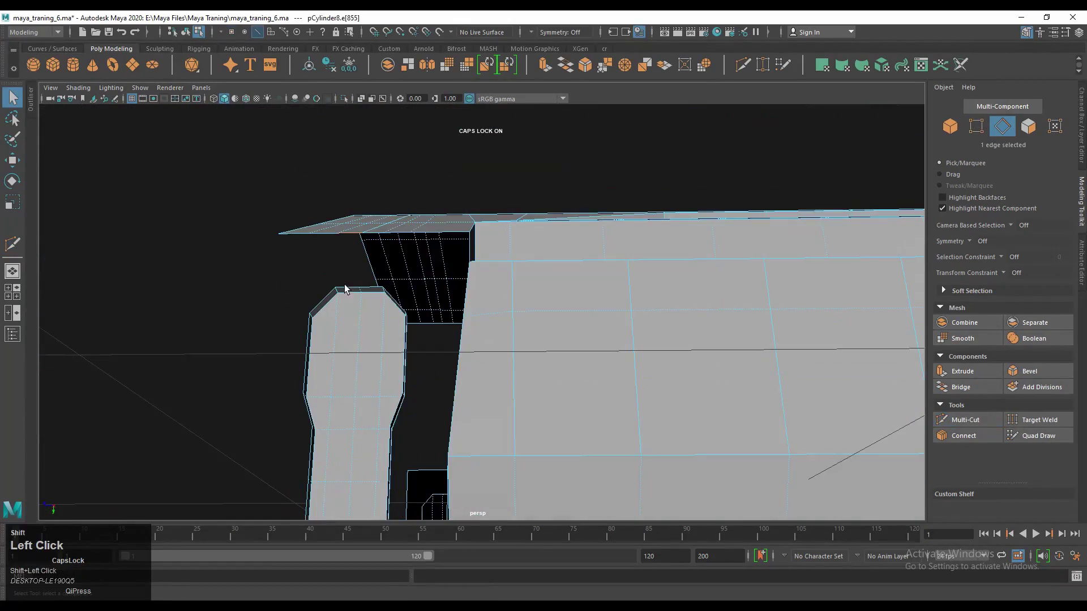
alt+drag(338, 249, 351, 323)
shift+right_drag(352, 323, 352, 362)
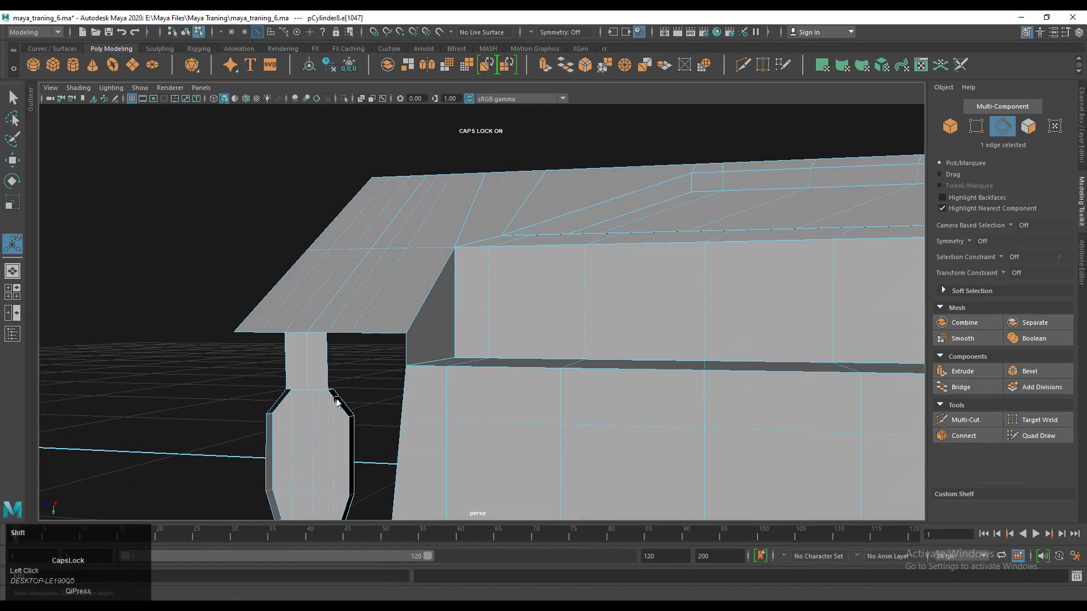
alt+drag(352, 362, 365, 303)
shift+right_drag(305, 266, 295, 309)
Cut vertical edges from the slot's lower vertices to the pillar's bottom edge and on across its underside.
scroll(407, 358, down, 3)
scroll(617, 413, down, 3)
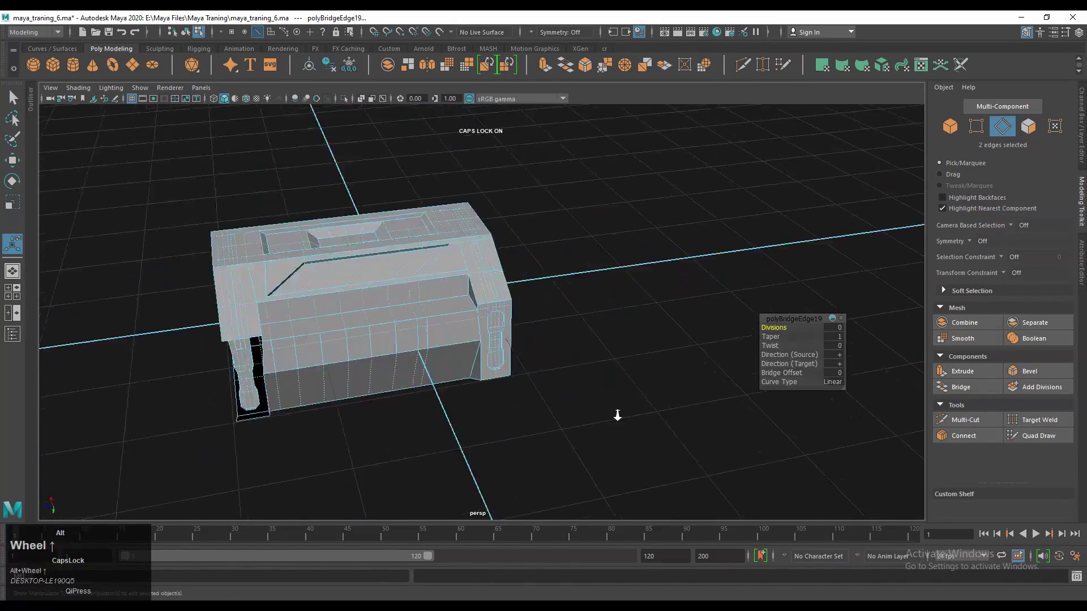
scroll(616, 413, up, 6)
alt+drag(617, 412, 535, 412)
scroll(535, 411, down, 5)
scroll(563, 259, up, 8)
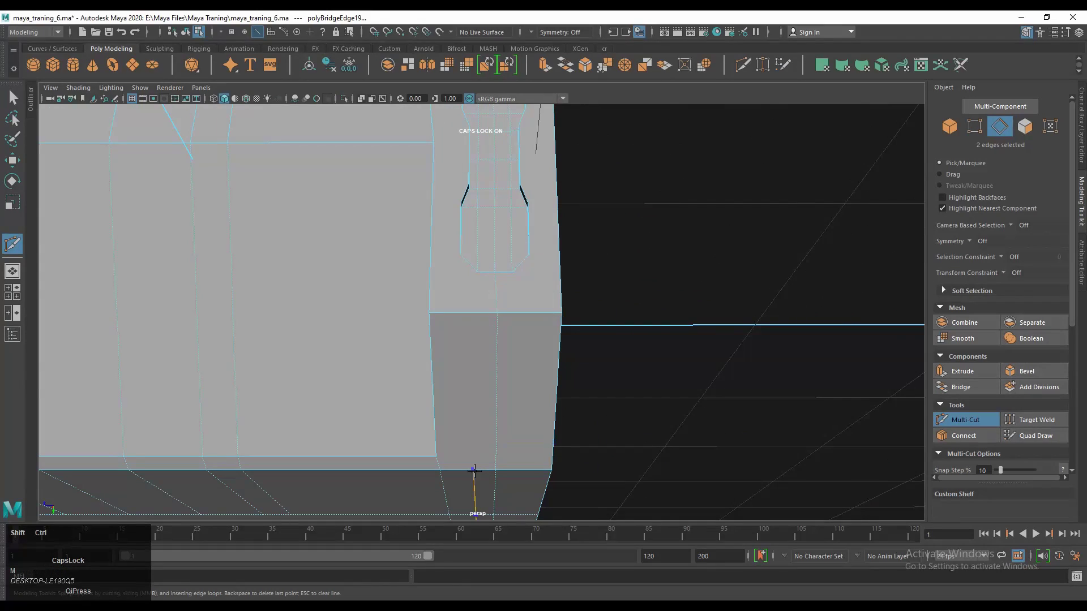
alt+drag(538, 470, 491, 291)
scroll(495, 284, up, 3)
scroll(490, 291, down, 3)
alt+drag(583, 359, 539, 296)
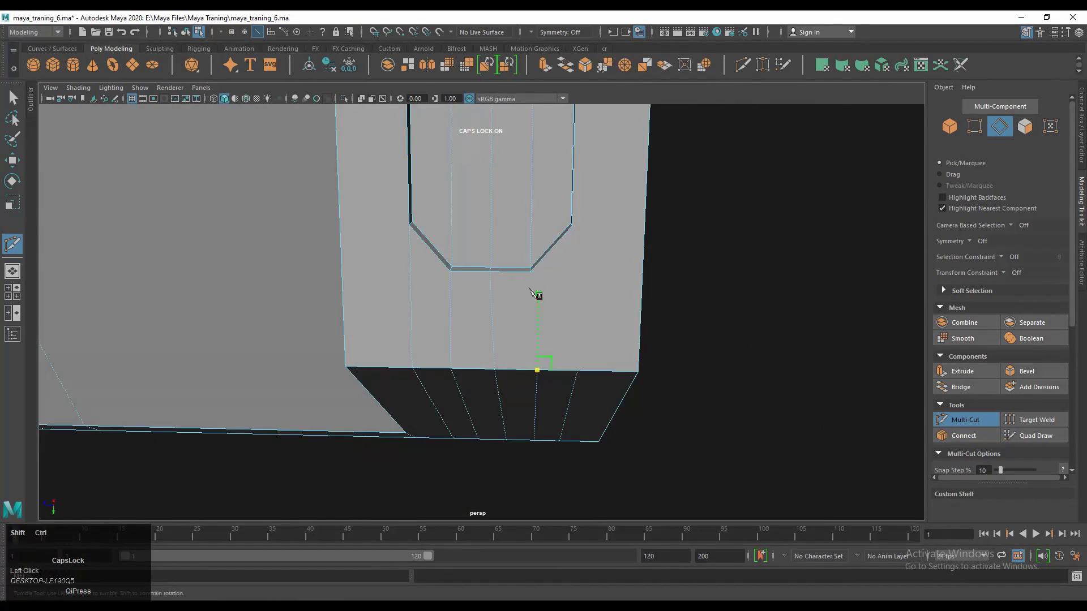
Cut vertical edges from the upper rim to the slot's top vertices on the pillar at the other side of the container.
alt+right_drag(538, 296, 696, 388)
alt+drag(696, 388, 572, 235)
scroll(575, 383, down, 5)
mouse_move(575, 383)
alt+mouse_down()
mouse_move(566, 362)
mouse_move(572, 380)
alt+mouse_up()
scroll(572, 379, up, 5)
alt+middle_drag(572, 379, 528, 354)
alt+drag(528, 354, 449, 213)
scroll(448, 213, up, 5)
alt+middle_drag(449, 213, 450, 319)
alt+scroll(586, 408, up, 3)
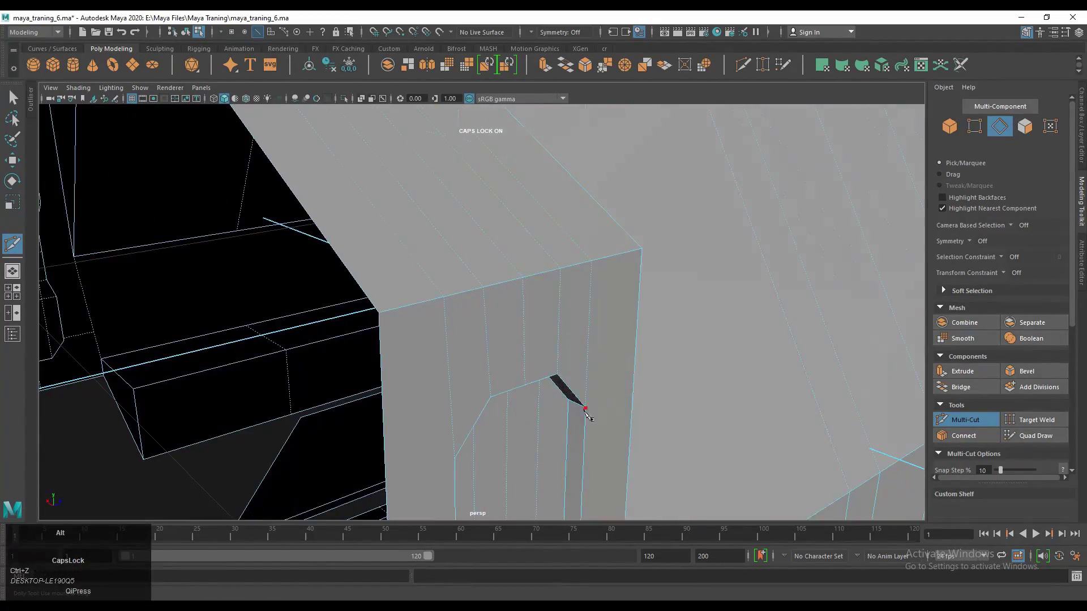
Cut edges outward from the slot's side vertices toward the pillar's edges.
alt+middle_drag(587, 409, 631, 302)
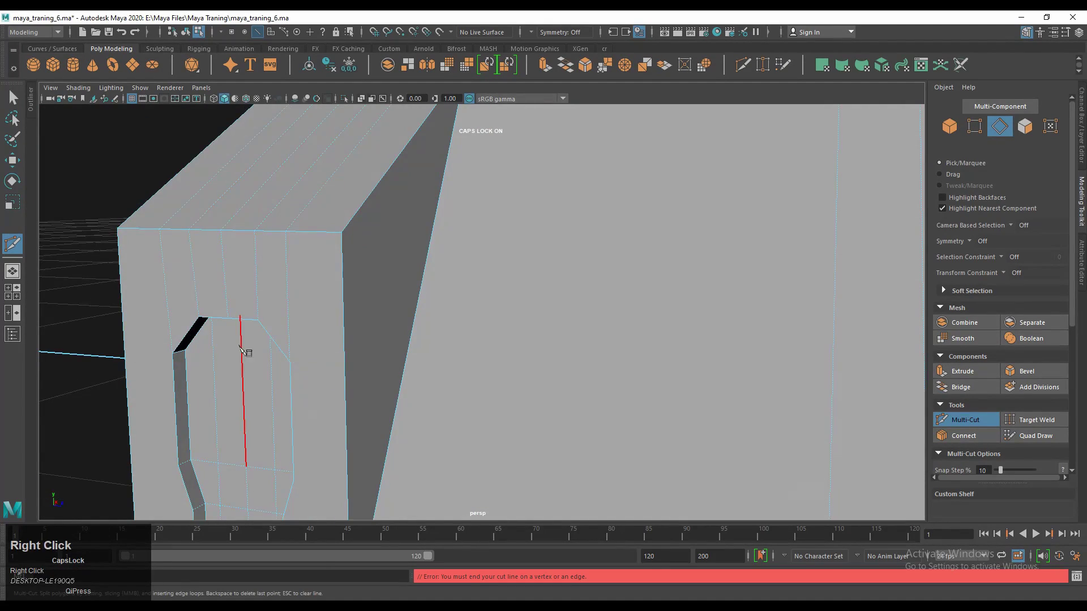
alt+drag(450, 396, 422, 337)
alt+scroll(422, 337, up, 3)
scroll(434, 357, up, 3)
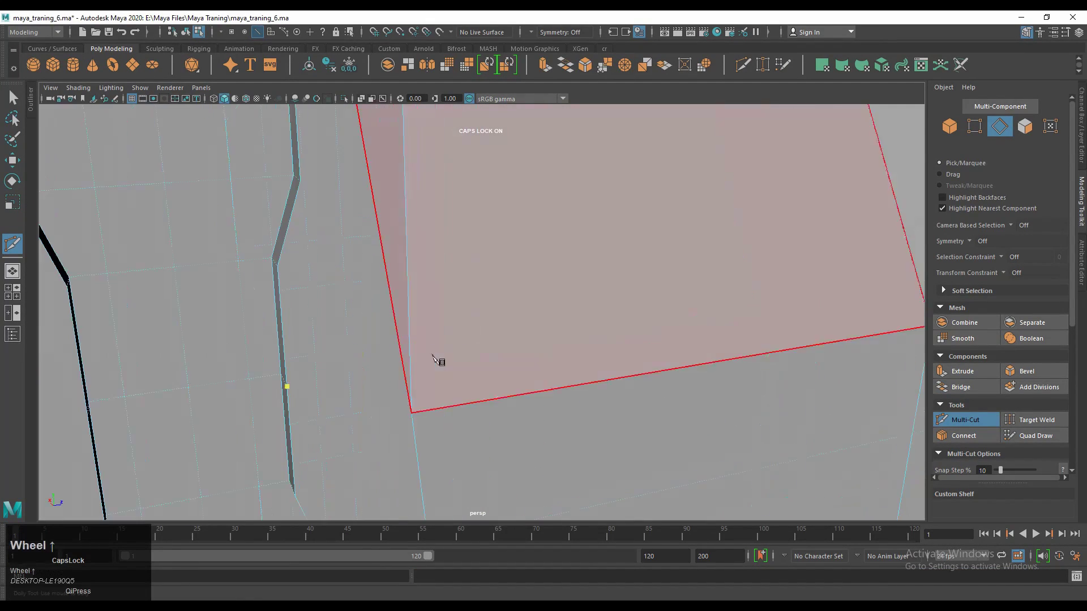
alt+drag(480, 391, 396, 368)
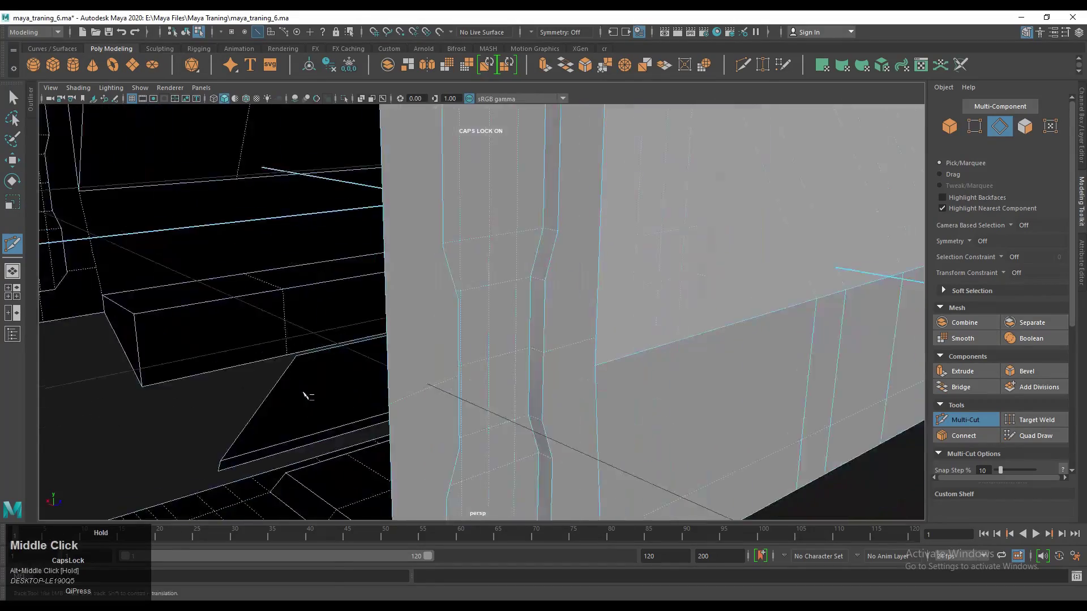
alt+drag(304, 393, 243, 379)
Cut horizontal lines from the slot's side vertices past the pillar's inner edge and along the lower side band.
right_drag(340, 365, 296, 366)
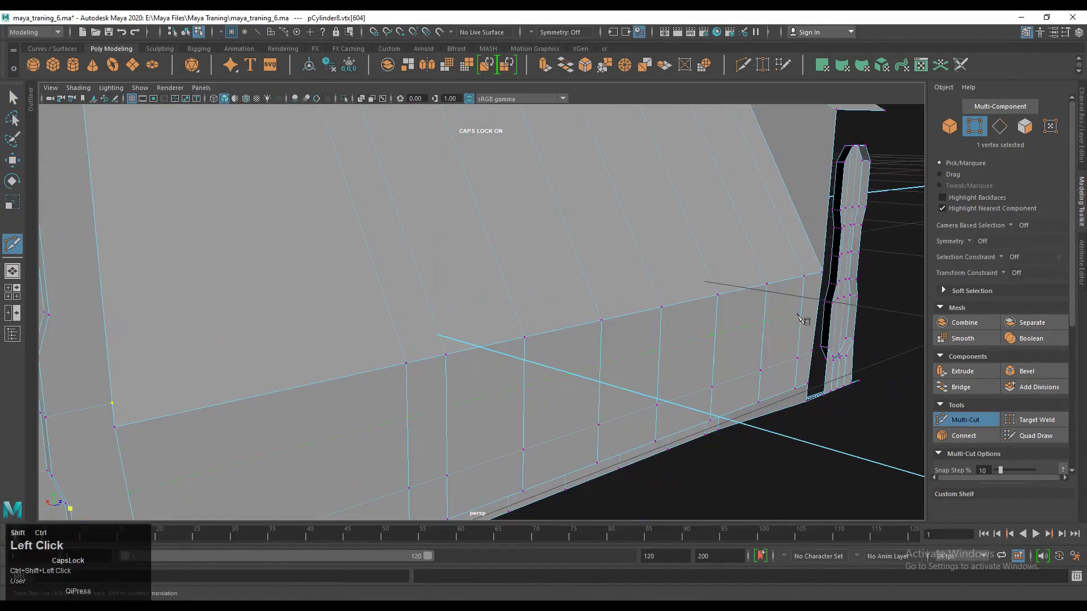
ctrl+shift+click(797, 315)
alt+drag(798, 315, 434, 410)
click(458, 403)
right_click(719, 400)
alt+drag(720, 401, 416, 348)
ctrl+shift+click(416, 347)
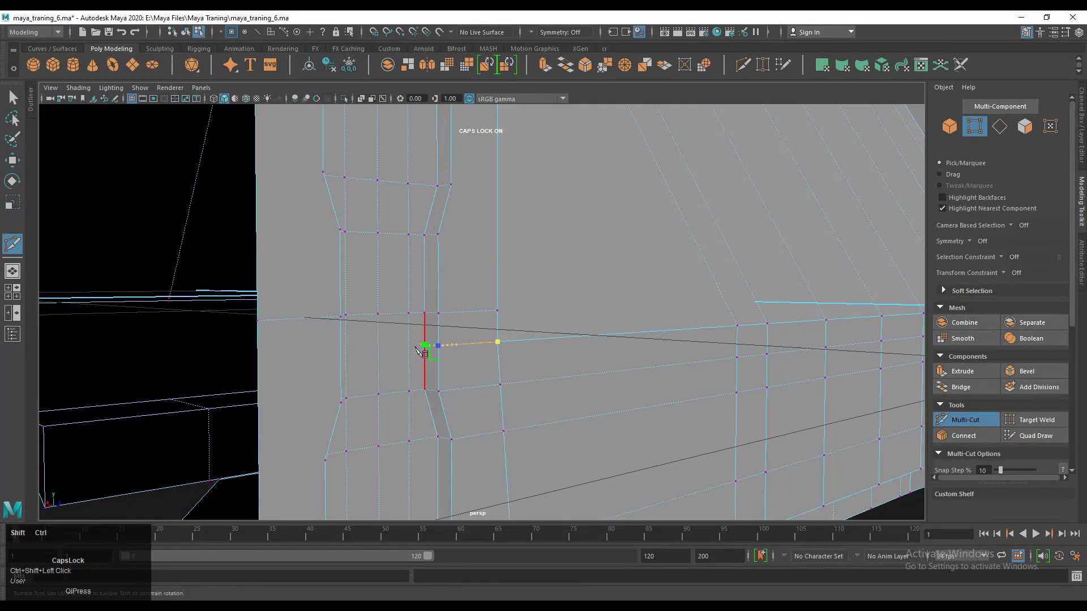
Connect the remaining slot side vertices to the pillar's inner and outer edges with horizontal cuts.
alt+drag(342, 359, 408, 328)
scroll(680, 311, up, 3)
alt+drag(679, 311, 483, 366)
click(517, 332)
ctrl+shift+click(462, 367)
right_click(381, 376)
click(509, 318)
alt+drag(381, 375, 430, 323)
ctrl+shift+click(482, 307)
alt+drag(362, 326, 396, 388)
scroll(515, 381, down, 3)
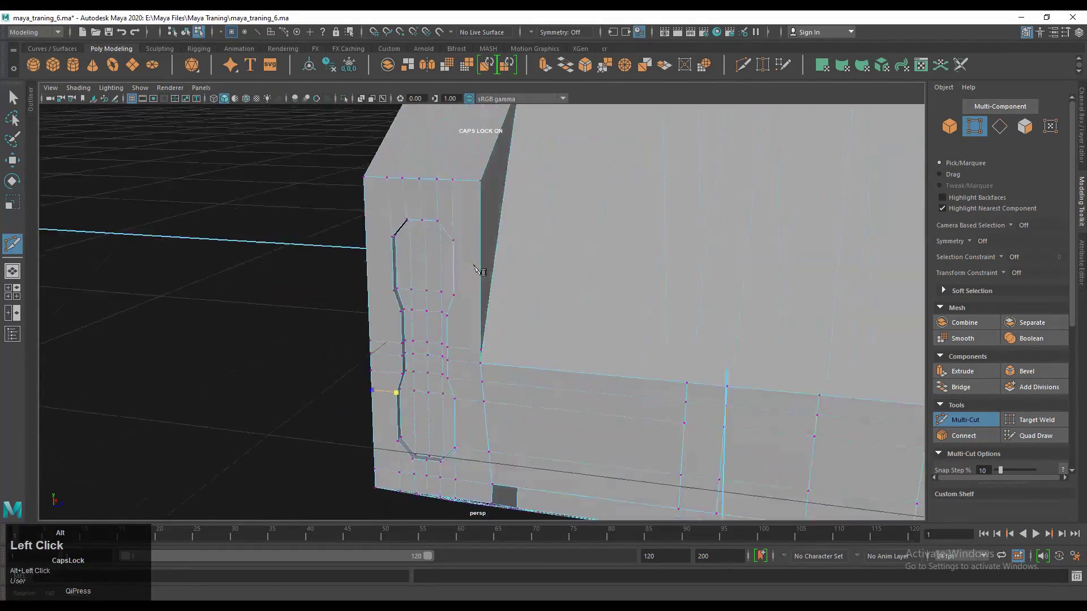
Bridge the slot's bottom edge to the bottom rim of the open pillar at the far end.
scroll(450, 396, up, 4)
alt+drag(310, 367, 374, 367)
key(q)
scroll(328, 303, down, 2)
alt+drag(327, 303, 724, 355)
click(395, 419)
shift+click(689, 394)
key(r)
Reselect the neighbouring pair of open edges beneath the far pillar's slot and bridge them.
click(710, 403)
alt+drag(707, 412, 617, 420)
shift+click(668, 404)
key(ctrl+z)
click(667, 404)
shift+click(709, 409)
key(g)
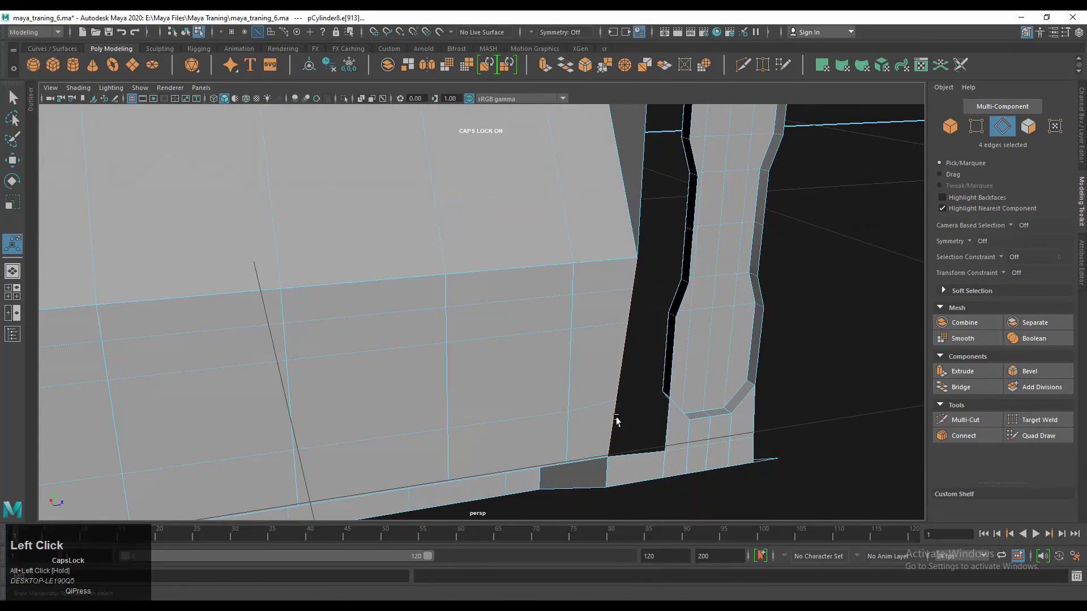
Bridge the side band's open end edges to the slot's lower side edges, one pair at a time.
shift+right_drag(639, 468, 640, 468)
alt+drag(639, 469, 655, 348)
shift+right_drag(653, 421, 653, 421)
alt+drag(653, 421, 656, 280)
shift+right_drag(656, 280, 655, 363)
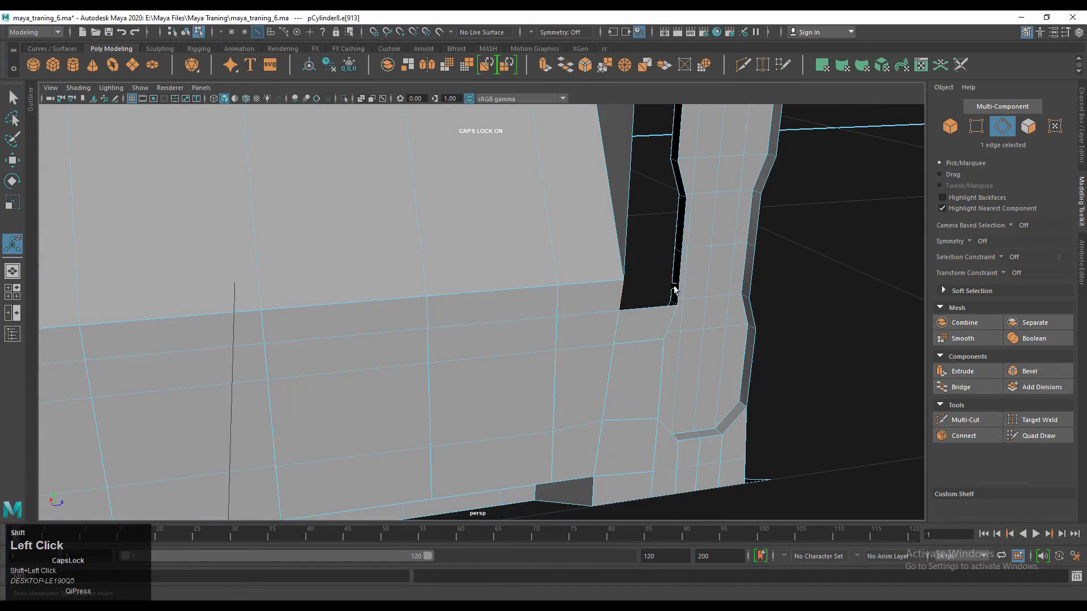
Bridge the next pairs of open edges around the slot on the far pillar.
alt+drag(674, 292, 782, 270)
shift+right_drag(782, 269, 724, 352)
alt+middle_drag(724, 352, 689, 296)
alt+drag(689, 296, 449, 275)
scroll(450, 274, up, 2)
shift+right_drag(449, 275, 321, 339)
Cut a line from the side recess's upper corner across the sloped end strip to its outer edge.
alt+drag(320, 339, 613, 237)
alt+scroll(459, 352, up, 3)
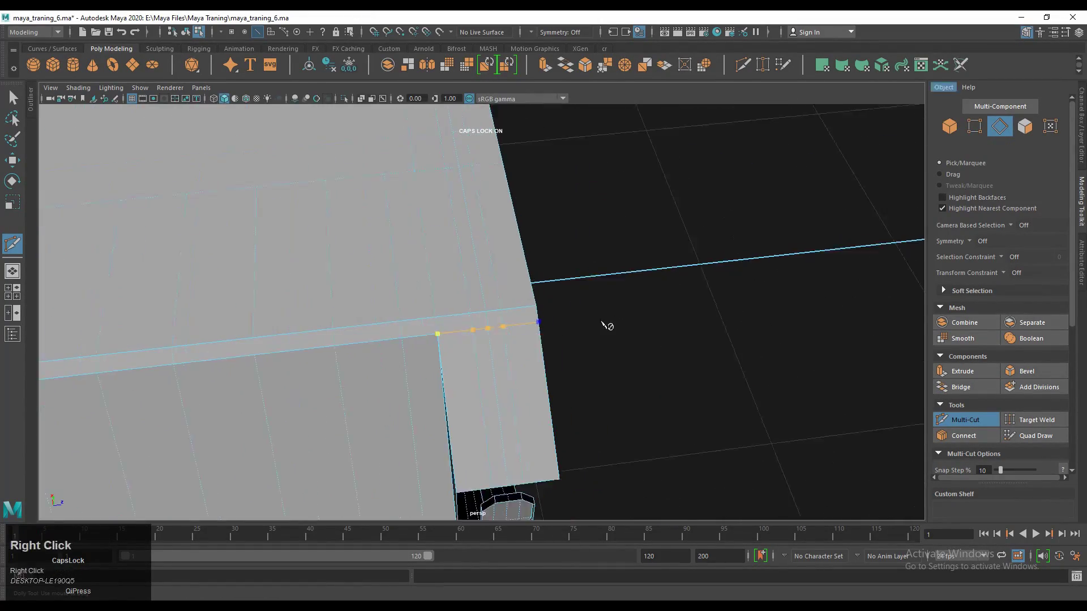
scroll(668, 383, up, 3)
scroll(610, 373, down, 5)
alt+drag(249, 315, 605, 425)
Bridge the sloped strip's lower edges to the slot's top and upper corner edges on the far pillar.
key(q)
alt+scroll(605, 425, up, 2)
shift+click(484, 331)
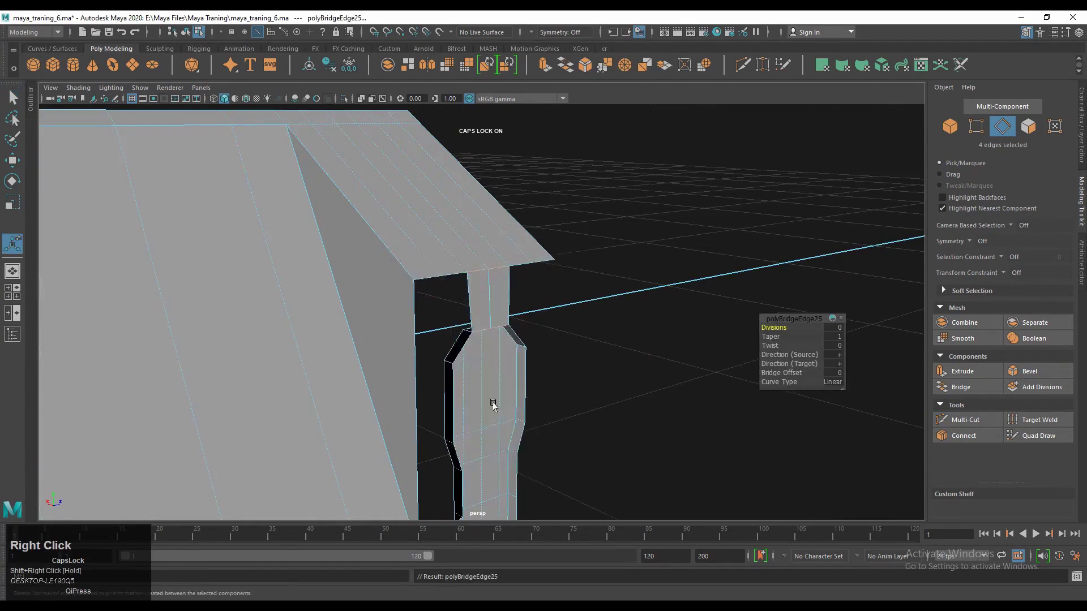
shift+right_click(497, 314)
click(582, 384)
alt+scroll(547, 327, down, 2)
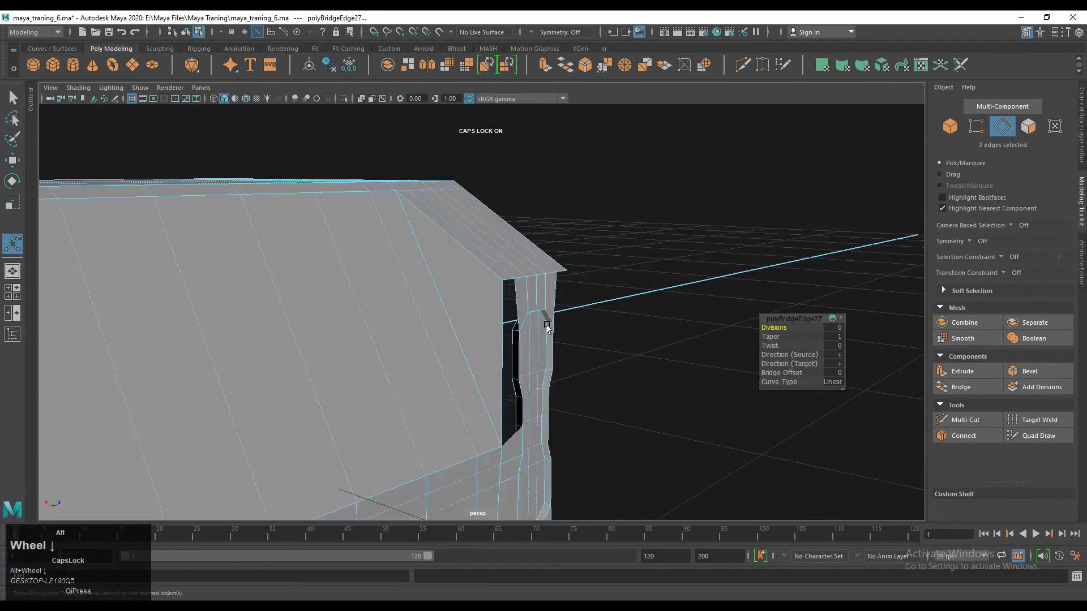
alt+drag(547, 326, 515, 261)
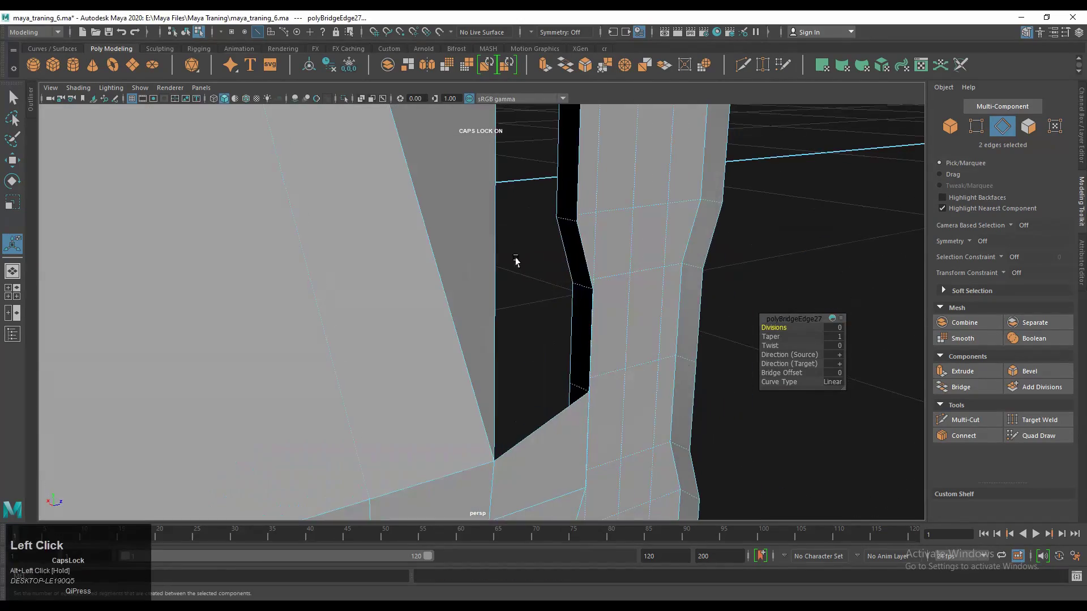
Insert horizontal edge loops across the side recess panel and its triangular end wall beside the far pillar.
alt+drag(511, 317, 410, 239)
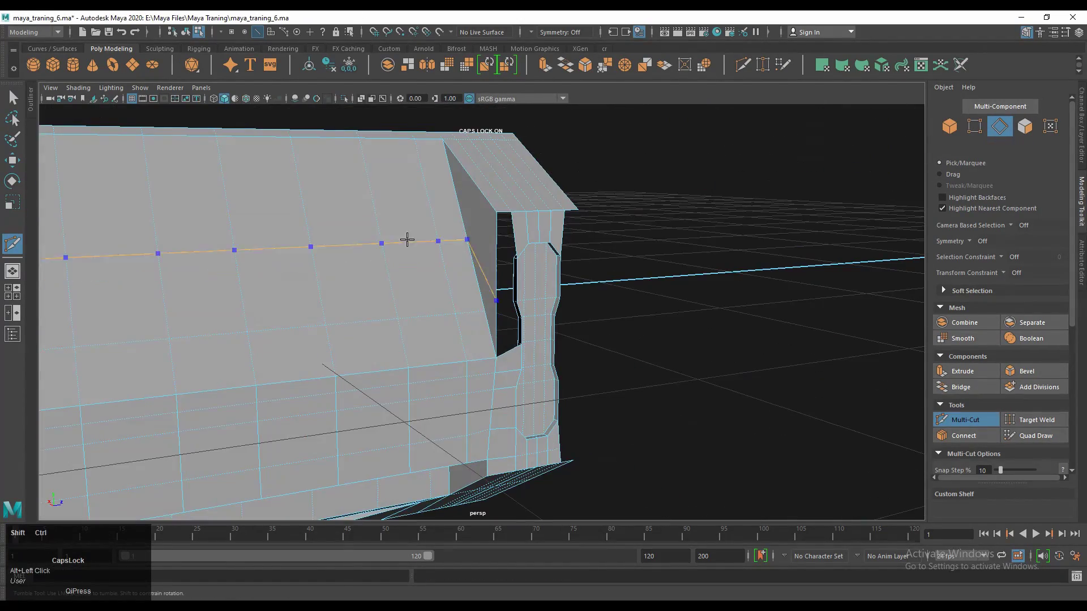
ctrl+shift+click(382, 201)
alt+middle_drag(382, 201, 383, 342)
Bridge the remaining open edges between the recess's end wall and the inner side of the far pillar's slot.
click(368, 300)
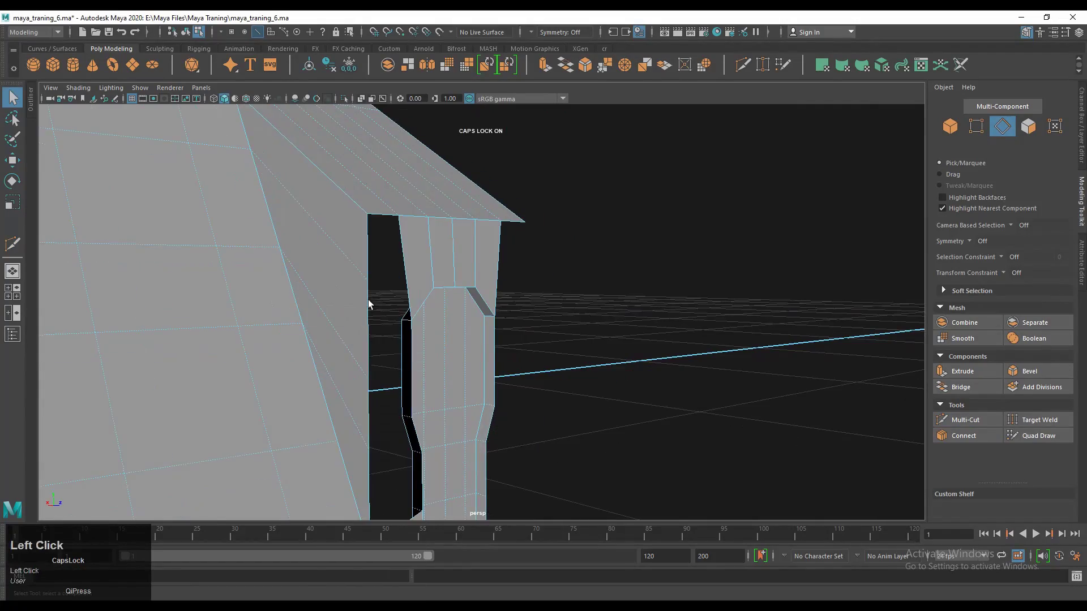
click(416, 411)
alt+drag(416, 411, 419, 285)
alt+middle_drag(463, 377, 420, 337)
shift+click(407, 361)
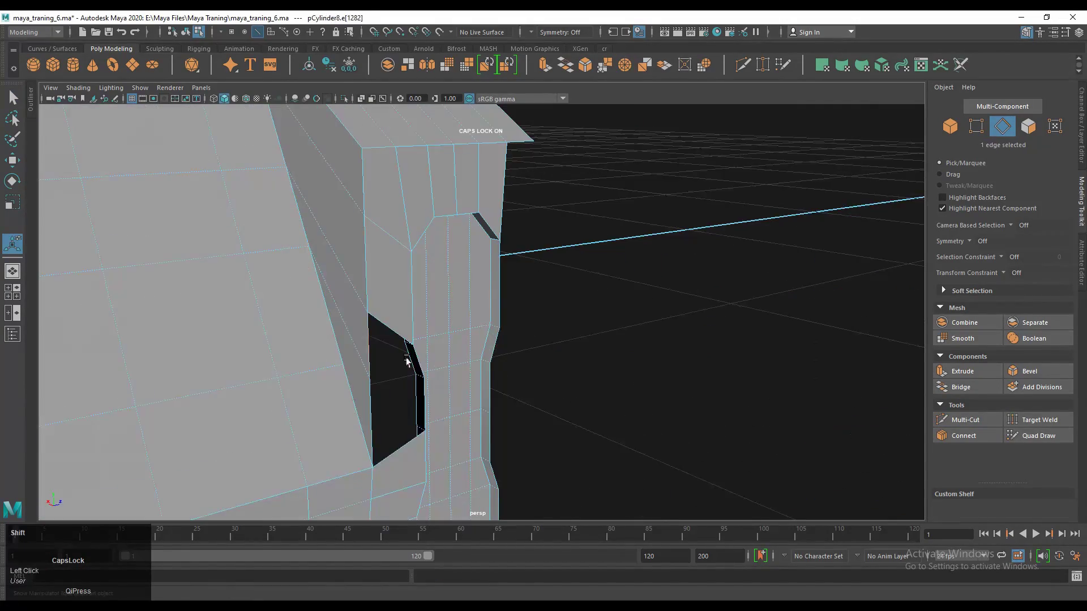
alt+drag(485, 378, 481, 317)
click(274, 295)
shift+click(415, 317)
shift+right_drag(415, 317, 419, 384)
click(553, 307)
Cut a line from the slot's upper inner corner on the opposite pillar to the pillar's inner edge.
scroll(553, 308, down, 8)
alt+drag(553, 308, 747, 335)
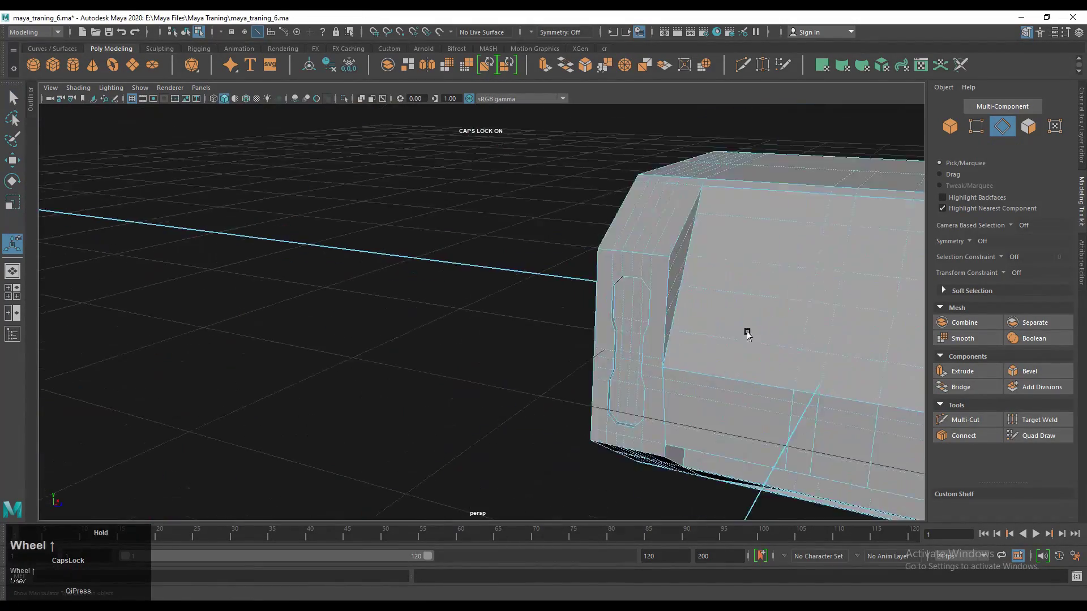
alt+middle_drag(747, 334, 388, 285)
alt+drag(388, 286, 481, 342)
scroll(482, 342, up, 4)
shift+right_drag(481, 342, 487, 360)
click(429, 456)
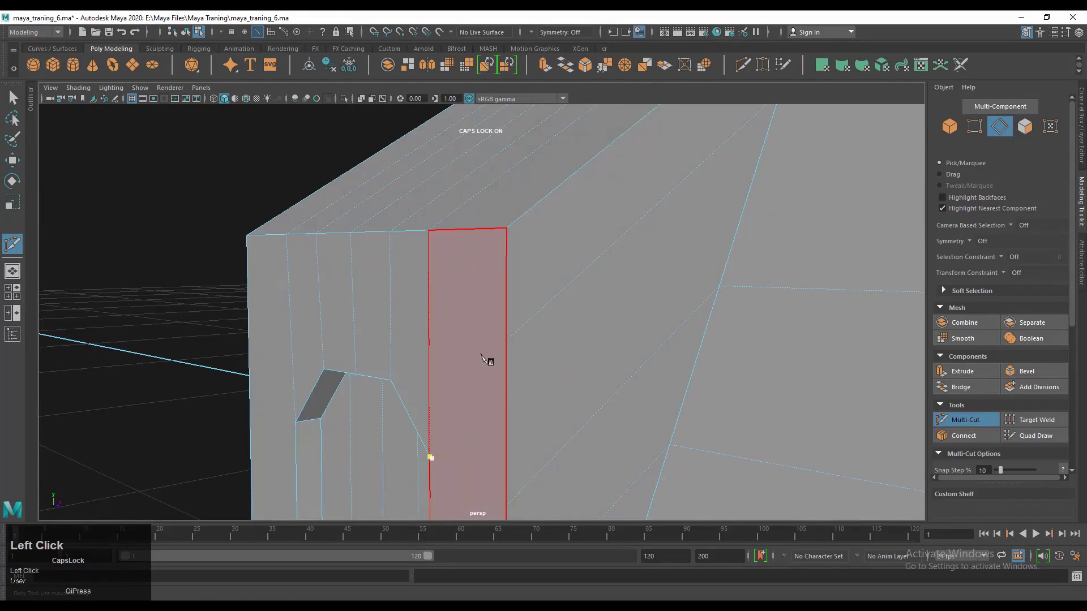
alt+middle_drag(430, 457, 383, 311)
alt+right_drag(383, 311, 430, 291)
alt+drag(430, 291, 461, 303)
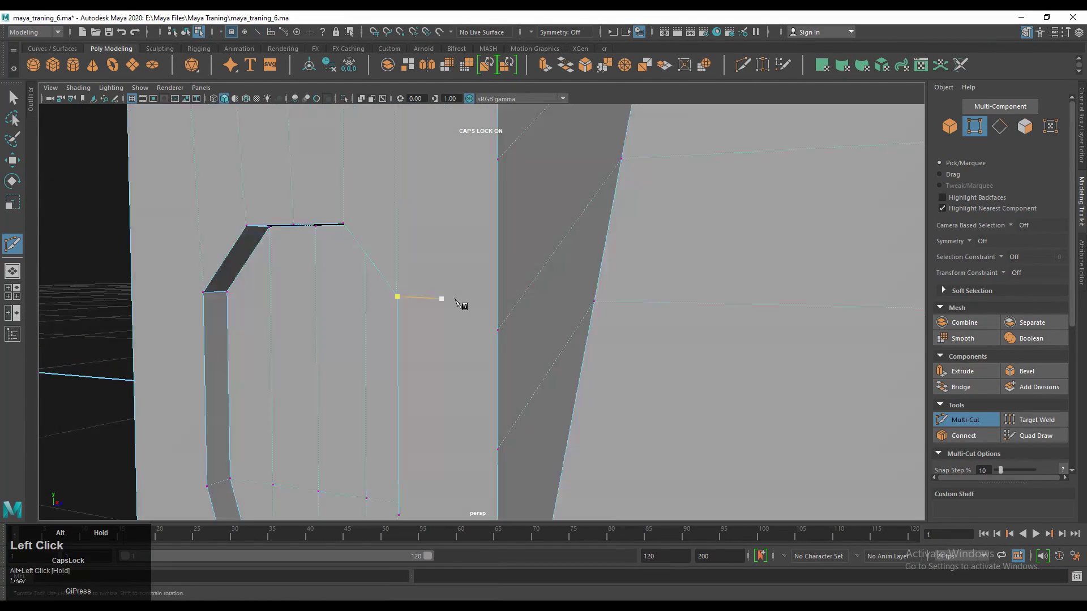
scroll(352, 280, up, 3)
Cut more lines linking the slot's upper corners and inner side to the edge shared with the recess's end wall.
key(q)
alt+drag(352, 279, 382, 296)
alt+middle_drag(383, 296, 299, 311)
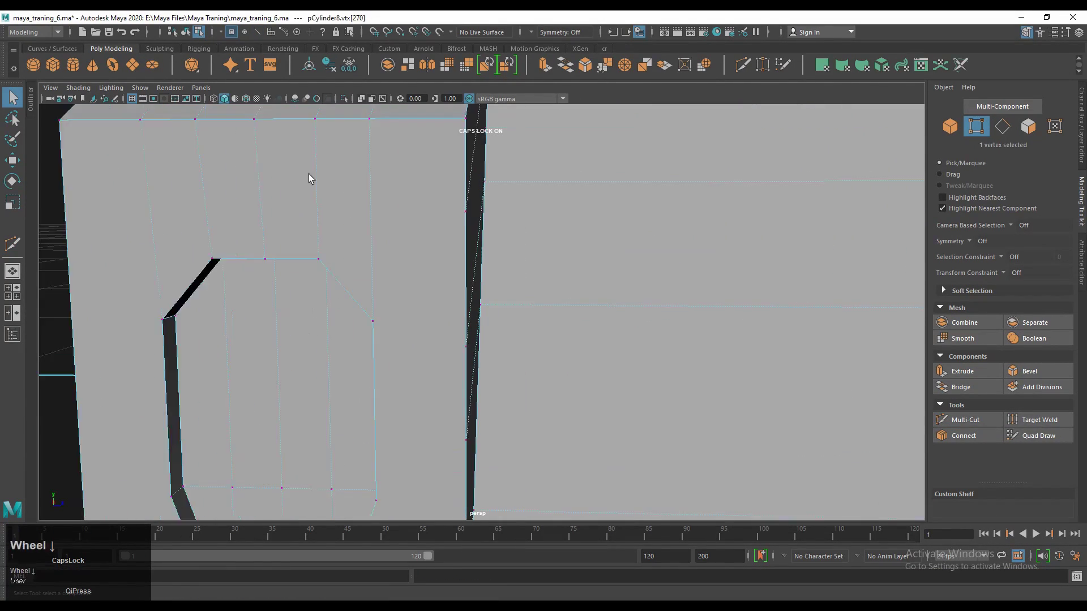
alt+right_drag(308, 174, 494, 278)
click(439, 214)
alt+scroll(418, 317, up, 4)
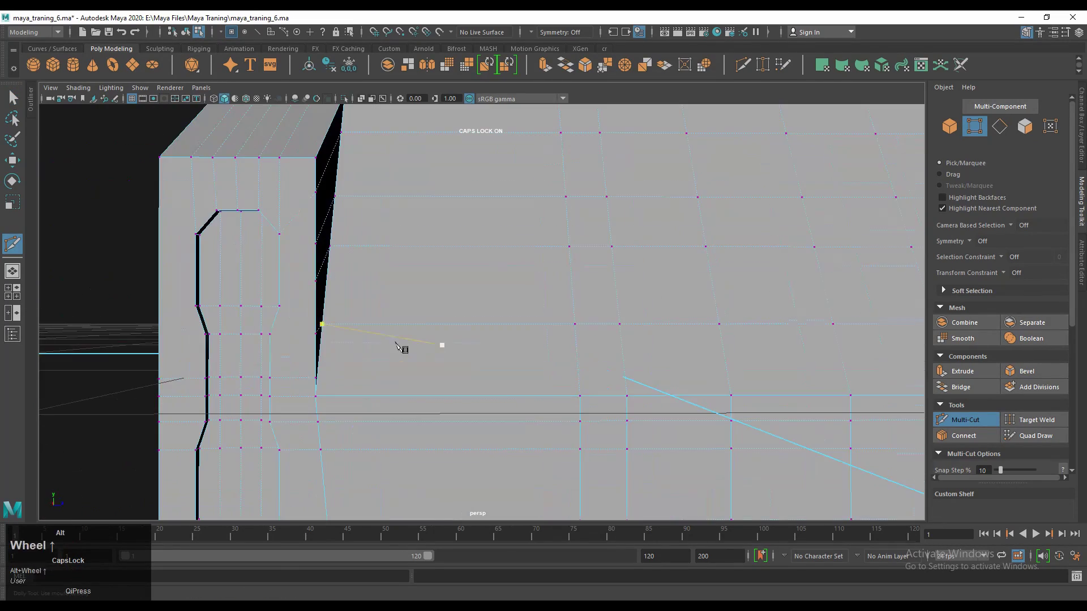
alt+middle_drag(306, 338, 232, 340)
alt+drag(232, 340, 322, 296)
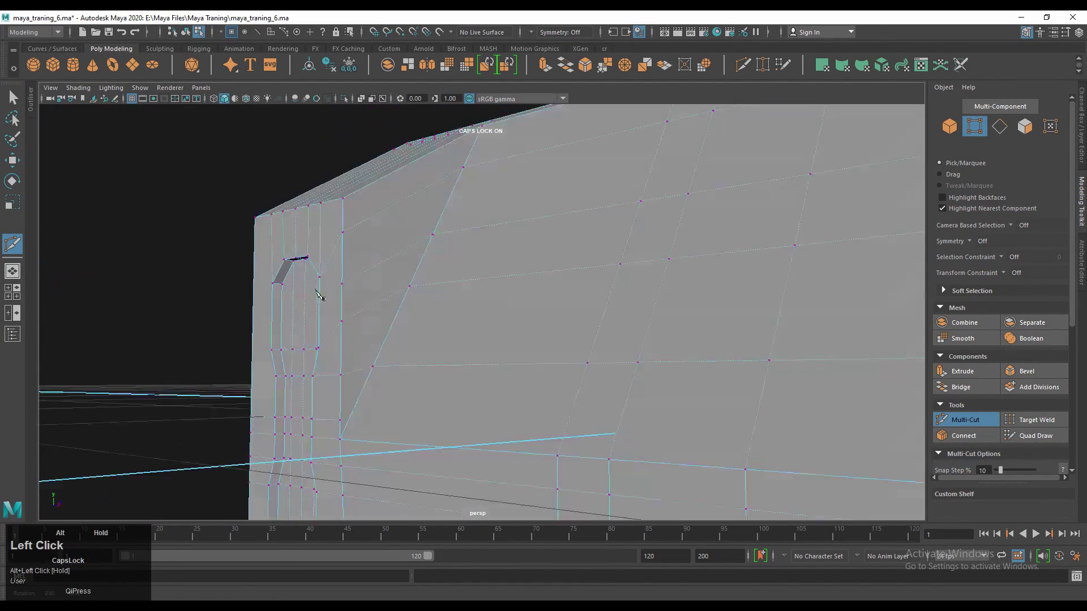
alt+right_drag(323, 296, 337, 262)
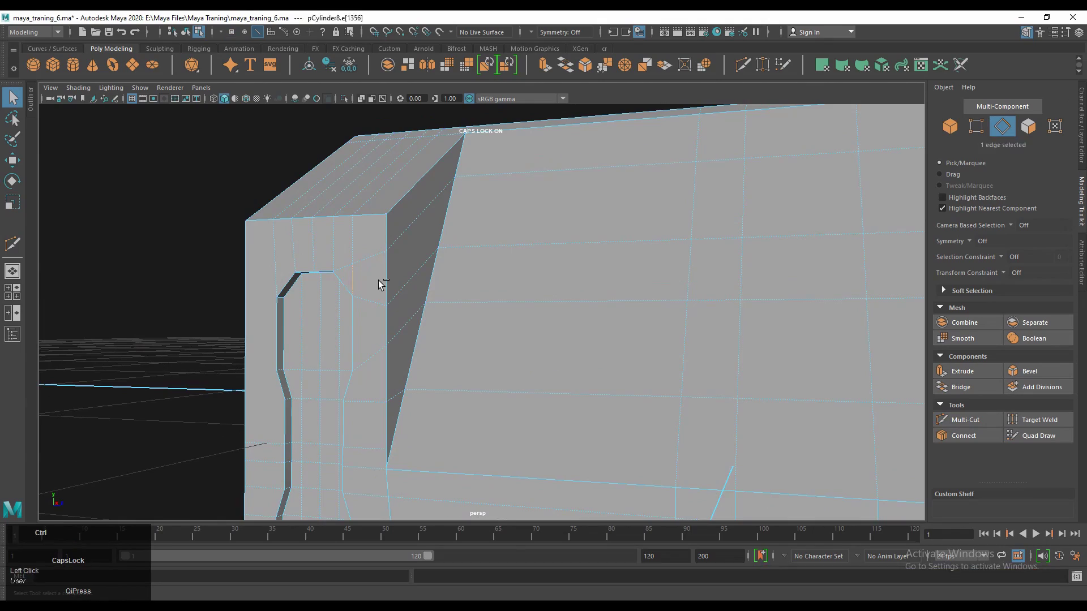
Remove the dividing edges from the recess's triangular end wall and box-select the container's vertices.
alt+middle_drag(379, 284, 160, 286)
scroll(189, 291, up, 3)
alt+drag(189, 291, 386, 293)
alt+scroll(331, 358, up, 5)
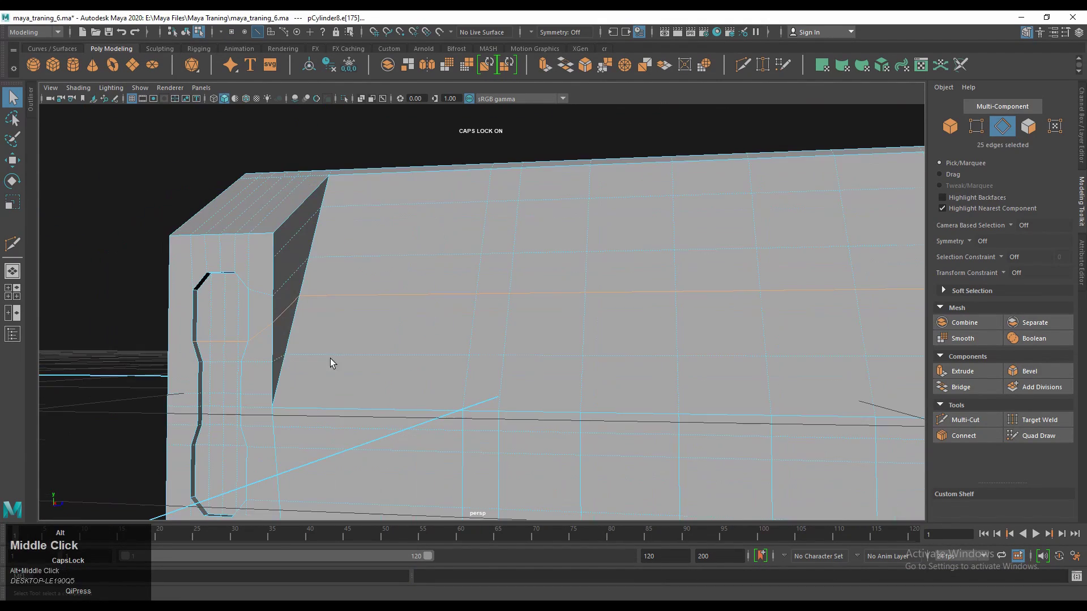
click(330, 358)
alt+drag(305, 365, 269, 293)
scroll(232, 467, down, 5)
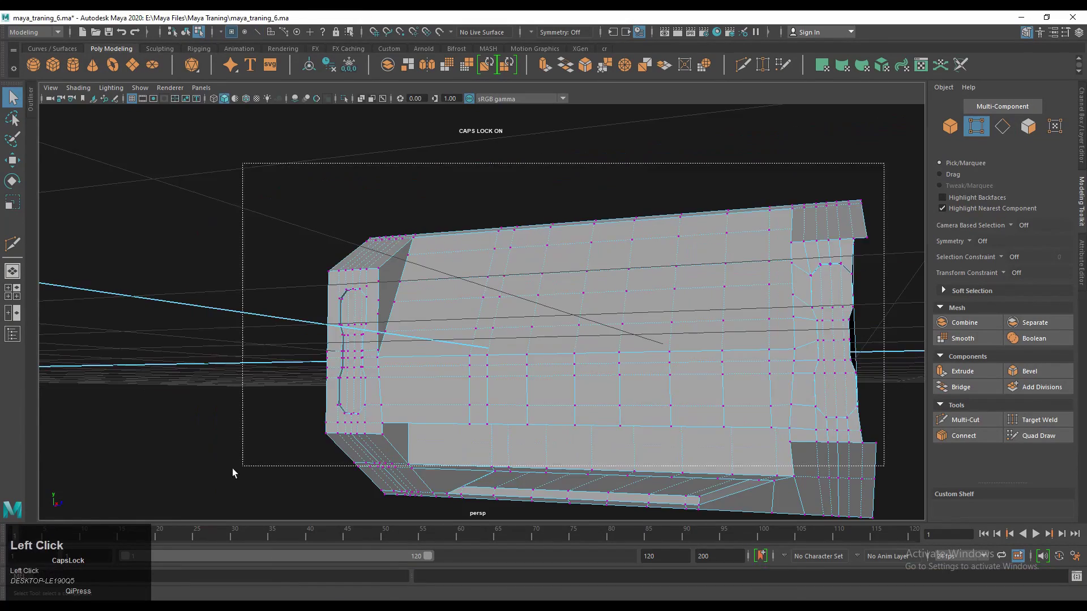
alt+drag(232, 468, 224, 382)
Cut lines from the slot's upper corner and waist points across the pillar's inner edge to the recess panel's loop vertices.
key(y)
alt+drag(253, 249, 365, 148)
click(364, 144)
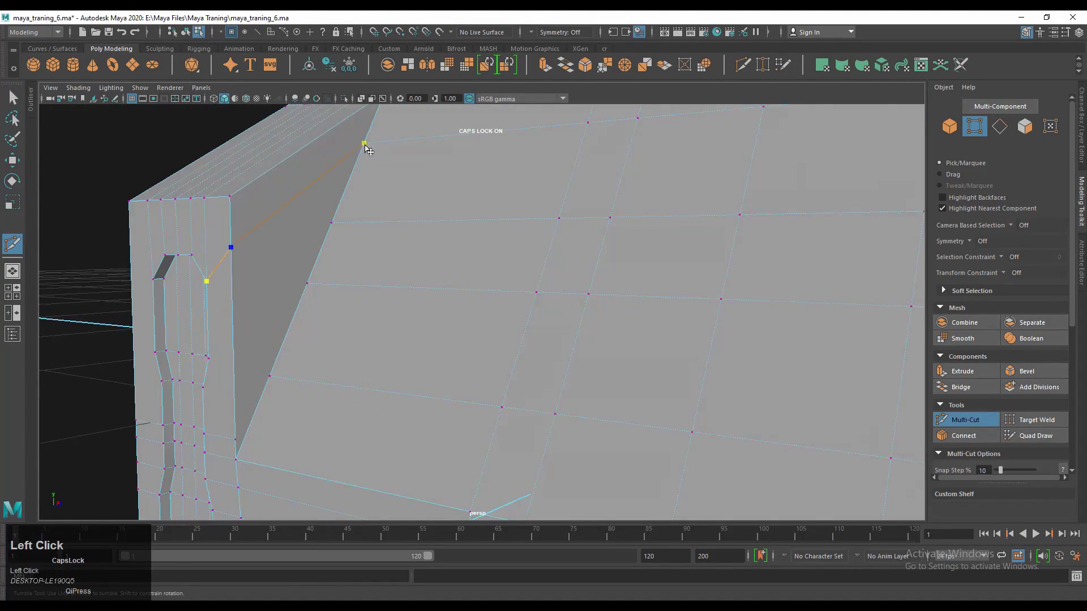
click(367, 407)
click(424, 408)
alt+drag(422, 405, 284, 381)
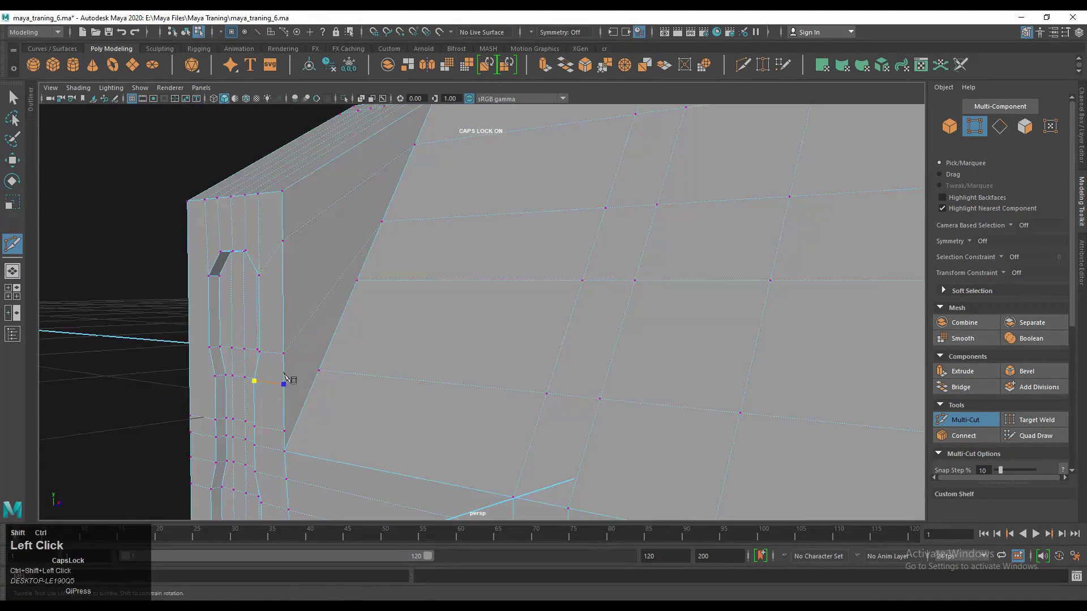
alt+drag(355, 281, 416, 340)
scroll(422, 335, up, 3)
key(q)
Slide the end vertices of the new cuts vertically along the pillar's inner edge to space them out.
click(382, 336)
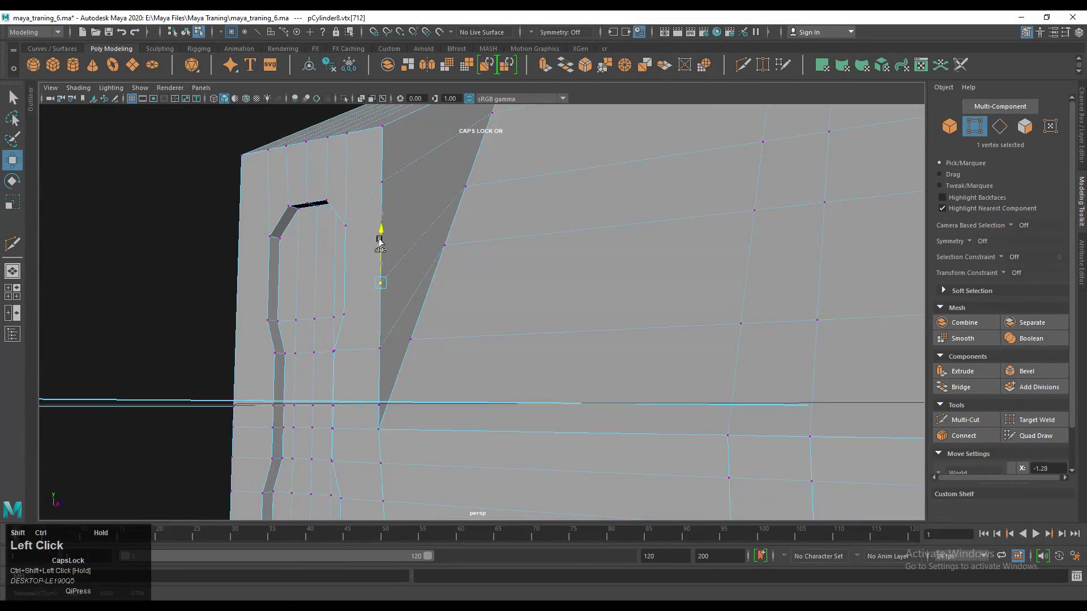
ctrl+shift+drag(374, 156, 374, 160)
alt+drag(396, 226, 396, 362)
alt+middle_drag(396, 362, 298, 434)
alt+scroll(396, 408, up, 4)
alt+middle_drag(396, 408, 604, 383)
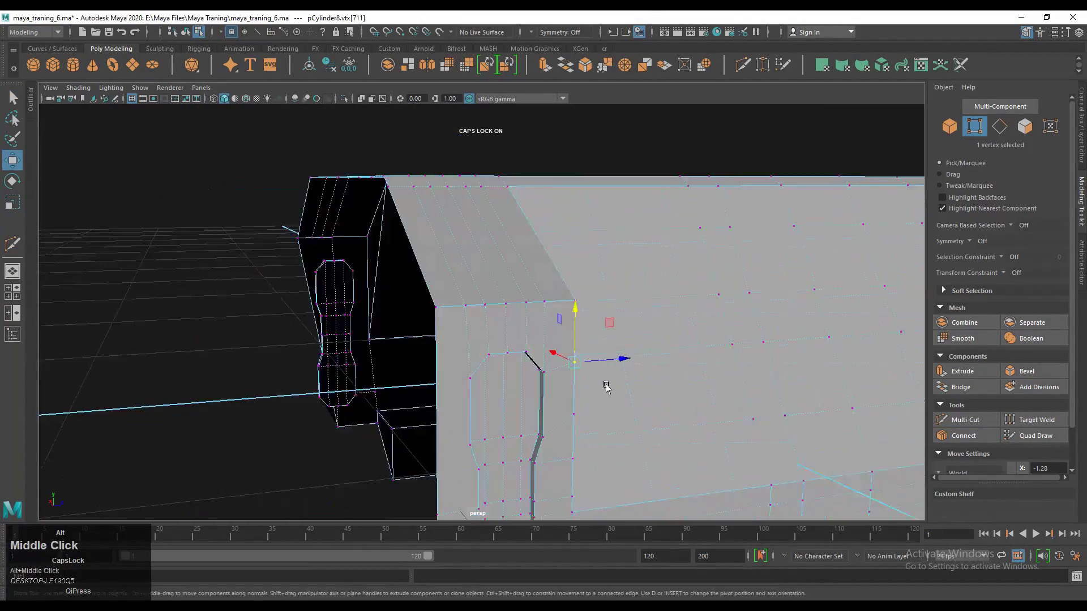
alt+scroll(453, 388, up, 3)
Cut horizontal lines from the vertices on the slot's outer side to the pillar's outer edge.
key(ctrl+shift+x)
click(335, 400)
alt+drag(358, 388, 465, 306)
click(298, 404)
right_click(299, 404)
click(386, 333)
click(350, 335)
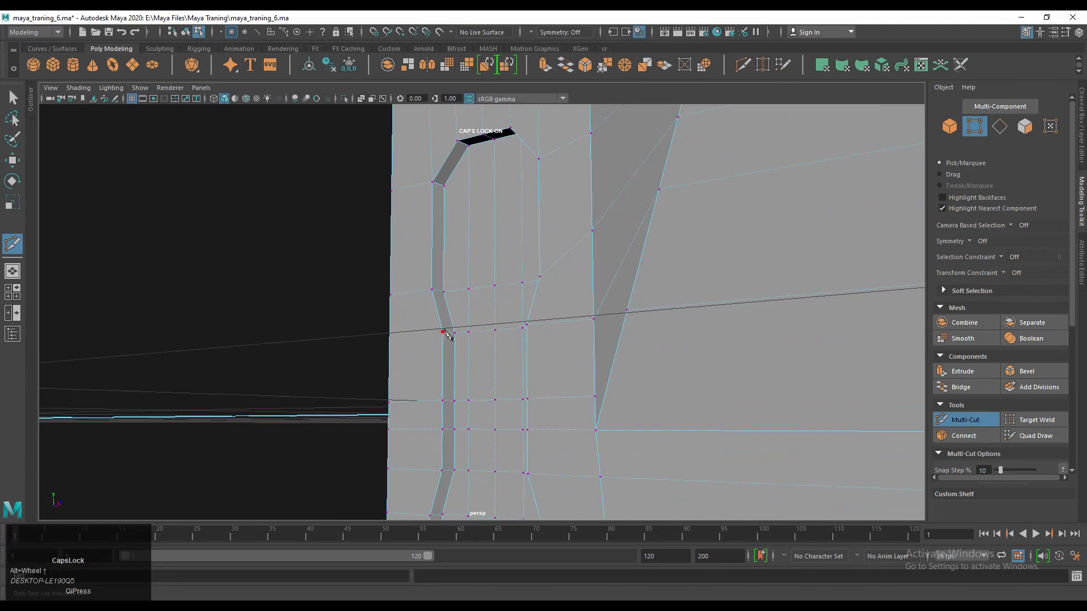
scroll(454, 381, up, 2)
alt+drag(393, 343, 572, 299)
right_drag(572, 299, 571, 252)
right_drag(504, 310, 505, 311)
alt+drag(505, 312, 552, 236)
right_drag(552, 235, 549, 197)
Extrude the row of nine open edges on the far pillar's outer side away from the slot.
alt+drag(575, 444, 558, 320)
shift+click(546, 422)
scroll(543, 298, down, 2)
key(w)
key(e)
key(g)
key(space)
drag(558, 321, 557, 353)
alt+middle_drag(405, 484, 481, 364)
alt+scroll(481, 364, up, 6)
key(space)
click(437, 218)
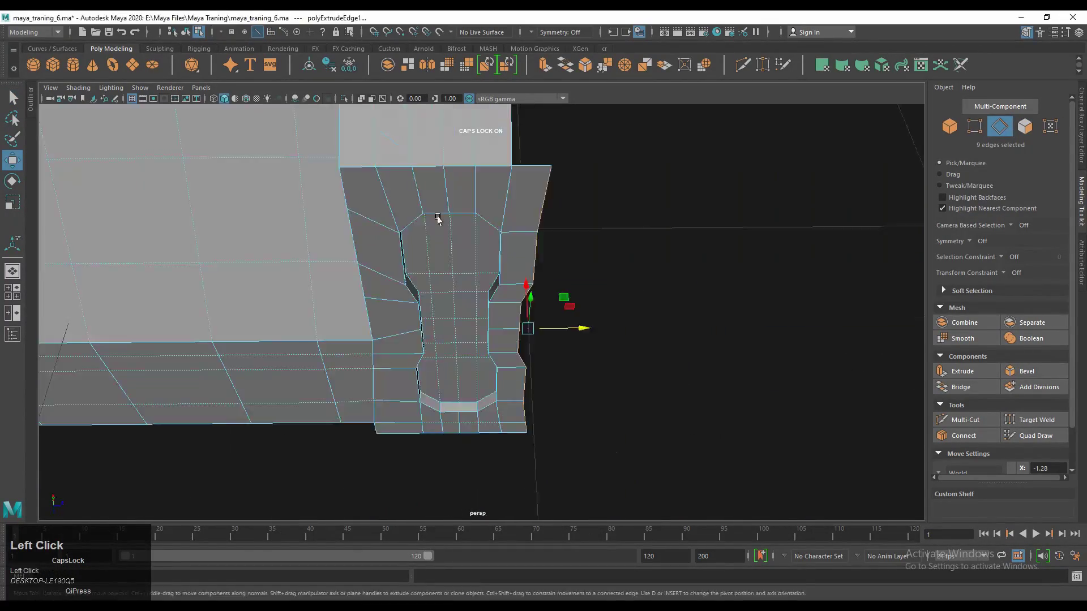
Flatten the extruded edge row into a straight line and bridge the gap at its lower end.
key(r)
alt+scroll(567, 284, down, 3)
shift+right_drag(533, 361, 527, 377)
scroll(521, 378, down, 4)
alt+middle_drag(528, 376, 510, 381)
click(566, 317)
shift+right_drag(604, 308, 606, 456)
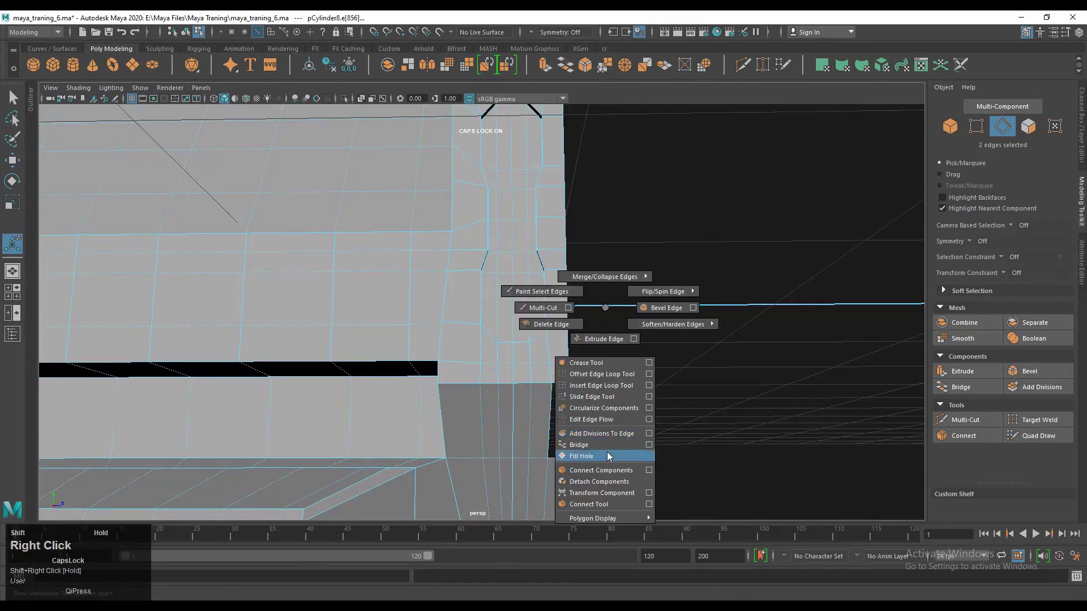
Box-select the faces on one half of the container up to the centre line and delete them.
alt+drag(606, 457, 533, 283)
click(532, 220)
alt+drag(533, 219, 535, 290)
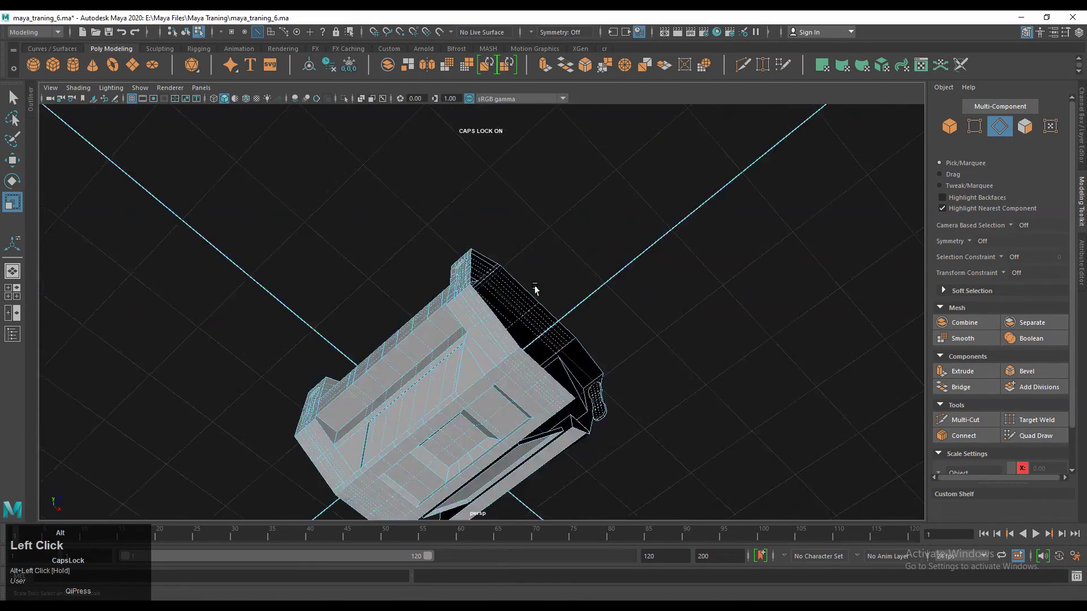
alt+drag(594, 407, 432, 249)
right_drag(432, 300, 431, 334)
drag(425, 122, 169, 517)
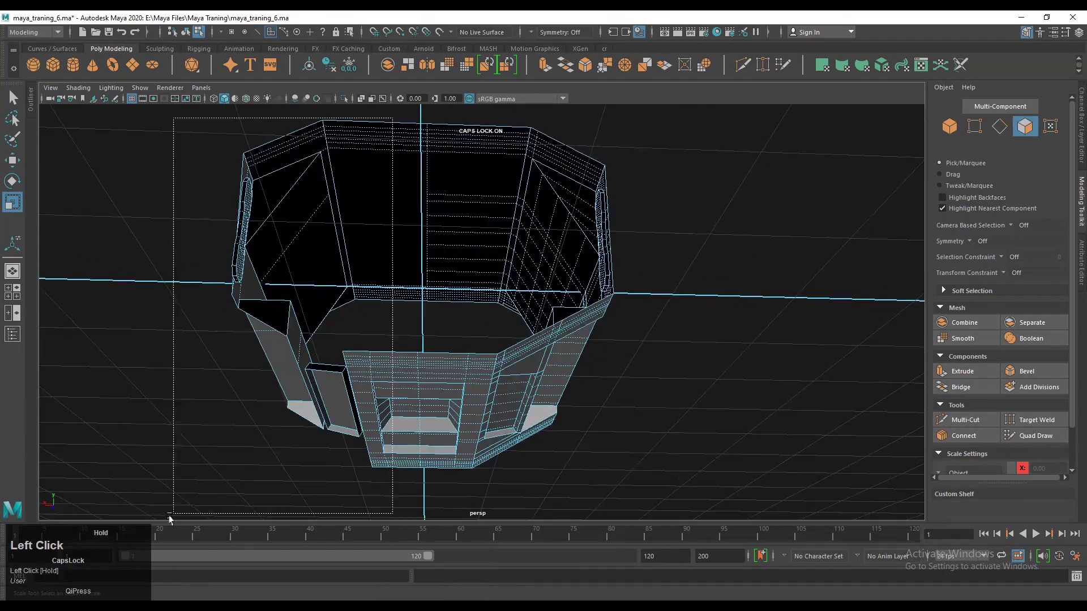
key(Delete)
Mirror the remaining half to rebuild the full container and set the symmetry to Object X.
alt+drag(317, 362, 453, 363)
drag(396, 164, 612, 407)
shift+right_drag(542, 279, 537, 454)
alt+right_drag(368, 317, 461, 294)
alt+drag(430, 362, 592, 334)
click(452, 260)
key(3)
click(580, 206)
click(590, 356)
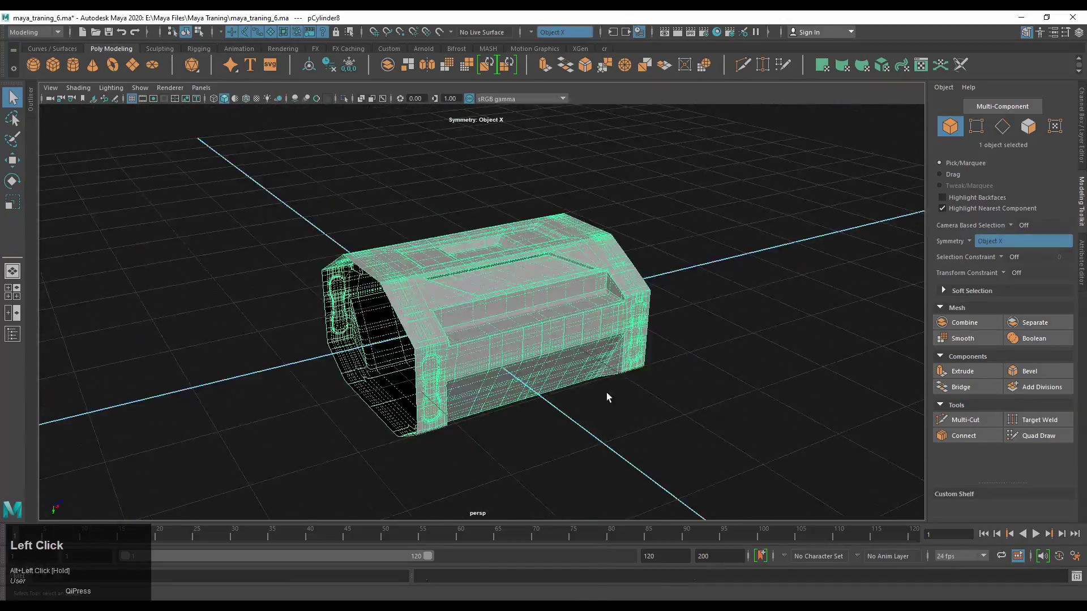
Examine the mirrored container's side recesses, top panel and open ends from several angles.
alt+right_drag(607, 393, 651, 317)
right_drag(549, 283, 492, 281)
alt+drag(572, 218, 633, 356)
right_drag(685, 260, 747, 206)
click(776, 195)
alt+drag(673, 384, 565, 372)
click(447, 305)
alt+drag(436, 305, 571, 295)
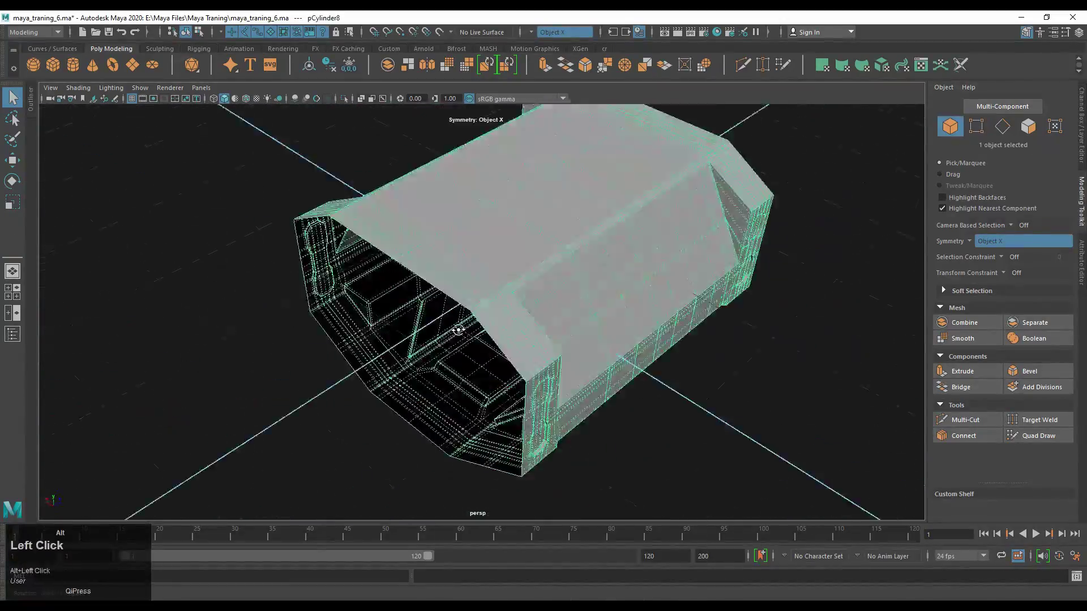
Select the border edge loop at one open end of the container for scaling.
right_drag(543, 283, 543, 345)
alt+drag(544, 317, 500, 364)
double_click(500, 364)
alt+middle_drag(526, 317, 545, 354)
right_drag(546, 354, 546, 294)
alt+drag(545, 317, 640, 305)
double_click(622, 268)
key(r)
alt+middle_drag(679, 294, 648, 378)
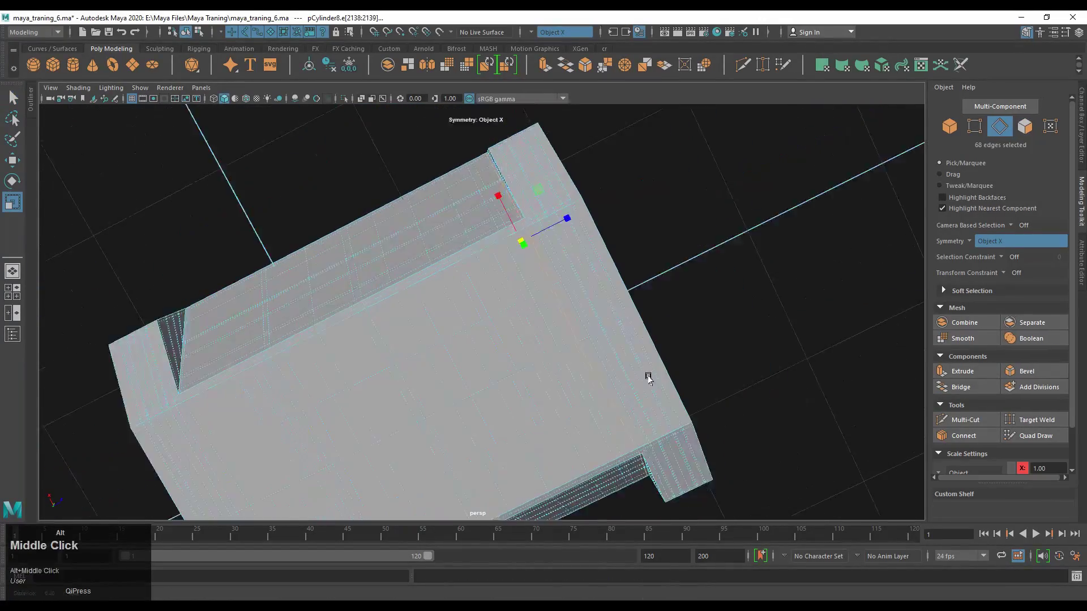
key(w)
alt+drag(496, 265, 343, 277)
click(343, 277)
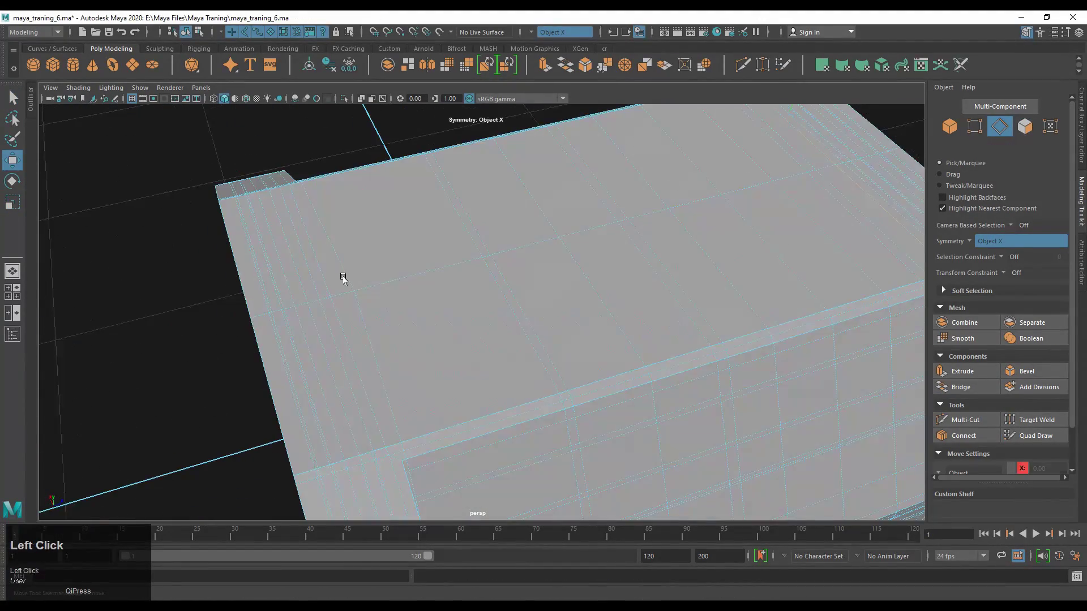
alt+drag(366, 226, 392, 305)
click(393, 305)
alt+drag(477, 325, 480, 357)
click(481, 356)
Extrude the whole border edge loop around the container's near open end.
key(F8)
click(322, 287)
alt+drag(323, 287, 404, 369)
key(F10)
double_click(471, 332)
key(ctrl+e)
key(w)
Move the extruded border edges along the container's length in the left view and return to object selection.
scroll(404, 369, down, 5)
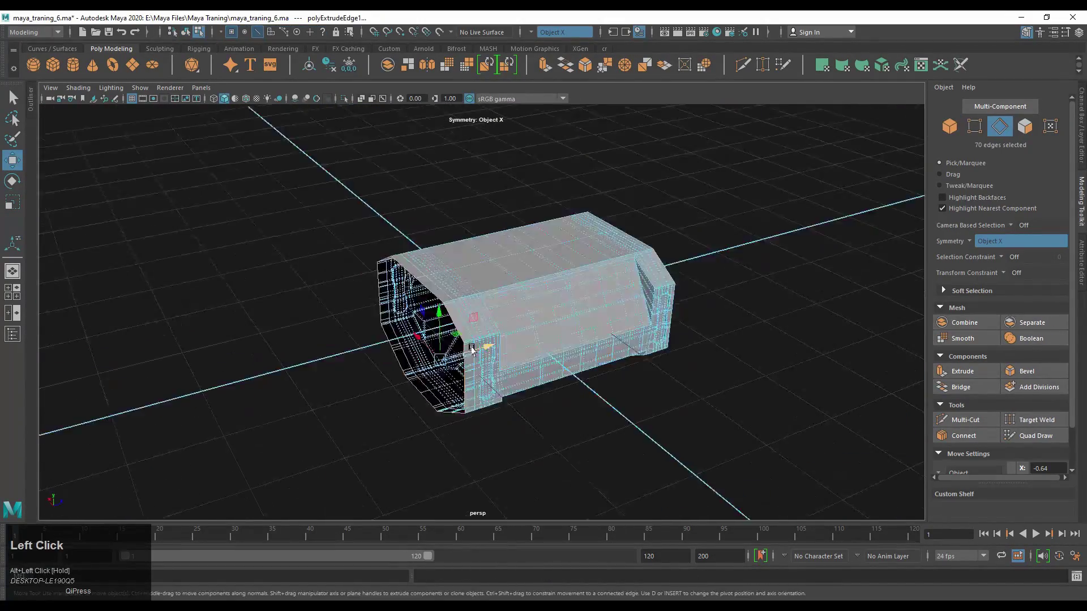
scroll(492, 340, up, 5)
key(space)
drag(583, 340, 555, 339)
scroll(617, 255, up, 1)
key(space)
click(485, 316)
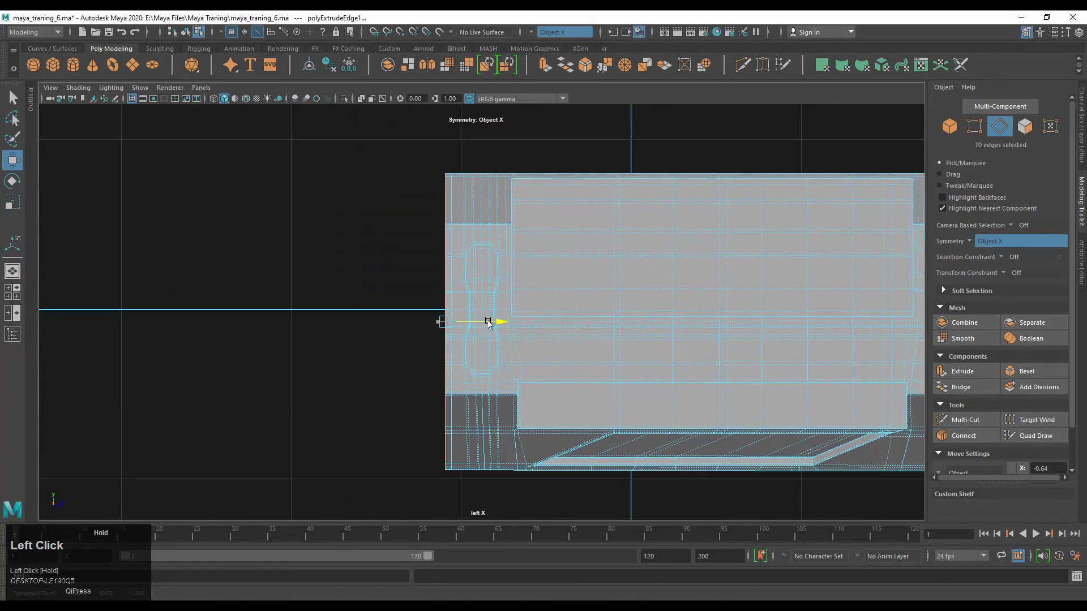
click(567, 230)
key(space)
mouse_move(459, 183)
mouse_down()
mouse_move(482, 301)
mouse_move(638, 334)
mouse_up()
click(638, 325)
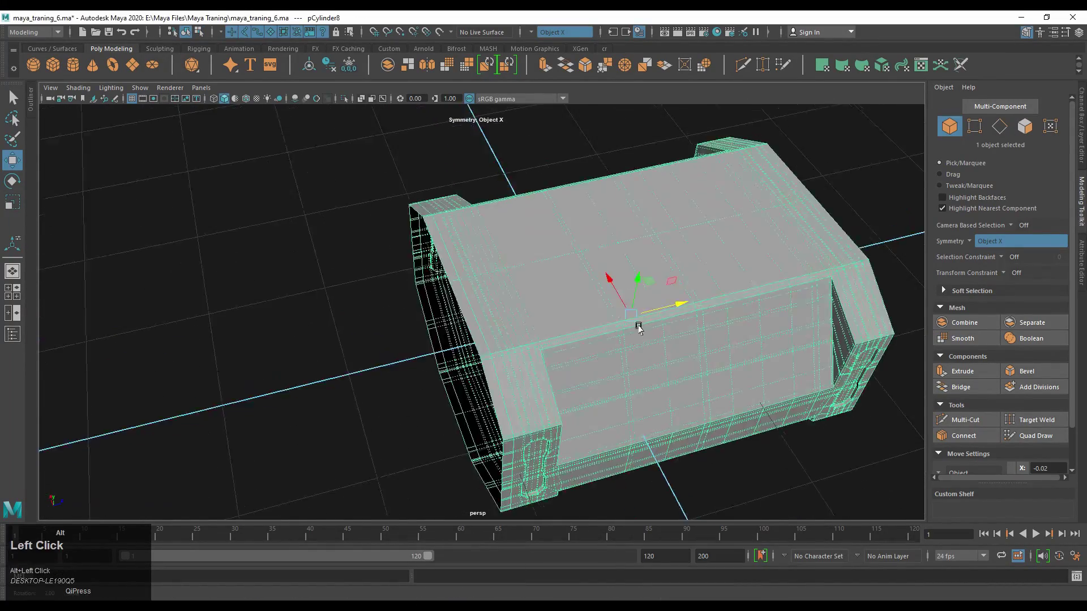
Select the border edge loop around the container's open end and extrude it.
scroll(651, 232, up, 5)
right_drag(650, 233, 650, 189)
double_click(651, 232)
key(r)
alt+drag(650, 232, 607, 350)
key(ctrl+e)
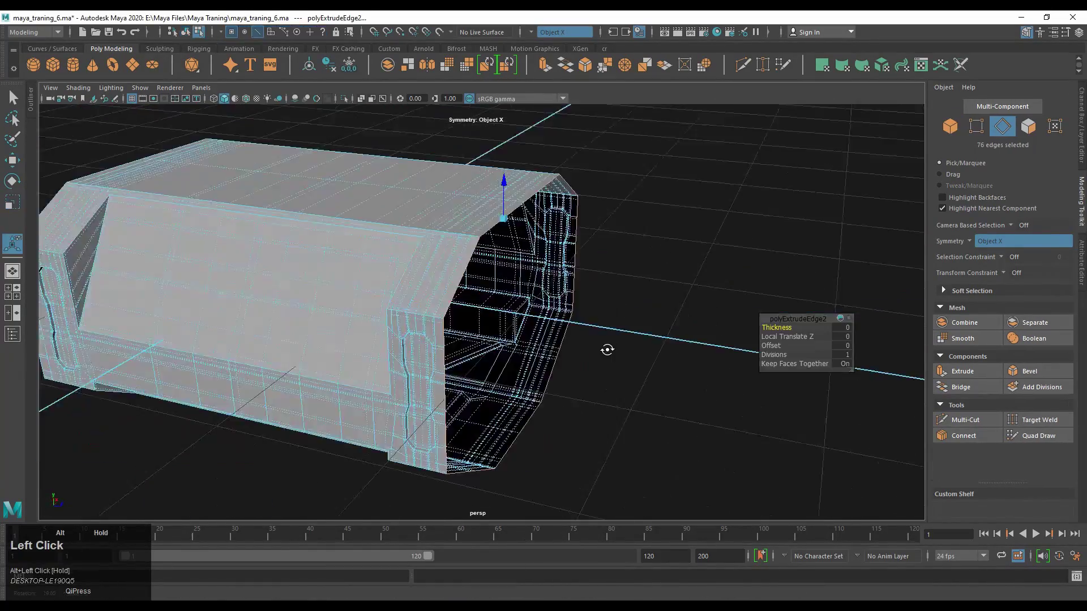
Move the extruded border edges along the container's length in the side view.
key(space)
scroll(287, 317, up, 5)
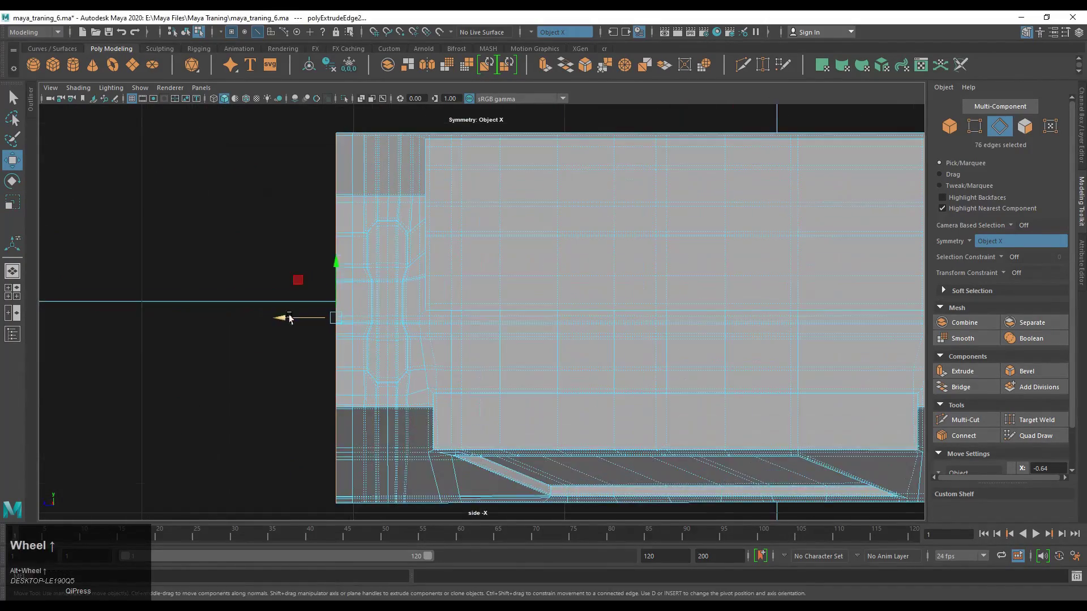
scroll(446, 303, down, 6)
key(space)
scroll(446, 303, up, 3)
alt+right_drag(446, 303, 509, 317)
Close the container's open end with a cap face and select the end faces.
key(r)
alt+drag(509, 317, 583, 316)
right_drag(566, 334, 610, 421)
click(471, 391)
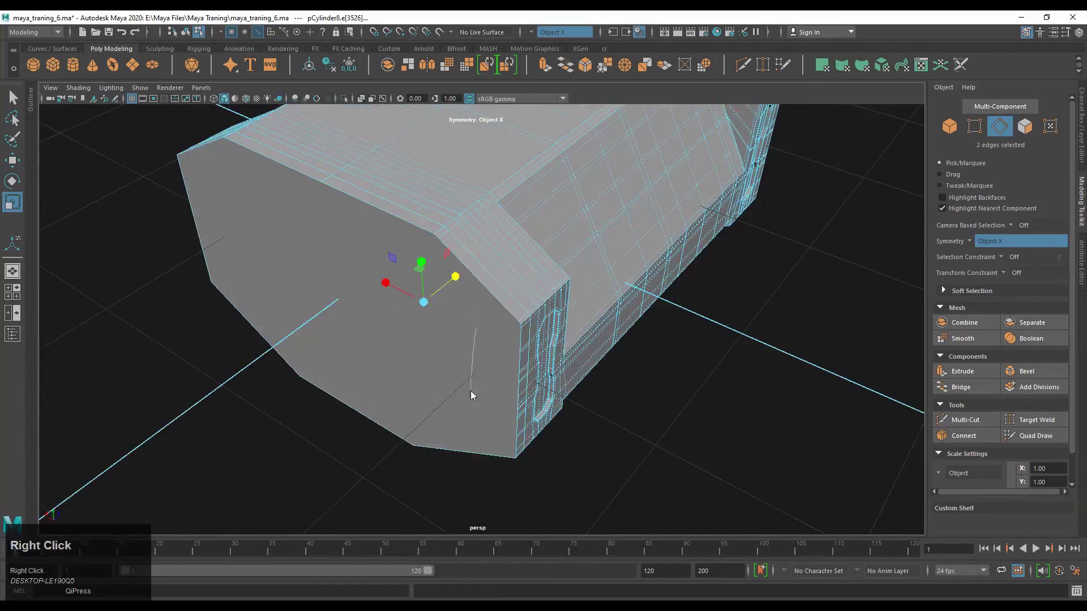
alt+drag(470, 391, 600, 336)
scroll(600, 336, down, 5)
alt+drag(658, 354, 558, 340)
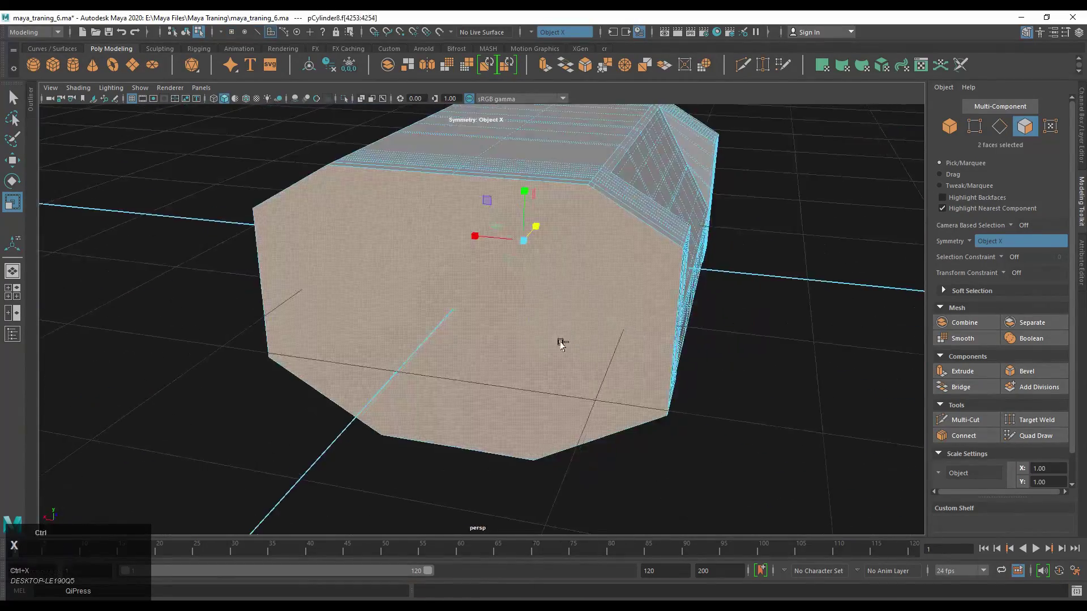
Remove the end caps, reselect the open border edges and fill the openings again.
alt+right_drag(558, 339, 553, 300)
right_drag(553, 300, 553, 290)
alt+middle_drag(553, 291, 545, 383)
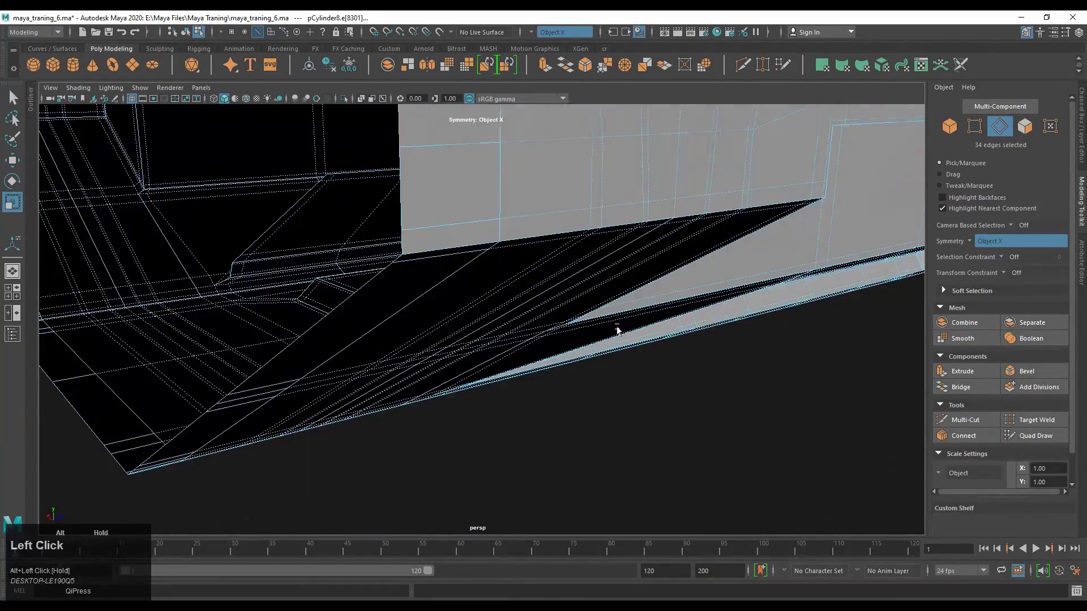
alt+right_drag(444, 310, 364, 323)
scroll(565, 347, up, 3)
middle_drag(565, 346, 399, 307)
shift+right_drag(400, 307, 444, 385)
alt+drag(445, 385, 450, 273)
click(450, 272)
Extrude the two end cap faces with an inward offset to form a rim around the container's ends.
alt+drag(580, 314, 485, 330)
click(553, 337)
scroll(485, 330, up, 2)
alt+middle_drag(485, 330, 437, 344)
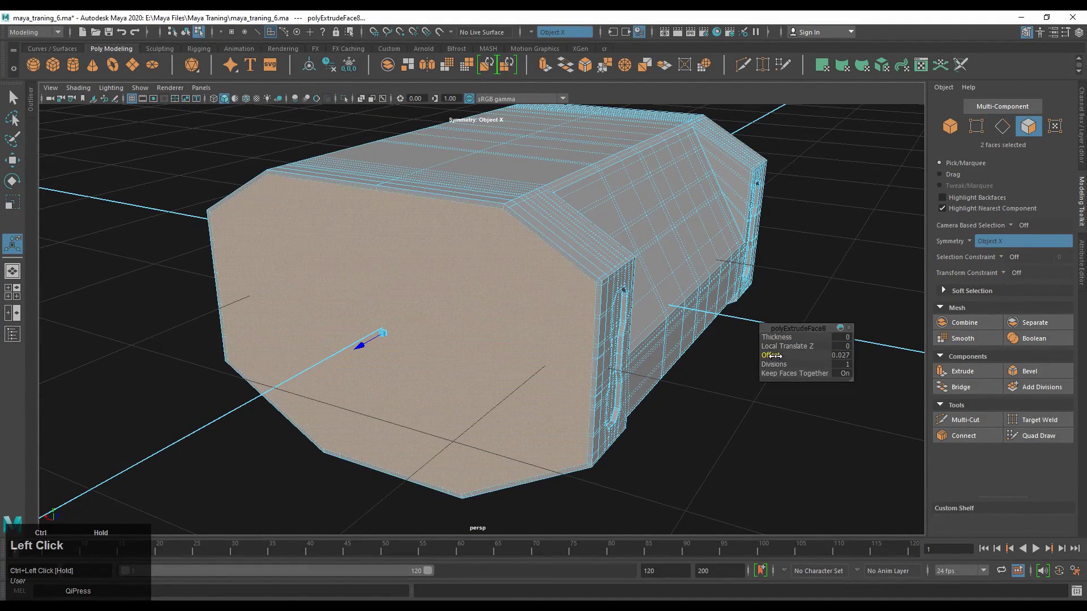
scroll(636, 382, down, 5)
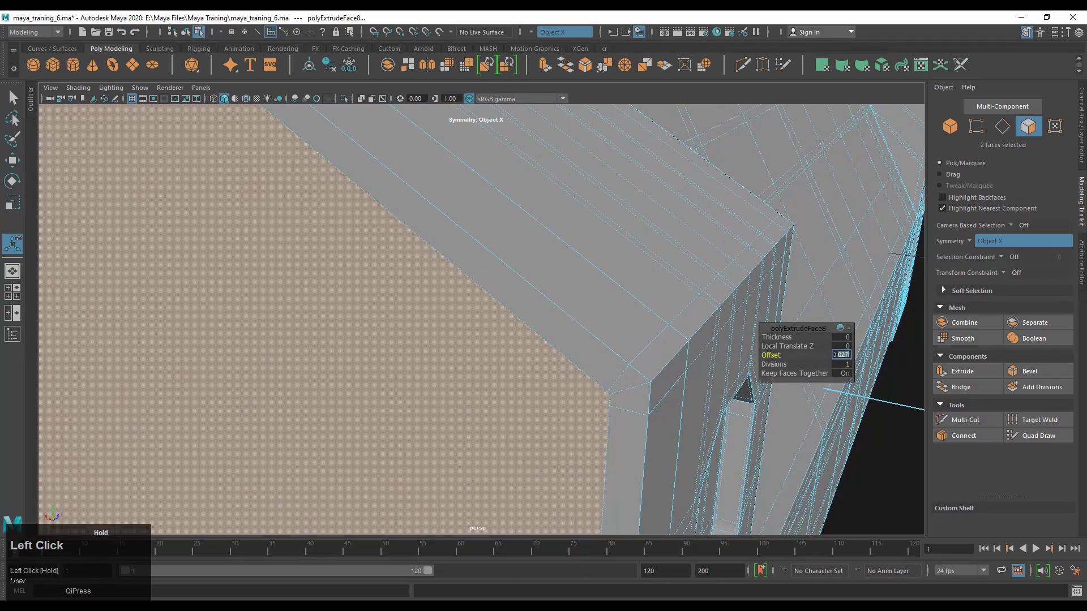
scroll(623, 336, up, 5)
key(s)
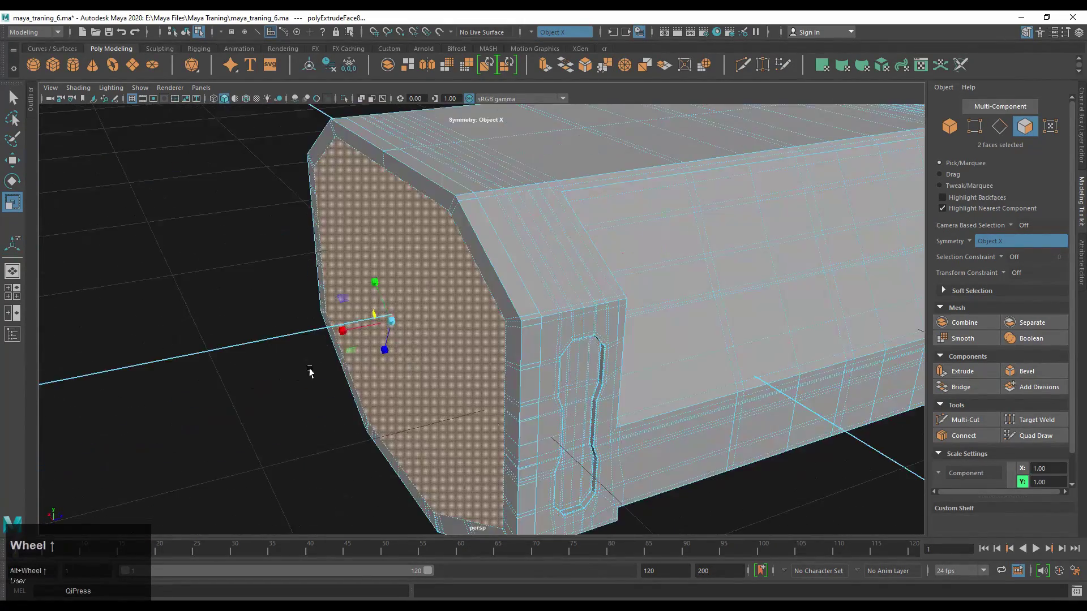
Extrude the end faces inward as a recess and extrude them again with a small inset.
key(w)
alt+middle_drag(311, 373, 31, 258)
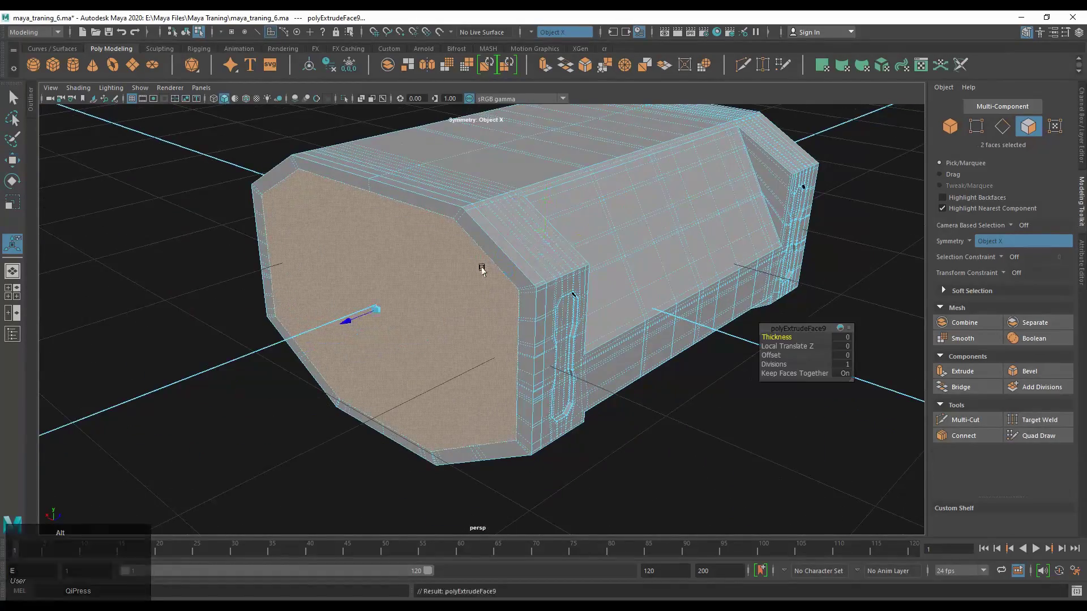
drag(801, 341, 401, 307)
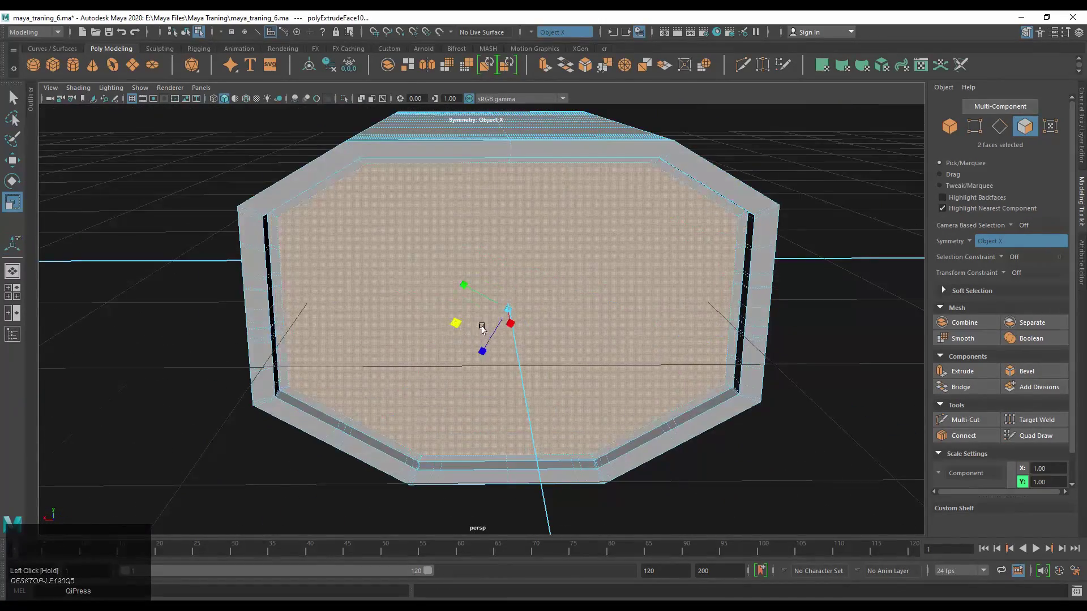
Insert supporting edge loops along the inner and outer edges of the end recess with Multi-Cut.
alt+drag(482, 329, 509, 334)
alt+middle_drag(510, 334, 543, 338)
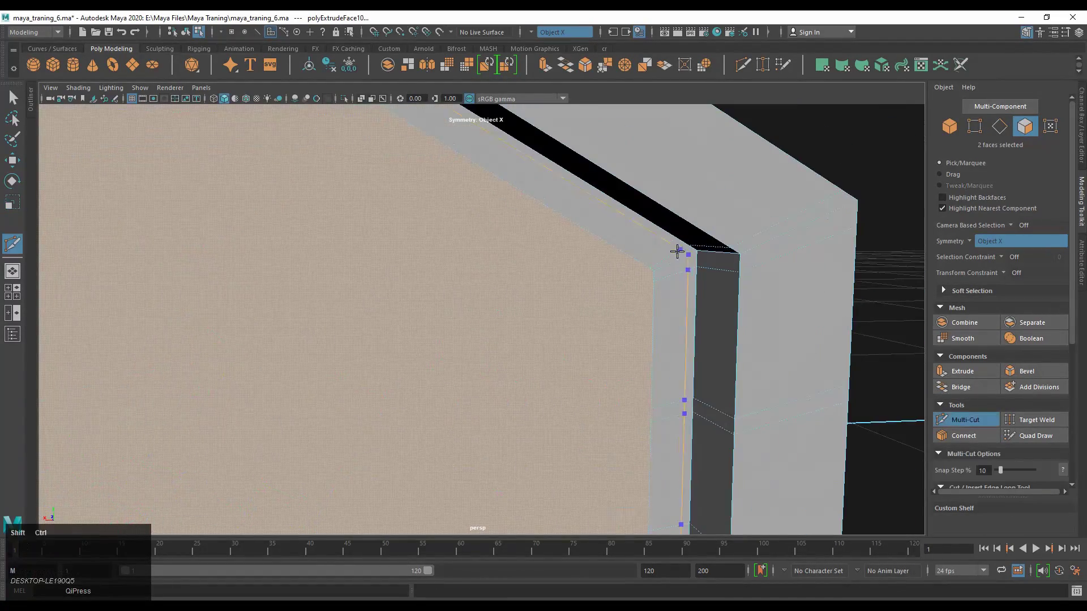
scroll(643, 306, up, 3)
alt+middle_drag(678, 275, 609, 307)
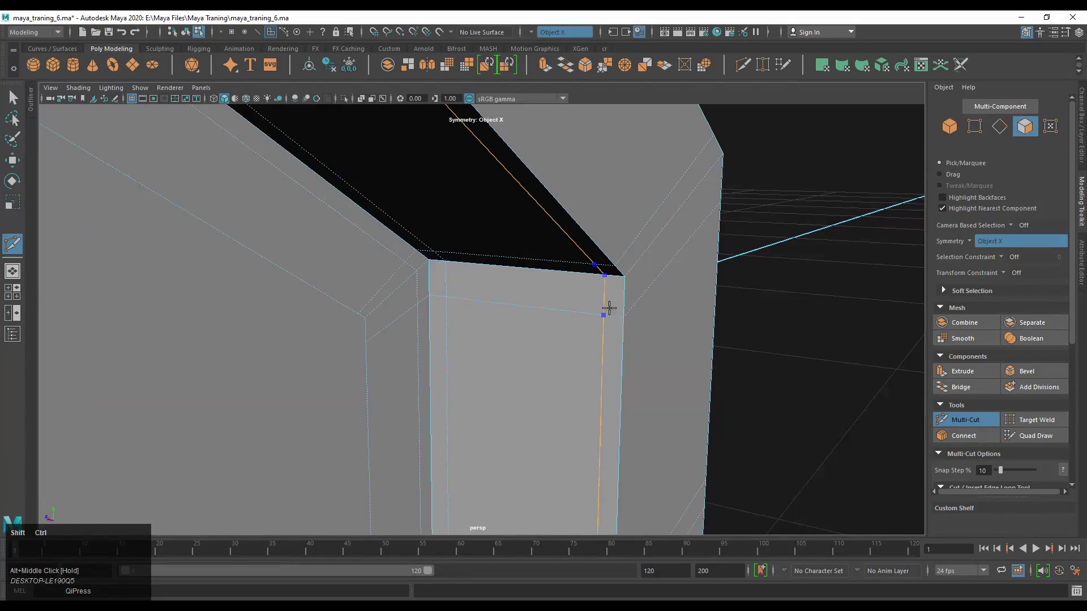
alt+drag(726, 242, 453, 242)
Insert supporting edge loops near the rim's outer edge and along the recess wall with Multi-Cut.
scroll(417, 290, down, 5)
scroll(544, 284, up, 5)
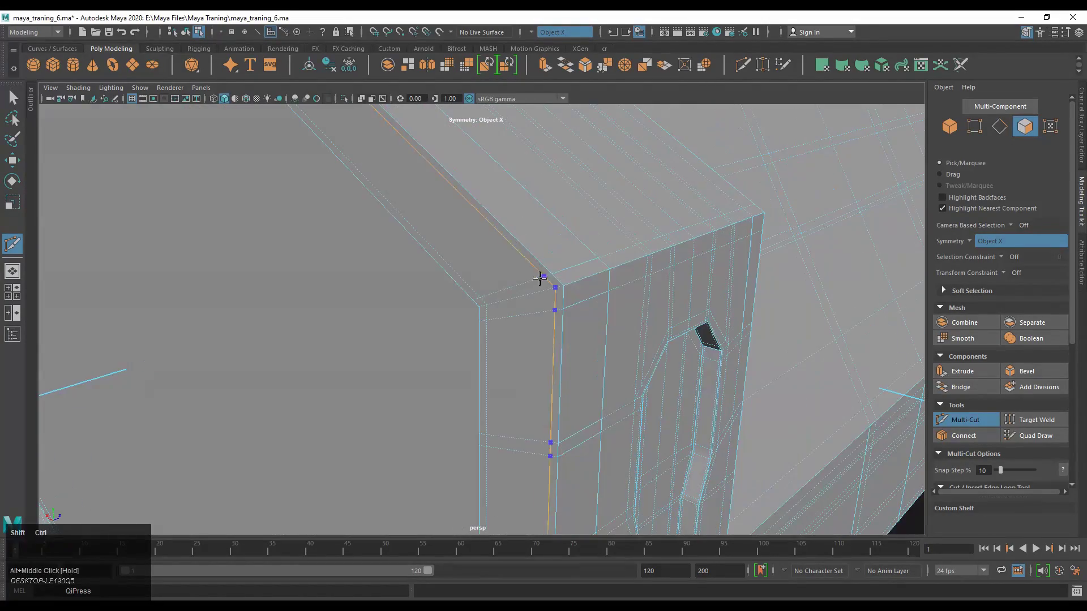
alt+drag(543, 284, 460, 315)
scroll(475, 311, down, 5)
scroll(470, 334, up, 5)
alt+drag(449, 358, 362, 283)
ctrl+shift+click(295, 224)
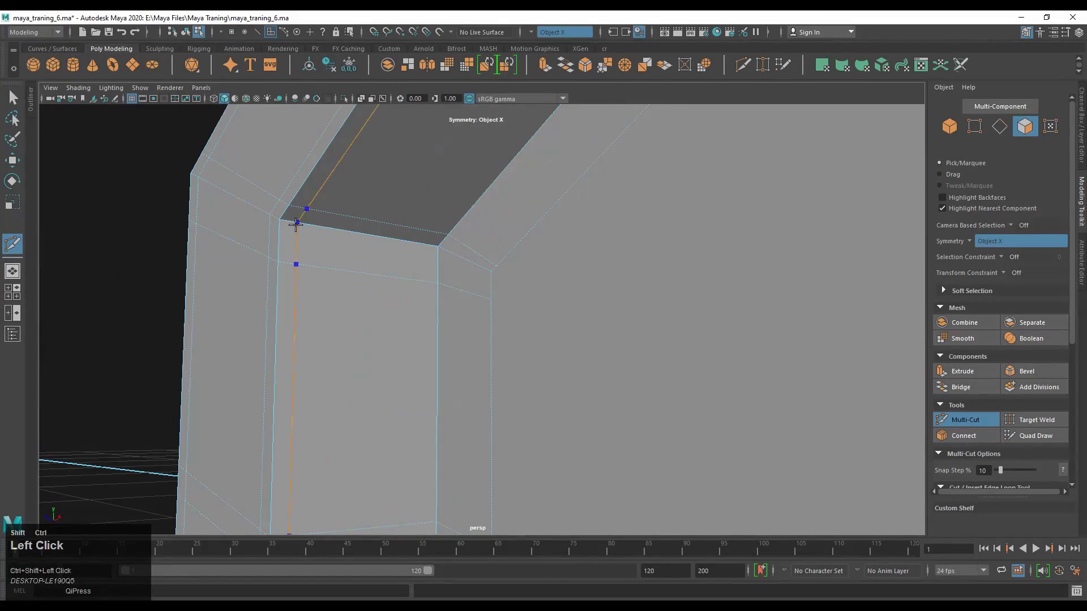
click(430, 267)
Weld the doubled vertices at the inner corner of the end recess with Target Weld.
alt+drag(444, 274, 443, 259)
scroll(732, 354, up, 5)
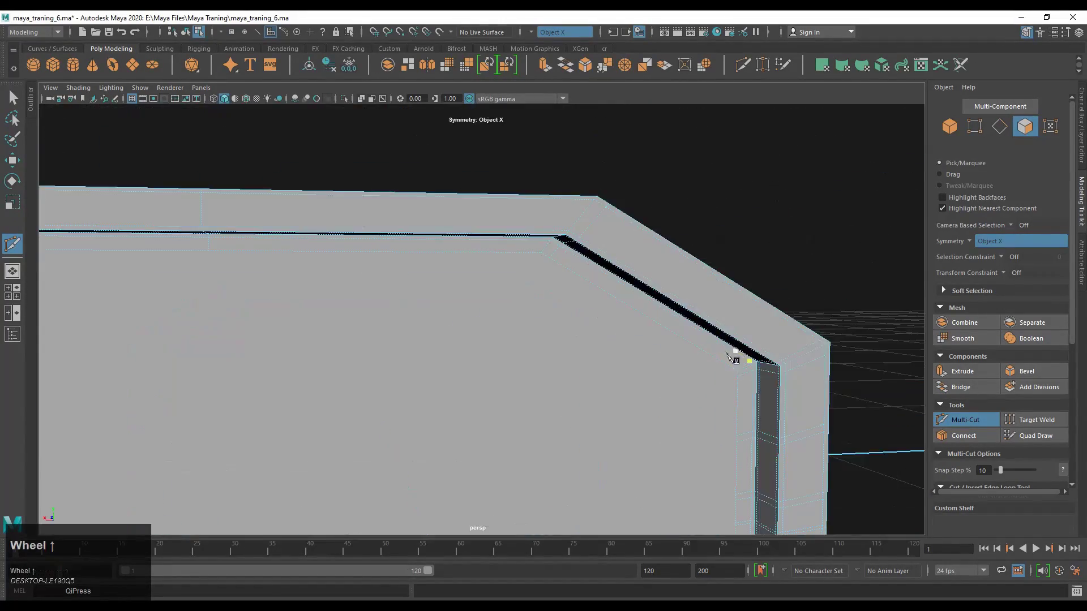
alt+drag(555, 342, 653, 364)
scroll(720, 249, up, 4)
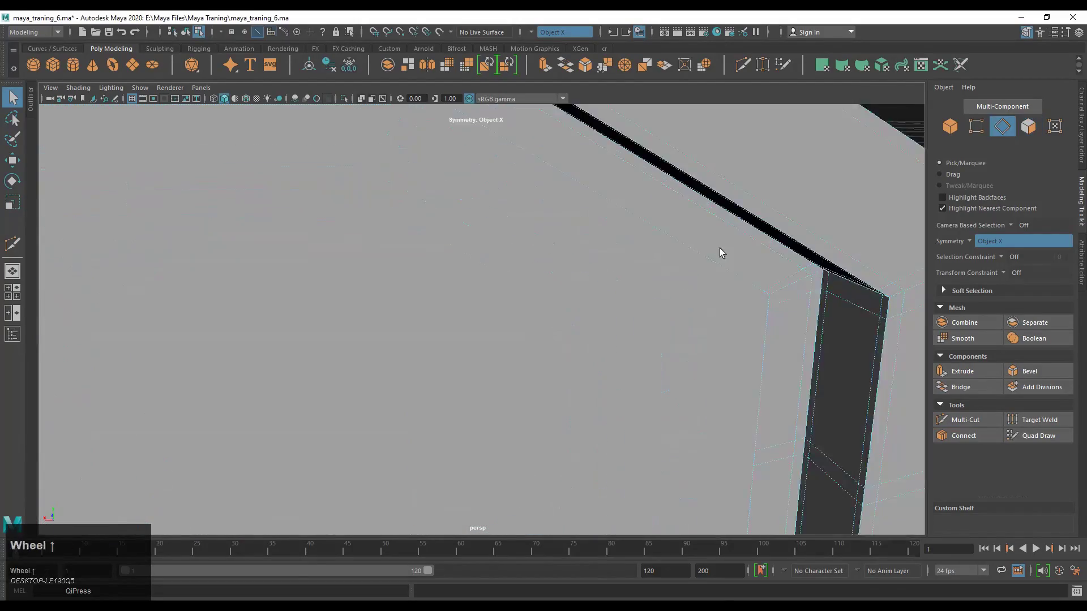
key(q)
alt+scroll(479, 344, up, 2)
shift+right_drag(564, 234, 537, 172)
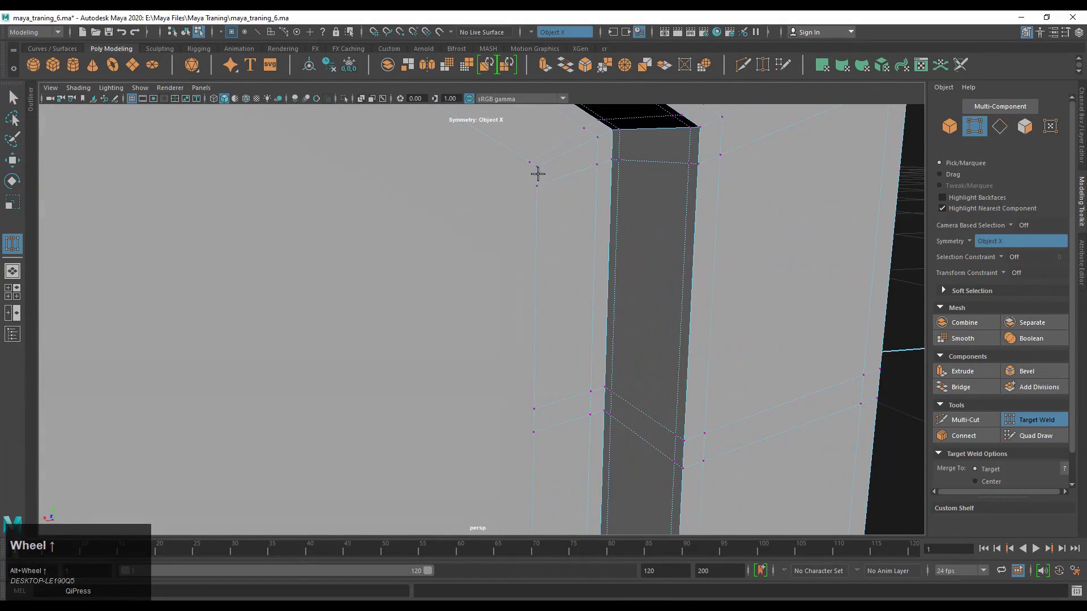
scroll(540, 174, down, 2)
scroll(656, 183, down, 8)
Return to object selection and examine the container's end rim and recess corners.
shift+right_click(443, 243)
click(407, 266)
alt+drag(442, 249, 510, 289)
alt+middle_drag(510, 289, 590, 240)
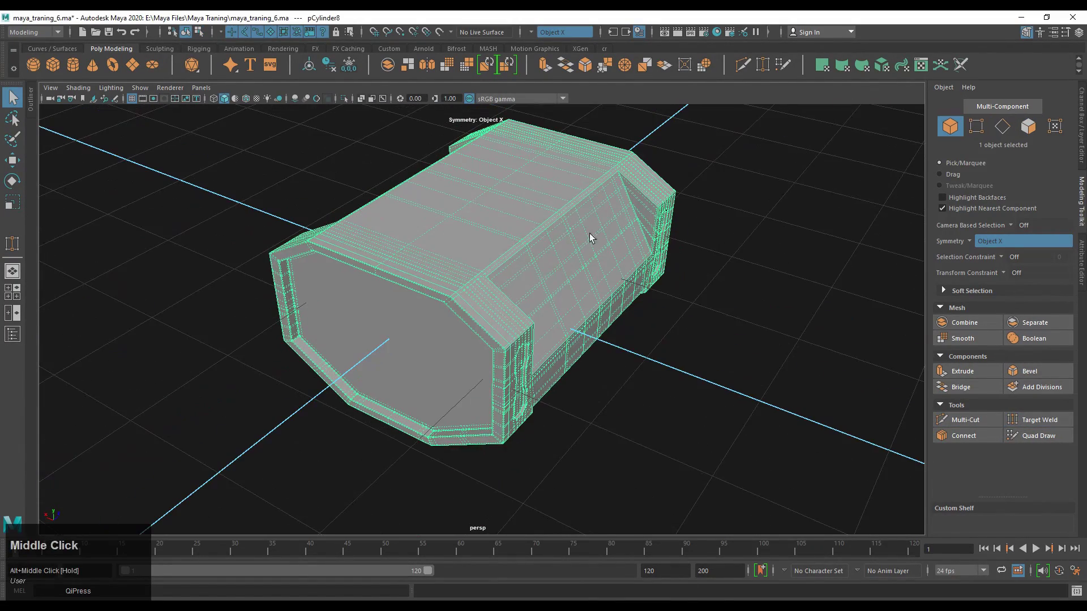
key(space)
click(445, 214)
mouse_move(509, 361)
click(614, 249)
alt+drag(634, 283, 559, 318)
scroll(547, 355, up, 6)
alt+drag(547, 355, 449, 327)
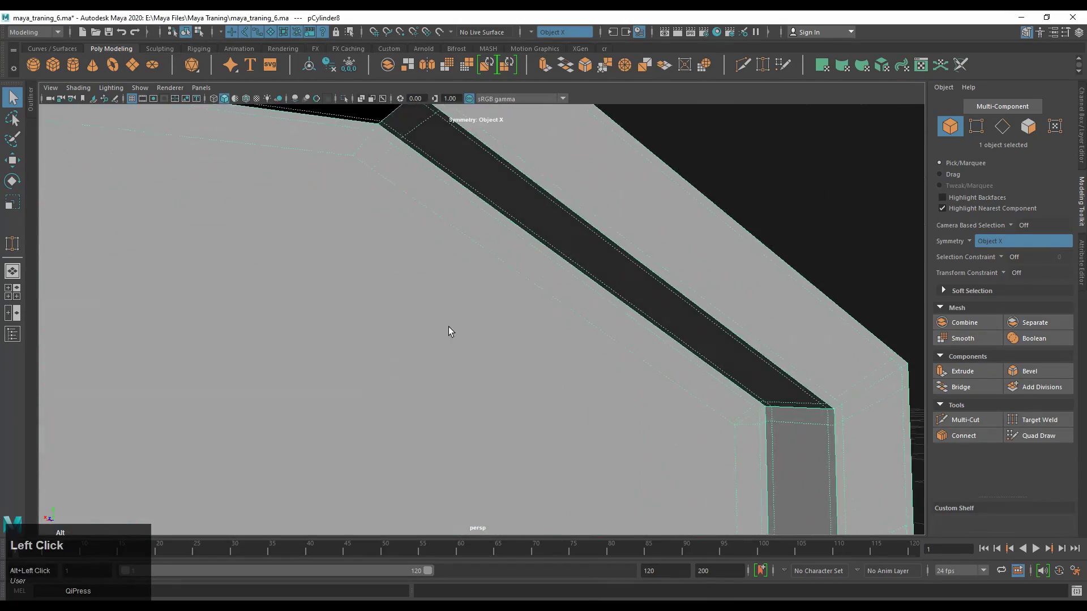
Insert another edge loop near the container's end with Multi-Cut and leave the tool.
scroll(448, 327, down, 5)
shift+right_drag(448, 327, 396, 362)
alt+drag(381, 325, 485, 276)
ctrl+click(485, 276)
scroll(327, 342, down, 6)
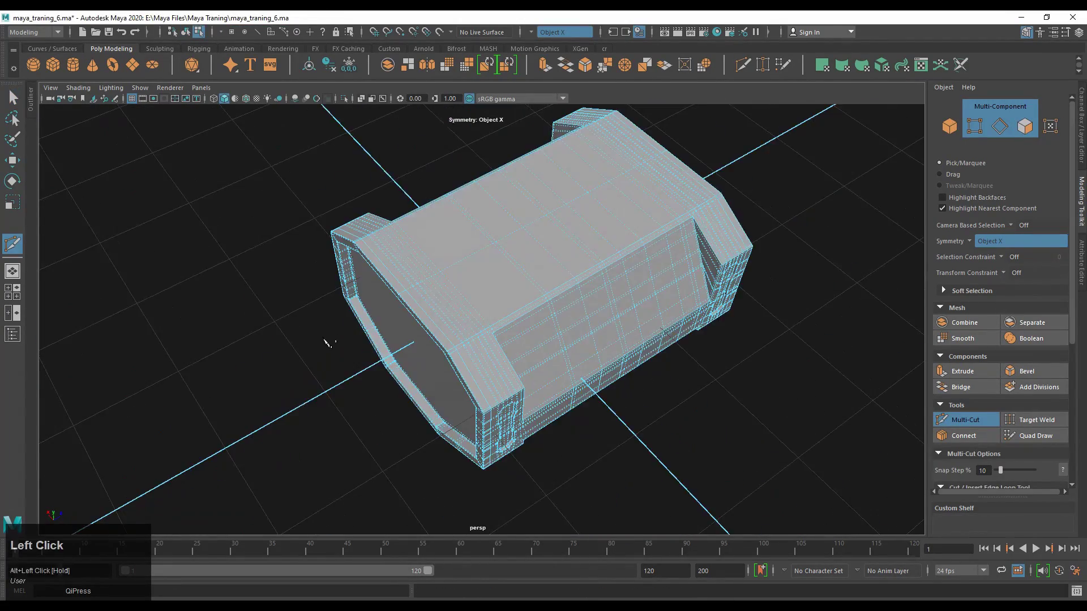
key(q)
Inspect the container in smooth preview and select the stray vertices in the distorted edge loop beside the pillar.
right_drag(697, 391, 728, 359)
alt+drag(729, 359, 855, 309)
right_drag(855, 308, 819, 309)
alt+drag(819, 308, 843, 317)
scroll(509, 351, up, 4)
click(485, 368)
alt+drag(450, 318, 501, 345)
shift+click(413, 354)
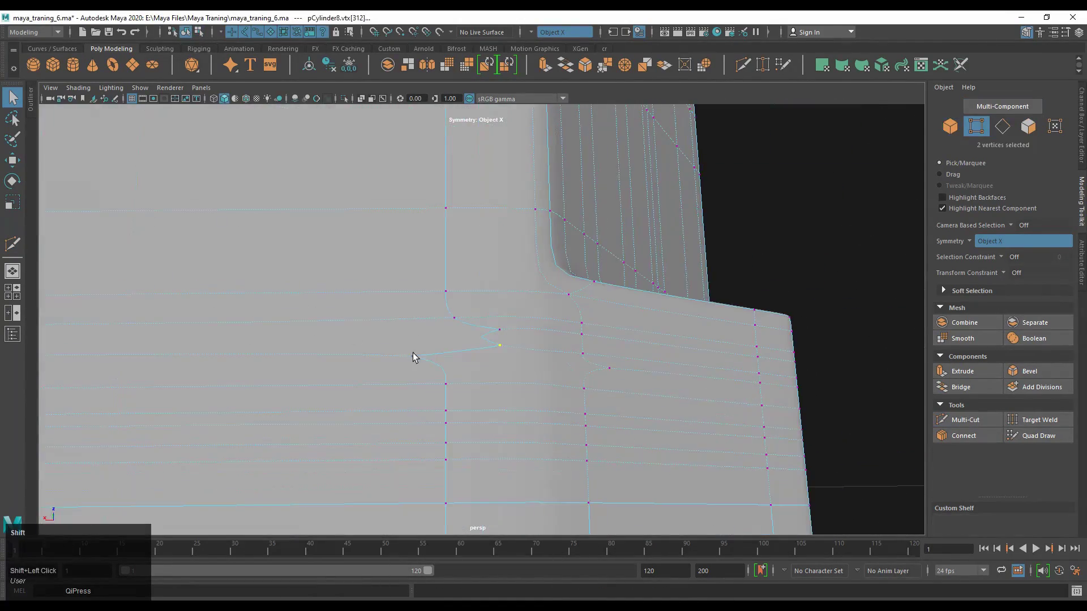
Select the edge loop across the pillar section and cut a new edge beside it on the top panel.
right_drag(493, 317, 448, 335)
scroll(538, 306, up, 4)
alt+drag(448, 335, 528, 332)
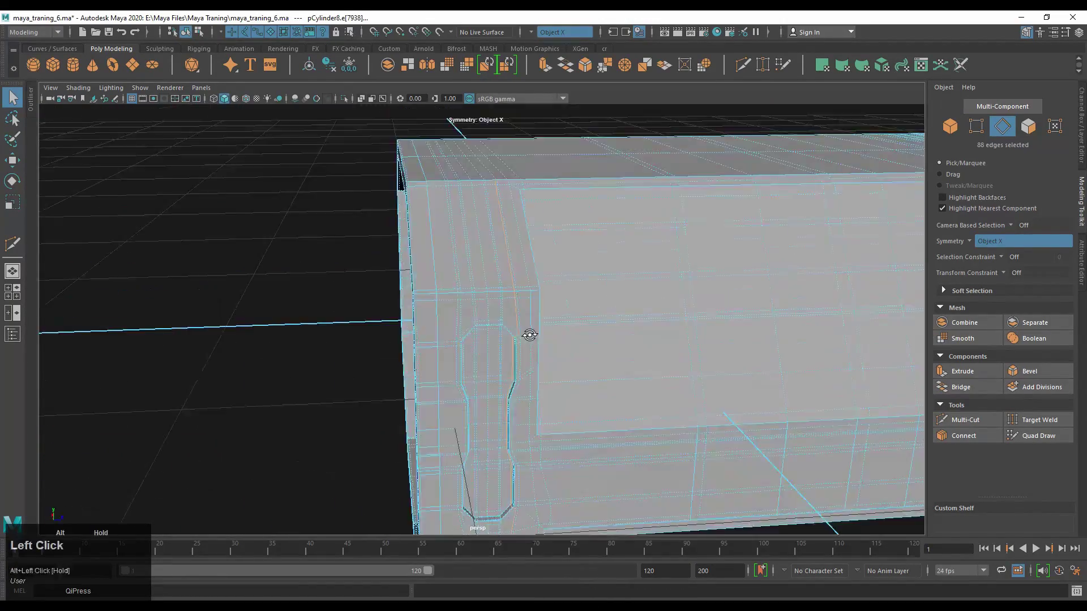
scroll(536, 345, up, 3)
alt+middle_drag(536, 345, 565, 297)
scroll(536, 213, up, 5)
key(m)
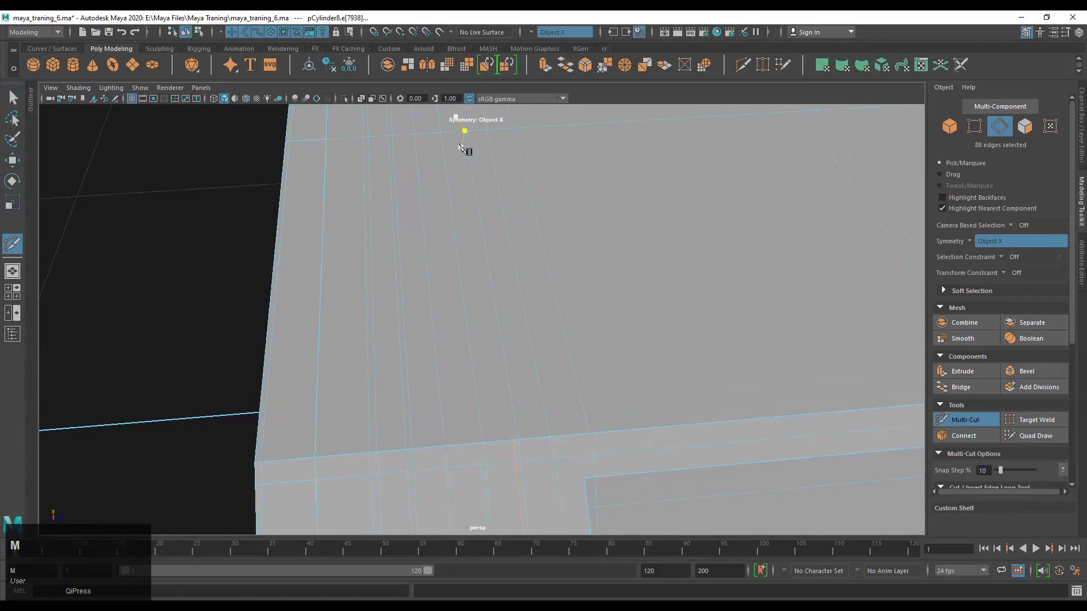
scroll(433, 130, down, 3)
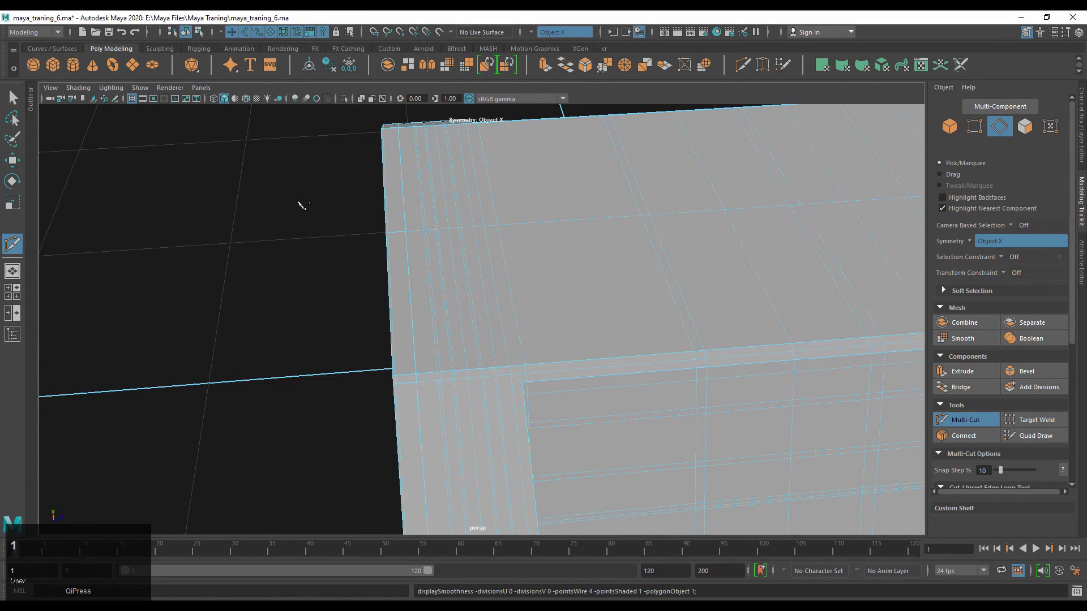
Cut an edge from the top panel's corner edge to its centre line near the container's end.
scroll(303, 205, down, 5)
key(q)
key(F9)
click(374, 399)
scroll(470, 262, up, 5)
alt+middle_drag(500, 407, 493, 225)
scroll(569, 263, up, 2)
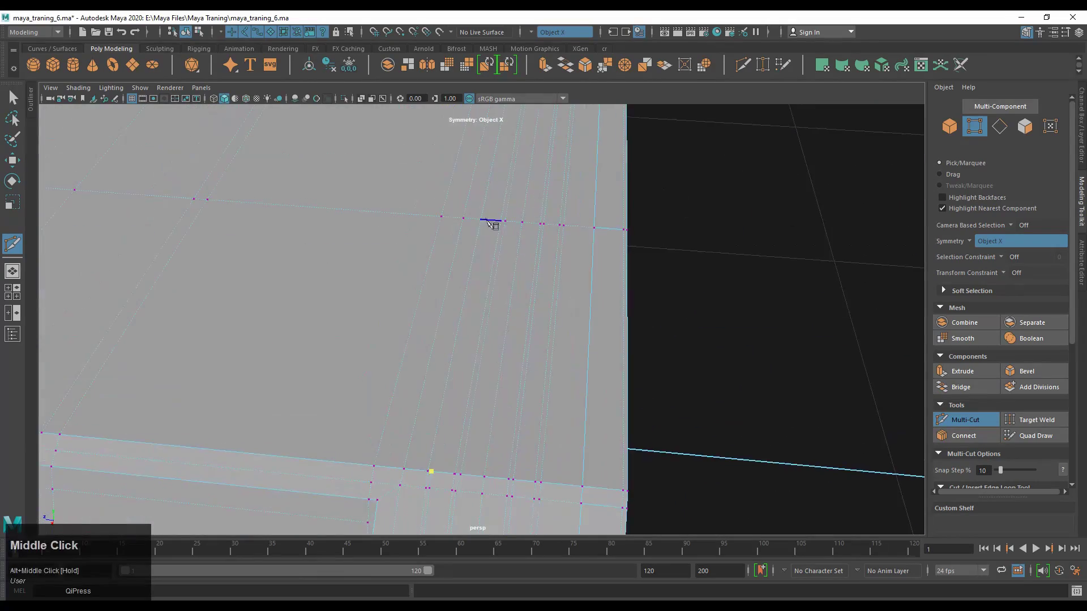
Select the closely spaced vertices on the top panel's corner edges and merge them.
alt+drag(513, 244, 470, 383)
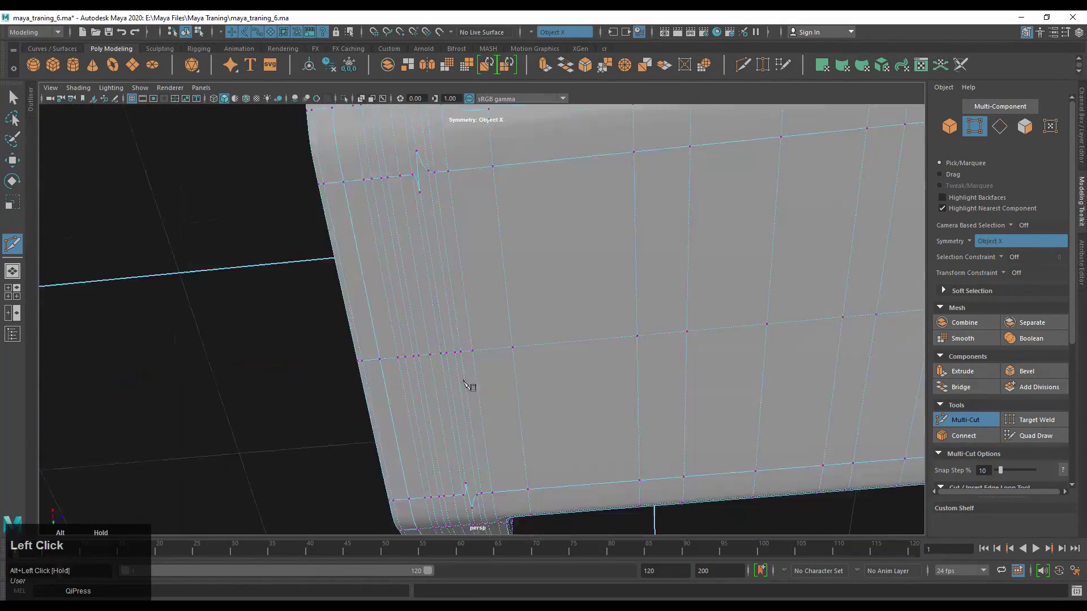
alt+middle_drag(470, 383, 482, 318)
alt+drag(482, 318, 498, 299)
key(q)
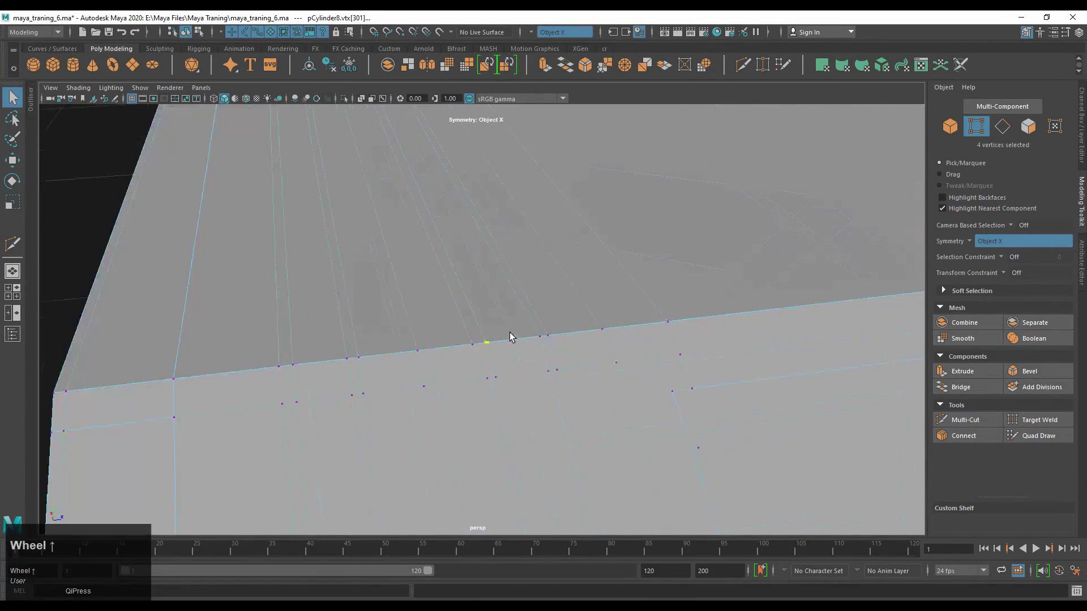
scroll(512, 338, down, 8)
alt+drag(512, 338, 623, 344)
key(4)
key(5)
alt+right_drag(623, 345, 599, 318)
alt+middle_drag(600, 317, 478, 347)
shift+right_drag(478, 347, 480, 259)
Examine the vertices along the top panel's corner edges and the surrounding end topology from several angles.
mouse_move(481, 260)
alt+mouse_down()
mouse_move(492, 293)
mouse_move(553, 286)
alt+mouse_up()
alt+right_drag(553, 286, 672, 286)
alt+drag(672, 286, 611, 373)
alt+middle_drag(611, 374, 527, 238)
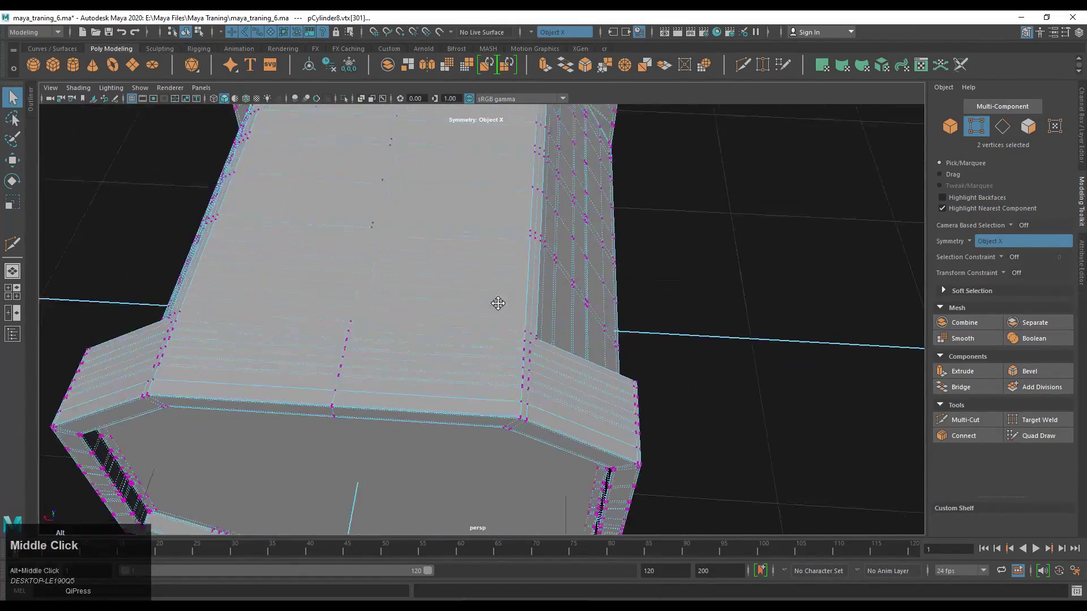
scroll(497, 304, up, 2)
key(y)
click(511, 341)
scroll(498, 334, up, 3)
alt+scroll(558, 365, up, 3)
key(q)
alt+drag(558, 365, 485, 369)
right_drag(485, 369, 447, 365)
alt+middle_drag(485, 271, 480, 218)
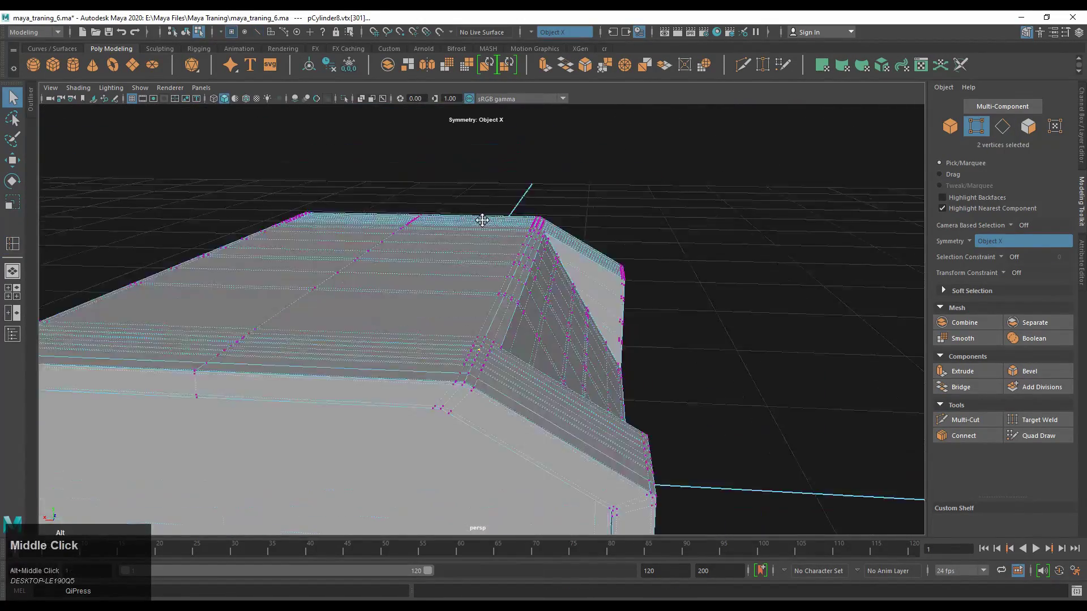
Weld the doubled vertices at the upper inner corner of the end recess with Target Weld.
alt+drag(481, 218, 553, 272)
alt+scroll(534, 315, up, 5)
alt+scroll(535, 310, up, 2)
click(493, 306)
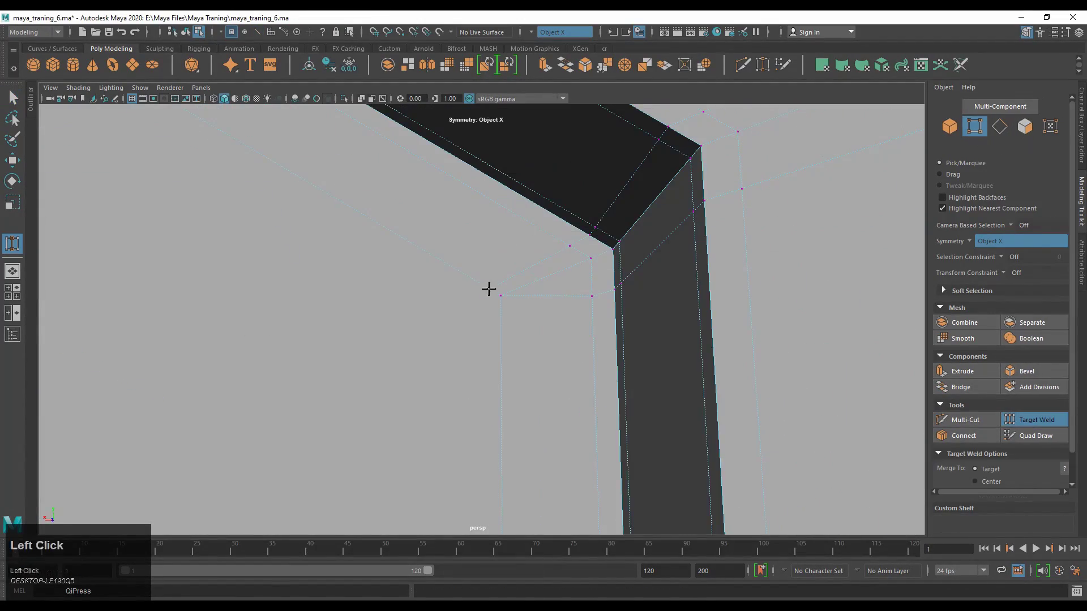
Weld the doubled vertices at the lower inner corners of the end recess.
scroll(456, 262, down, 3)
alt+middle_drag(311, 347, 521, 281)
alt+drag(522, 281, 531, 238)
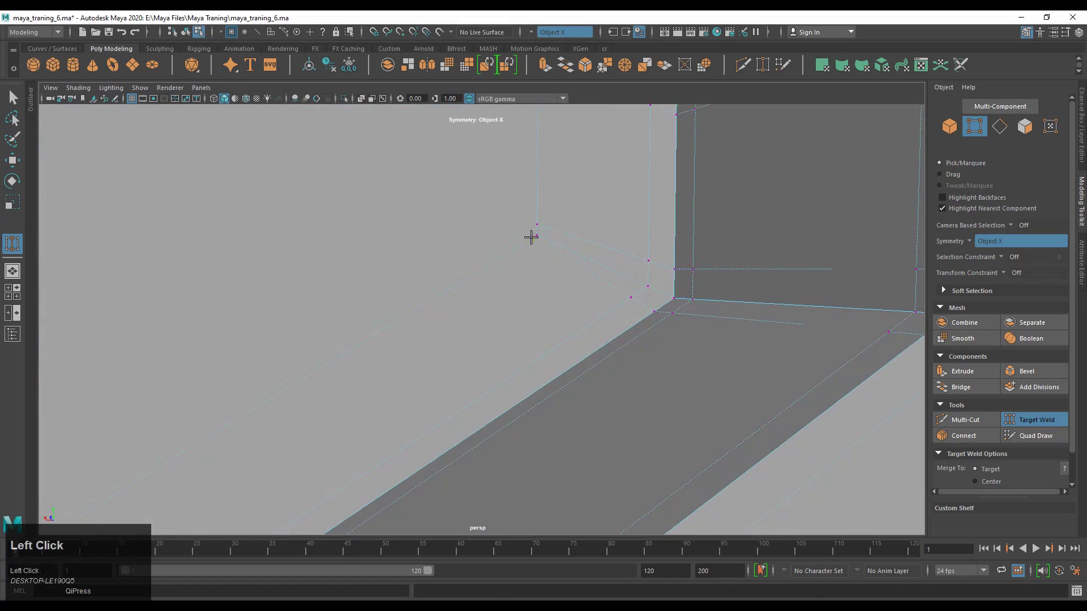
scroll(531, 237, up, 3)
alt+drag(464, 206, 589, 308)
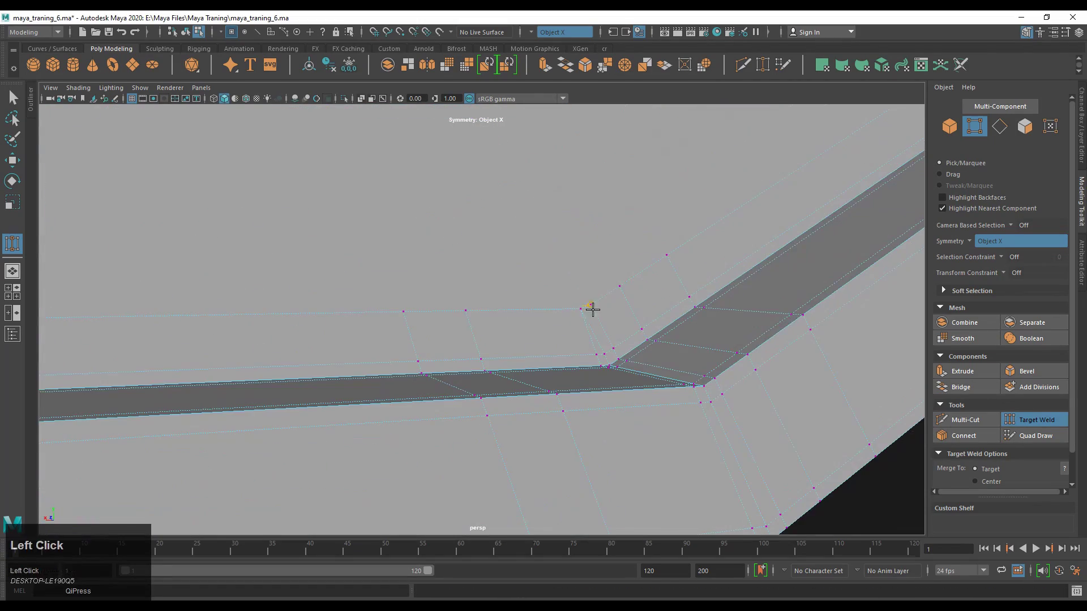
Check the remaining corners and side of the end recess for doubled vertices and leave Target Weld.
alt+middle_drag(589, 308, 633, 267)
alt+drag(633, 266, 569, 330)
alt+middle_drag(569, 330, 715, 296)
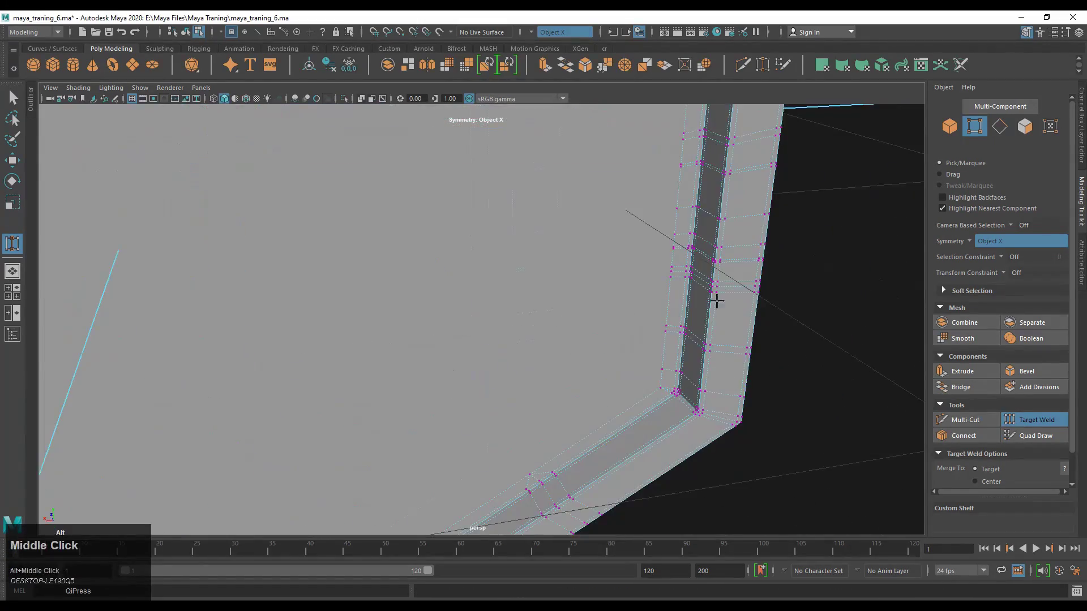
alt+drag(716, 296, 311, 308)
alt+scroll(551, 358, up, 3)
alt+drag(552, 358, 392, 311)
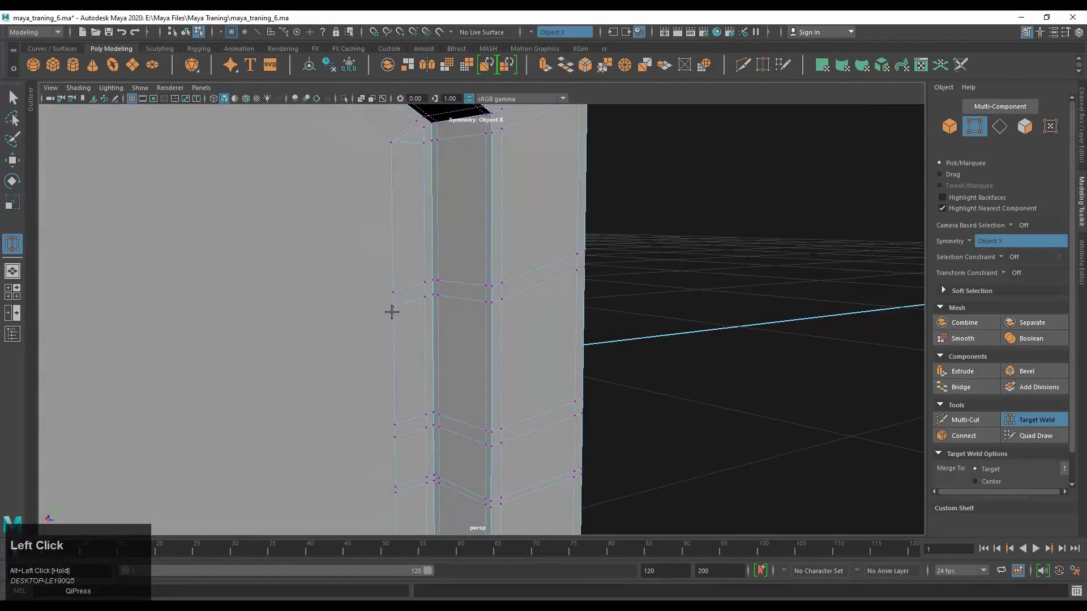
alt+middle_drag(411, 242, 562, 272)
key(q)
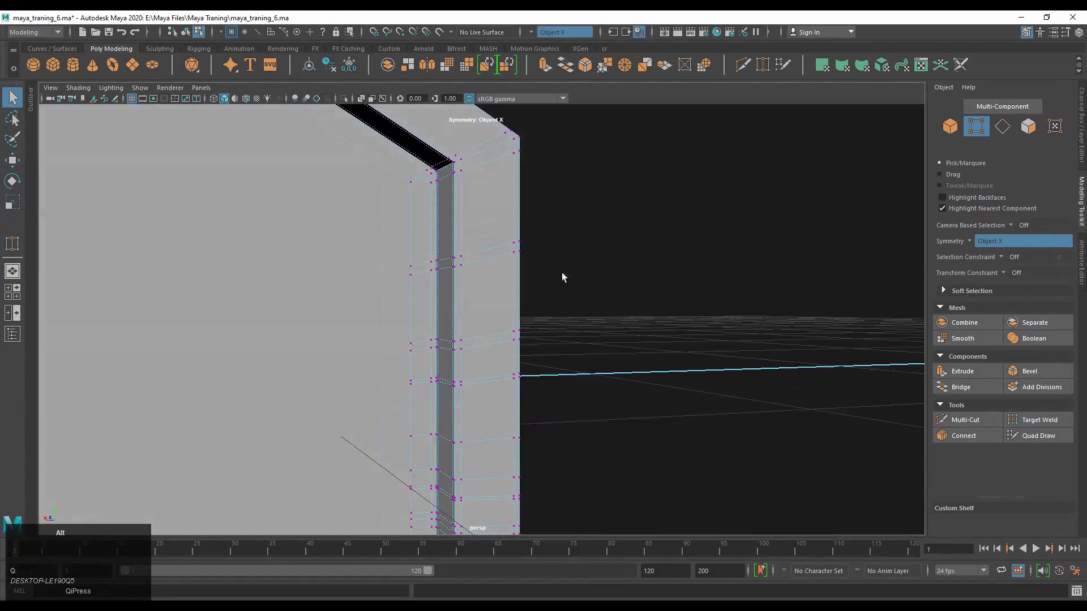
Select the horizontal edge loop beside the end recess and lower it to about 0.24 in Y.
right_drag(562, 273, 561, 227)
click(452, 277)
alt+middle_drag(453, 277, 463, 282)
alt+right_drag(463, 281, 532, 387)
alt+drag(532, 387, 521, 389)
shift+double_click(521, 389)
key(w)
alt+middle_drag(521, 389, 526, 337)
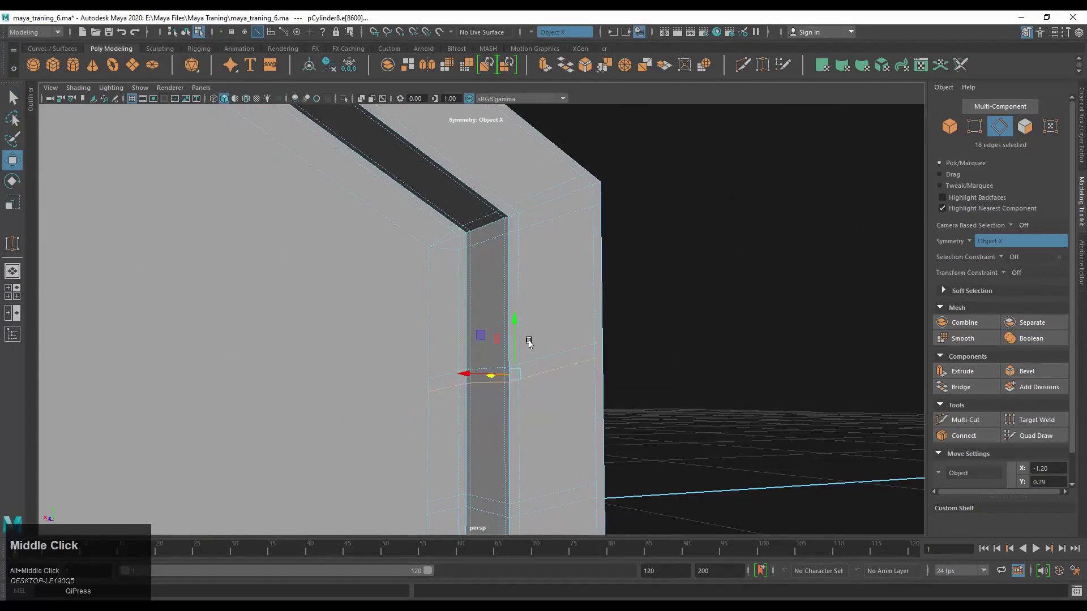
alt+drag(526, 337, 473, 376)
alt+scroll(500, 310, up, 3)
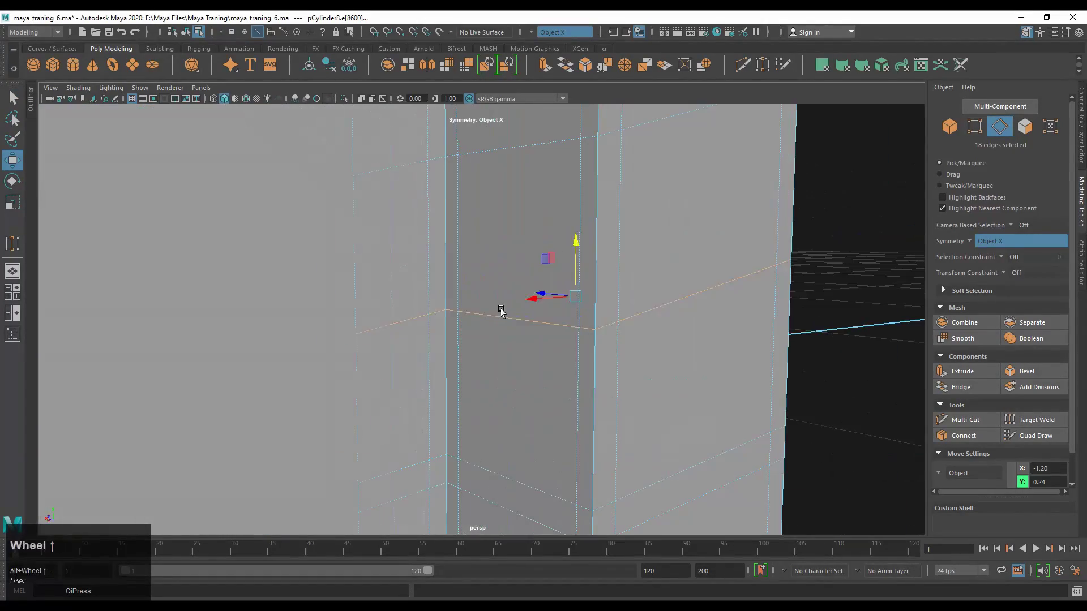
Adjust the vertical spacing of the lower horizontal edge loops crossing the side of the end recess.
click(501, 311)
alt+drag(501, 311, 581, 362)
alt+drag(471, 308, 478, 335)
scroll(538, 389, down, 2)
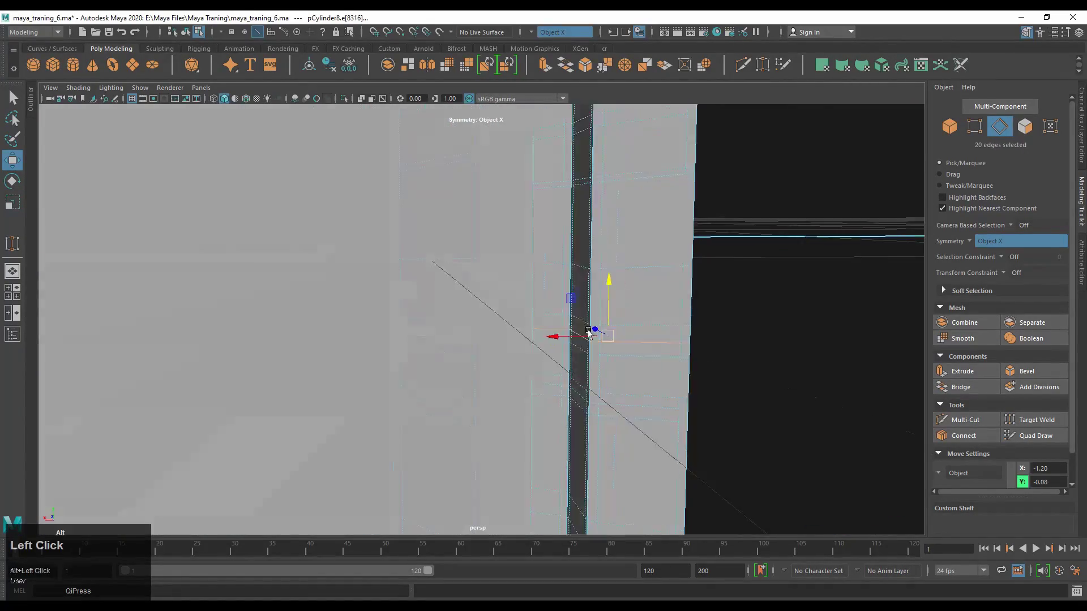
alt+drag(588, 334, 505, 278)
double_click(442, 369)
alt+drag(496, 394, 543, 334)
alt+drag(538, 384, 468, 404)
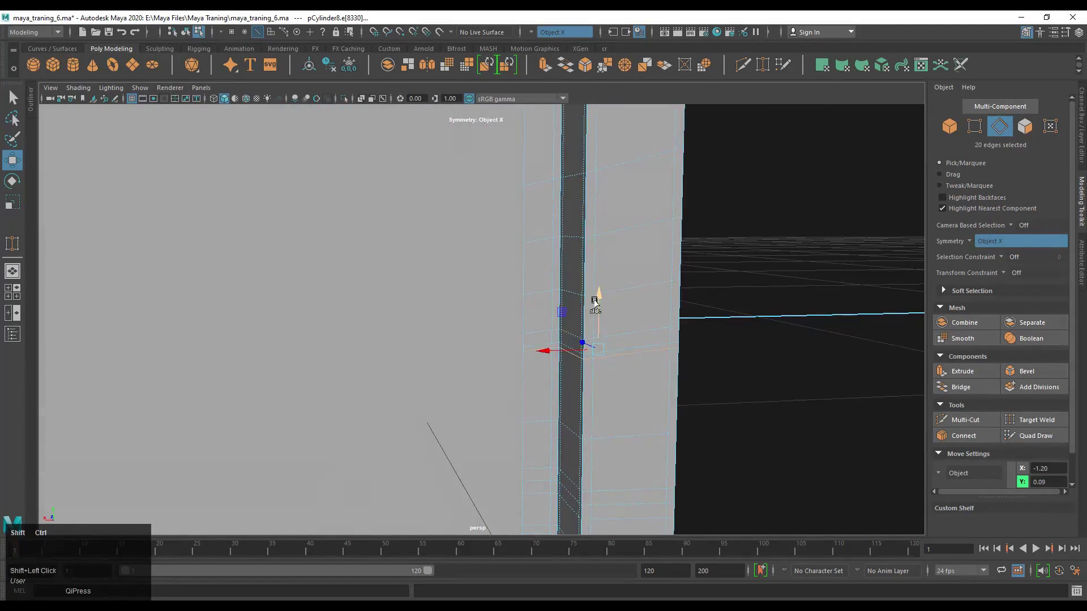
alt+drag(594, 304, 461, 372)
alt+middle_drag(461, 371, 594, 322)
alt+drag(594, 323, 522, 299)
Weld vertices along the side border of the inner end face into neighbouring ones with Target Weld.
right_drag(522, 299, 522, 327)
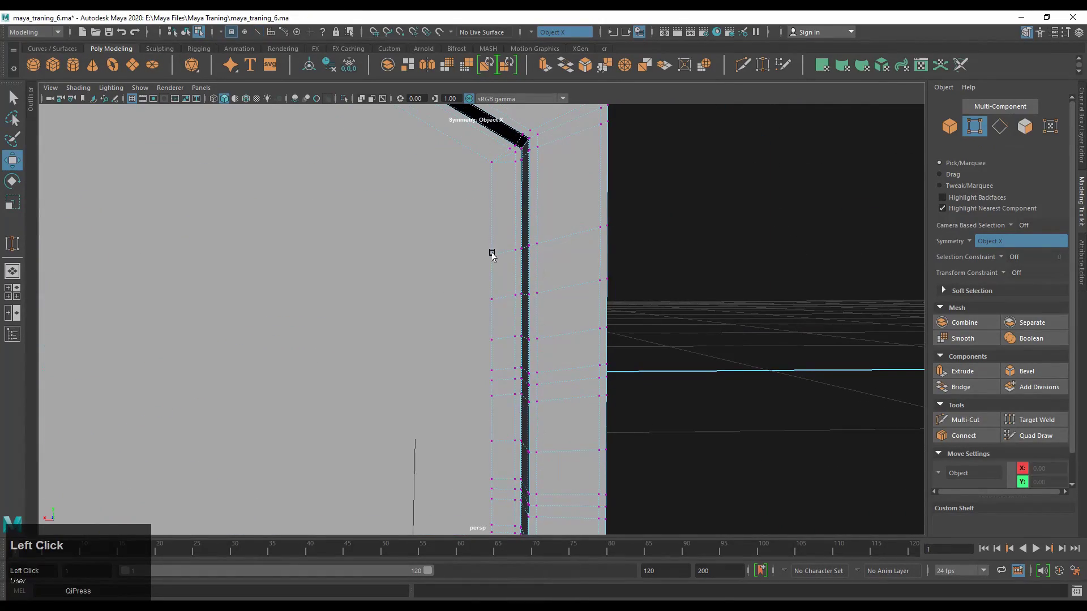
drag(492, 288, 491, 298)
alt+drag(491, 299, 433, 358)
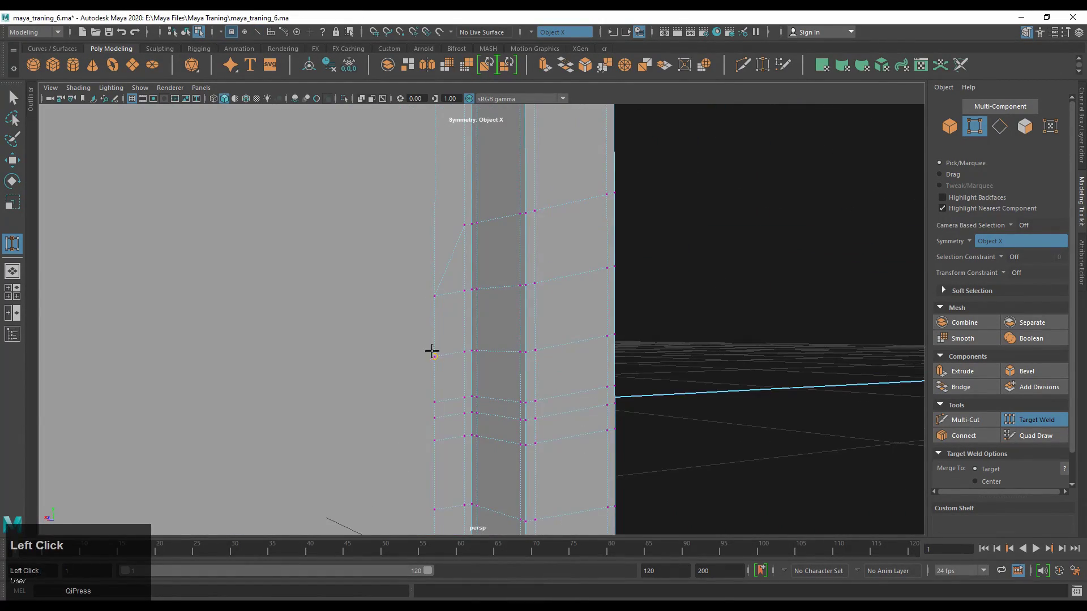
alt+drag(552, 344, 487, 326)
drag(488, 325, 491, 306)
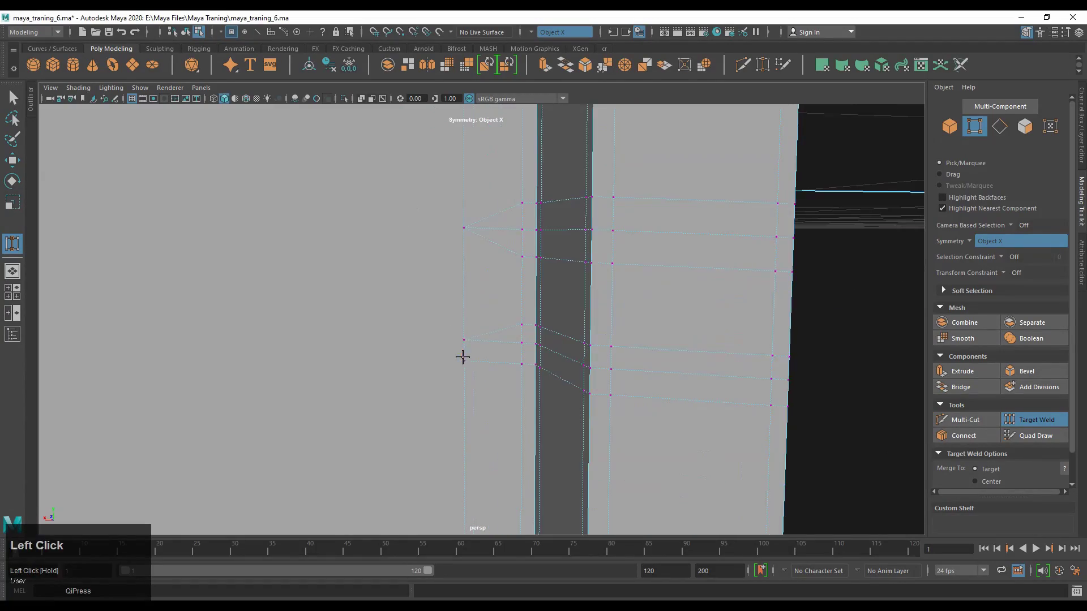
scroll(479, 406, down, 5)
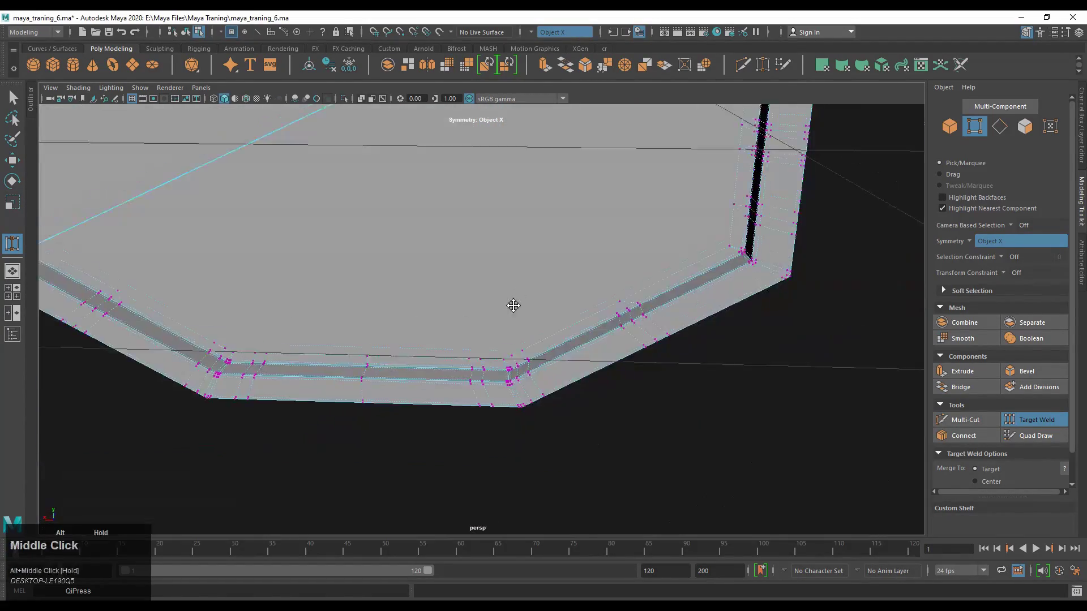
Cut a vertical centre line and several horizontal edges across the inner end face with Multi-Cut.
scroll(512, 305, up, 5)
alt+middle_drag(545, 262, 556, 293)
alt+drag(557, 292, 611, 344)
alt+middle_drag(611, 344, 606, 230)
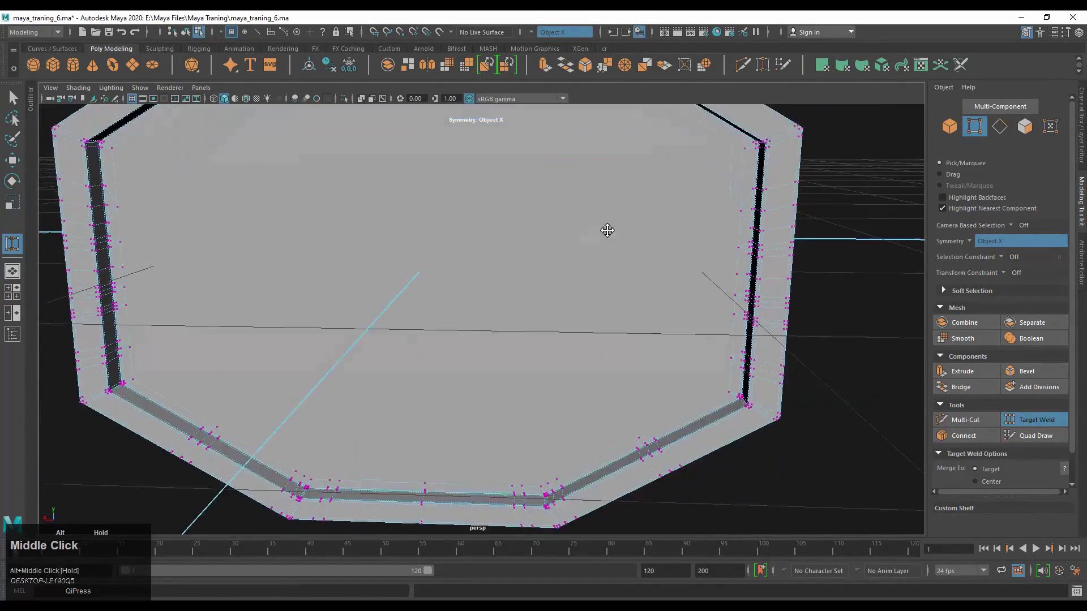
alt+drag(606, 230, 537, 225)
key(m)
alt+middle_drag(537, 225, 544, 237)
alt+drag(543, 237, 766, 283)
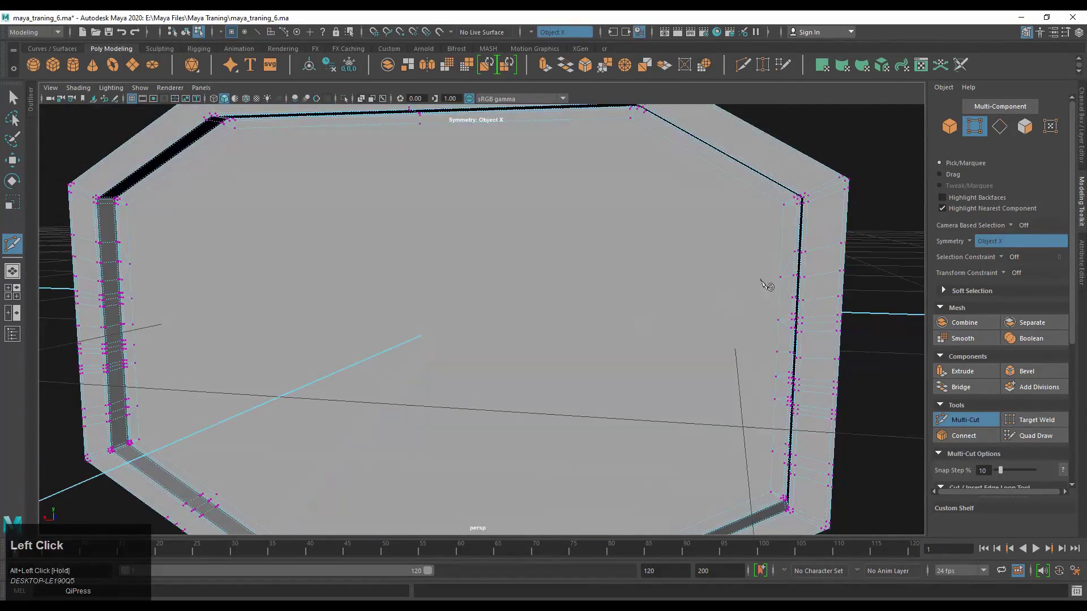
alt+middle_drag(767, 283, 451, 253)
alt+right_drag(451, 253, 751, 226)
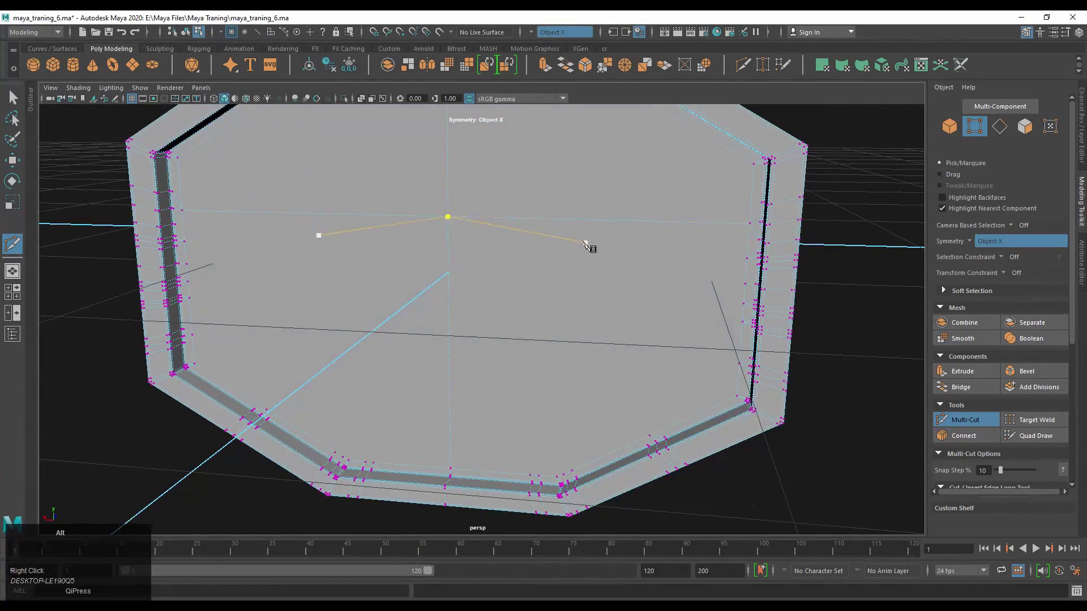
click(730, 255)
alt+drag(730, 255, 463, 339)
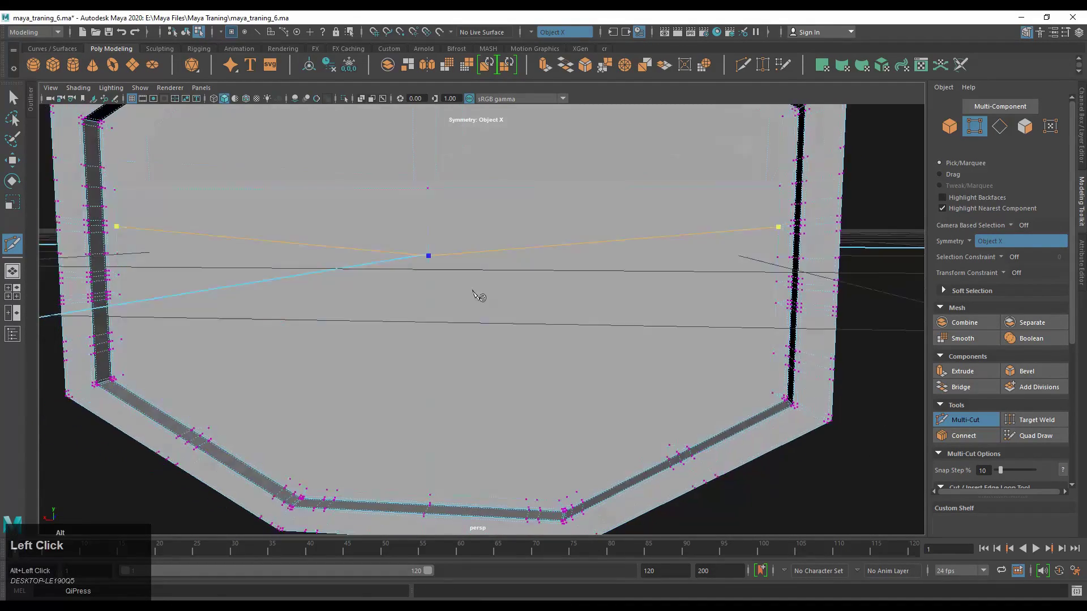
key(ctrl+z)
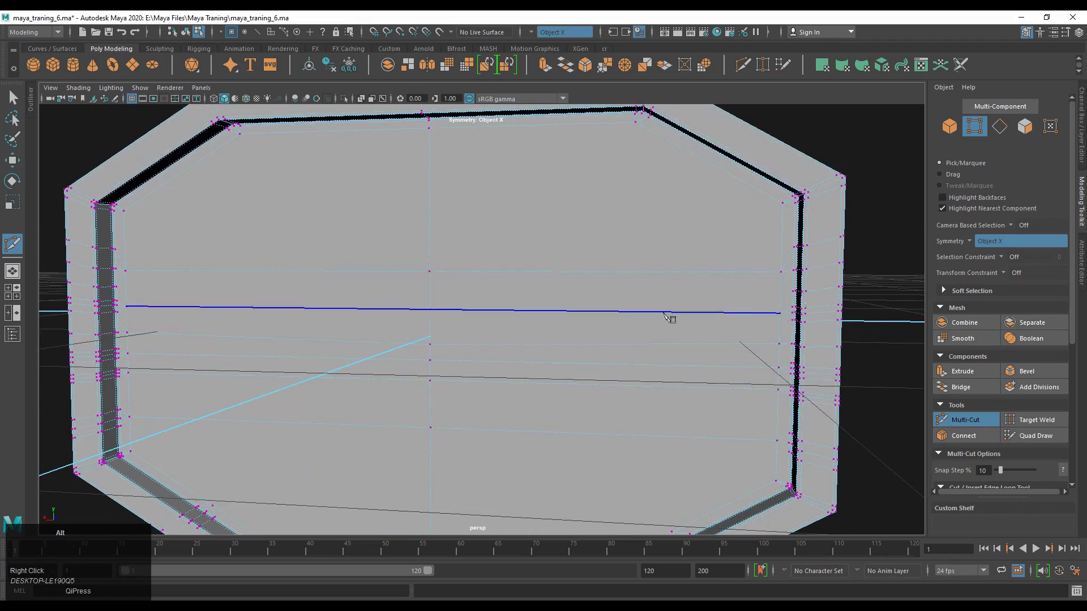
Cut symmetric vertical edges through the inner end face on both sides of its centre line.
alt+right_drag(667, 315, 600, 371)
alt+drag(600, 371, 569, 165)
alt+drag(624, 354, 584, 368)
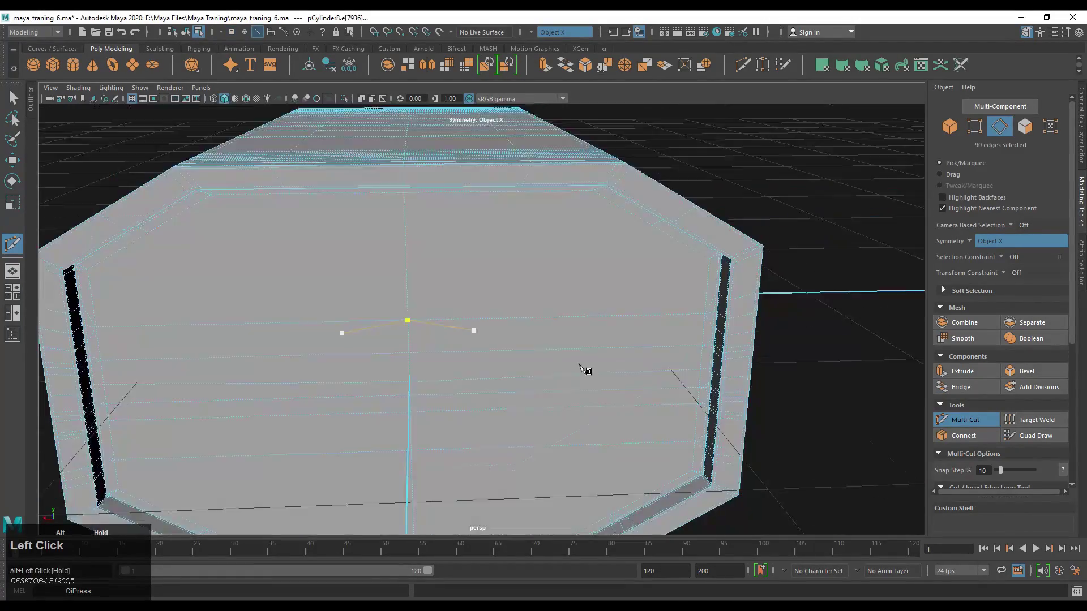
right_drag(637, 193, 522, 165)
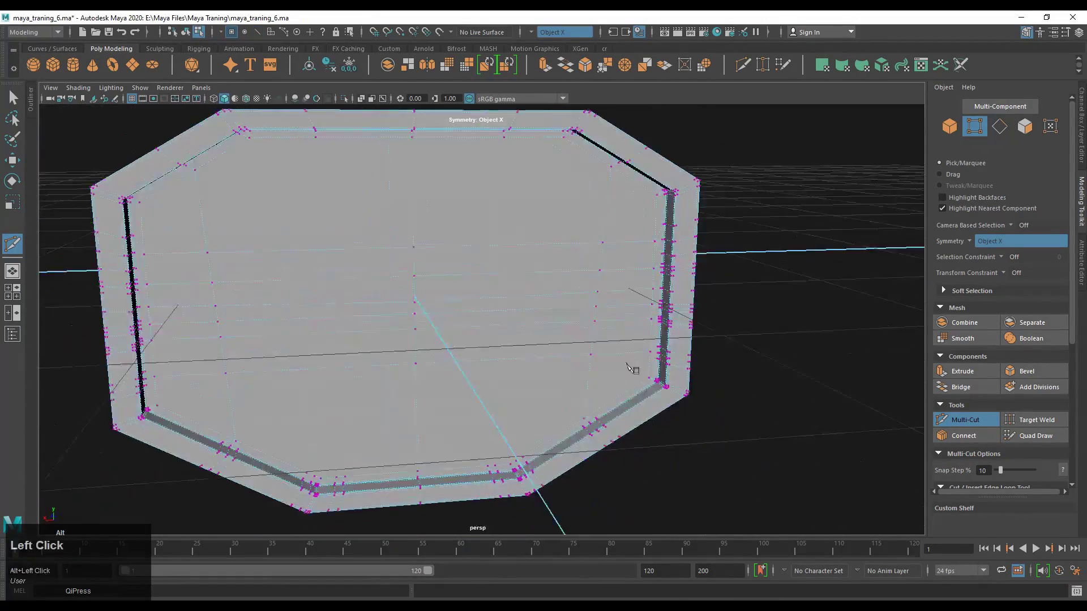
alt+drag(632, 369, 623, 317)
alt+middle_drag(623, 318, 623, 331)
alt+drag(566, 129, 589, 237)
alt+middle_drag(589, 238, 591, 396)
alt+scroll(591, 451, up, 3)
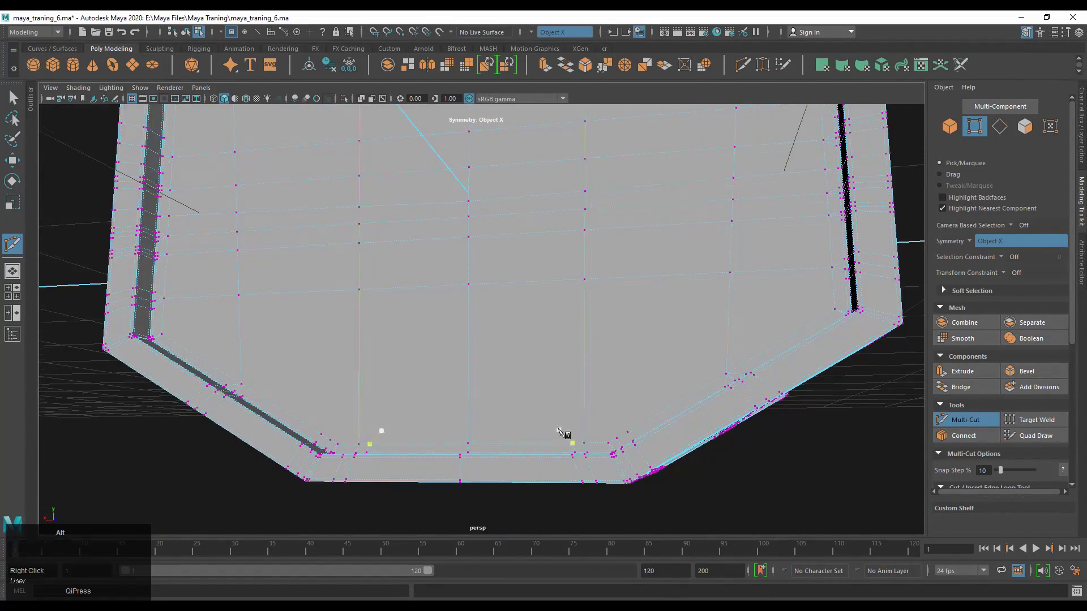
Cut a second vertical edge beside each inner column of the end face.
scroll(560, 431, down, 5)
alt+middle_drag(628, 203, 616, 335)
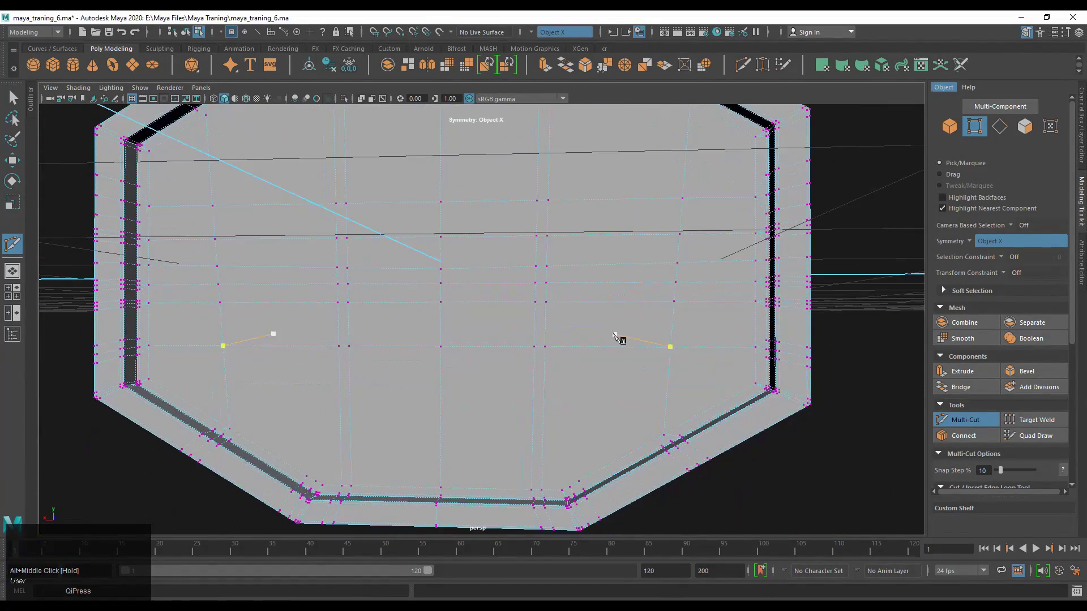
click(566, 495)
scroll(566, 495, down, 4)
alt+middle_drag(566, 494, 663, 254)
alt+drag(662, 255, 595, 194)
right_click(595, 194)
Cut a horizontal edge across the end face between its lower side corners and leave Multi-Cut.
alt+middle_drag(595, 193, 602, 260)
scroll(602, 259, up, 2)
alt+drag(750, 282, 674, 356)
alt+scroll(674, 356, down, 1)
alt+middle_drag(610, 365, 704, 365)
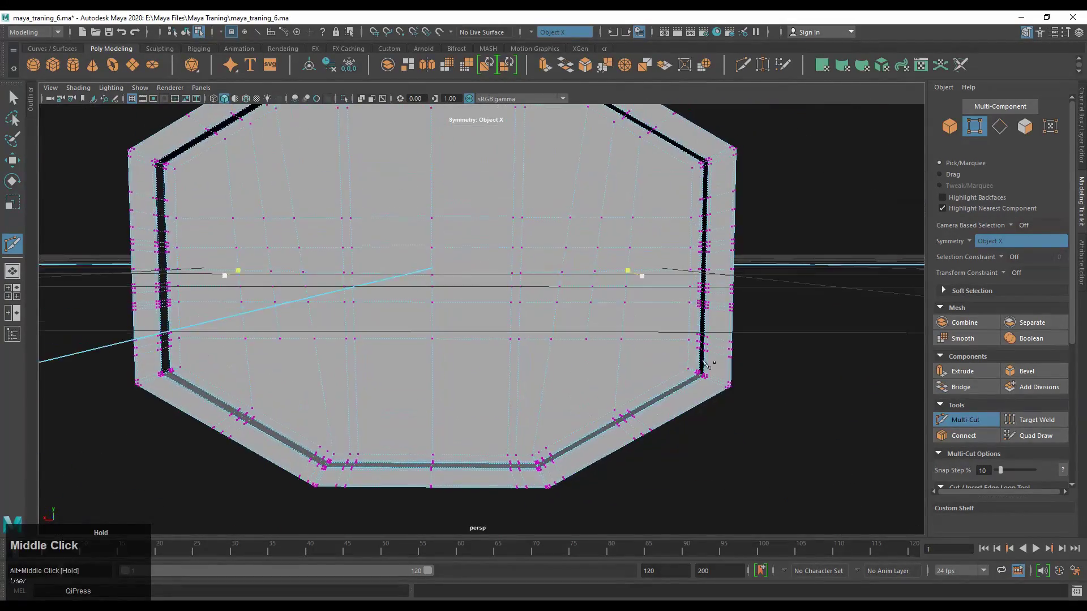
click(409, 371)
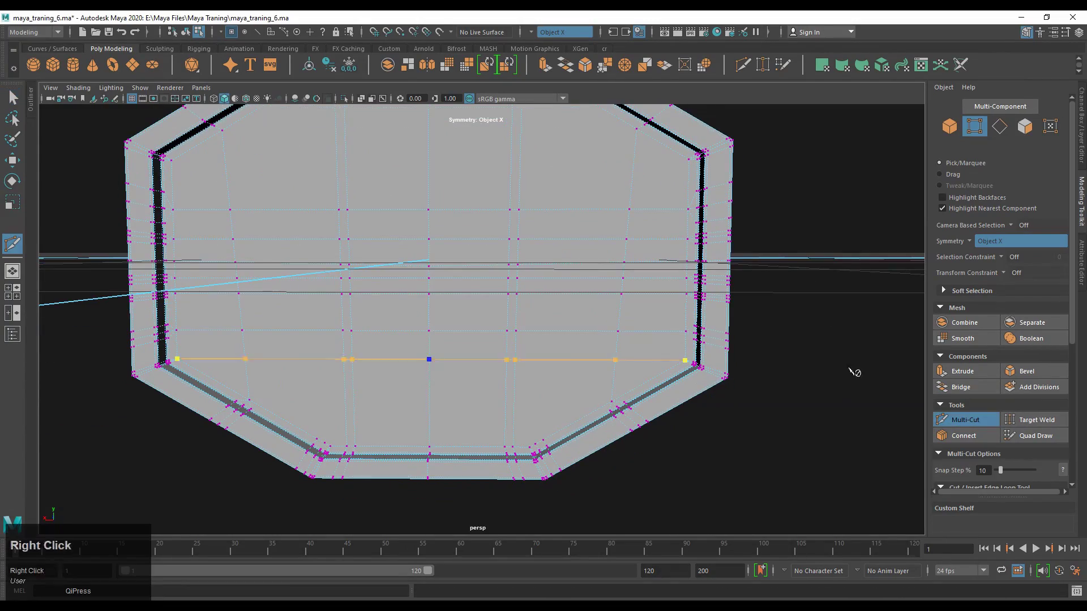
key(q)
Remove the outermost vertical cut edges on both sides of the inner end face.
right_drag(601, 261, 601, 220)
alt+drag(601, 220, 421, 290)
alt+middle_drag(422, 290, 634, 364)
key(ctrl+x)
mouse_move(633, 364)
alt+mouse_down()
mouse_move(521, 354)
mouse_move(633, 362)
alt+mouse_up()
scroll(520, 354, up, 5)
alt+middle_drag(633, 362, 554, 394)
key(ctrl+z)
scroll(633, 361, down, 3)
alt+drag(553, 394, 596, 338)
click(596, 216)
alt+middle_drag(592, 346, 611, 289)
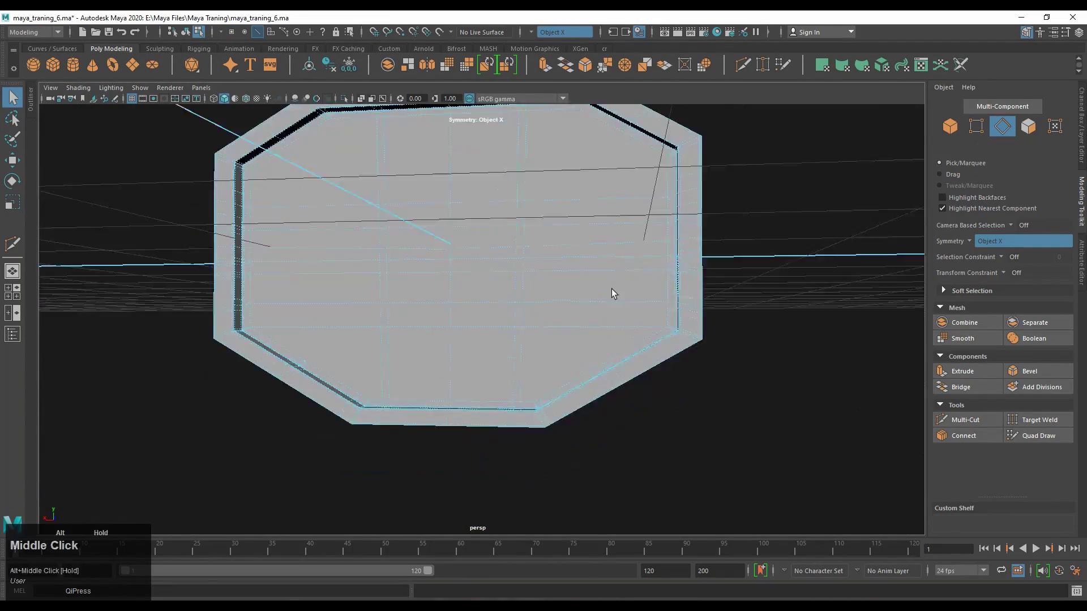
Select the lower corner vertices and the upper diagonal border vertices of the end face and connect them.
scroll(617, 283, up, 5)
alt+middle_drag(770, 402, 687, 277)
scroll(679, 280, up, 2)
right_drag(583, 298, 466, 309)
shift+click(563, 428)
scroll(602, 297, down, 6)
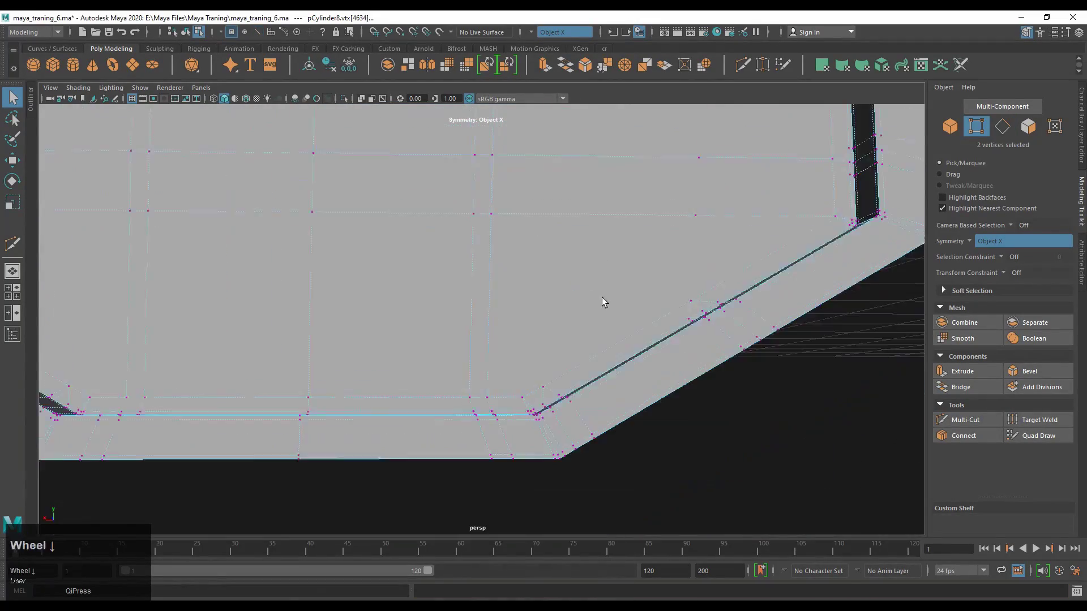
alt+drag(602, 249, 587, 232)
shift+click(584, 189)
shift+right_drag(570, 253, 563, 316)
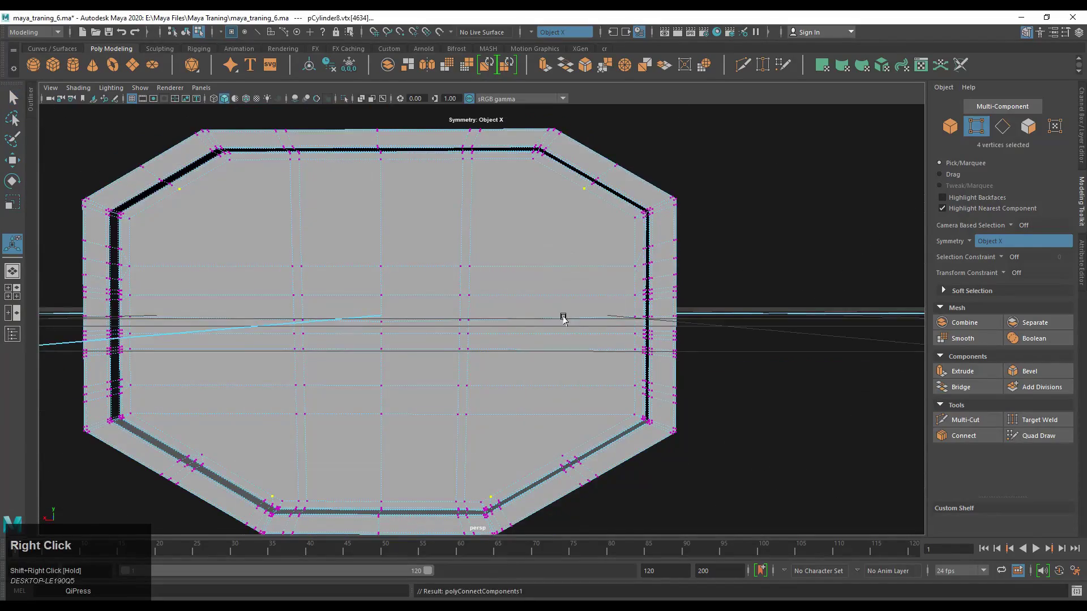
Cut symmetric edges with Multi-Cut from the lower inner corners up to the upper border of the end face.
alt+drag(589, 317, 624, 333)
scroll(624, 333, up, 3)
alt+middle_drag(522, 402, 531, 367)
shift+right_drag(531, 366, 527, 419)
alt+drag(526, 397, 486, 428)
alt+right_drag(487, 429, 452, 396)
alt+drag(487, 368, 523, 442)
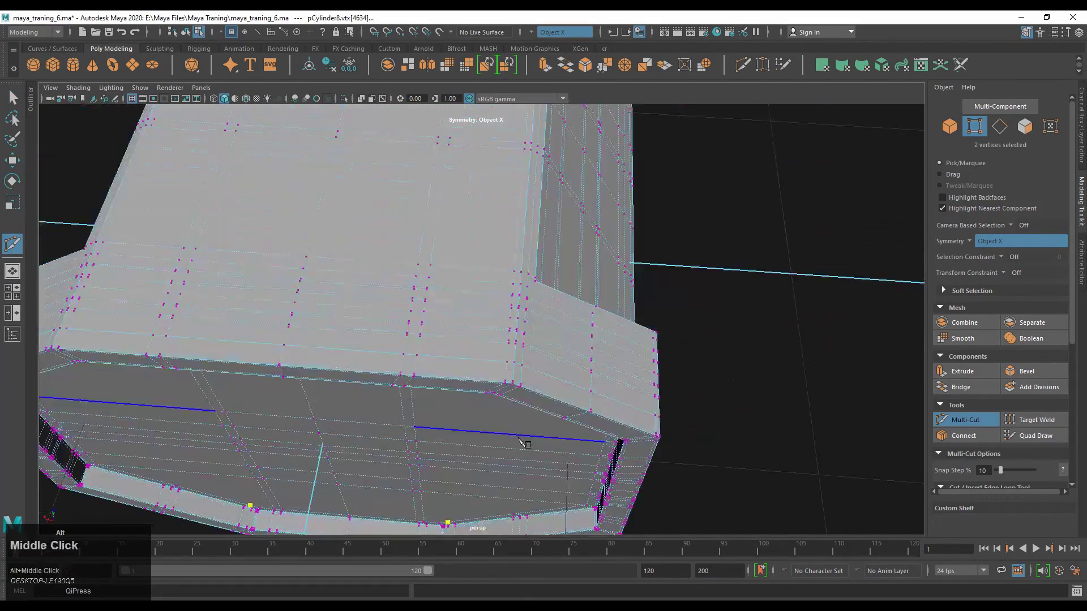
alt+middle_drag(523, 443, 589, 245)
alt+right_drag(589, 245, 566, 226)
click(552, 123)
alt+right_drag(544, 317, 623, 362)
click(535, 409)
right_click(697, 447)
alt+right_drag(697, 447, 622, 408)
alt+drag(680, 397, 639, 422)
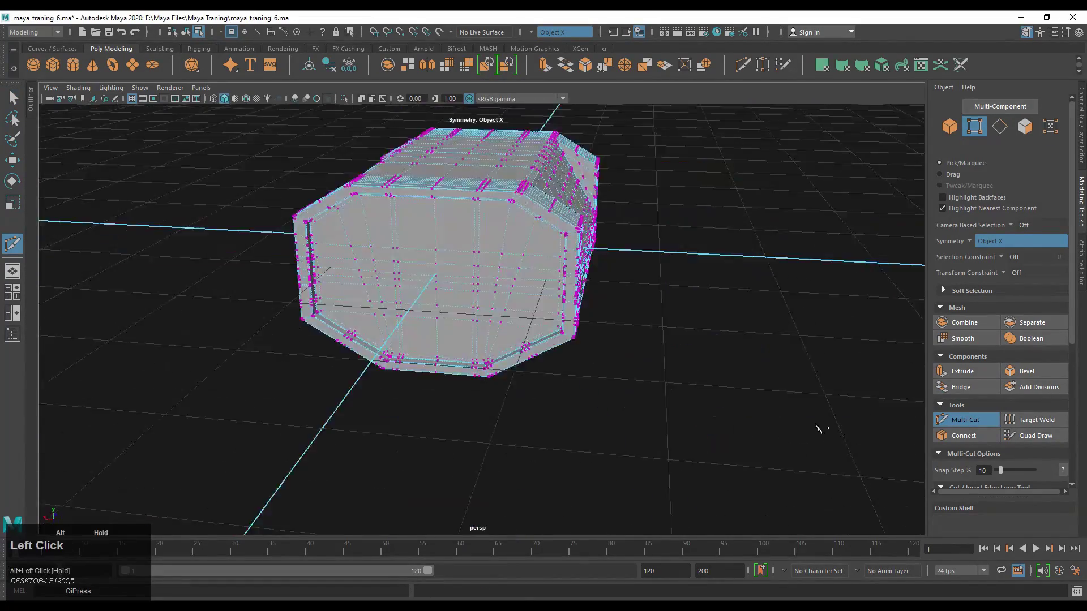
Preview the container smoothed and examine its end face.
key(q)
alt+drag(623, 339, 572, 300)
right_drag(570, 298, 629, 282)
key(3)
click(750, 352)
alt+drag(600, 244, 641, 356)
click(640, 355)
alt+middle_drag(639, 355, 419, 385)
alt+right_drag(419, 385, 473, 354)
Select the cut edges across the inner end face and delete them.
right_drag(473, 354, 471, 307)
alt+middle_drag(471, 307, 509, 252)
click(523, 271)
shift+click(520, 381)
alt+right_drag(499, 360, 538, 430)
alt+middle_drag(538, 430, 567, 304)
shift+click(546, 397)
scroll(568, 304, down, 5)
alt+middle_drag(442, 363, 589, 264)
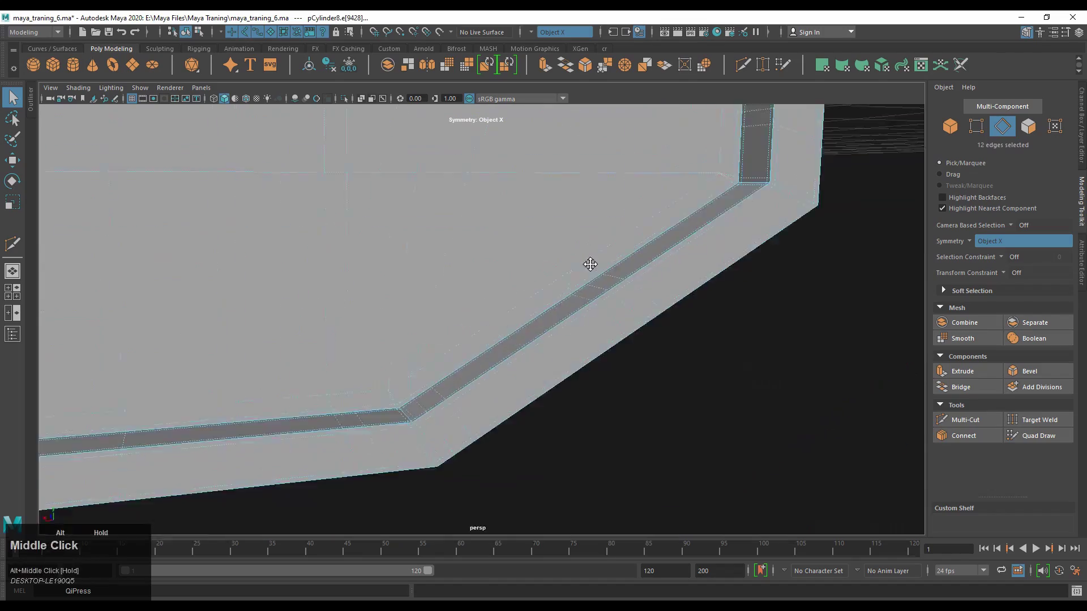
scroll(589, 264, up, 3)
click(483, 388)
key(Delete)
Select the whole inner end face and extrude it outward.
mouse_move(483, 388)
alt+middle_down()
mouse_move(667, 446)
mouse_move(480, 386)
alt+middle_up()
alt+scroll(480, 386, up, 2)
scroll(480, 386, down, 8)
alt+drag(480, 386, 340, 363)
alt+middle_drag(339, 362, 316, 371)
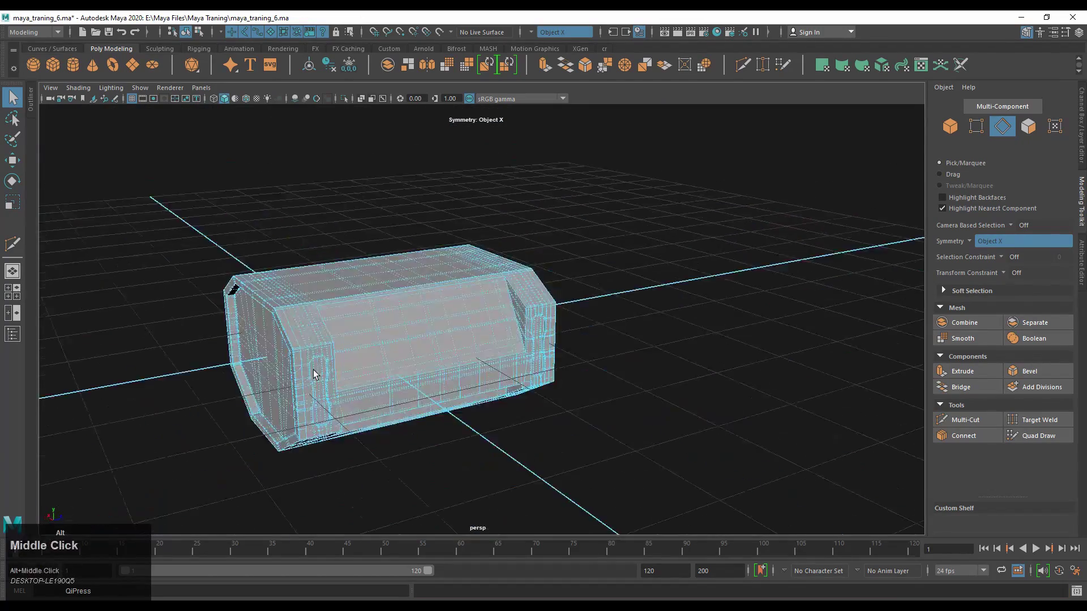
scroll(315, 371, up, 3)
right_drag(457, 299, 458, 341)
alt+drag(459, 341, 544, 362)
alt+middle_drag(543, 362, 438, 398)
alt+drag(438, 398, 627, 367)
click(464, 340)
key(ctrl+e)
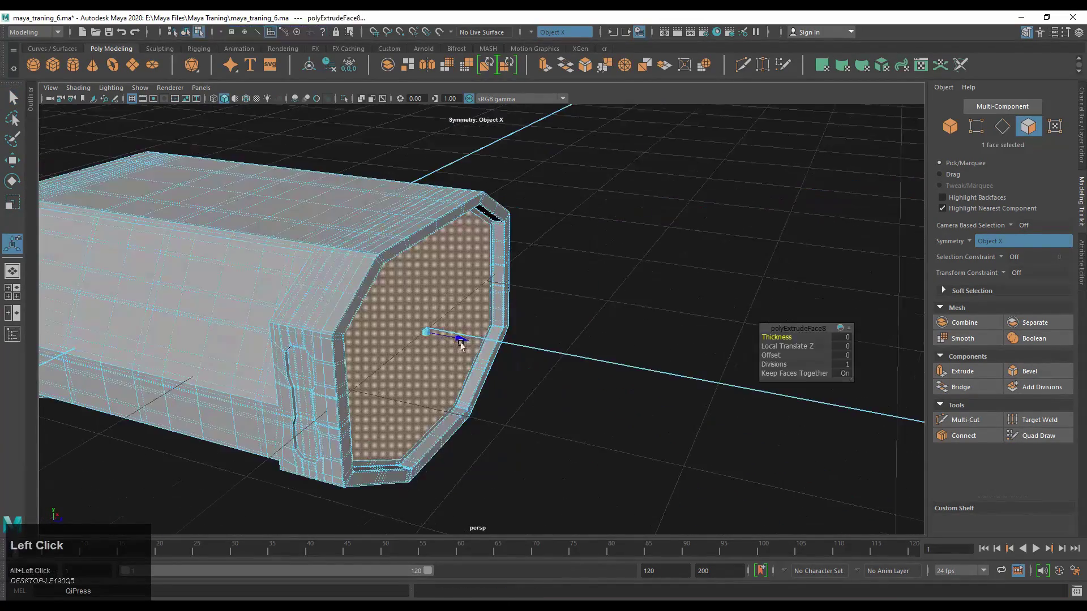
drag(461, 339, 480, 345)
alt+drag(793, 283, 679, 332)
Try tapering the extruded end face by scaling it down and moving it, and undo these changes.
key(r)
drag(497, 371, 475, 388)
key(w)
drag(452, 332, 546, 393)
scroll(554, 407, down, 5)
key(ctrl+z)
key(ctrl+z)
key(ctrl+z)
key(ctrl+z)
Extrude the inner end face outward with its front scaled down to form tapered side walls.
right_drag(509, 368, 555, 331)
click(600, 317)
alt+drag(543, 351, 498, 317)
click(406, 334)
scroll(419, 339, up, 4)
right_drag(504, 315, 507, 349)
click(508, 349)
alt+drag(508, 349, 613, 354)
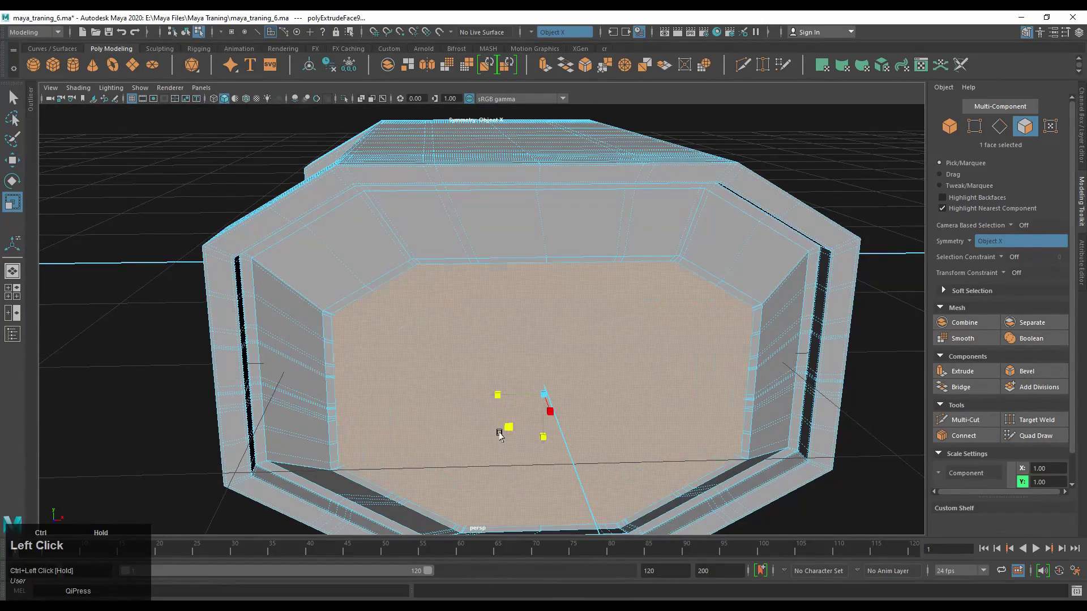
Extrude the front end face again and scale it inward to form a narrow rim around it.
ctrl+drag(499, 435, 508, 428)
scroll(533, 407, down, 3)
alt+drag(553, 389, 615, 368)
scroll(405, 350, up, 7)
alt+middle_drag(405, 349, 458, 296)
key(s)
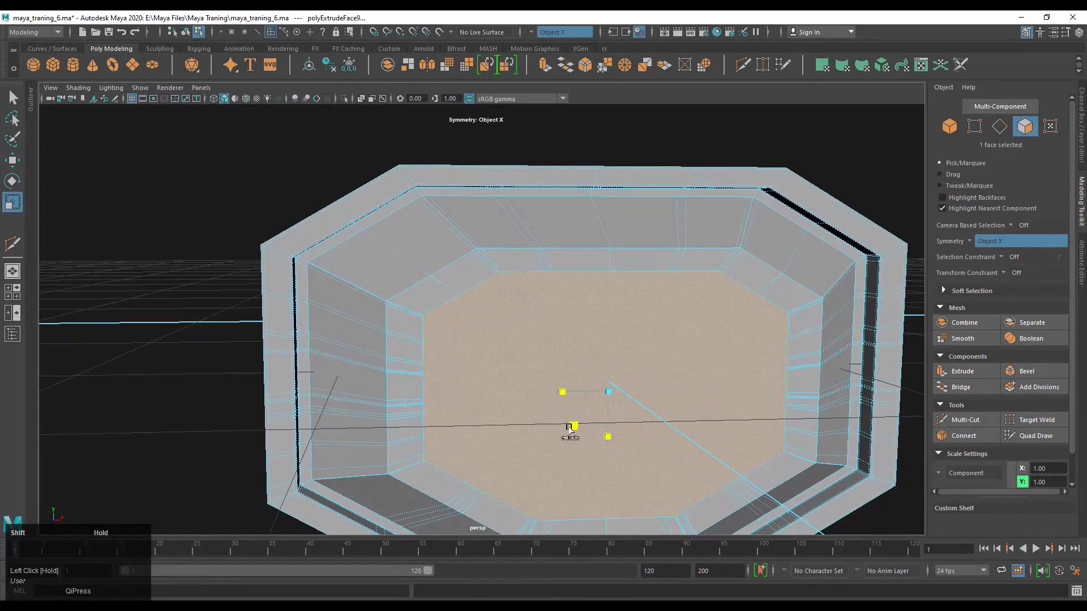
Insert two supporting edge loops around the narrow rim of the end cap.
alt+scroll(536, 390, up, 5)
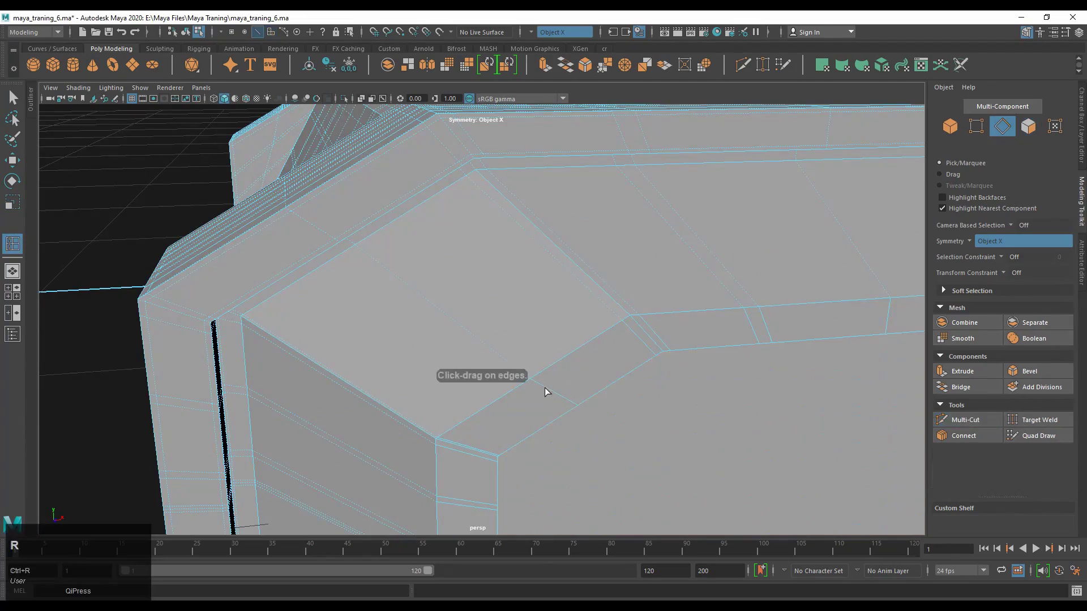
alt+drag(578, 315, 488, 376)
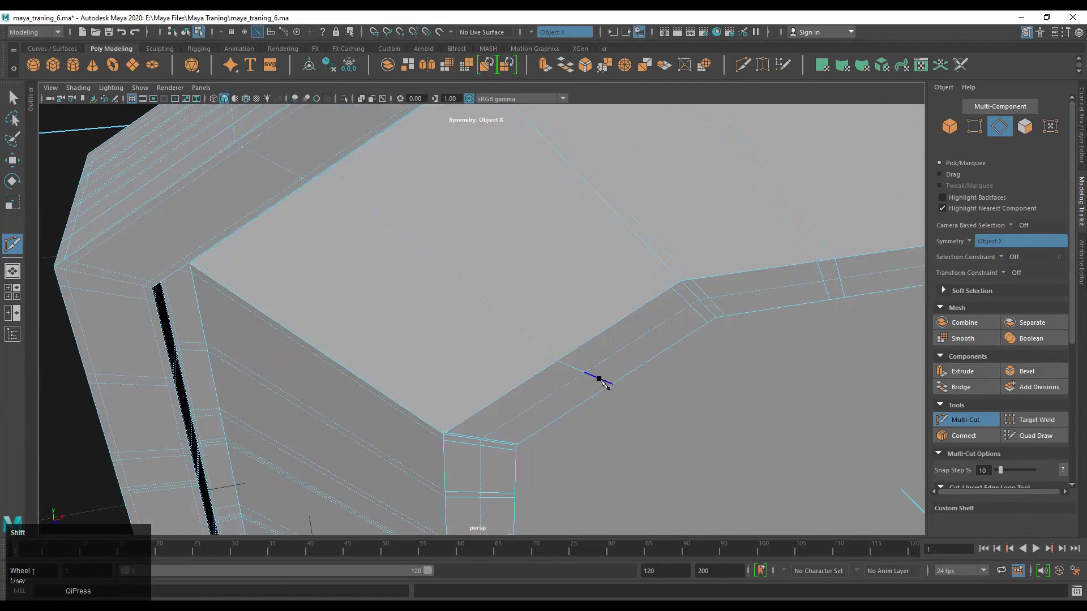
scroll(604, 384, down, 3)
alt+drag(605, 383, 556, 393)
scroll(538, 340, up, 6)
scroll(505, 362, down, 3)
scroll(504, 362, up, 3)
Target-weld the closely spaced vertices at the rim's upper inner corner.
right_drag(529, 339, 525, 301)
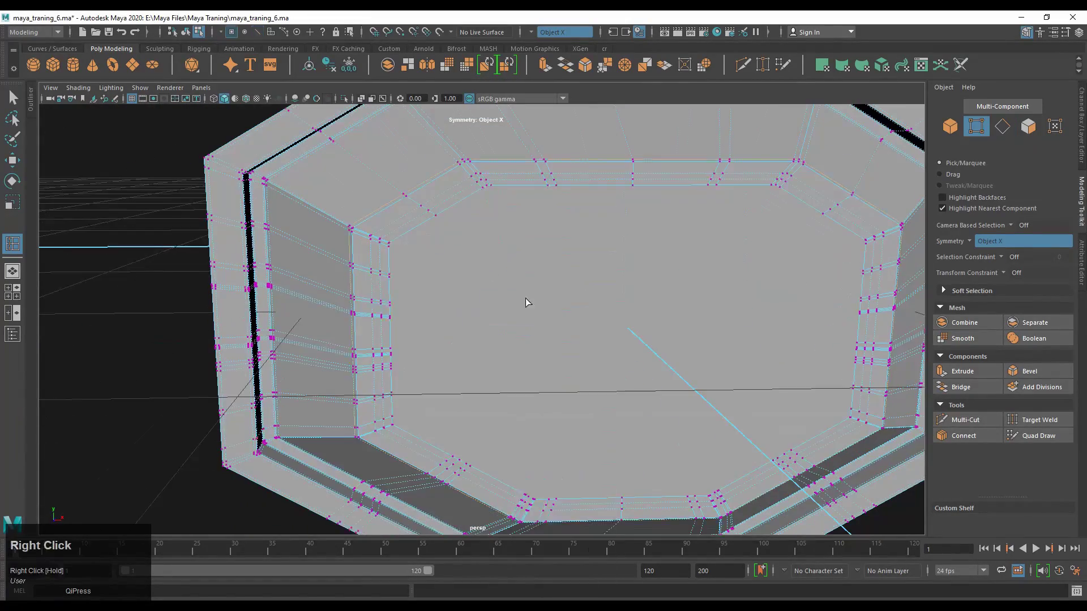
alt+drag(525, 301, 544, 283)
shift+right_drag(543, 283, 561, 259)
alt+drag(583, 503, 521, 219)
key(q)
alt+scroll(516, 291, up, 6)
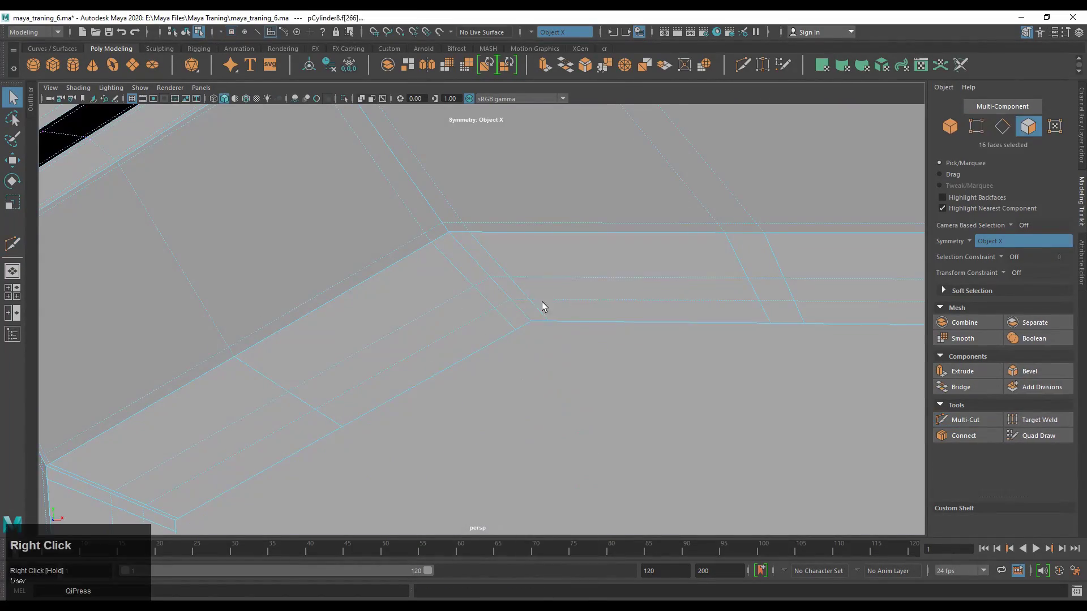
shift+right_drag(526, 283, 522, 340)
scroll(529, 451, up, 5)
drag(587, 340, 622, 332)
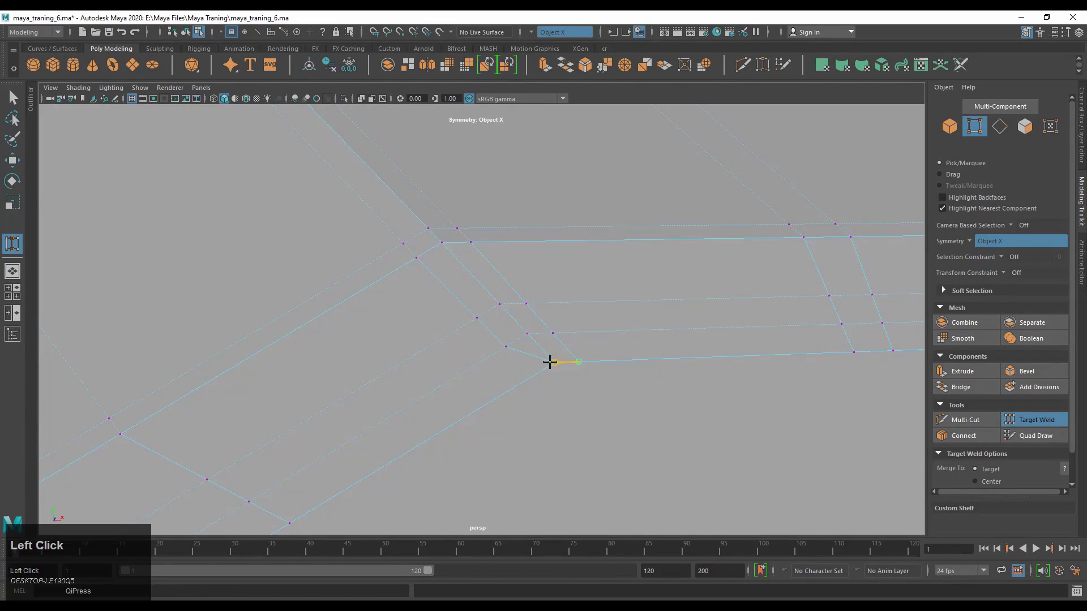
drag(550, 361, 550, 362)
Target-weld the closely spaced vertices at the rim's lower inner corner beside the bottom edge.
alt+middle_drag(549, 362, 429, 369)
alt+drag(404, 378, 449, 388)
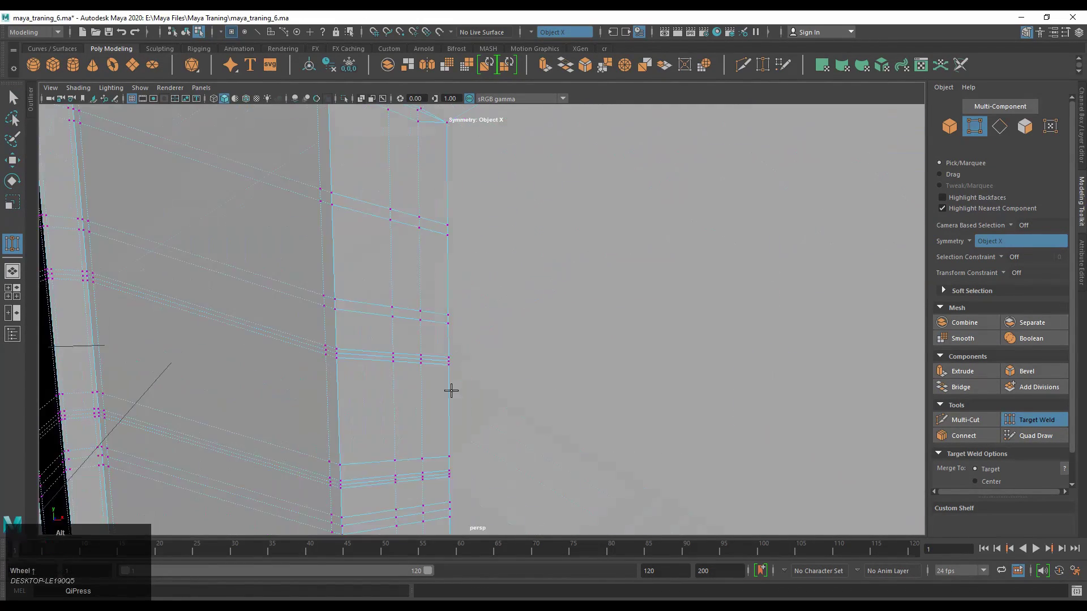
scroll(418, 379, down, 2)
alt+middle_drag(388, 367, 457, 323)
scroll(457, 322, down, 2)
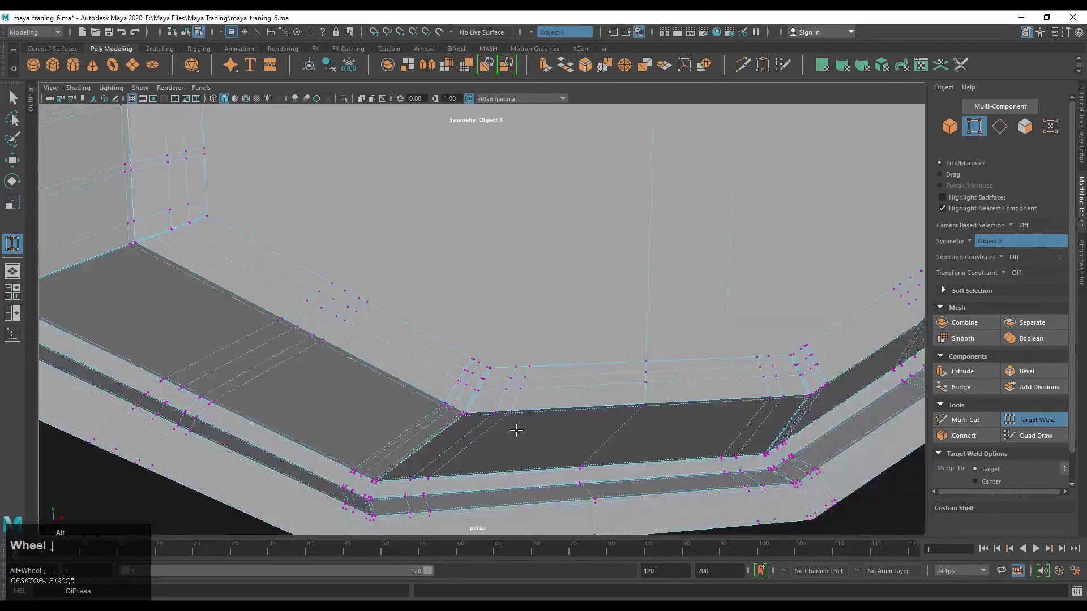
alt+right_drag(457, 323, 546, 352)
drag(472, 419, 496, 429)
drag(495, 429, 496, 428)
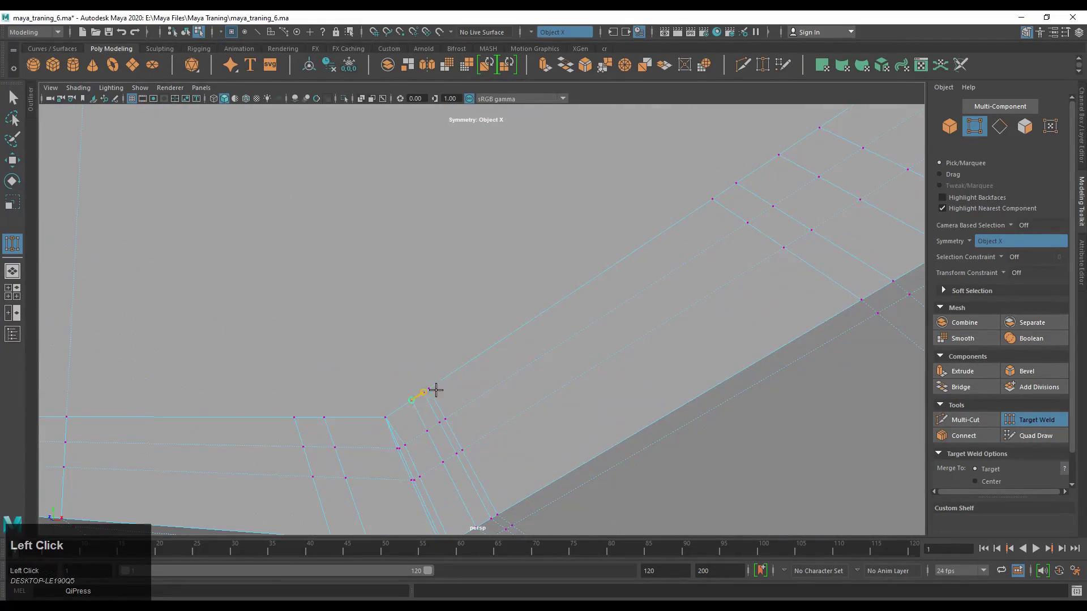
Target-weld the three closely spaced vertices on the vertical side of the rim's inner edge.
scroll(422, 400, down, 4)
alt+middle_drag(422, 400, 494, 509)
scroll(453, 369, down, 4)
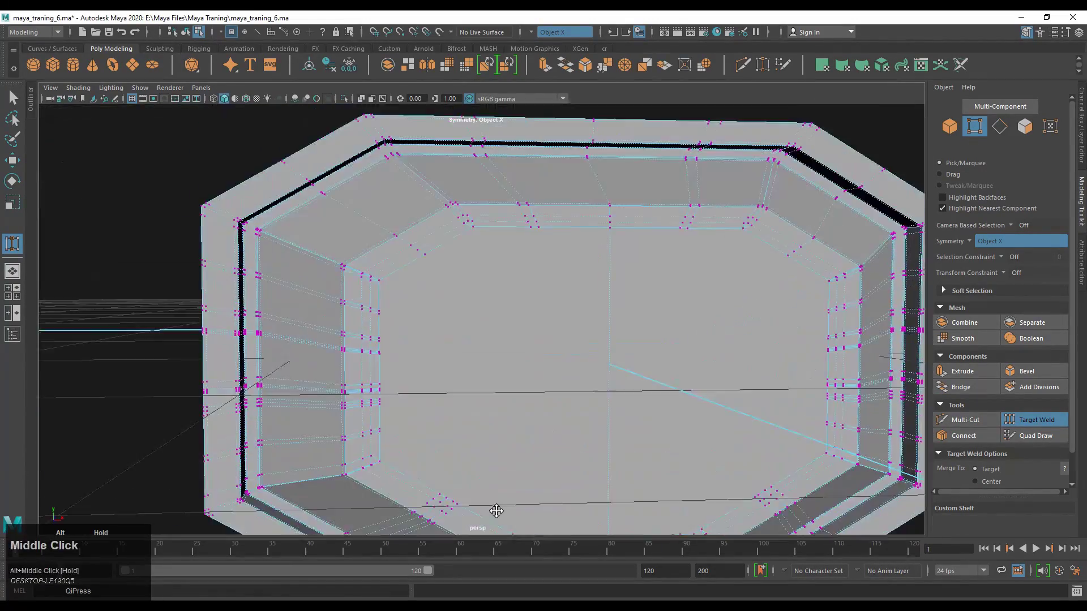
alt+drag(495, 510, 492, 450)
alt+middle_drag(492, 451, 515, 444)
scroll(545, 392, up, 5)
drag(427, 391, 427, 400)
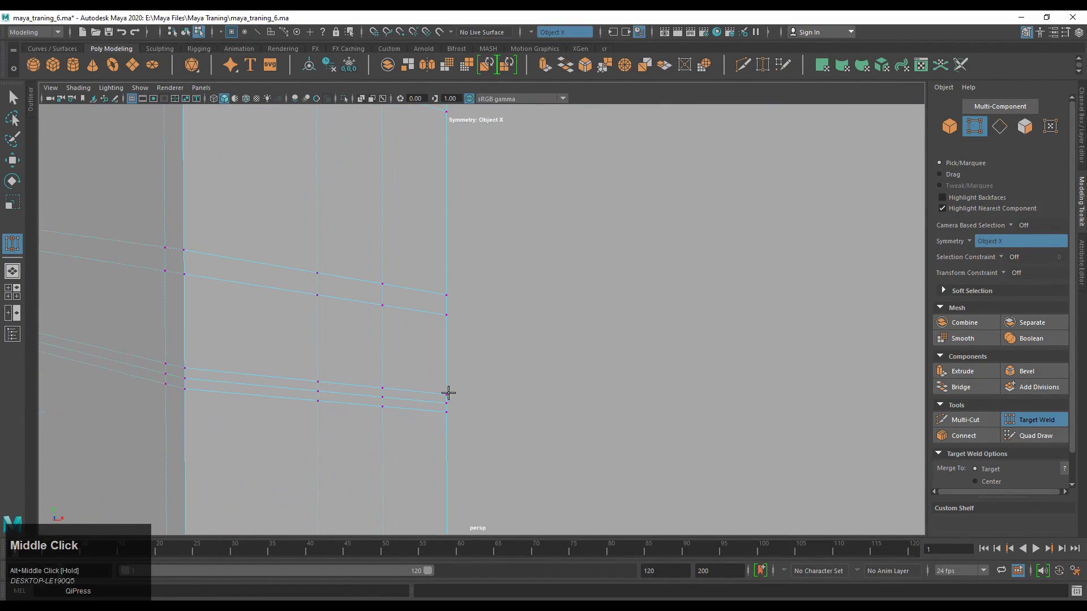
alt+middle_drag(447, 395, 531, 369)
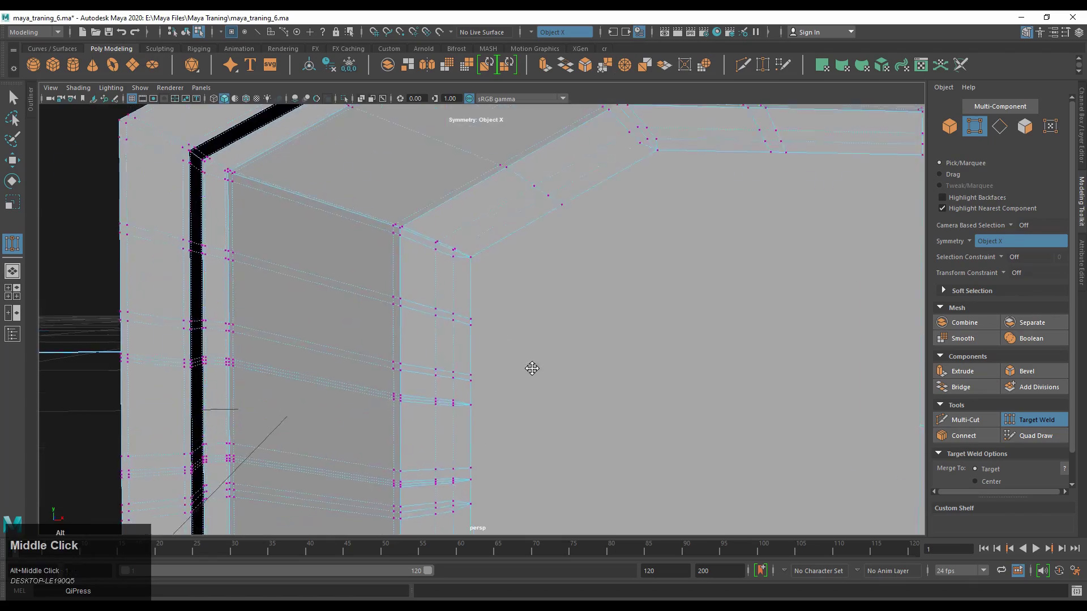
Target-weld the remaining close vertices along the lower part of the rim's inner edge.
scroll(444, 417, down, 3)
alt+middle_drag(444, 417, 625, 321)
alt+scroll(548, 405, down, 4)
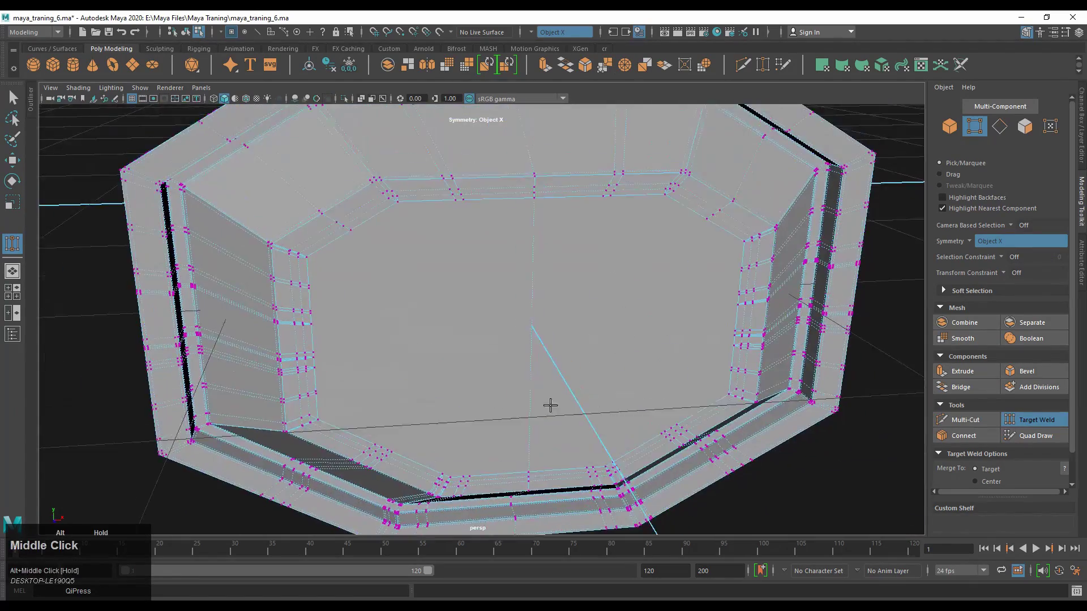
alt+scroll(339, 363, up, 5)
drag(354, 407, 354, 406)
scroll(354, 406, down, 4)
alt+drag(390, 390, 441, 366)
scroll(464, 378, up, 5)
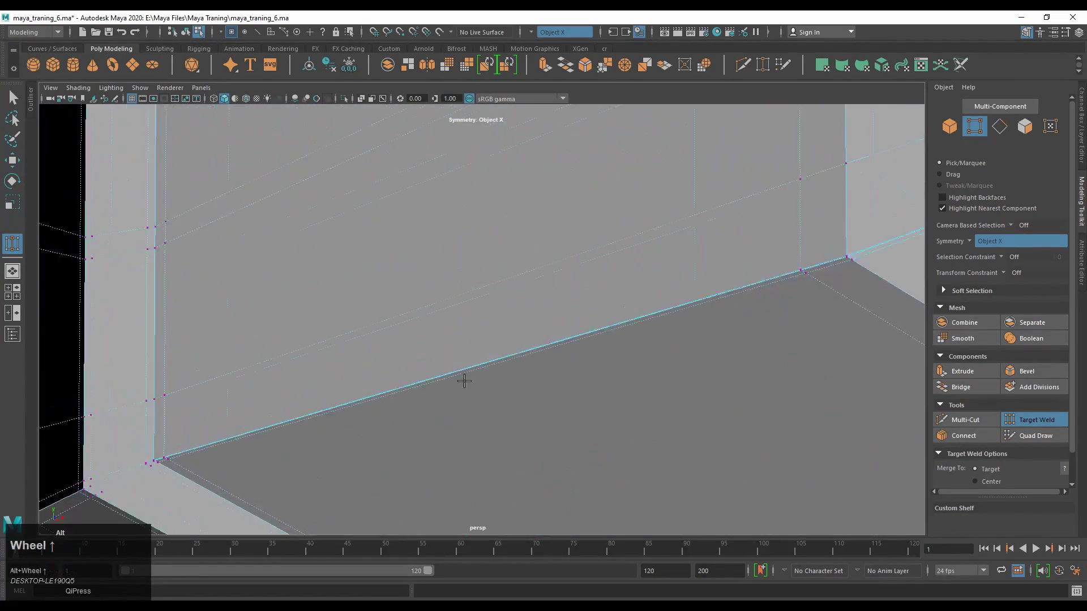
Try selecting the doubled edges around the recess's lower side corner and undo the changes.
scroll(463, 379, down, 4)
alt+middle_drag(463, 378, 421, 357)
scroll(416, 368, up, 4)
right_drag(414, 374, 412, 335)
key(ctrl+z)
key(ctrl+z)
key(ctrl+z)
key(ctrl+z)
key(ctrl+z)
key(ctrl+z)
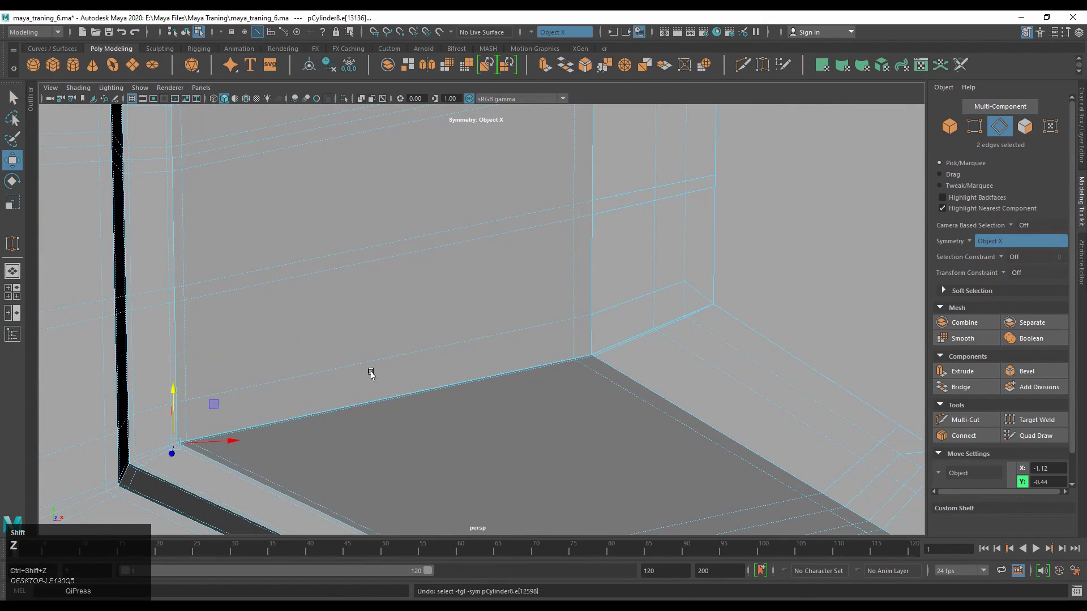
Try selecting the full edge loop along the lower side crease and undo the selections.
alt+middle_drag(370, 374, 661, 281)
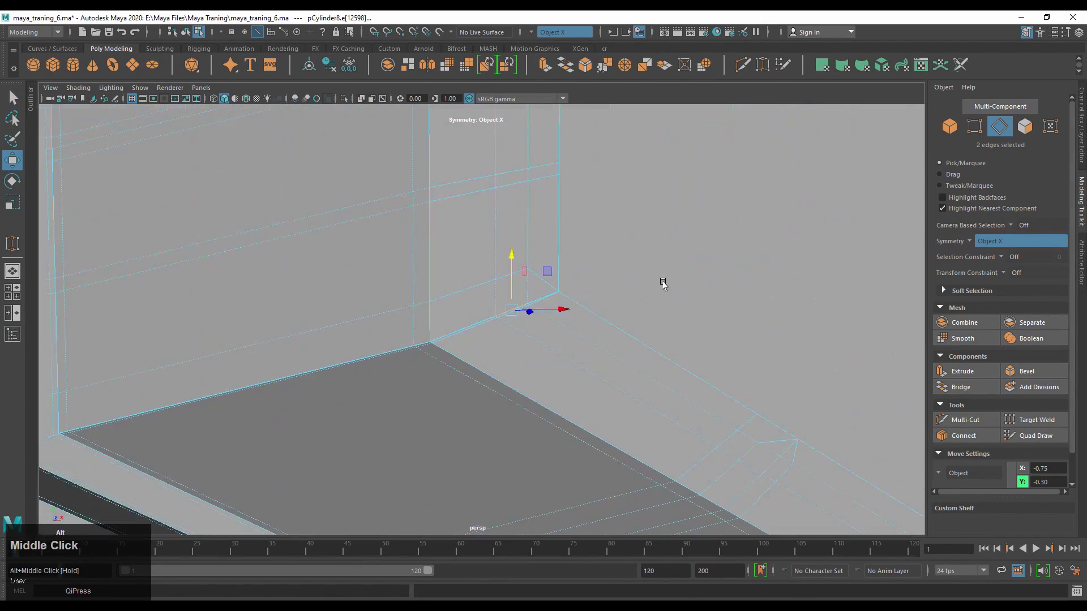
alt+drag(660, 281, 224, 370)
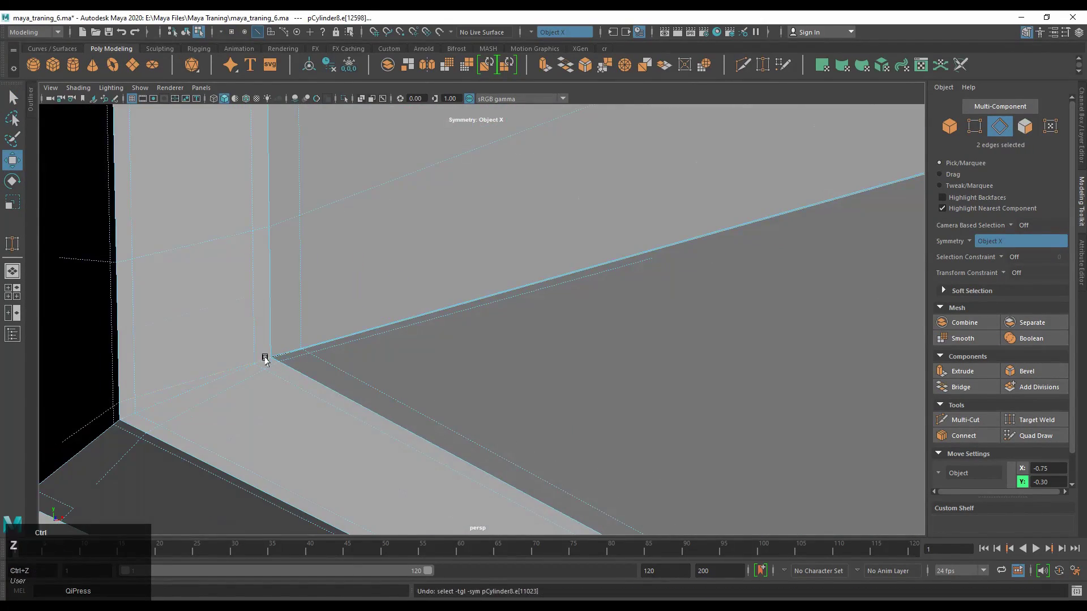
alt+middle_drag(265, 358, 572, 298)
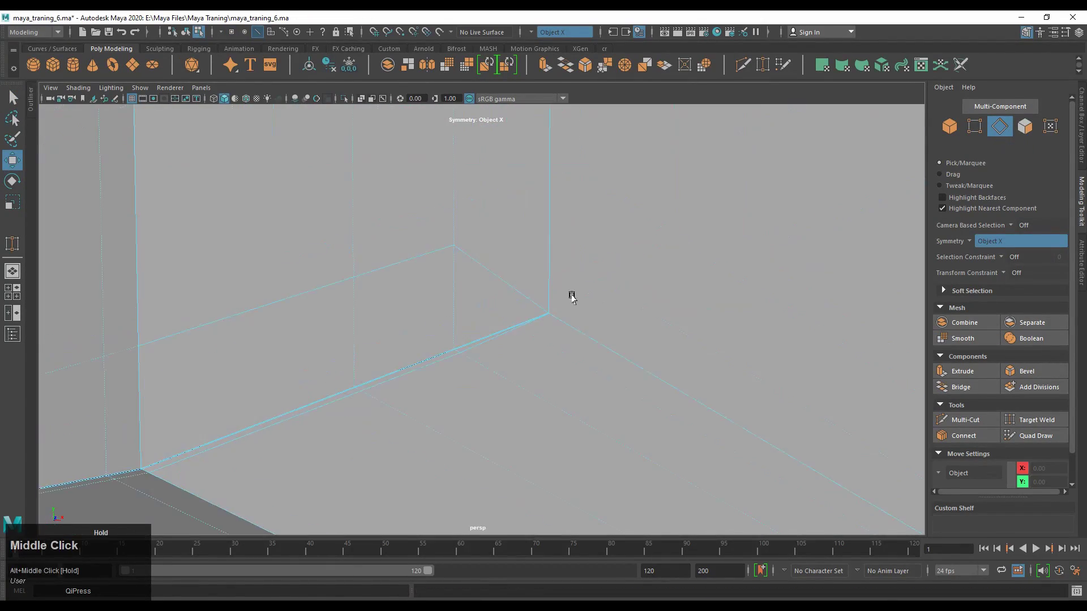
key(ctrl+z)
key(ctrl+z)
key(ctrl+z)
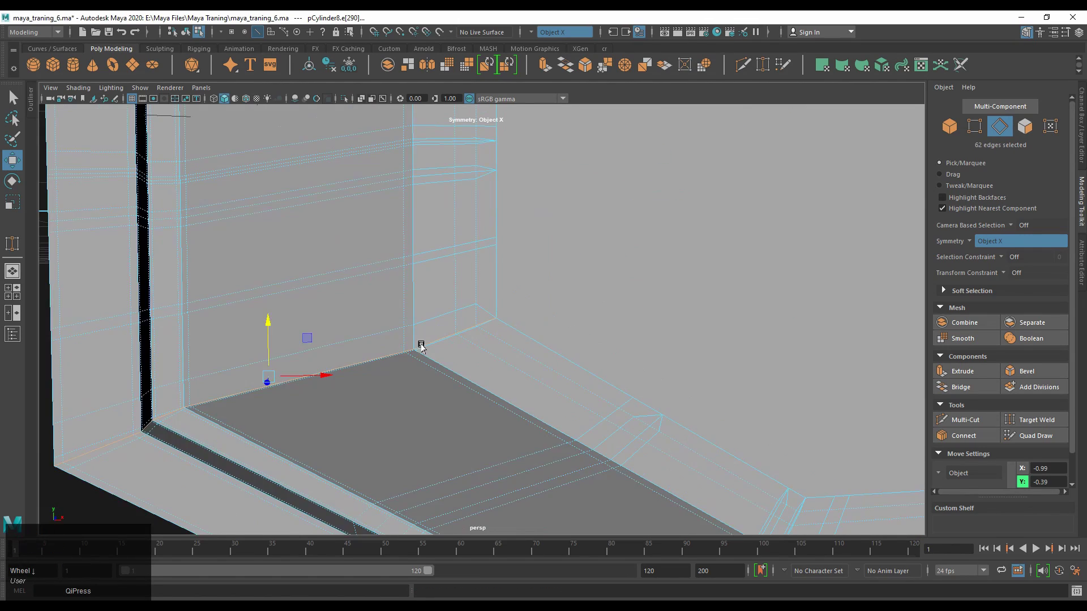
ctrl+shift+drag(447, 396, 444, 334)
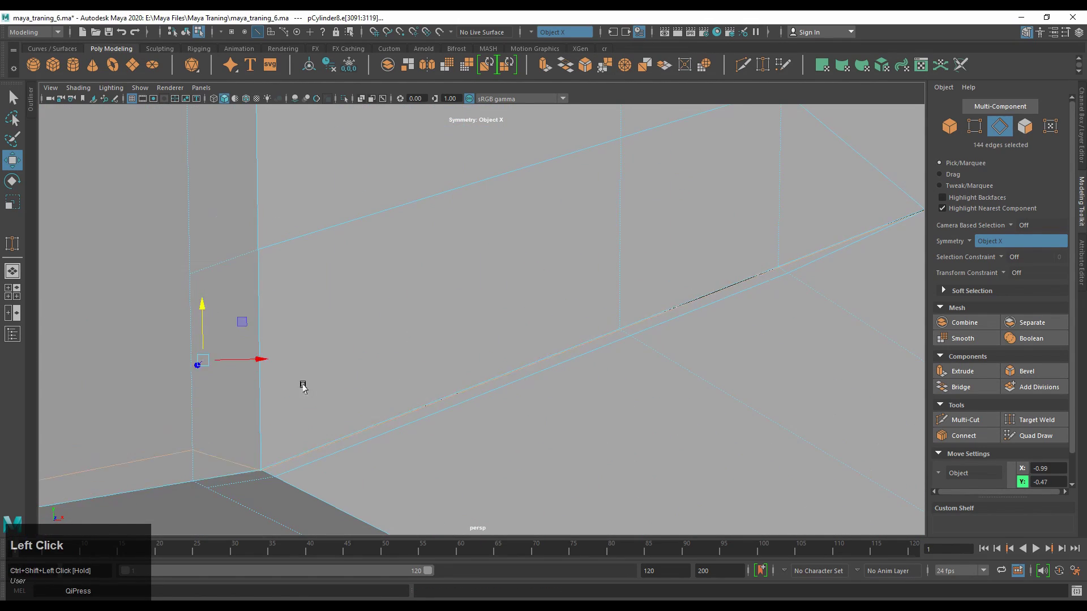
key(ctrl+z)
key(ctrl+z)
Select the supporting edges along the lower side crease of the tapered wall and move them up, away from the crease.
click(232, 481)
scroll(544, 309, down, 3)
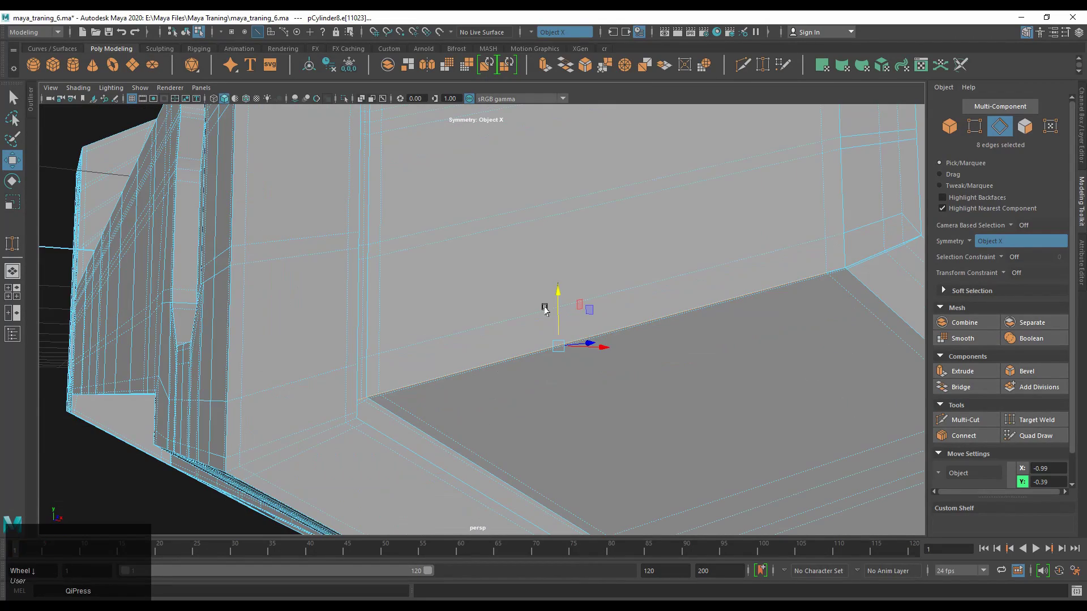
alt+middle_drag(544, 308, 439, 354)
alt+drag(439, 355, 405, 376)
alt+scroll(354, 443, up, 4)
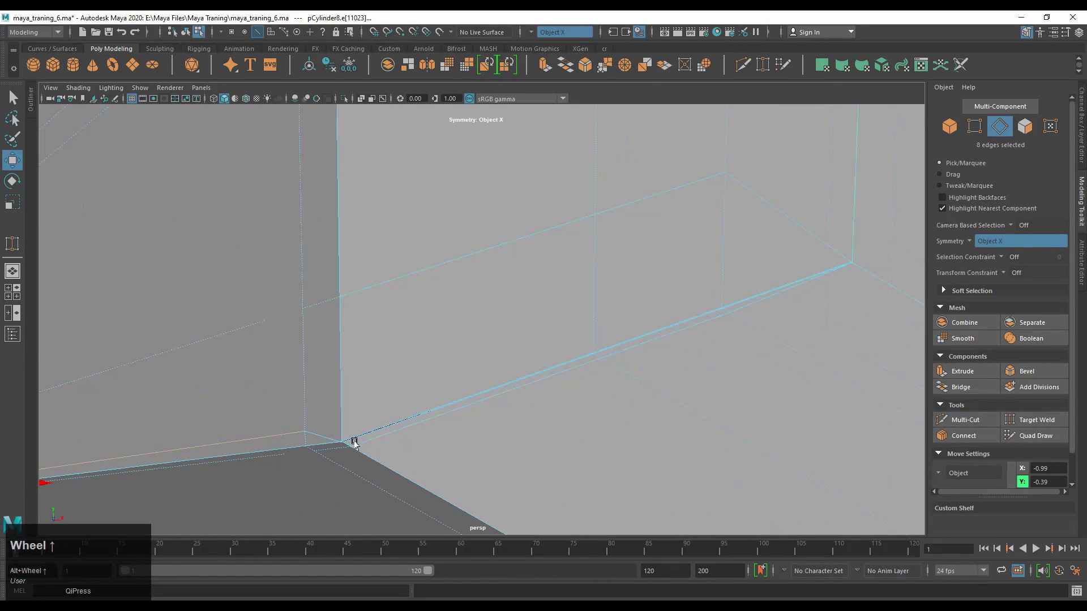
alt+middle_drag(470, 343, 549, 359)
alt+drag(548, 359, 572, 298)
alt+scroll(511, 260, down, 2)
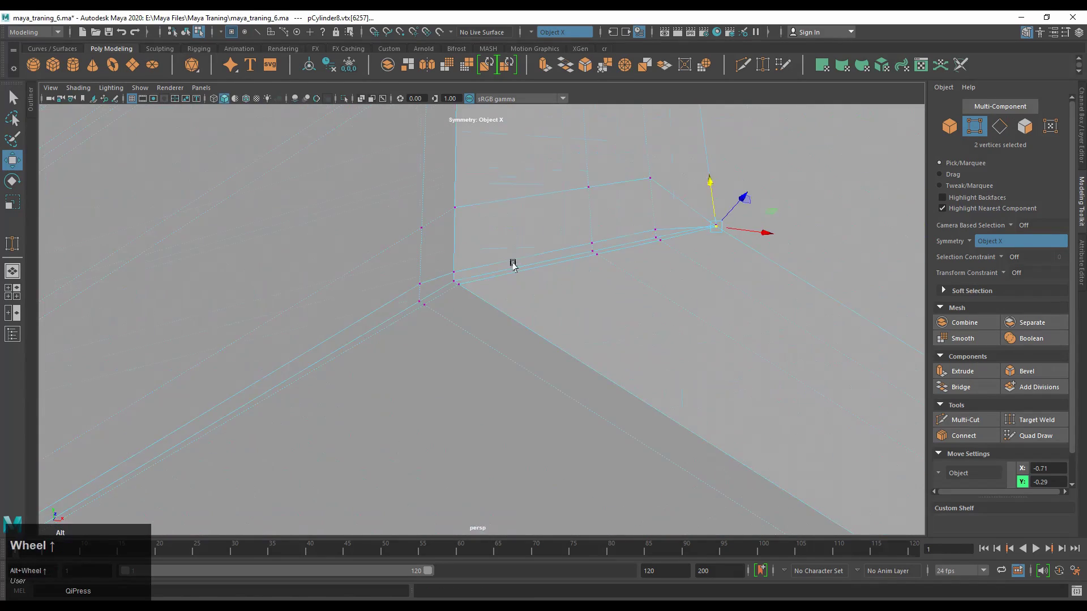
Merge the overlapping vertices at the rim's lower side inner corner to their center.
alt+middle_drag(512, 260, 572, 308)
alt+drag(573, 308, 572, 311)
alt+right_drag(573, 311, 689, 320)
key(F9)
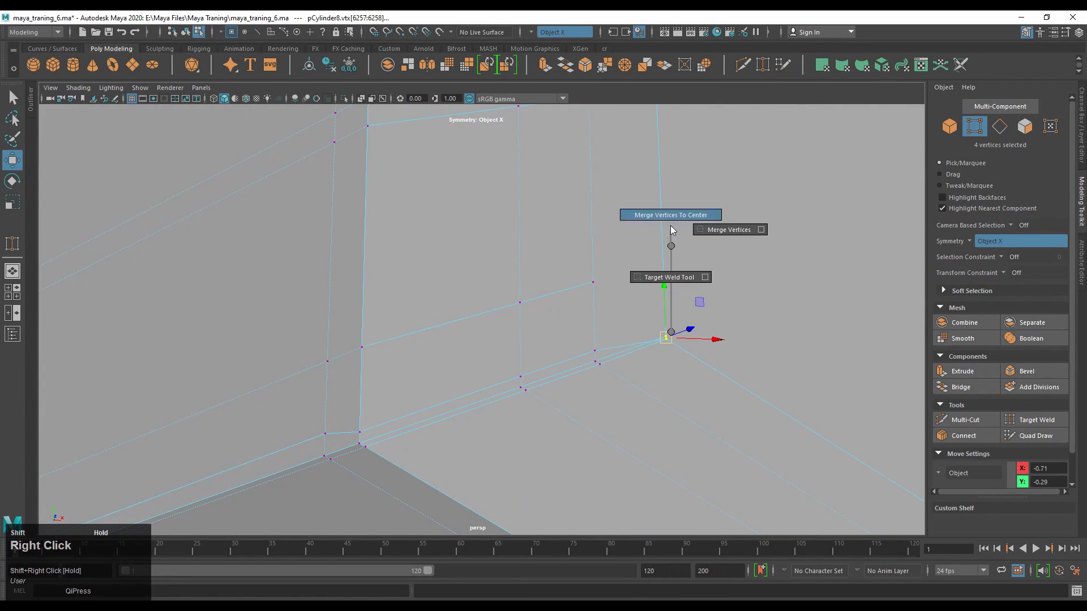
shift+right_drag(670, 229, 671, 226)
Move the supporting edges and rim vertices on the lower side of the crease away from it, and undo the last vertex move.
key(F10)
alt+middle_drag(517, 262, 191, 407)
scroll(526, 226, down, 3)
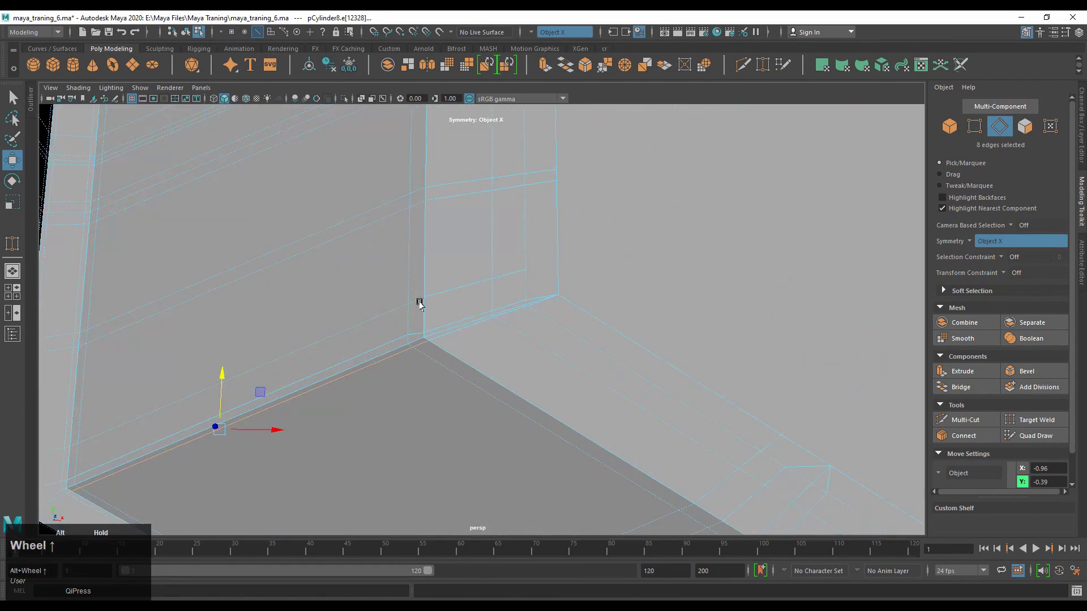
alt+drag(745, 245, 362, 317)
alt+scroll(420, 293, up, 1)
alt+scroll(595, 301, up, 2)
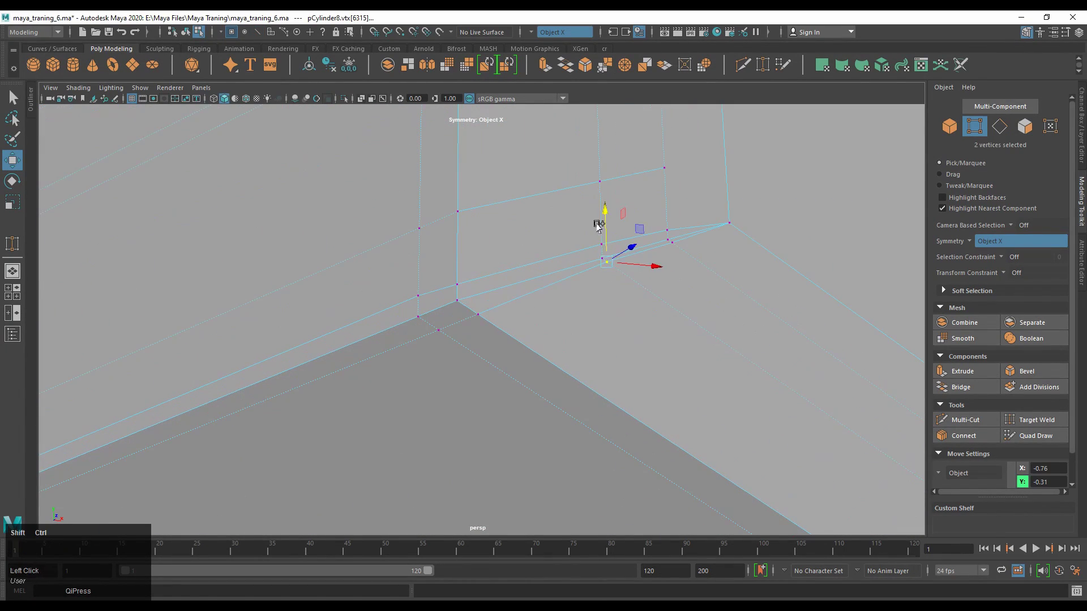
ctrl+shift+drag(665, 208, 666, 187)
alt+scroll(558, 330, down, 2)
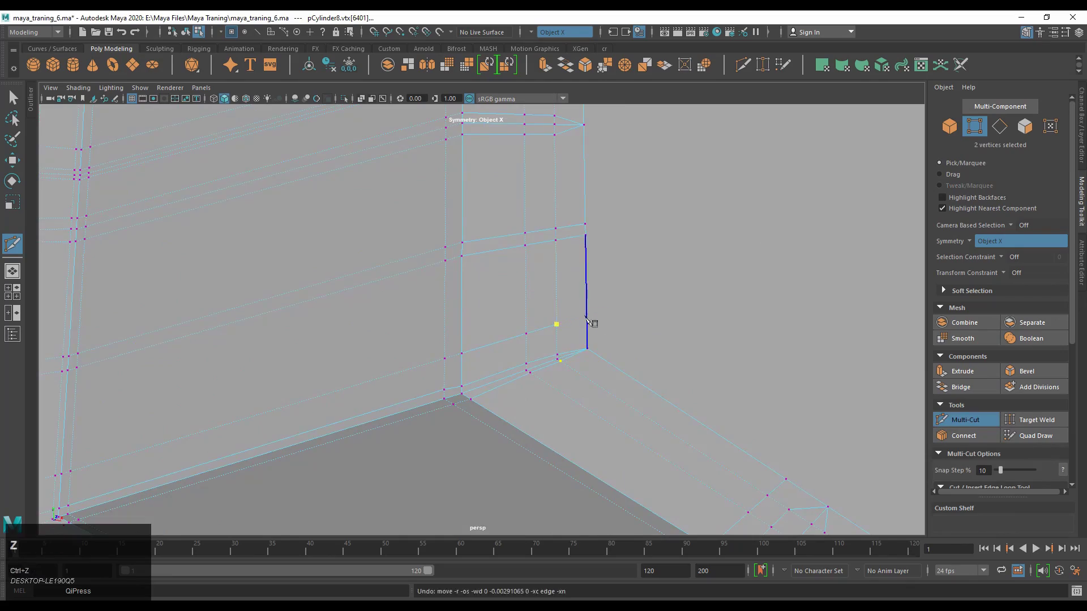
Cut vertical edges down the end face and horizontal edges from its upper and lower side corners to the centre line.
alt+drag(589, 320, 594, 141)
alt+right_drag(594, 141, 553, 153)
alt+drag(553, 153, 623, 227)
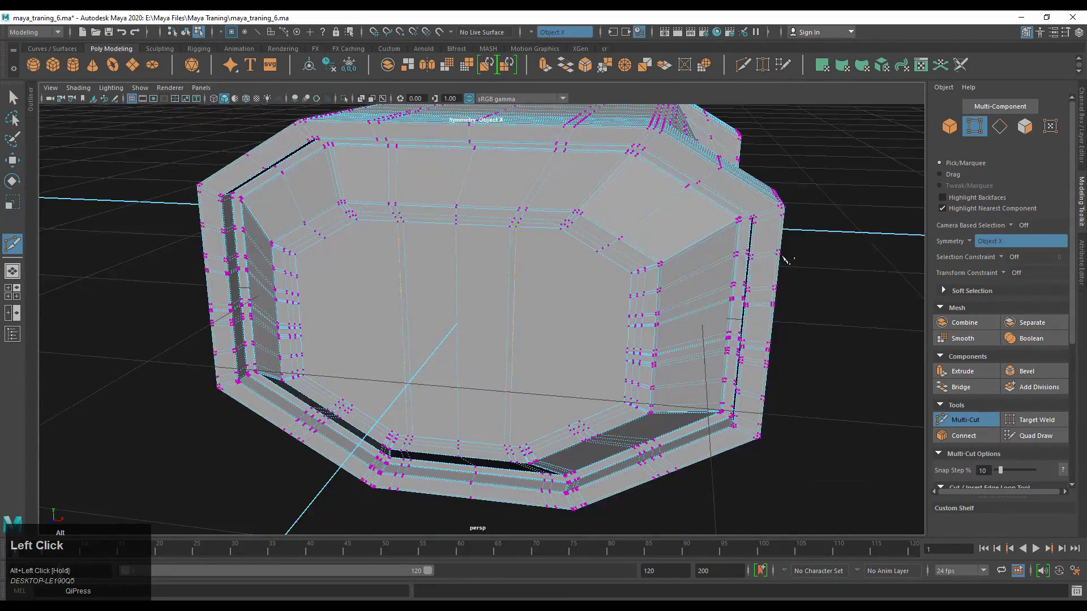
alt+middle_drag(623, 226, 730, 272)
click(448, 229)
alt+drag(452, 238, 527, 226)
scroll(679, 295, up, 3)
click(743, 293)
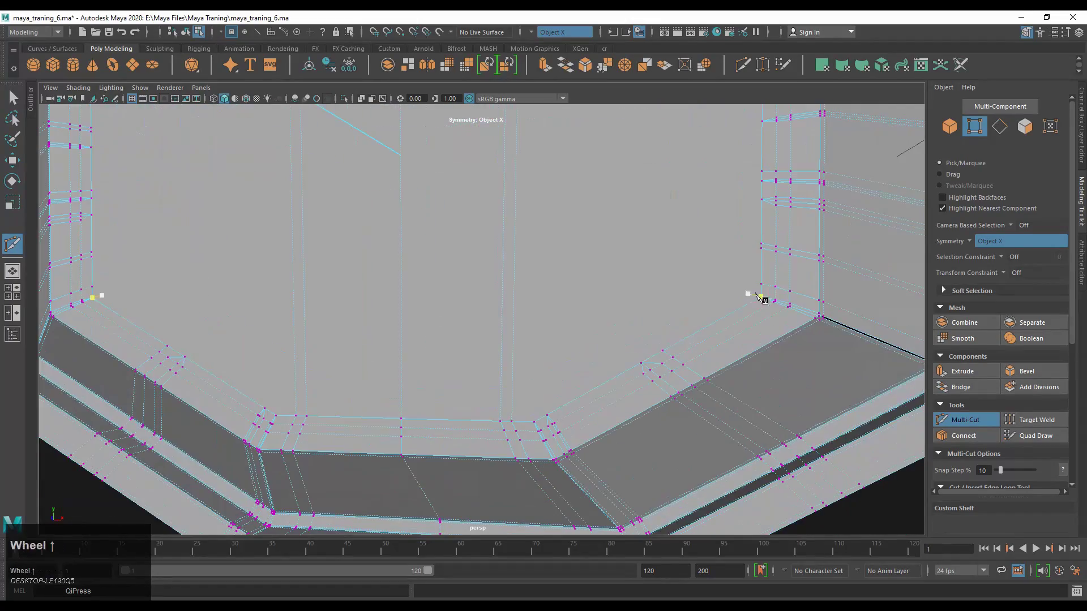
click(445, 305)
Cut horizontal edges across the end face from the side rim's welded vertices to the centre line.
scroll(538, 301, down, 4)
right_click(538, 302)
alt+drag(538, 302, 517, 298)
scroll(679, 272, up, 3)
click(722, 269)
click(421, 264)
right_click(679, 249)
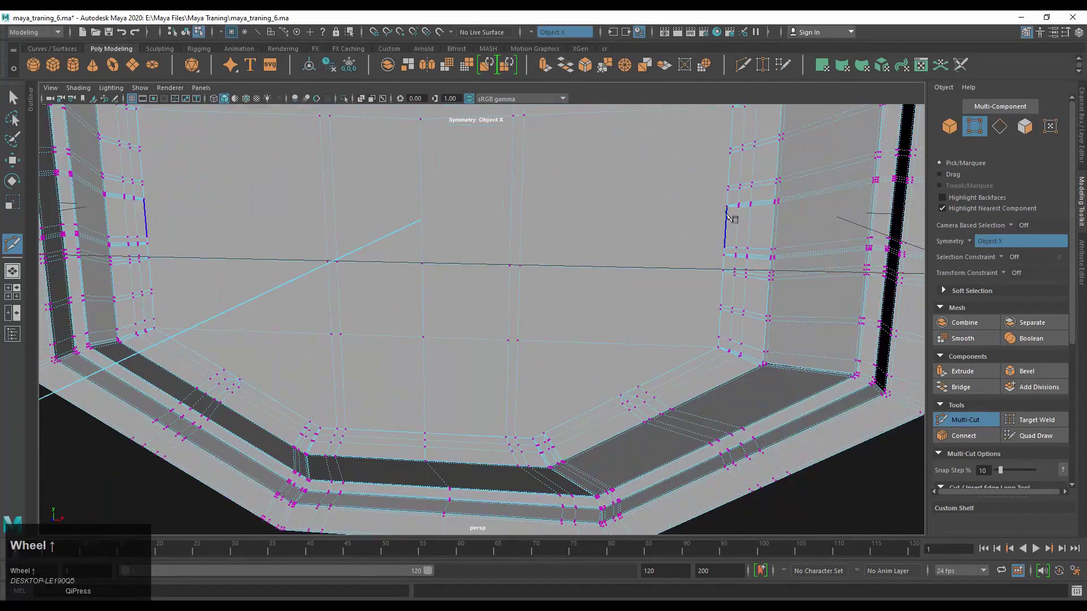
click(728, 206)
click(422, 203)
Continue cutting horizontal edges from the remaining side rim vertices to the centre line of the end face.
right_click(751, 248)
scroll(730, 255, up, 5)
right_click(727, 263)
click(420, 237)
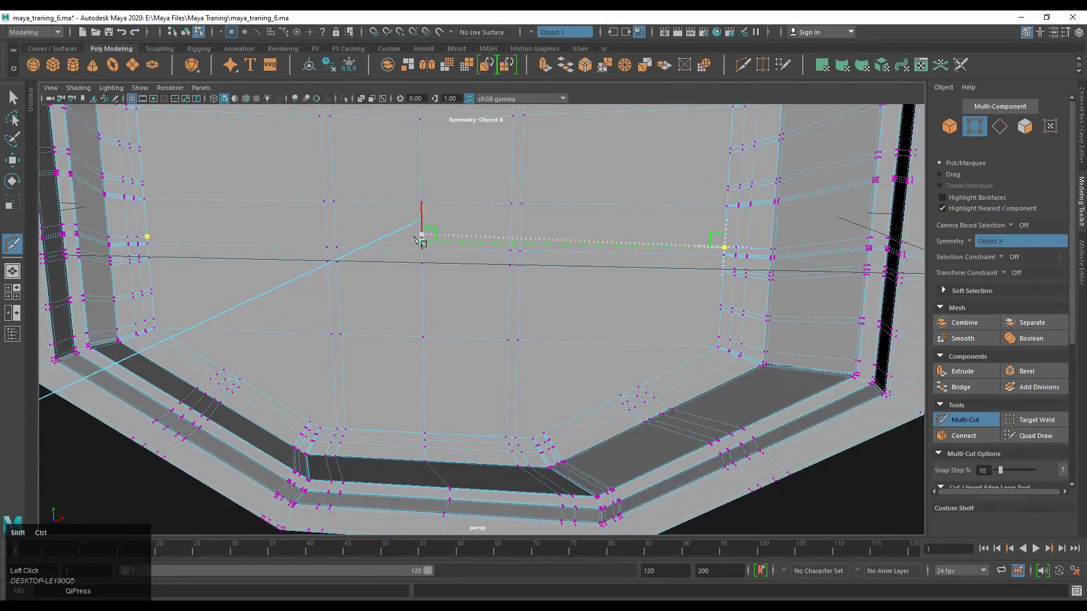
scroll(650, 282, up, 3)
alt+middle_drag(650, 281, 586, 433)
scroll(585, 433, down, 4)
click(419, 346)
alt+scroll(547, 358, up, 4)
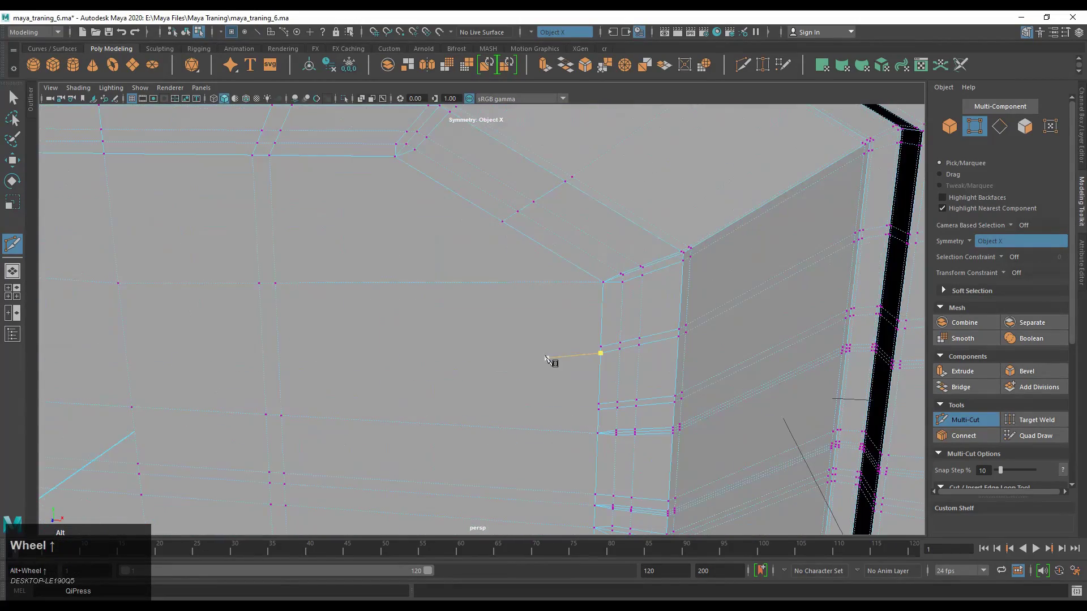
Cut a horizontal edge between the lower diagonal rim sides and vertical edges linking the upper and lower diagonal sides.
alt+middle_drag(547, 359, 626, 267)
click(490, 364)
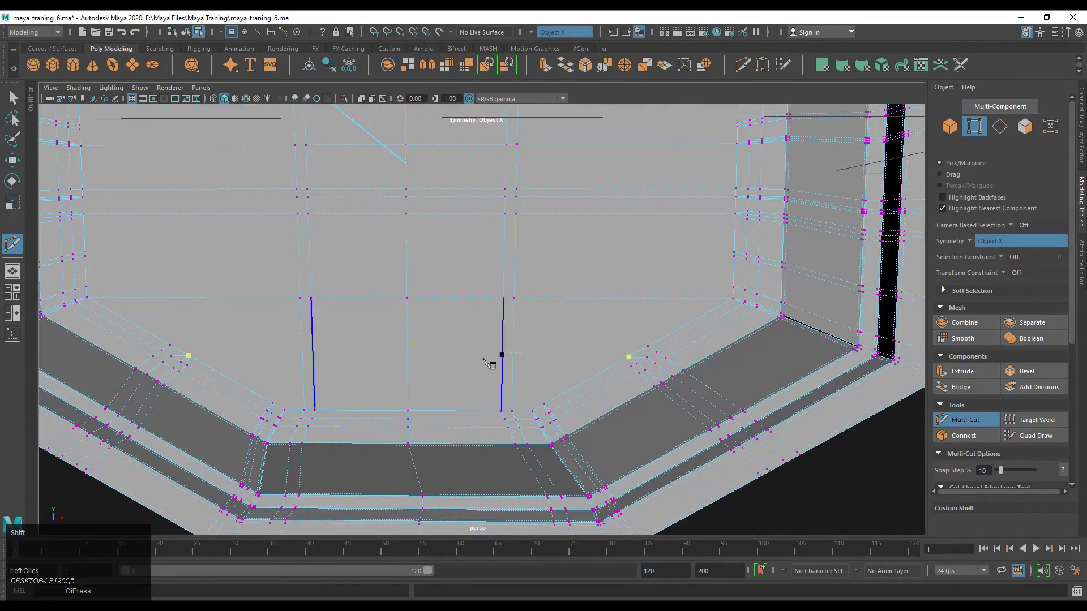
alt+middle_drag(490, 364, 628, 415)
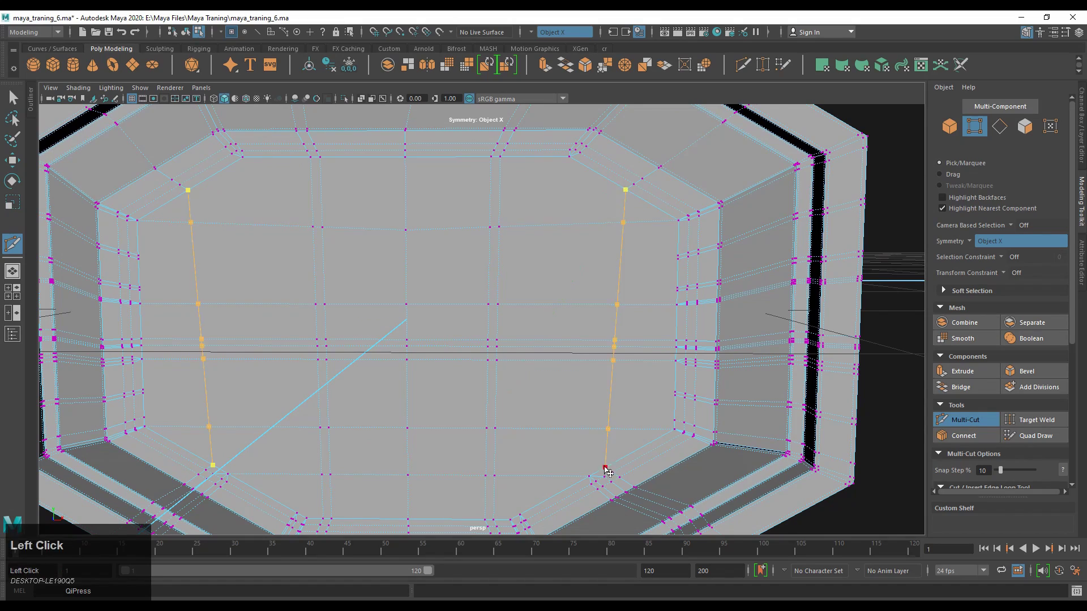
key(q)
Merge the closely spaced vertex pairs on the side edge of the end face to their centers.
alt+drag(753, 280, 662, 318)
alt+right_drag(663, 318, 662, 274)
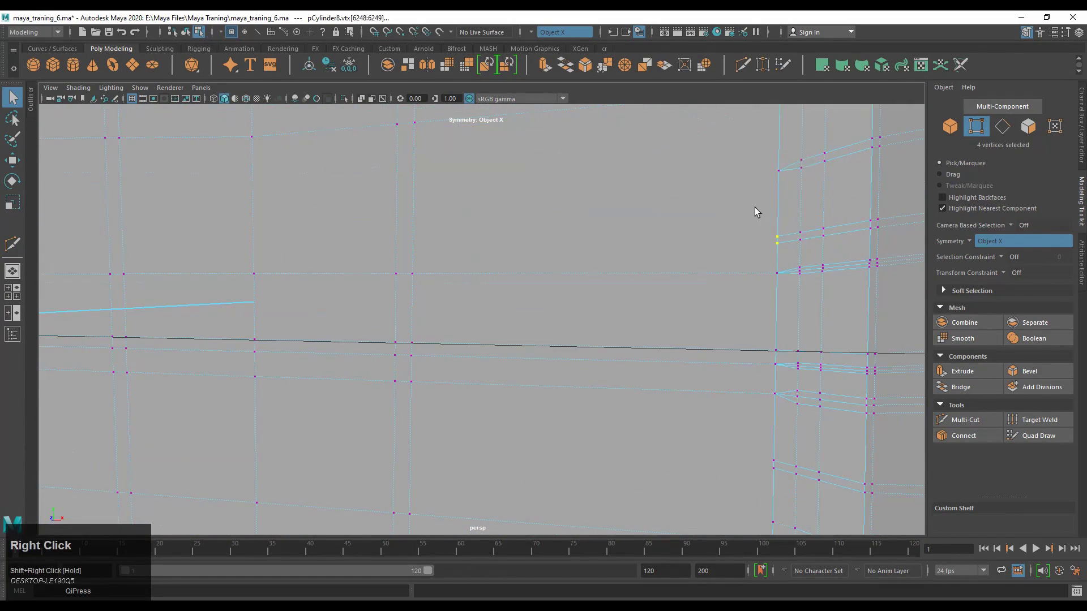
alt+drag(755, 211, 666, 358)
shift+click(668, 363)
alt+drag(559, 369, 672, 343)
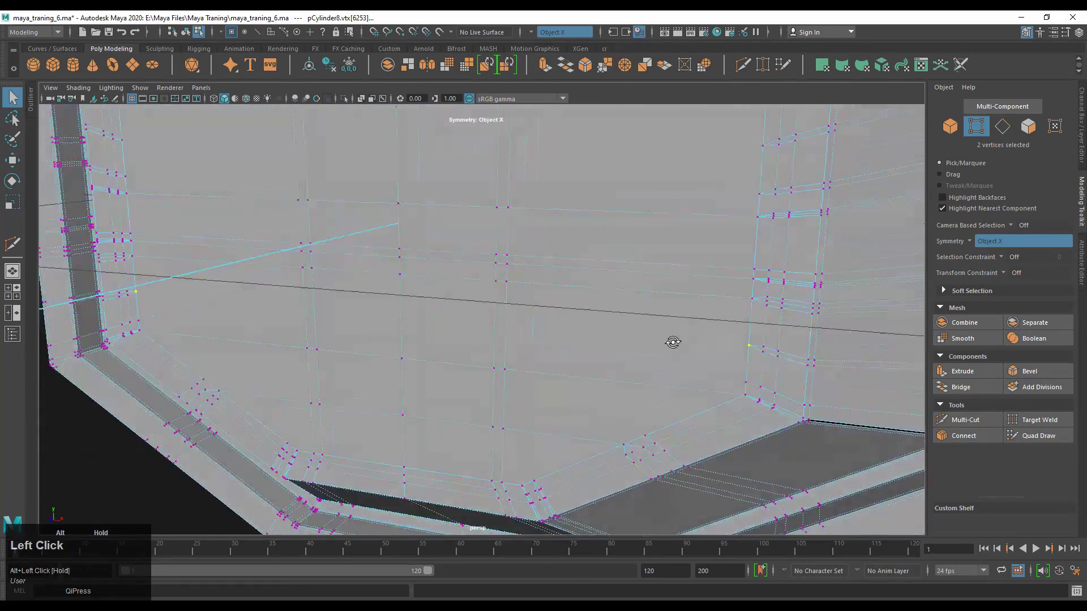
Cut the remaining horizontal edges across the end face, linking the side and upper diagonal rim vertices to the centre line.
alt+scroll(667, 332, down, 6)
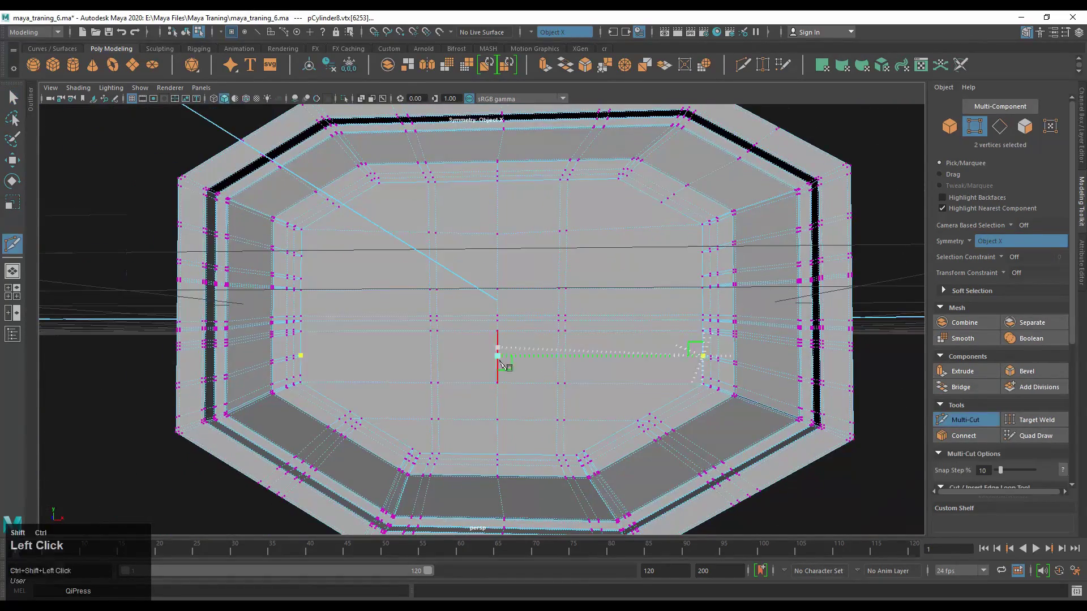
alt+drag(500, 364, 73, 356)
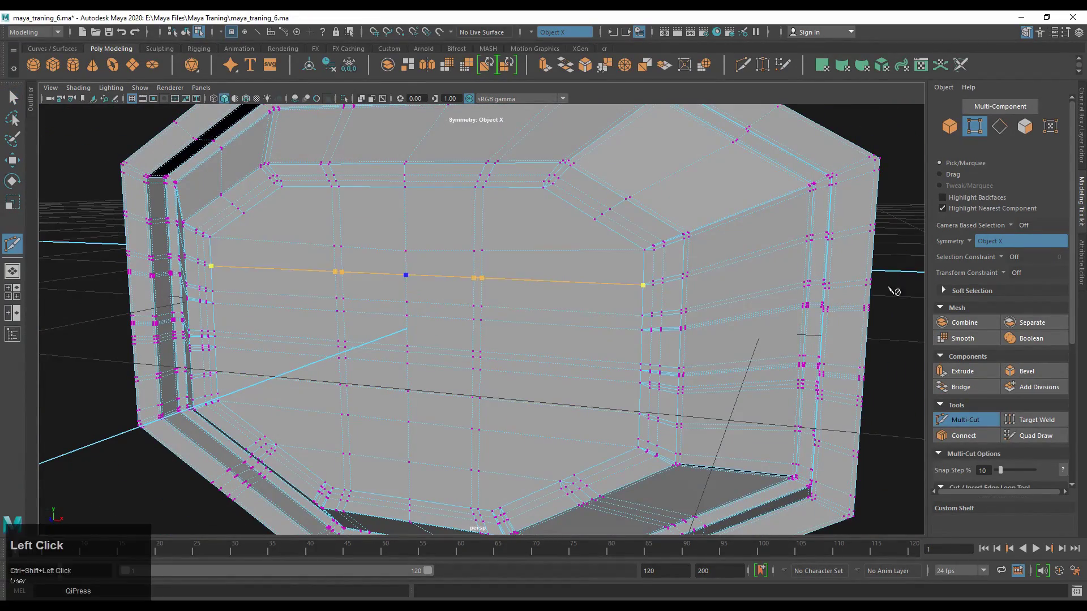
alt+drag(893, 291, 675, 328)
alt+middle_drag(674, 328, 626, 160)
alt+scroll(605, 390, up, 4)
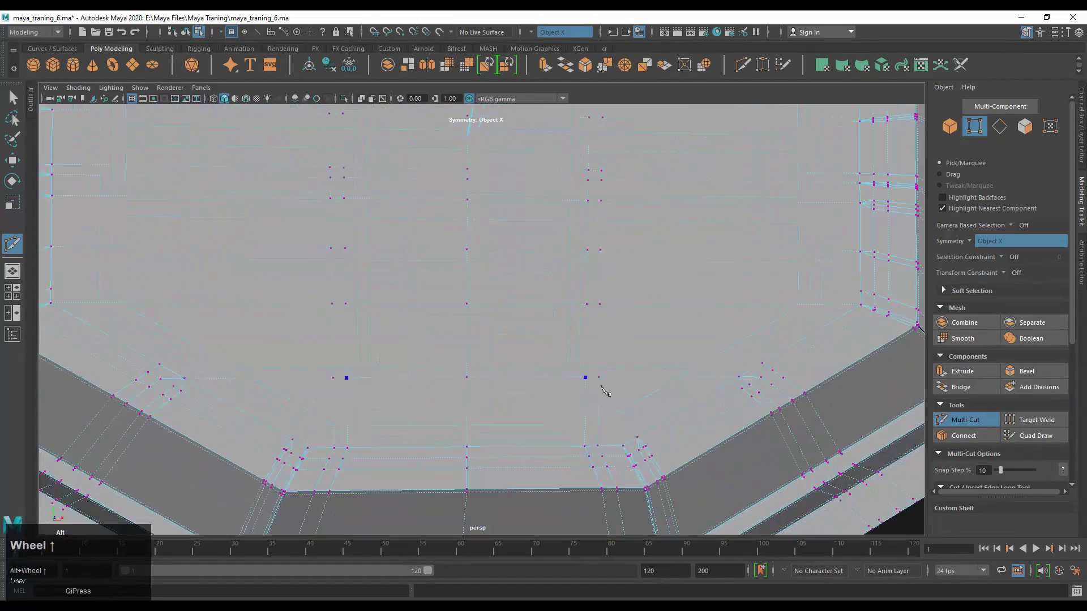
alt+middle_drag(604, 390, 547, 286)
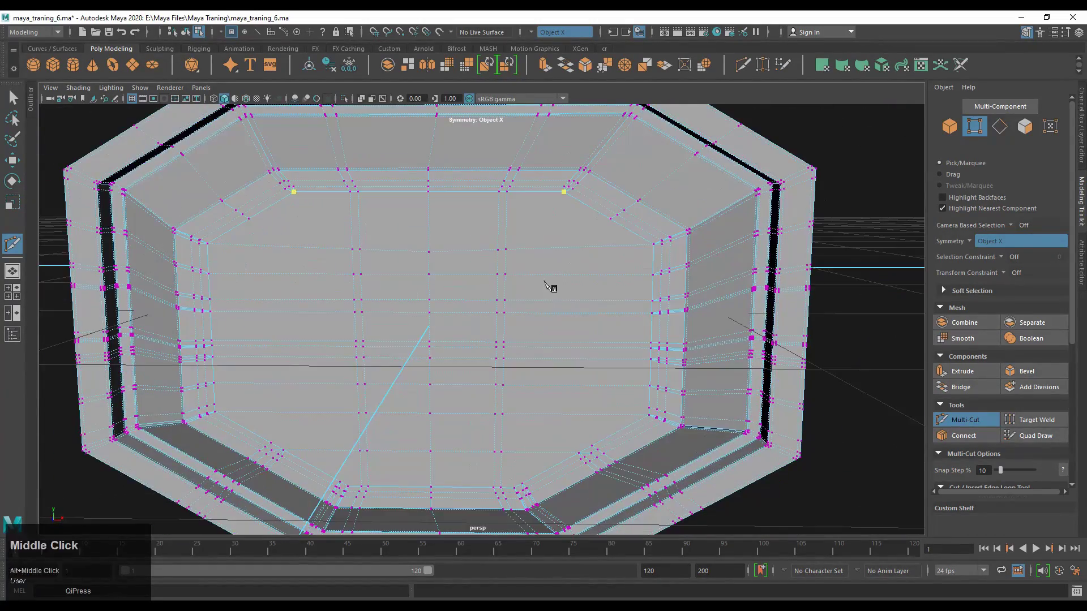
alt+scroll(650, 218, up, 2)
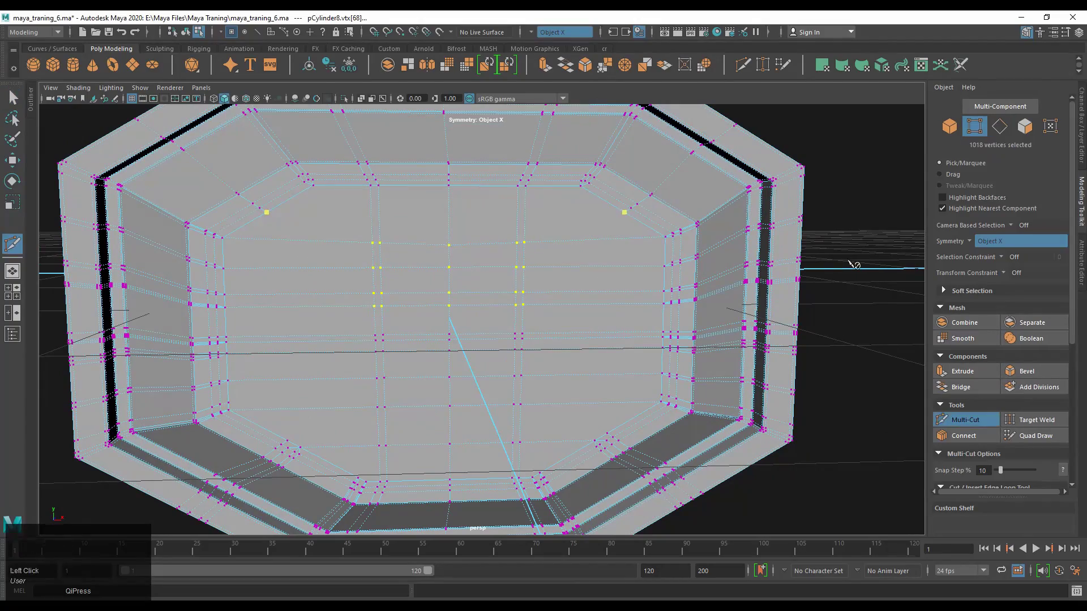
click(449, 212)
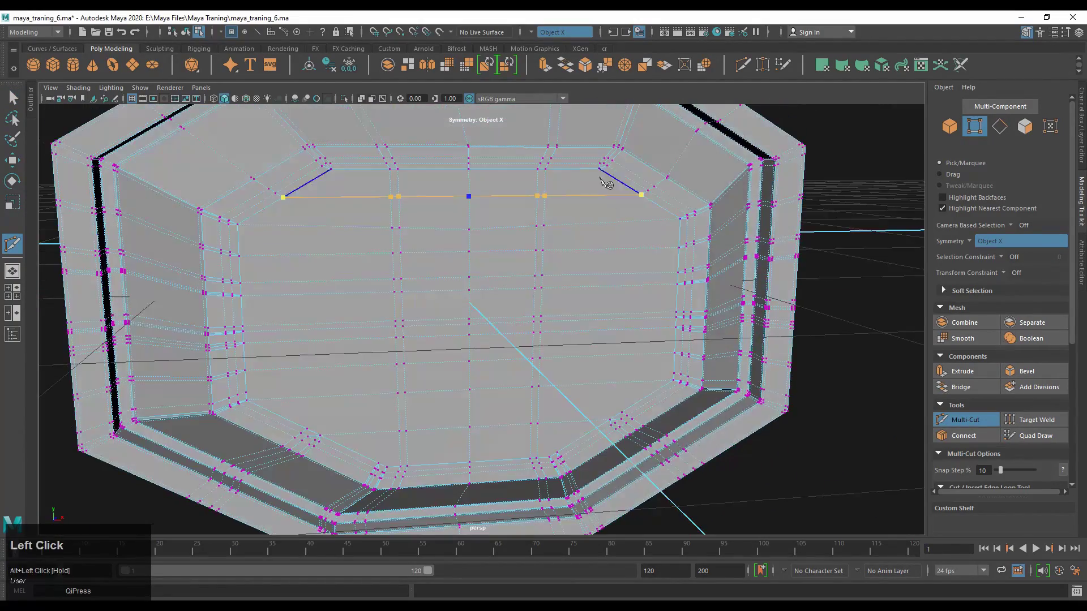
Cut mirrored vertical edges through the horizontal rows of the end face, linking the upper and lower diagonal rim corners.
alt+scroll(449, 212, up, 2)
alt+middle_drag(595, 368, 653, 442)
alt+scroll(679, 413, down, 3)
alt+drag(679, 413, 529, 492)
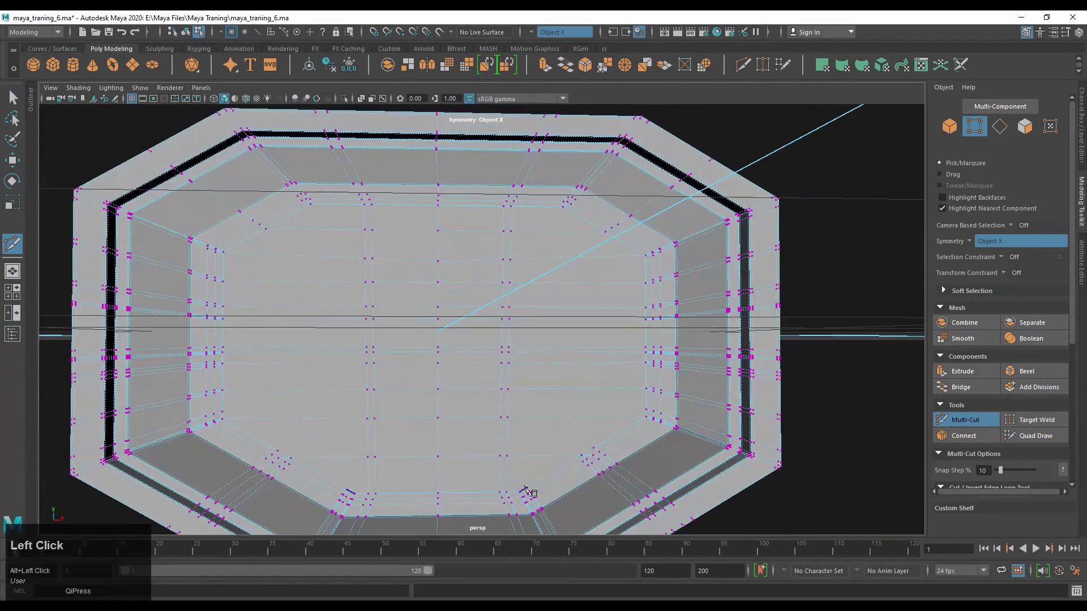
alt+scroll(637, 377, up, 3)
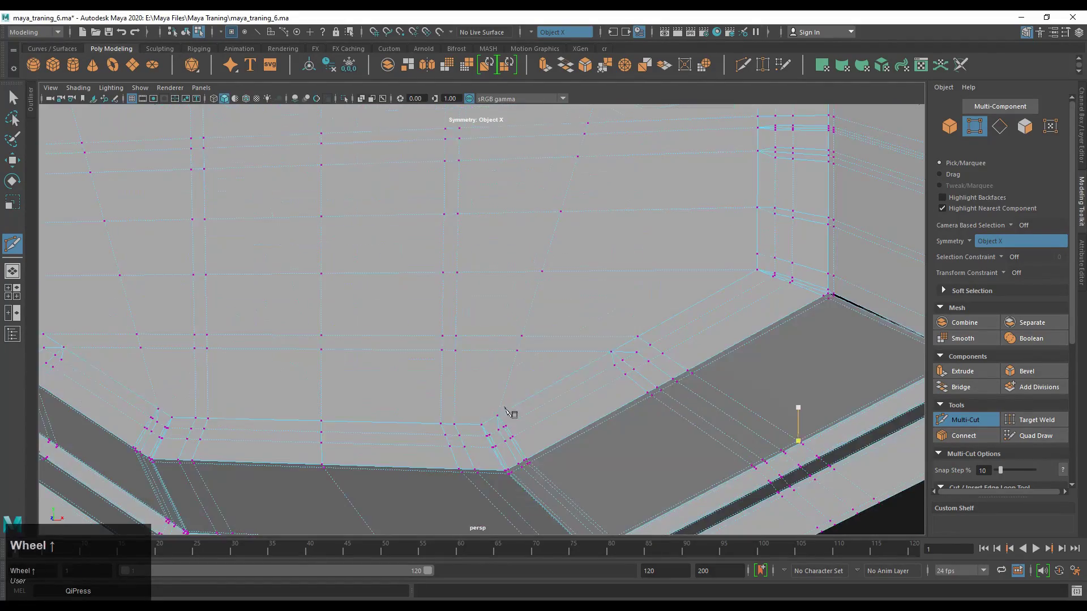
alt+scroll(507, 411, down, 3)
alt+middle_drag(662, 316, 632, 309)
alt+scroll(662, 376, up, 3)
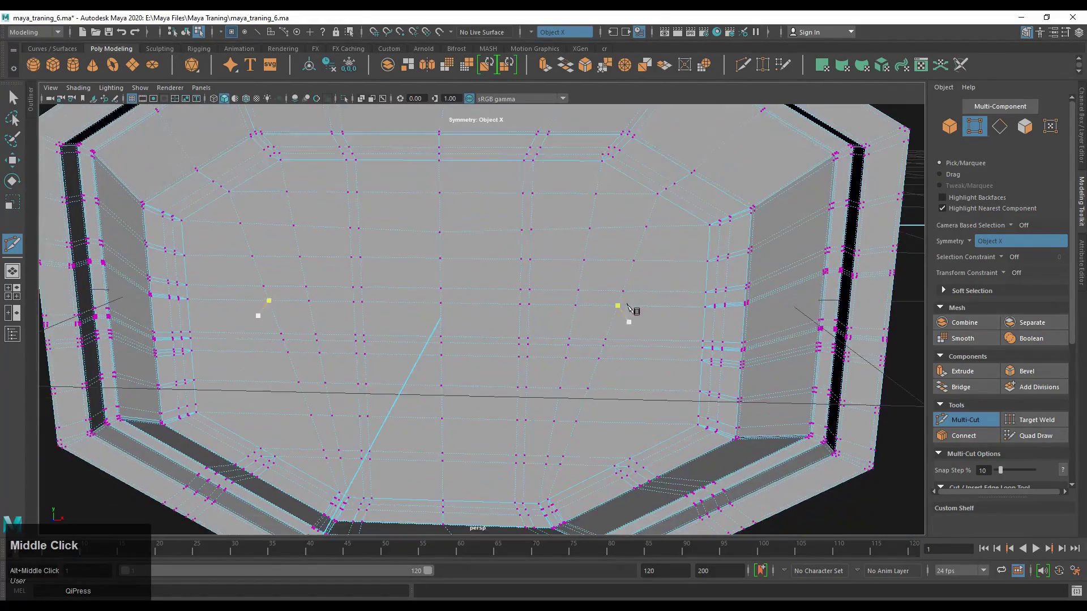
Select the lowest horizontal edge row between the end face's lower diagonal sides and move it vertically to even the spacing.
alt+drag(605, 276, 599, 350)
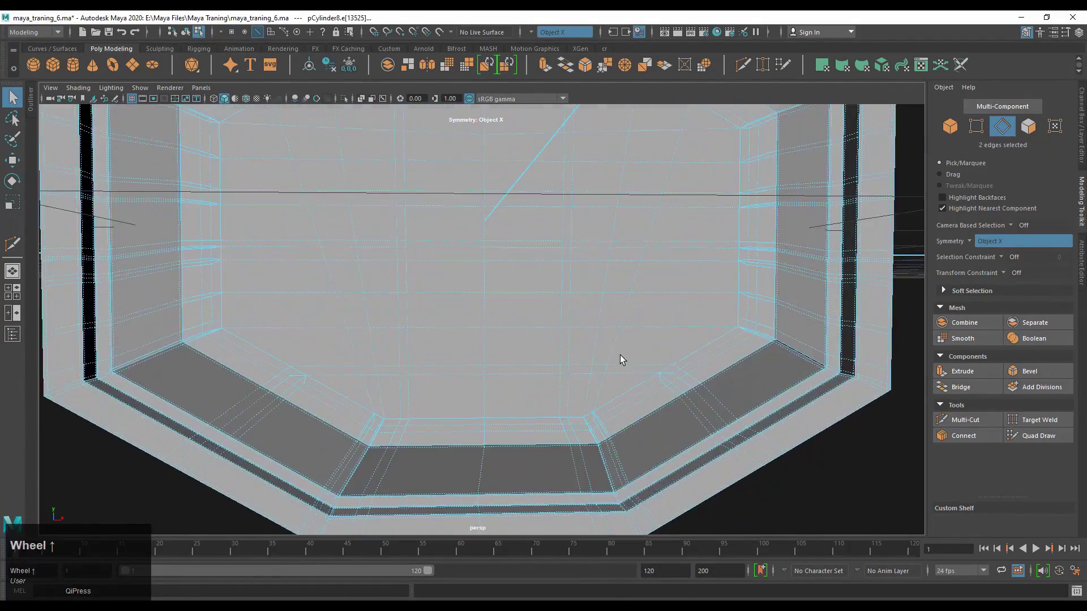
scroll(687, 371, up, 2)
alt+drag(686, 371, 658, 391)
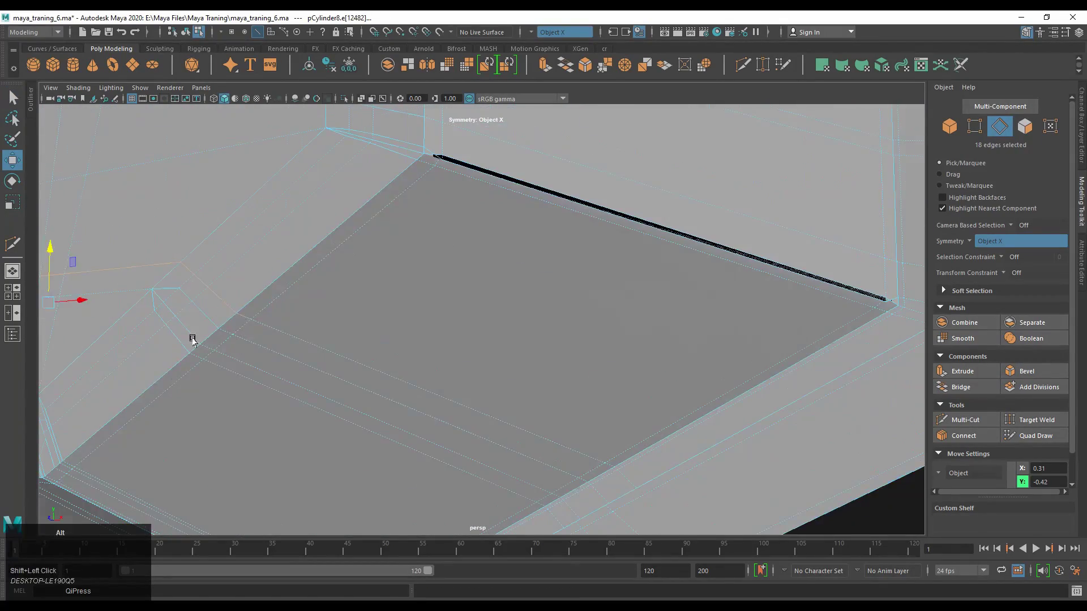
scroll(372, 252, down, 3)
alt+drag(371, 252, 573, 381)
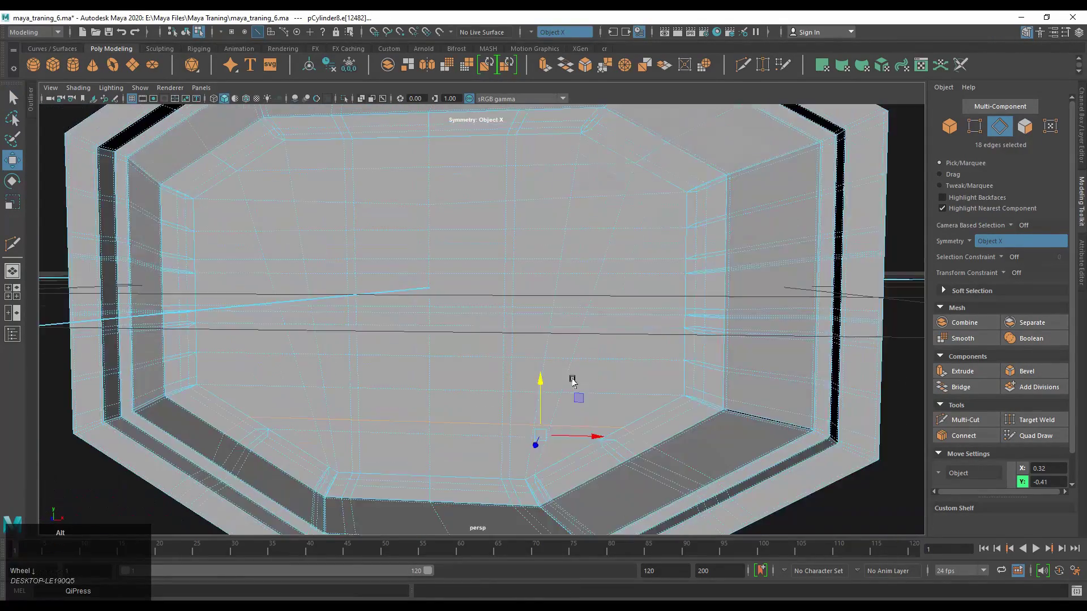
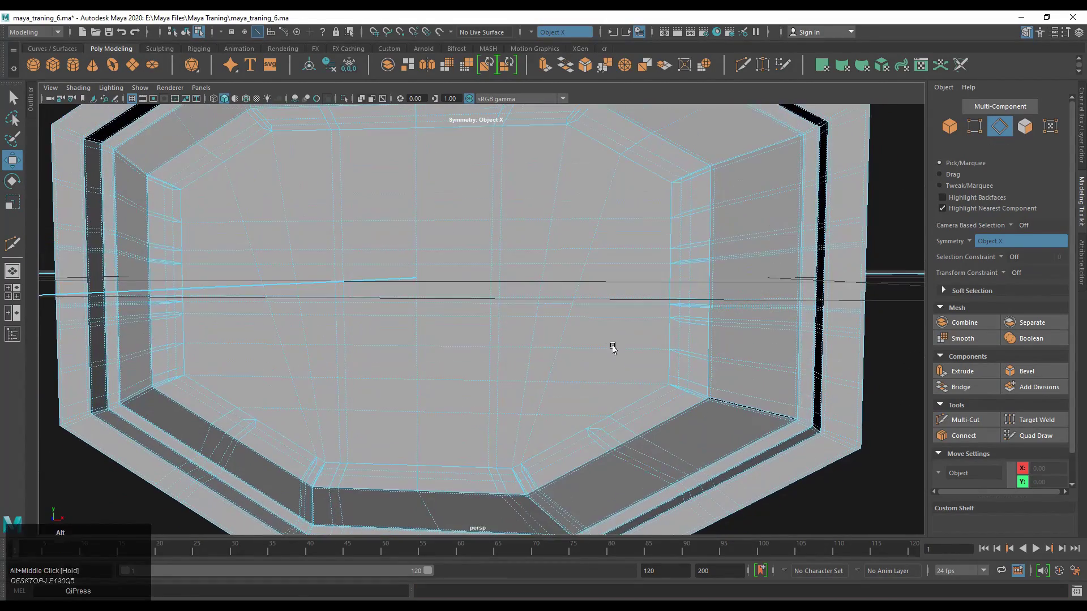
Preview the part smoothed in object mode and examine the end face and recessed side panels for shading artefacts.
alt+drag(623, 429, 521, 320)
right_drag(485, 300, 668, 276)
key(3)
alt+drag(668, 276, 440, 323)
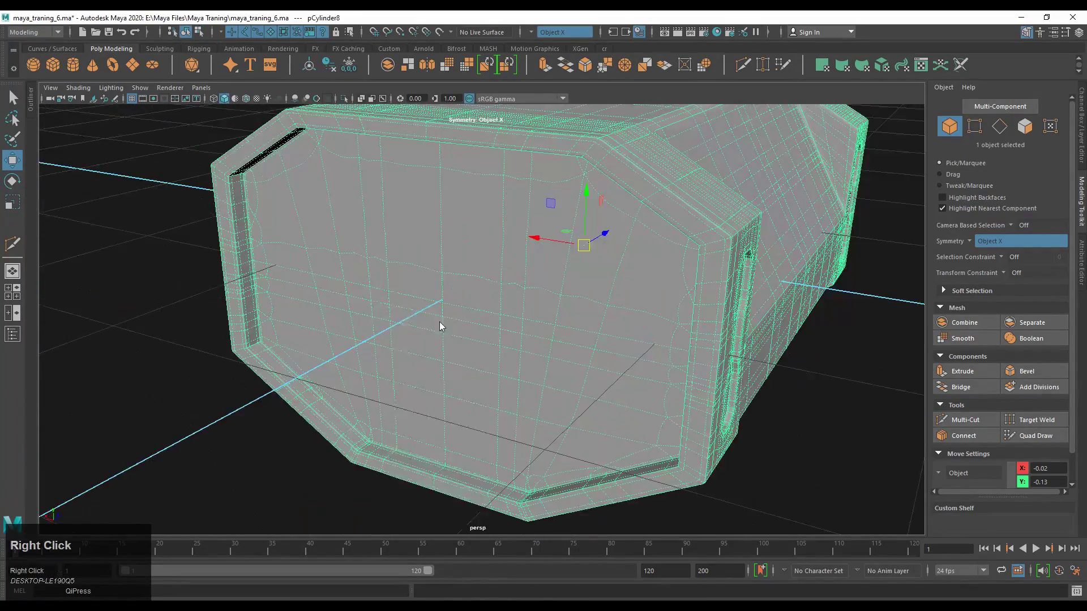
right_drag(440, 322, 419, 244)
alt+drag(419, 243, 517, 327)
click(456, 309)
alt+drag(456, 309, 485, 238)
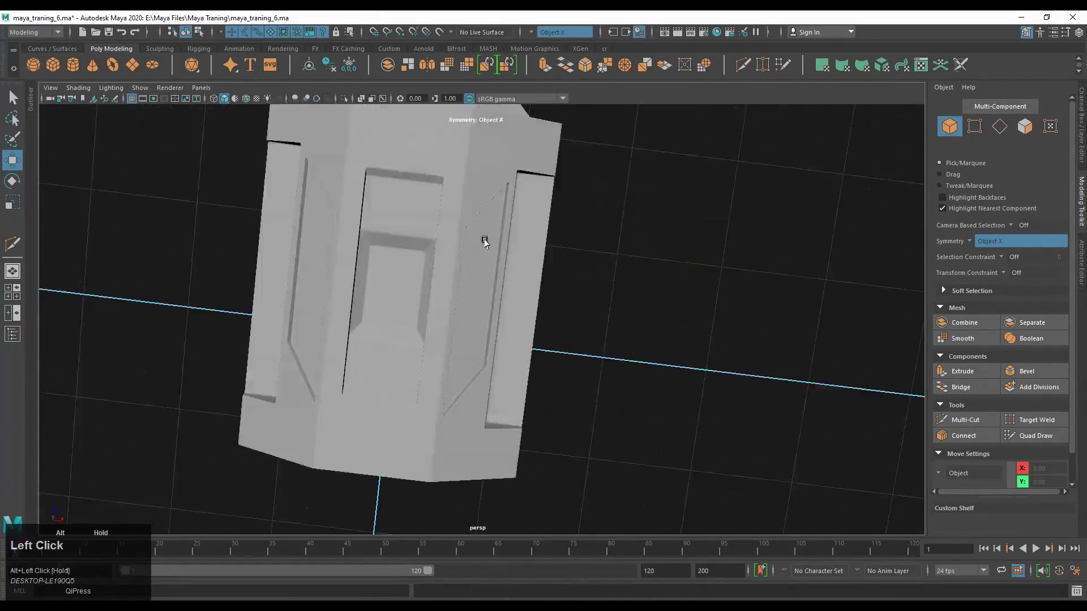
click(485, 238)
alt+middle_drag(485, 237, 510, 286)
alt+drag(509, 286, 463, 351)
Insert vertical supporting edge loops near the ends of the container body's sloped side panel.
mouse_move(403, 283)
mouse_down()
mouse_move(367, 235)
mouse_move(482, 316)
mouse_up()
mouse_move(605, 289)
mouse_down()
mouse_move(682, 334)
mouse_move(727, 283)
mouse_up()
mouse_move(543, 283)
alt+mouse_down()
mouse_move(519, 340)
mouse_move(640, 317)
alt+mouse_up()
alt+middle_drag(639, 317, 508, 326)
alt+drag(508, 326, 362, 309)
drag(362, 309, 434, 274)
scroll(432, 316, down, 3)
mouse_move(431, 316)
alt+mouse_down()
mouse_move(336, 302)
mouse_move(770, 293)
alt+mouse_up()
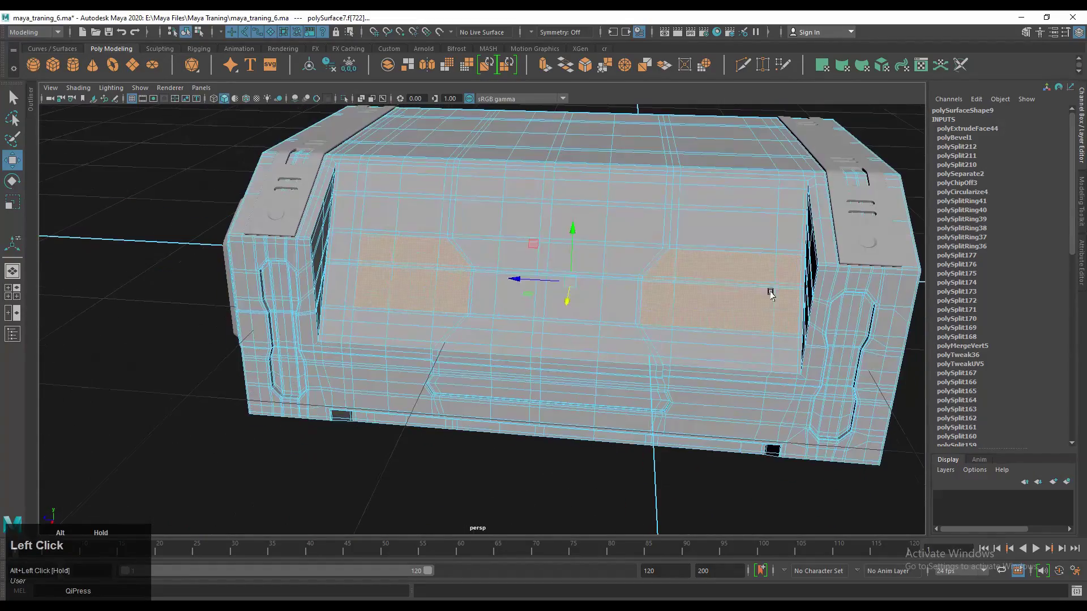
alt+drag(729, 212, 734, 245)
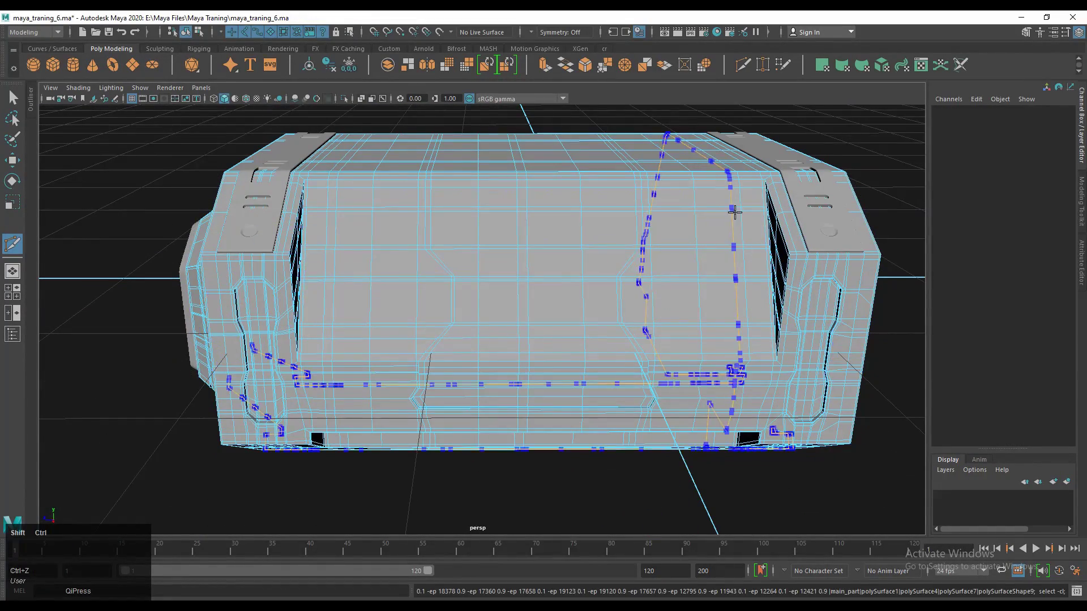
alt+drag(731, 320, 698, 303)
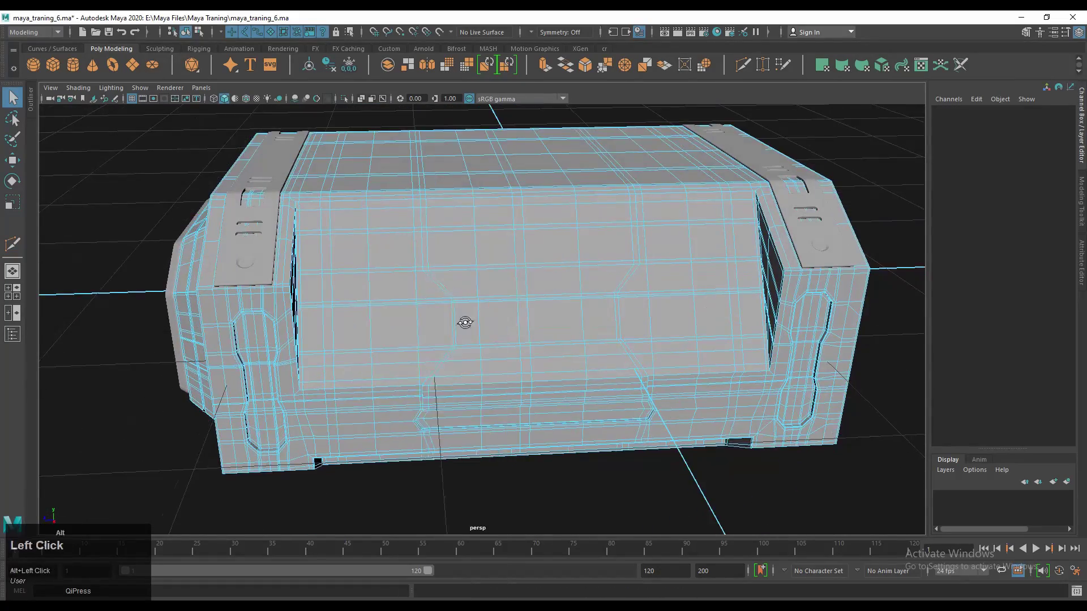
Select the lower face blocks at both ends of the sloped side panel, leaving the centre section out.
key(q)
alt+drag(464, 320, 498, 315)
key(Tab)
scroll(498, 315, up, 5)
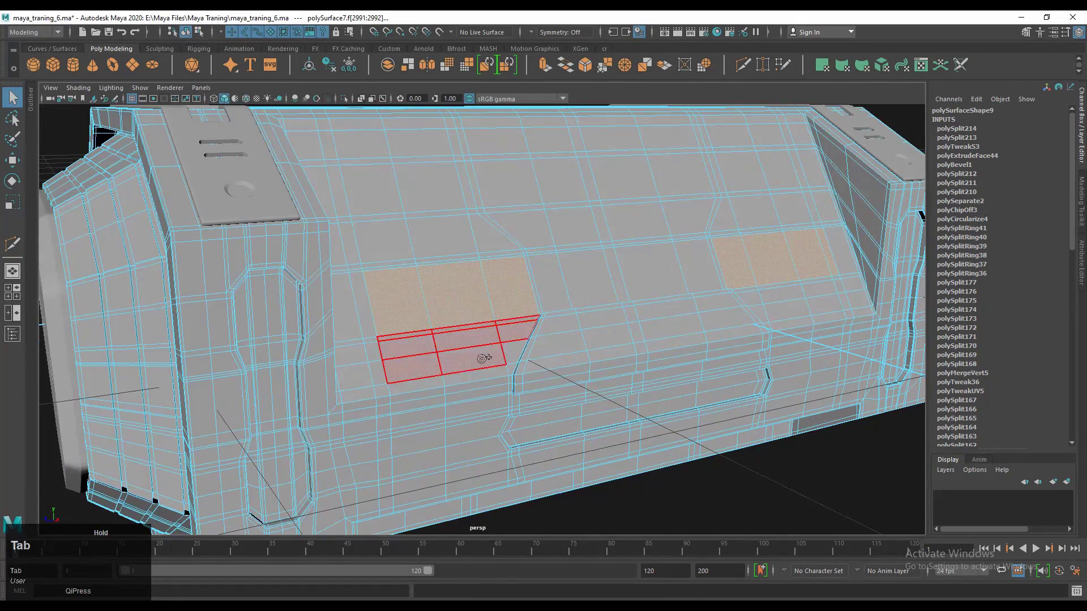
alt+drag(482, 358, 676, 351)
alt+drag(810, 398, 413, 318)
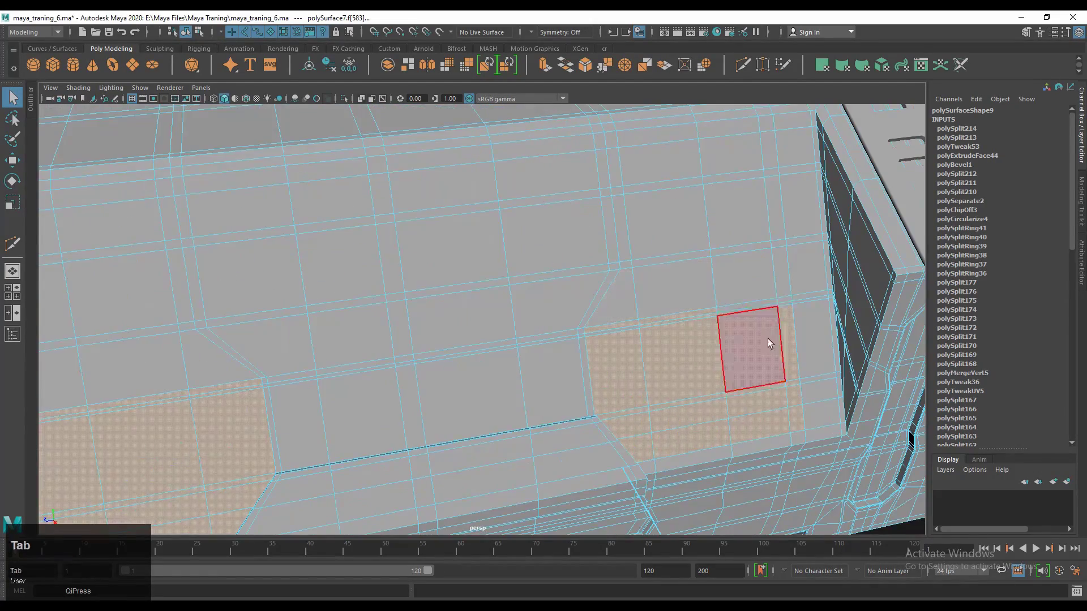
alt+drag(767, 338, 594, 213)
scroll(279, 272, down, 3)
alt+drag(279, 271, 364, 301)
scroll(414, 345, up, 3)
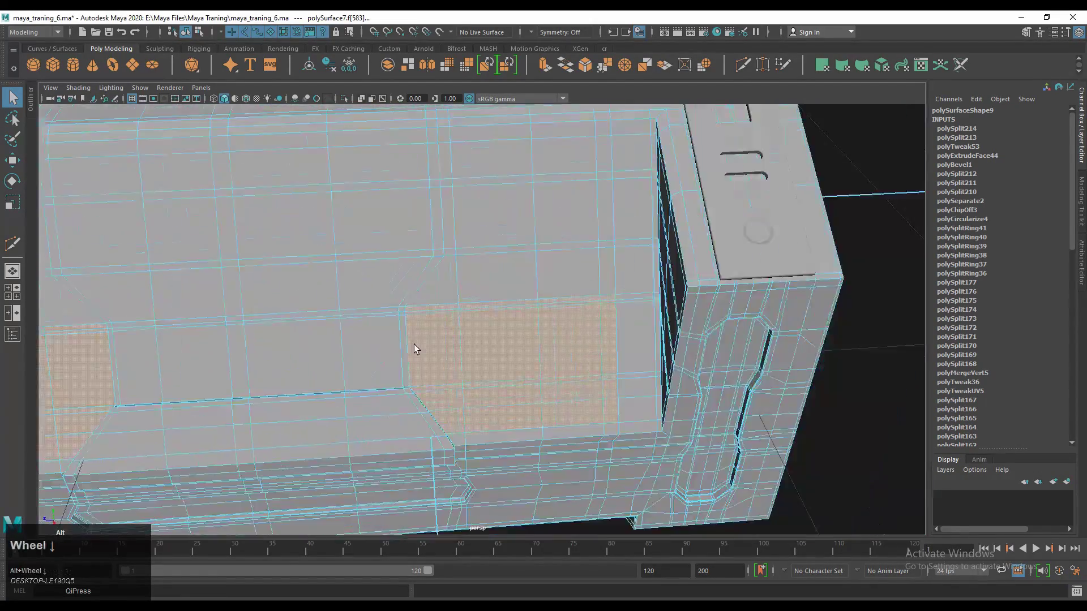
alt+drag(414, 349, 352, 175)
Try extruding both selected face blocks inward with a local Z translation of -0.032, and undo the extrusion.
key(ctrl+e)
drag(739, 249, 742, 247)
alt+middle_drag(737, 249, 517, 322)
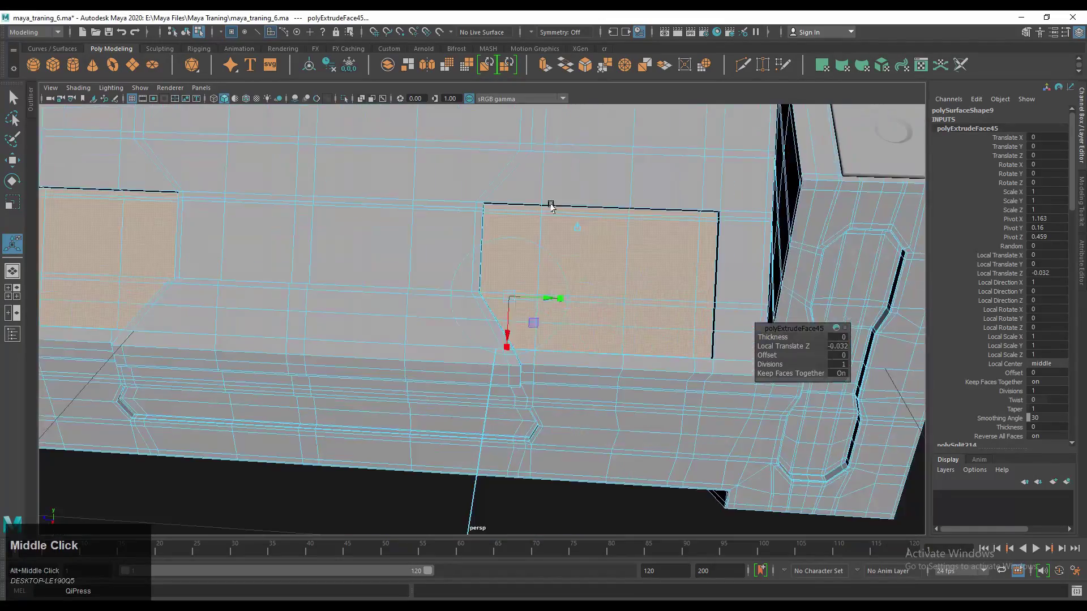
alt+drag(517, 323, 437, 255)
key(r)
scroll(511, 276, down, 3)
alt+drag(510, 277, 468, 208)
key(ctrl+z)
key(ctrl+o)
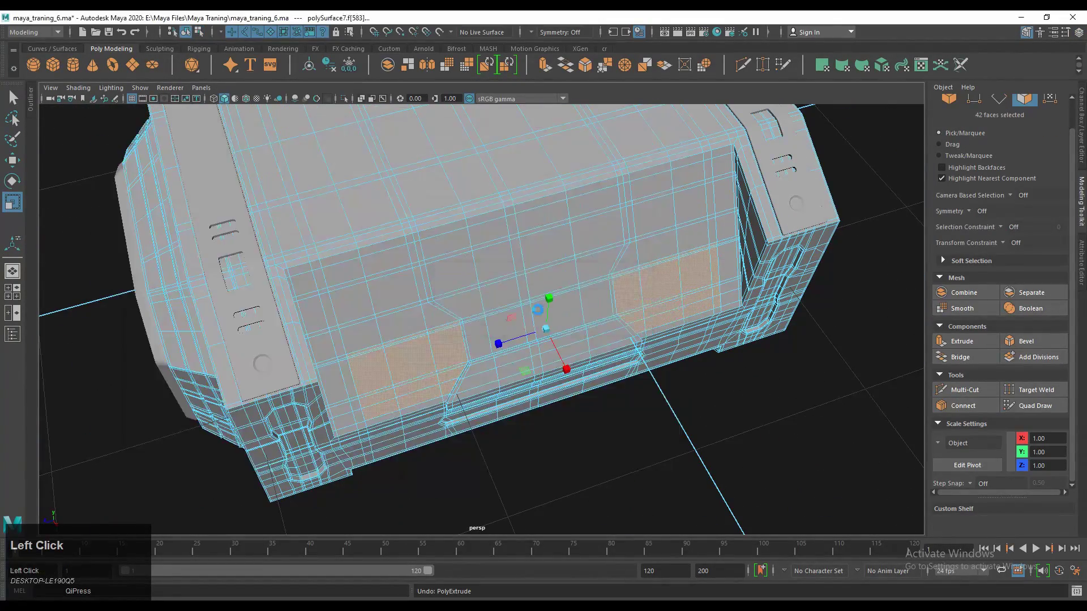
Clear the face selection on the container body and turn on Object X symmetry.
scroll(664, 305, down, 5)
scroll(587, 311, up, 5)
right_click(587, 311)
click(447, 369)
scroll(446, 368, down, 10)
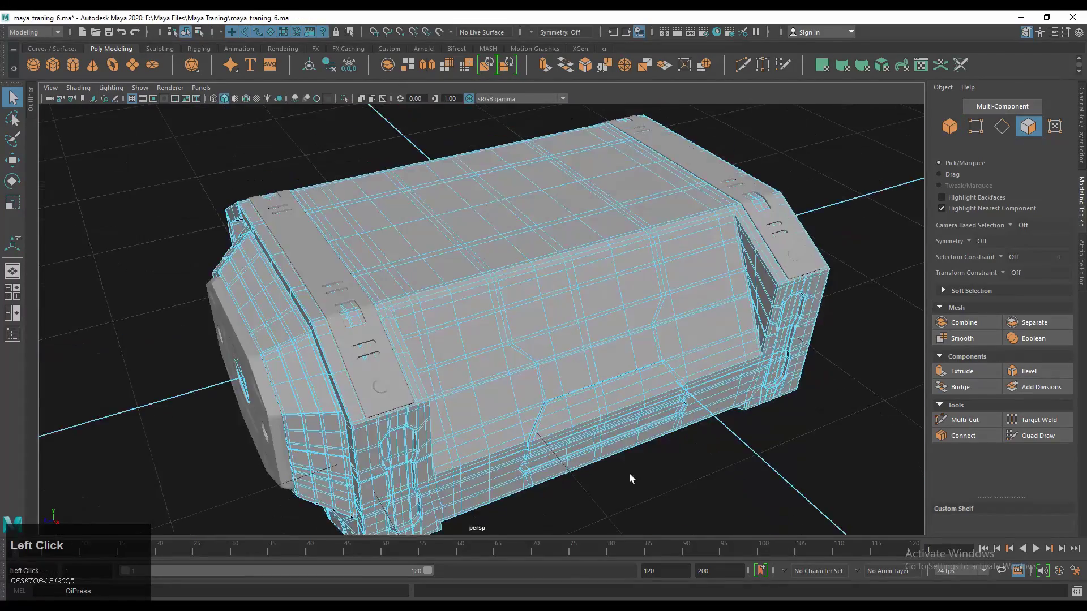
alt+drag(629, 474, 484, 378)
alt+drag(537, 369, 608, 347)
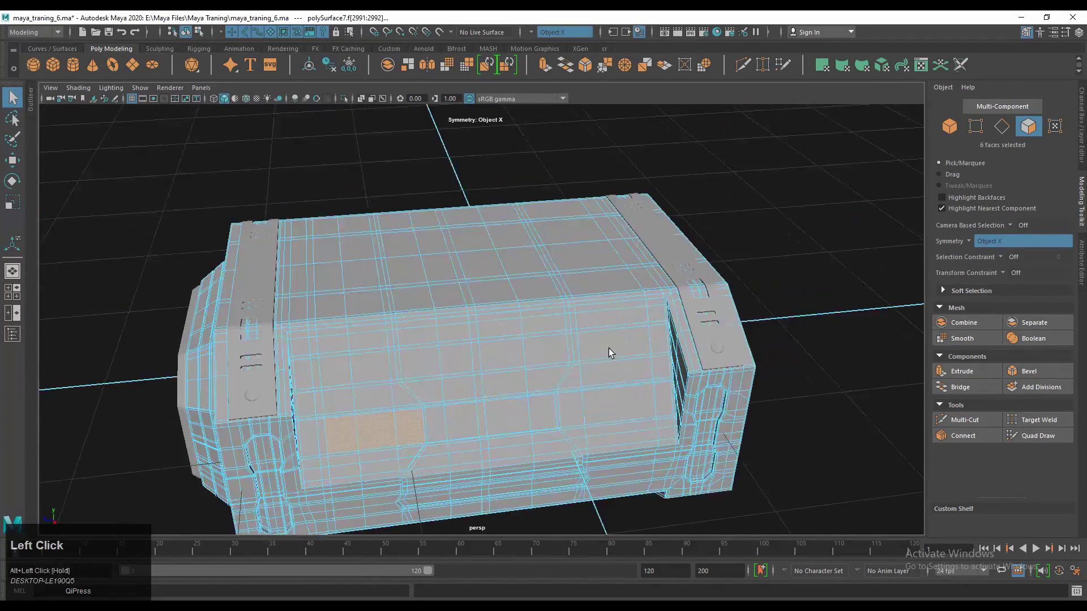
key(m)
alt+middle_drag(588, 331, 529, 354)
alt+right_drag(529, 354, 553, 357)
alt+middle_drag(530, 399, 565, 373)
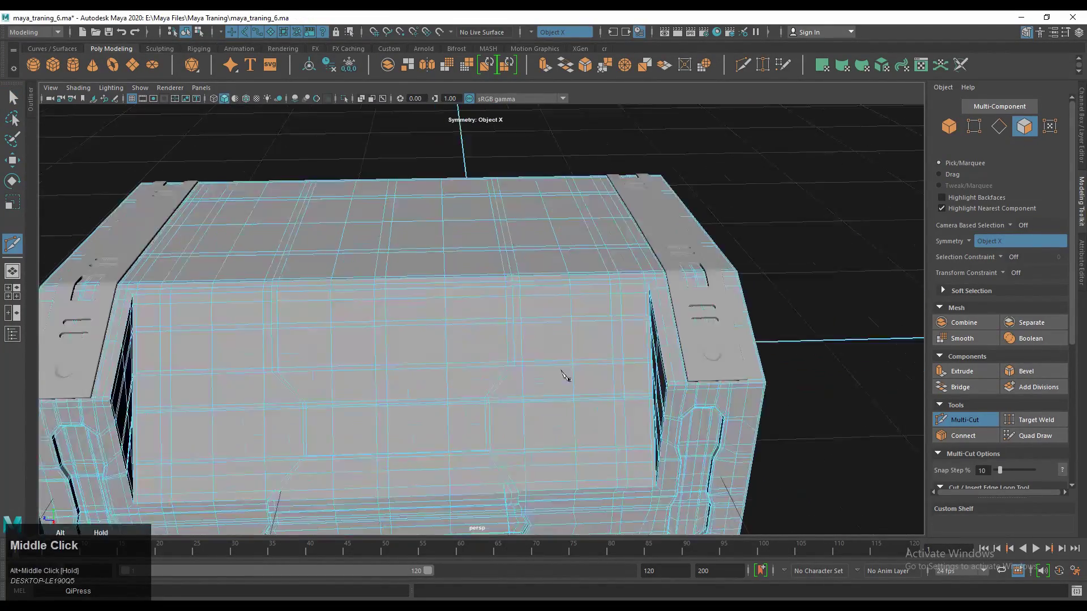
Select a continuous band of faces along the lower part of the sloped side panel, using drag and camera based selection.
key(q)
alt+drag(368, 408, 451, 408)
alt+middle_drag(451, 408, 450, 392)
drag(663, 319, 730, 306)
mouse_move(433, 352)
alt+mouse_down()
mouse_move(521, 369)
mouse_move(609, 335)
mouse_move(533, 351)
mouse_move(469, 327)
alt+mouse_up()
key(Caps_Lock)
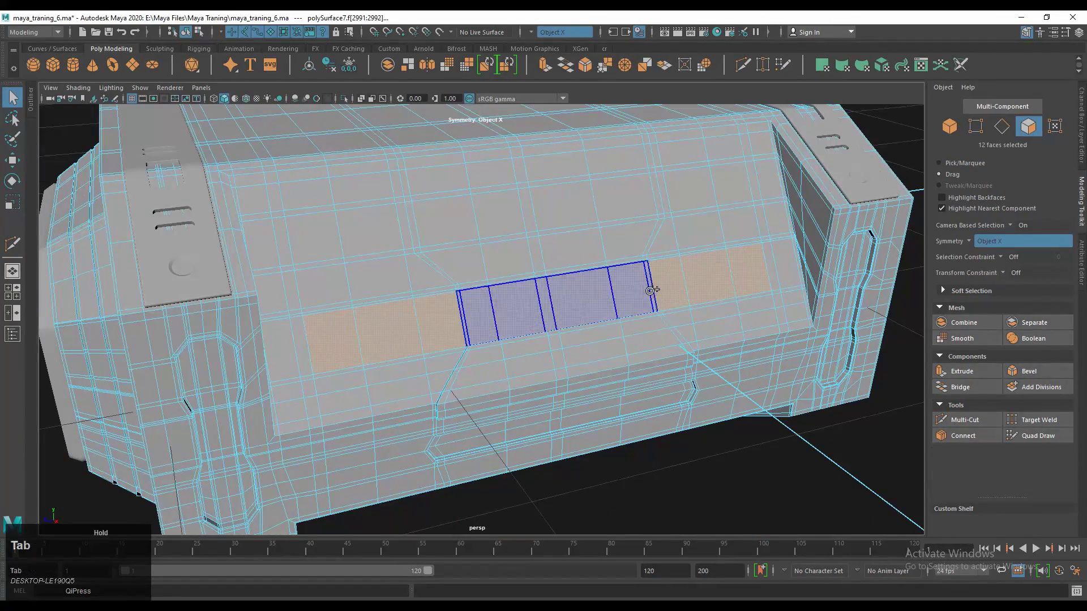
drag(650, 290, 653, 289)
alt+right_drag(554, 340, 617, 351)
drag(445, 374, 413, 395)
Add the lower faces beside the trapezoidal centre section to the band selection and deselect the surplus faces.
alt+middle_drag(400, 424, 402, 392)
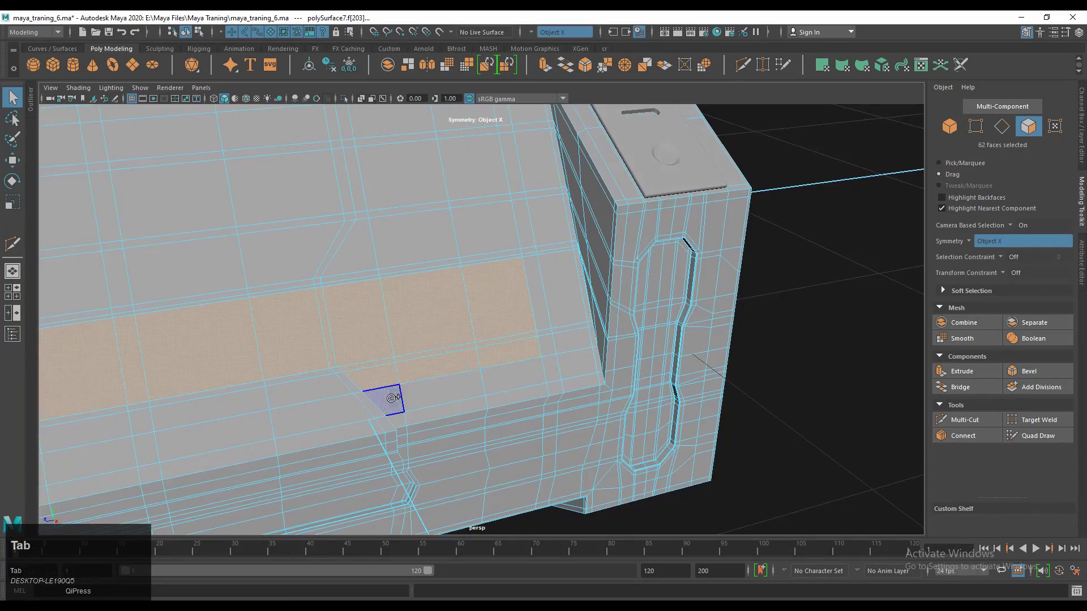
drag(391, 398, 518, 382)
alt+right_drag(518, 378, 417, 374)
alt+middle_drag(417, 374, 555, 372)
mouse_move(442, 365)
alt+mouse_down()
mouse_move(510, 362)
mouse_move(481, 351)
alt+mouse_up()
mouse_move(566, 340)
alt+middle_down()
mouse_move(510, 338)
mouse_move(523, 311)
alt+middle_up()
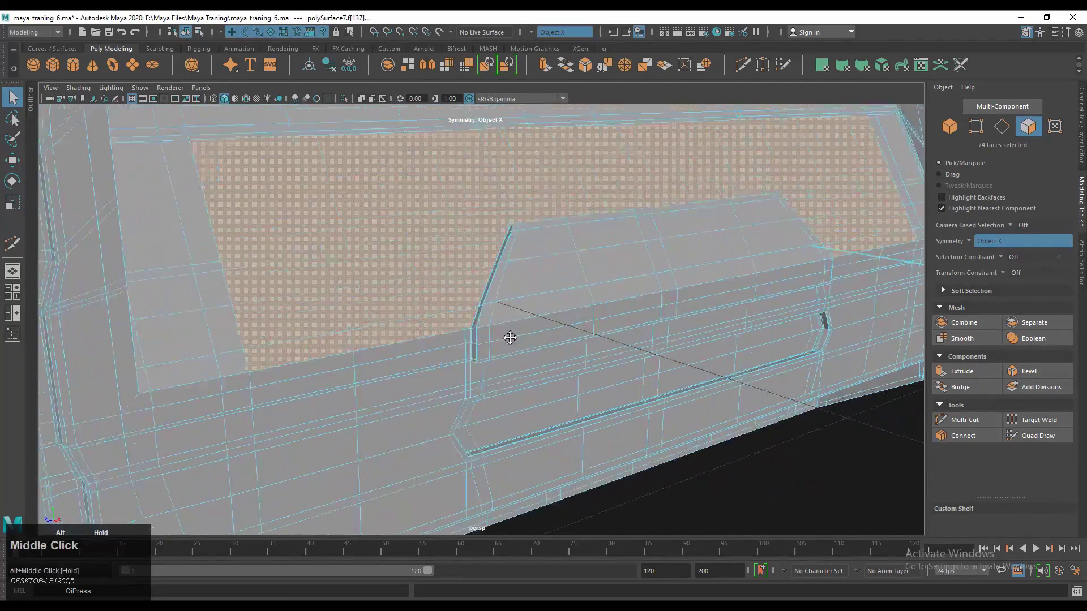
mouse_move(498, 323)
ctrl+mouse_down()
mouse_move(480, 335)
mouse_move(419, 326)
mouse_move(376, 337)
mouse_move(453, 385)
ctrl+mouse_up()
alt+middle_drag(487, 385, 530, 362)
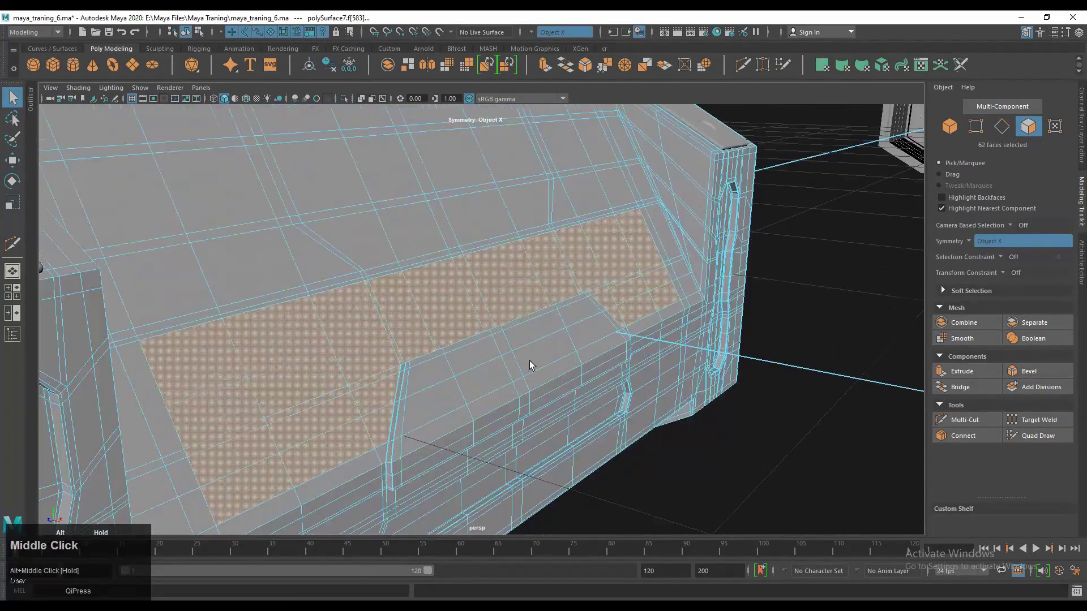
Extrude the selected band of side panel faces with an offset of 0.02.
alt+drag(529, 364, 494, 369)
key(ctrl+e)
click(841, 355)
alt+drag(797, 334, 765, 355)
click(838, 355)
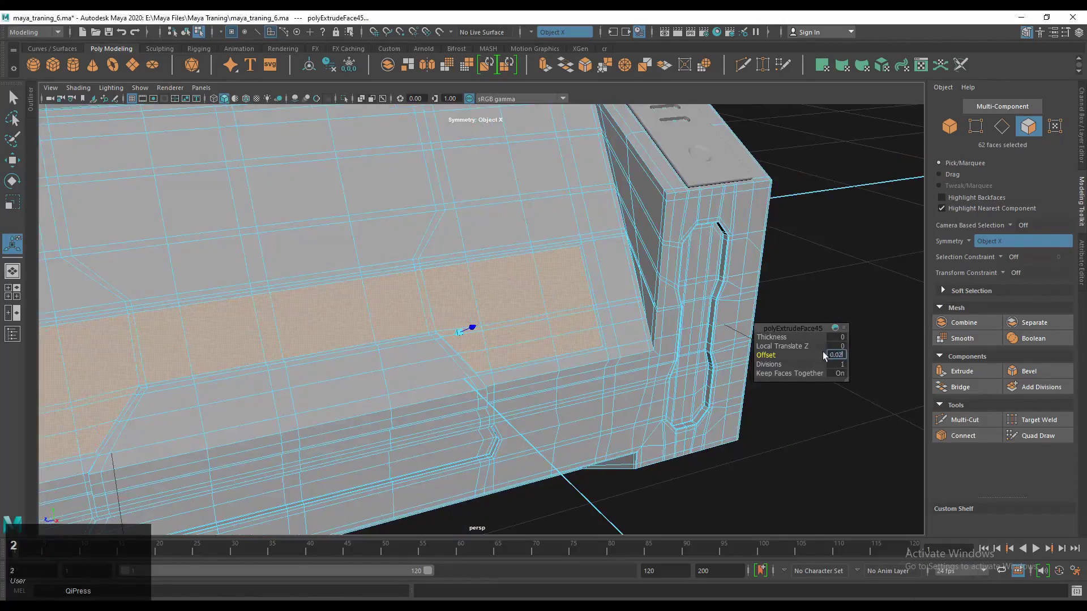
key(Return)
alt+drag(416, 388, 524, 380)
Extrude the inset band inward with a local Z translation of -0.018 and set the move axis orientation to Component.
key(ctrl+e)
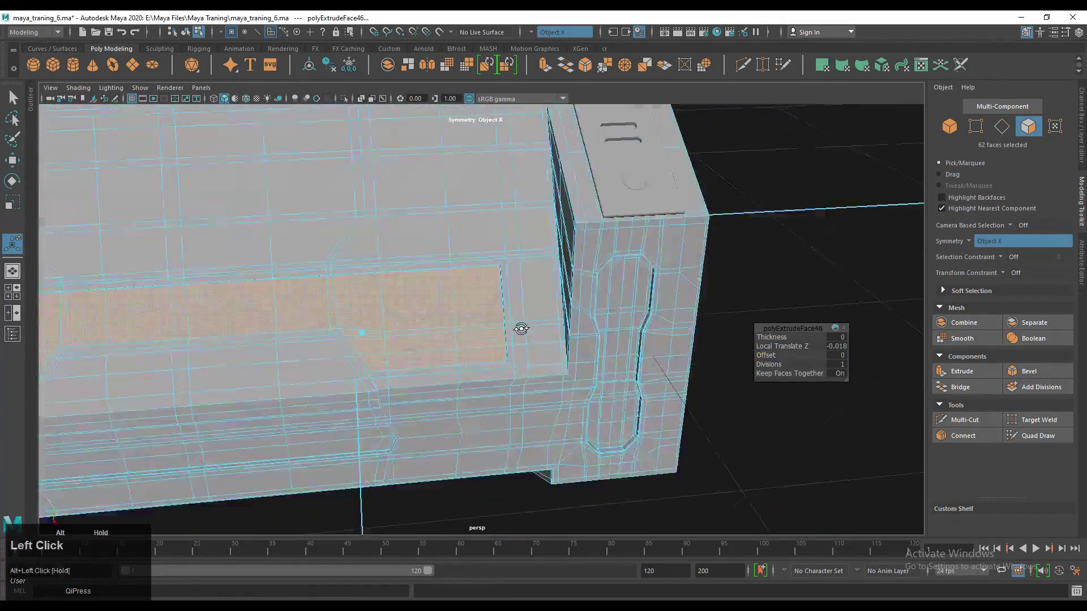
alt+drag(521, 328, 405, 345)
alt+middle_drag(405, 345, 414, 363)
key(w)
click(965, 474)
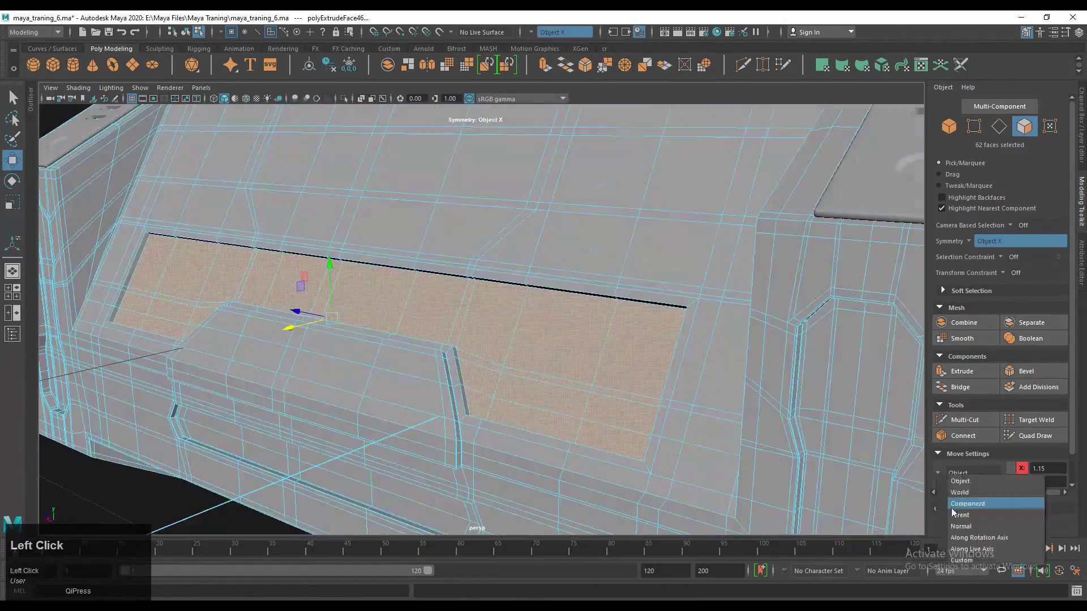
click(956, 504)
Extrude the recessed band's floor faces again with a small offset to form a supporting edge loop.
alt+drag(396, 334, 646, 378)
alt+scroll(646, 378, up, 3)
alt+scroll(646, 378, up, 3)
alt+middle_drag(646, 378, 367, 338)
alt+drag(367, 338, 487, 362)
key(ctrl+e)
click(840, 355)
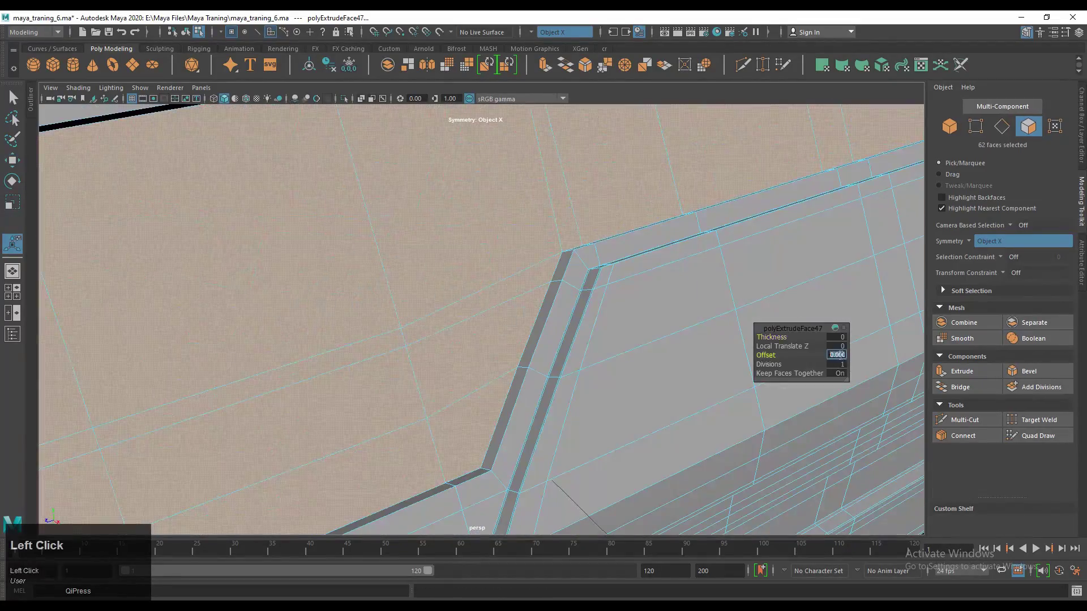
scroll(436, 364, down, 5)
click(425, 368)
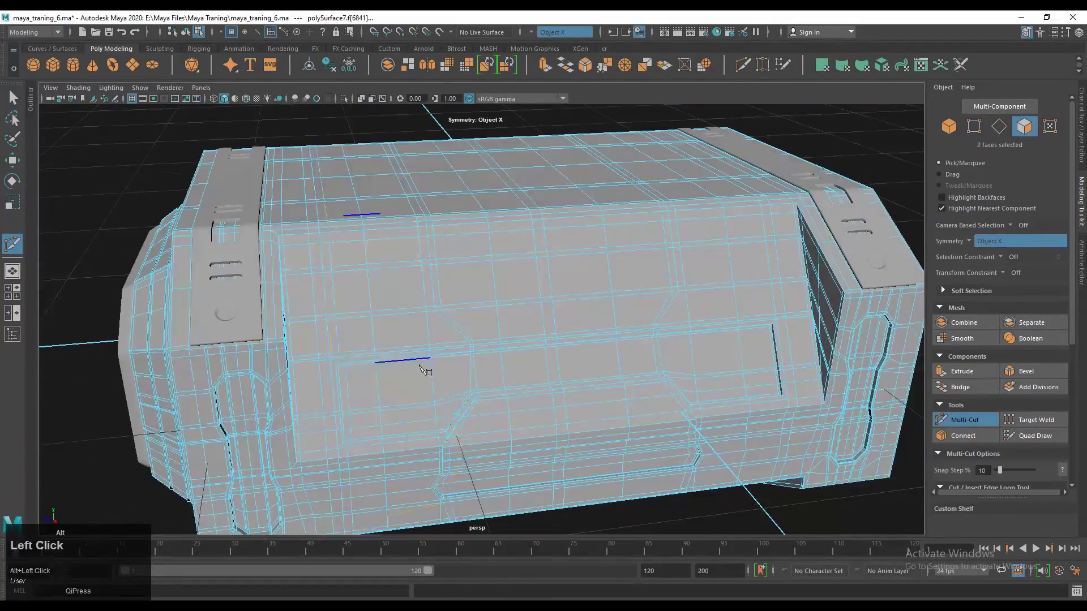
Return to object mode and examine the recessed band's edges on the sloped side in smooth preview.
shift+right_drag(424, 369, 374, 436)
alt+drag(374, 436, 475, 357)
alt+middle_drag(475, 356, 591, 333)
scroll(493, 369, up, 4)
alt+drag(598, 419, 589, 405)
alt+right_drag(589, 405, 699, 248)
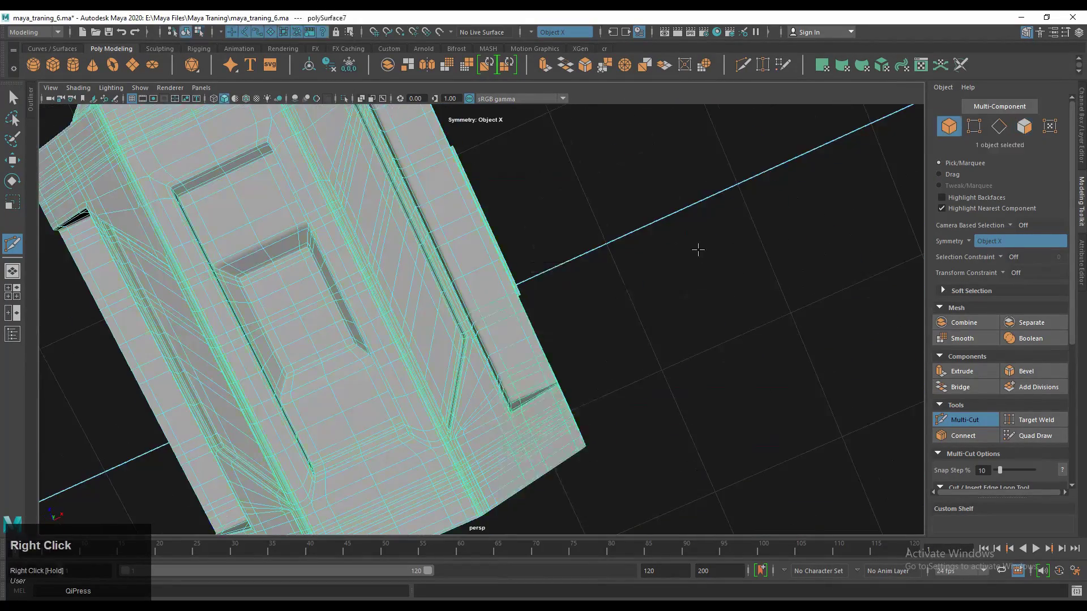
scroll(487, 388, up, 3)
alt+drag(487, 389, 451, 374)
scroll(442, 339, up, 5)
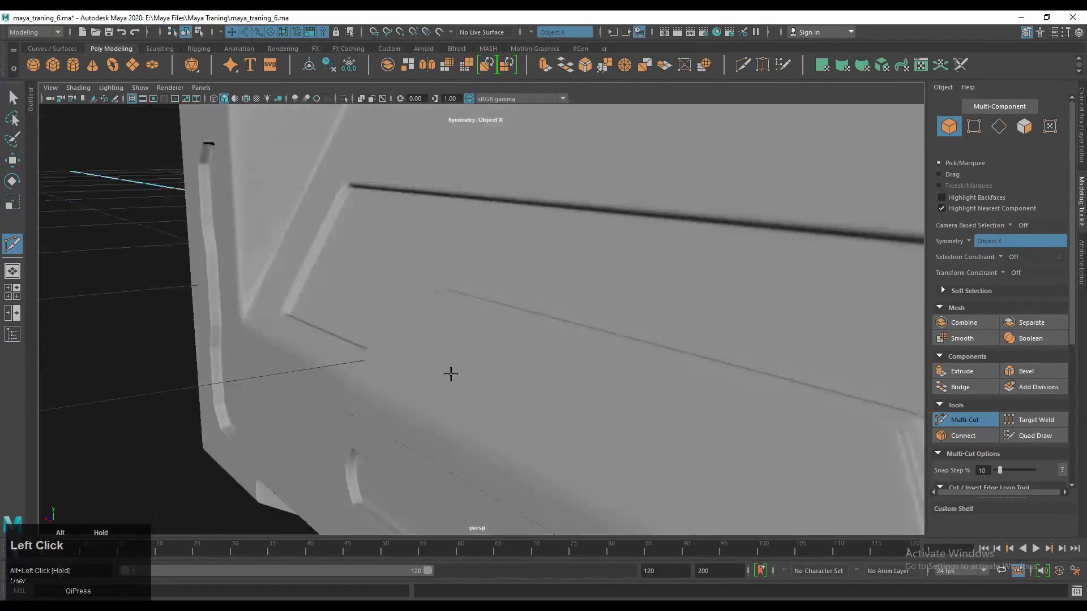
Insert a supporting edge loop along the wall of the recessed side band with Multi-Cut.
right_drag(364, 212, 302, 239)
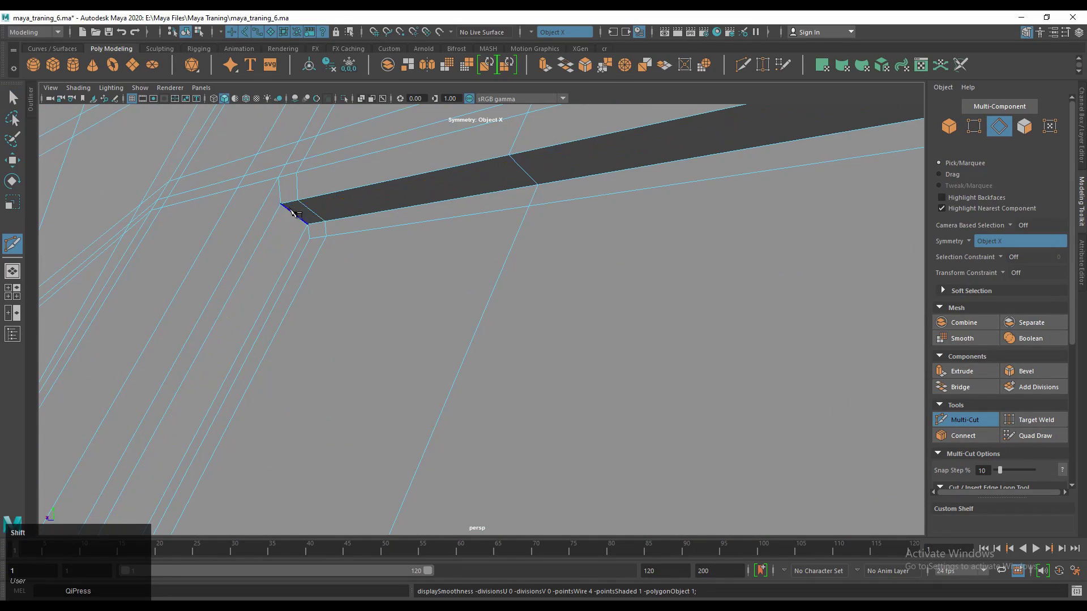
alt+middle_drag(314, 215, 485, 248)
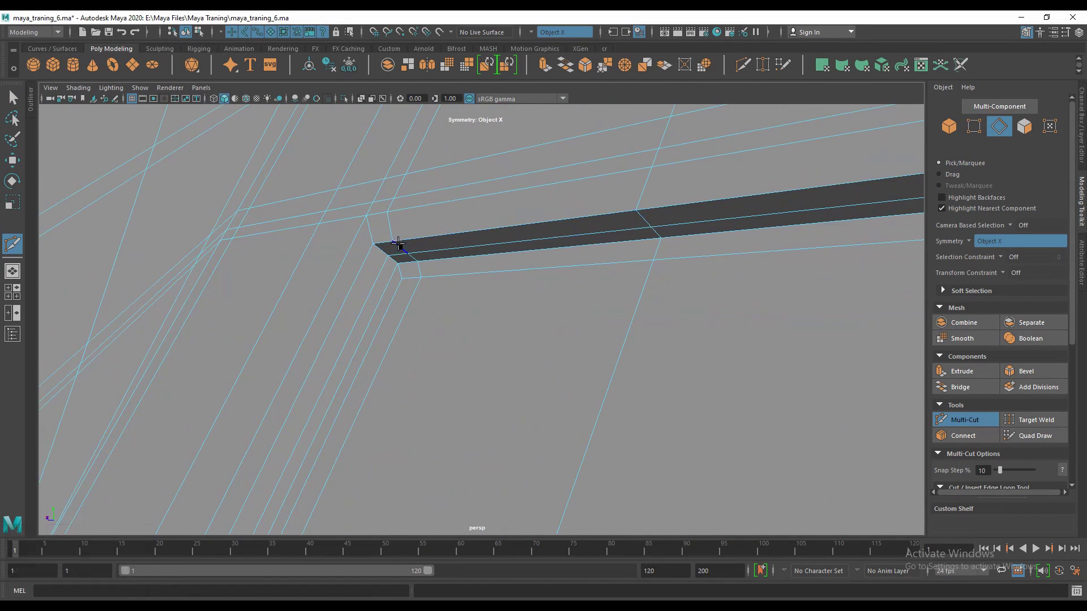
alt+right_drag(306, 276, 492, 259)
scroll(425, 275, down, 5)
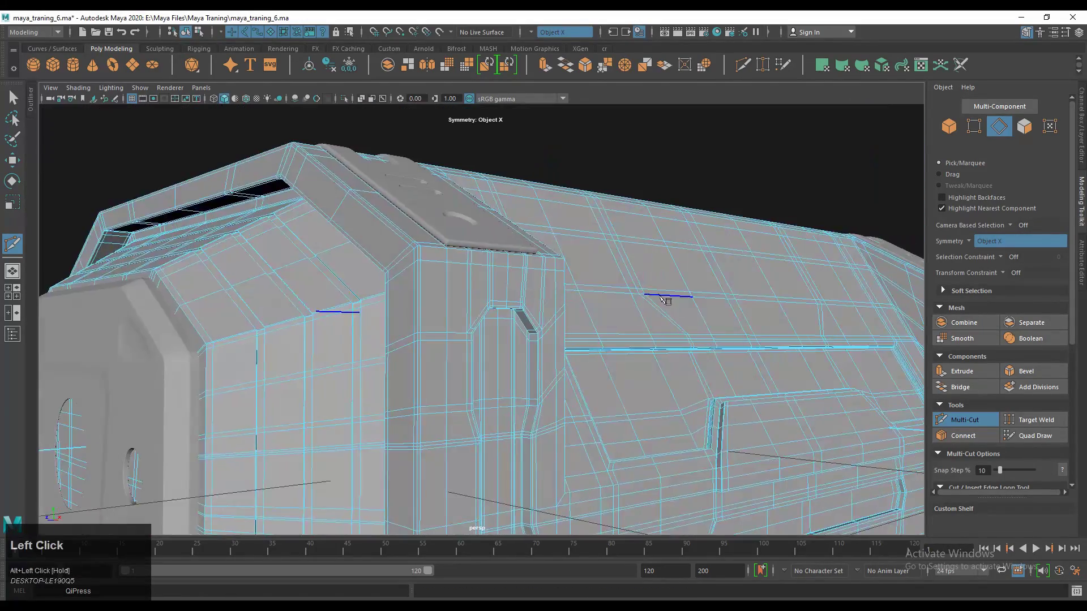
Select the central block of faces that wraps from the top surface over the shoulder onto the upper sloped side.
alt+middle_drag(662, 295, 388, 294)
key(q)
alt+drag(388, 294, 481, 312)
right_click(446, 286)
click(553, 323)
shift+click(458, 277)
scroll(459, 278, down, 5)
scroll(481, 313, up, 3)
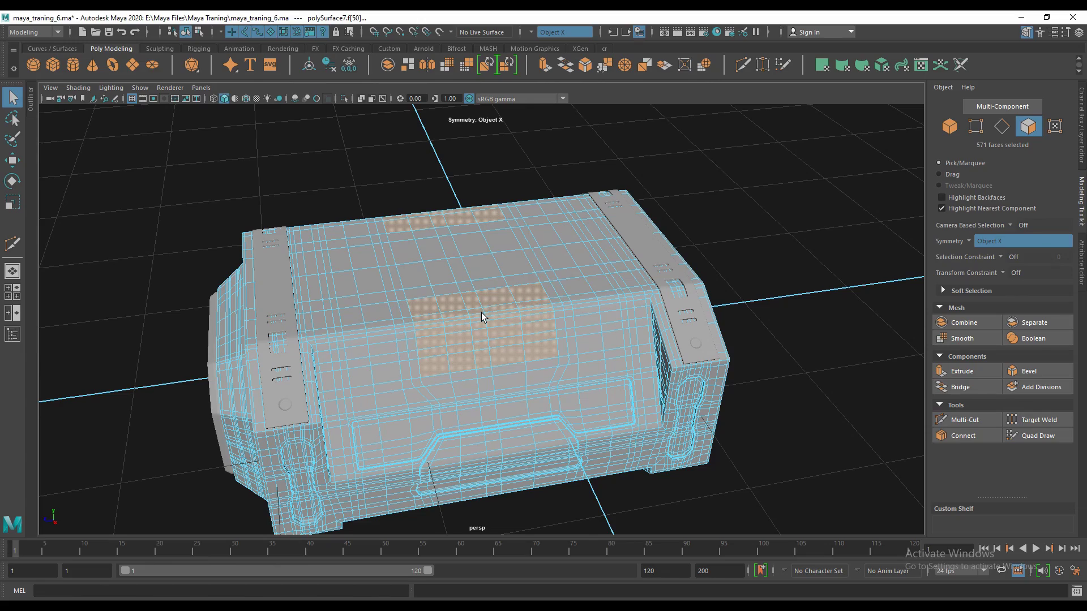
Add the narrow border strips on both sides of the central face block and deselect the surplus faces beside it.
alt+drag(482, 313, 517, 368)
scroll(534, 287, up, 5)
alt+scroll(624, 406, up, 5)
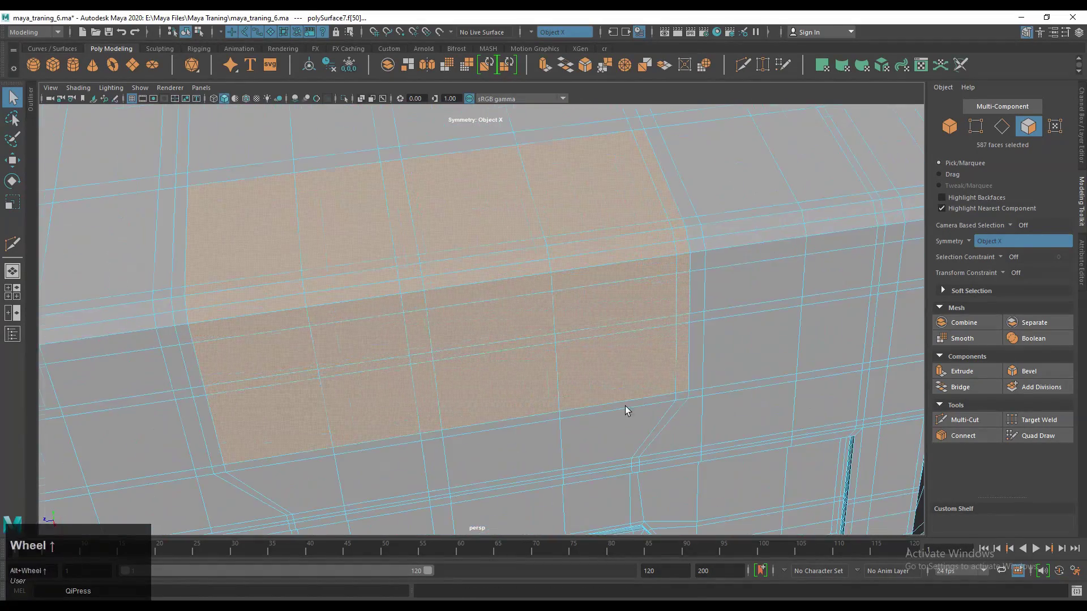
alt+drag(624, 406, 315, 332)
shift+click(738, 358)
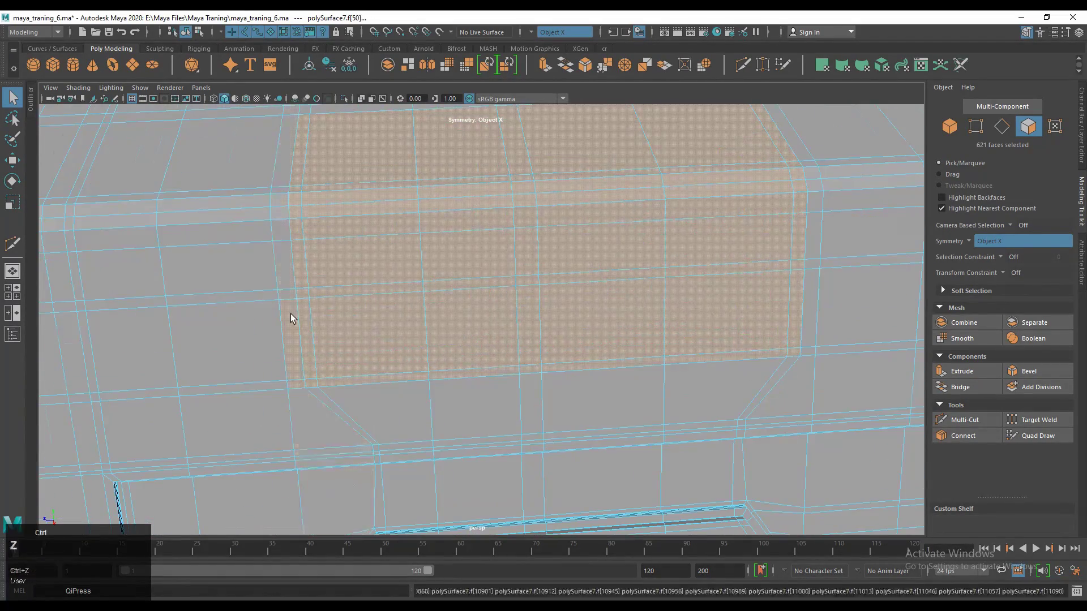
alt+middle_drag(290, 318, 317, 315)
mouse_move(317, 315)
alt+mouse_down()
mouse_move(665, 475)
mouse_move(325, 243)
mouse_move(224, 205)
mouse_move(330, 194)
mouse_move(305, 223)
mouse_move(319, 321)
alt+mouse_up()
ctrl+shift+click(319, 321)
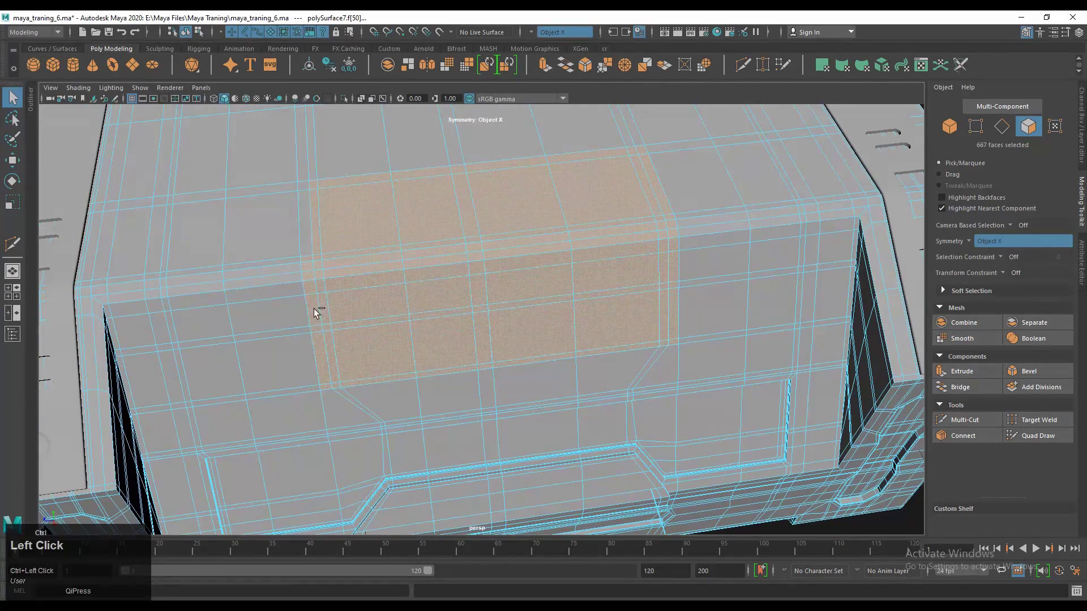
Clear the unwanted faces elsewhere on the body from the selection and extrude the central panel faces.
alt+drag(673, 337, 473, 236)
key(w)
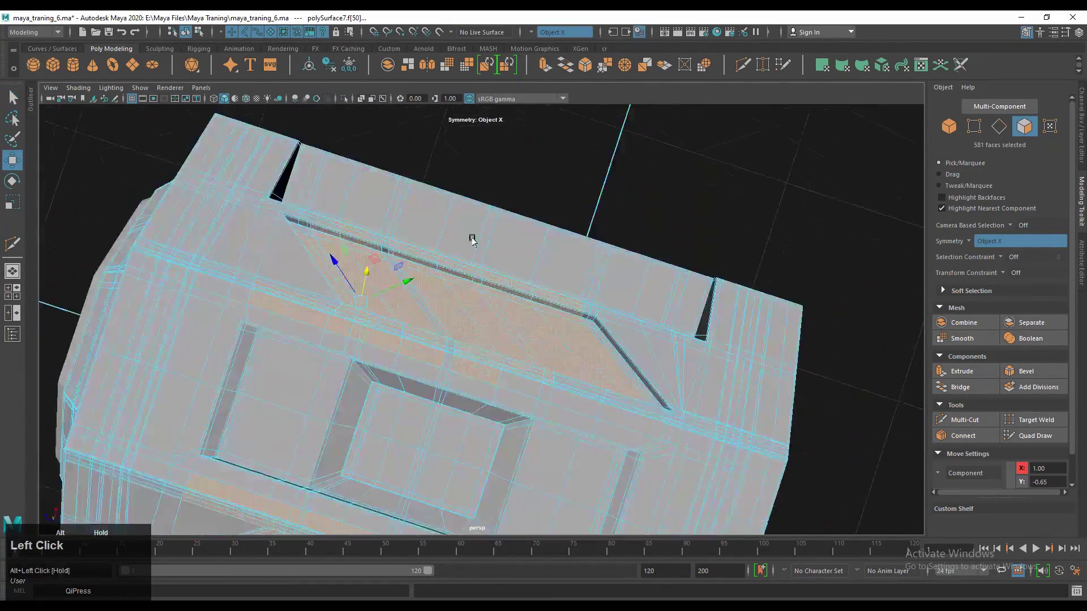
key(4)
scroll(473, 236, down, 3)
scroll(514, 313, up, 3)
key(5)
alt+drag(514, 313, 469, 330)
key(ctrl+e)
alt+middle_drag(468, 330, 565, 282)
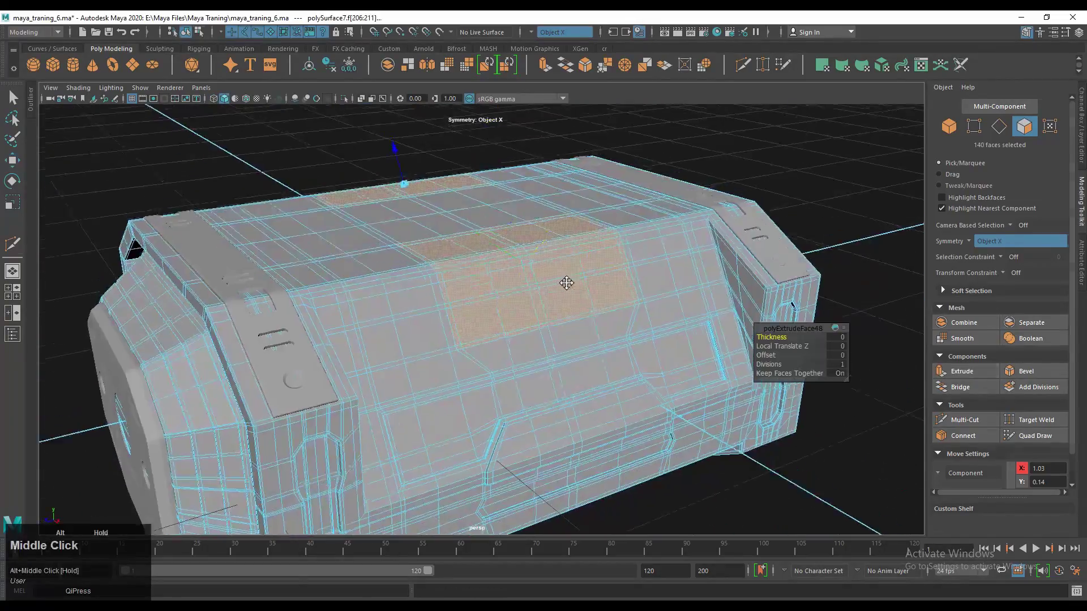
Sink a narrow groove around the central panel's outline and select the edges along the body's bevelled shoulder.
mouse_move(565, 282)
alt+mouse_down()
mouse_move(711, 242)
mouse_move(585, 220)
mouse_move(367, 311)
alt+mouse_up()
alt+right_drag(366, 311, 524, 260)
key(q)
key(F10)
alt+middle_drag(524, 260, 607, 273)
alt+drag(607, 273, 512, 311)
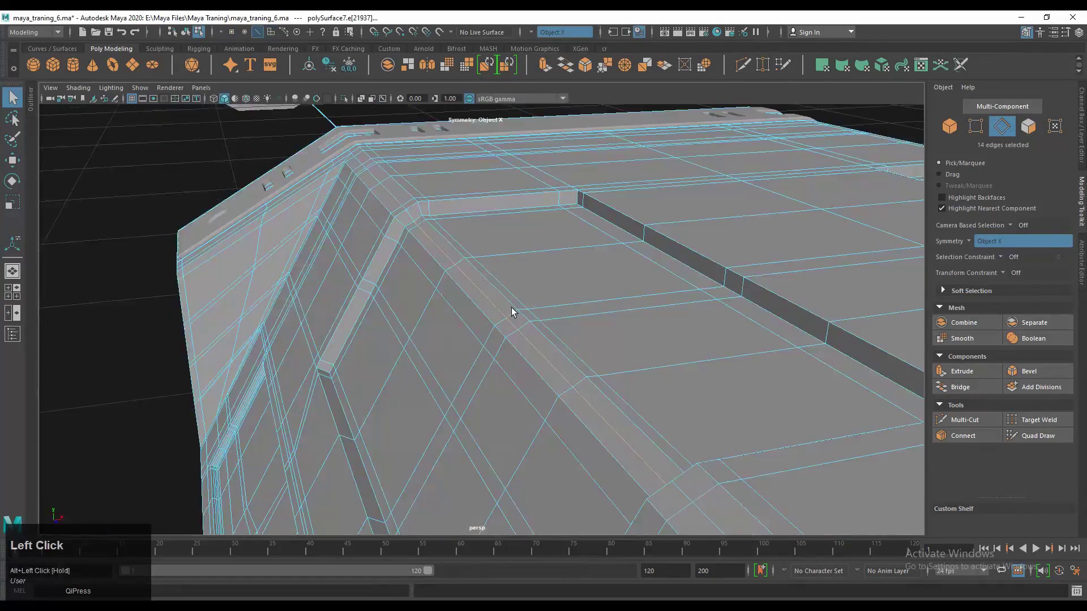
Insert supporting edge loops near the central panel's corner and along the groove's wall with Multi-Cut.
key(w)
alt+middle_drag(512, 311, 456, 345)
alt+drag(456, 344, 538, 310)
scroll(609, 352, down, 3)
alt+scroll(499, 390, up, 5)
scroll(499, 390, down, 5)
alt+drag(499, 389, 489, 318)
key(m)
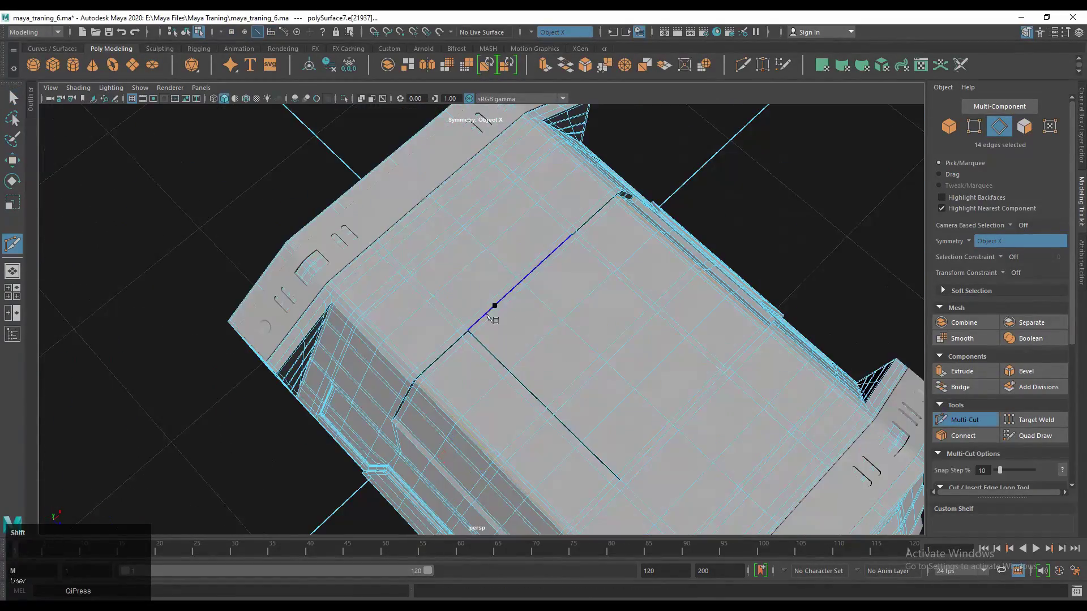
scroll(470, 327, up, 3)
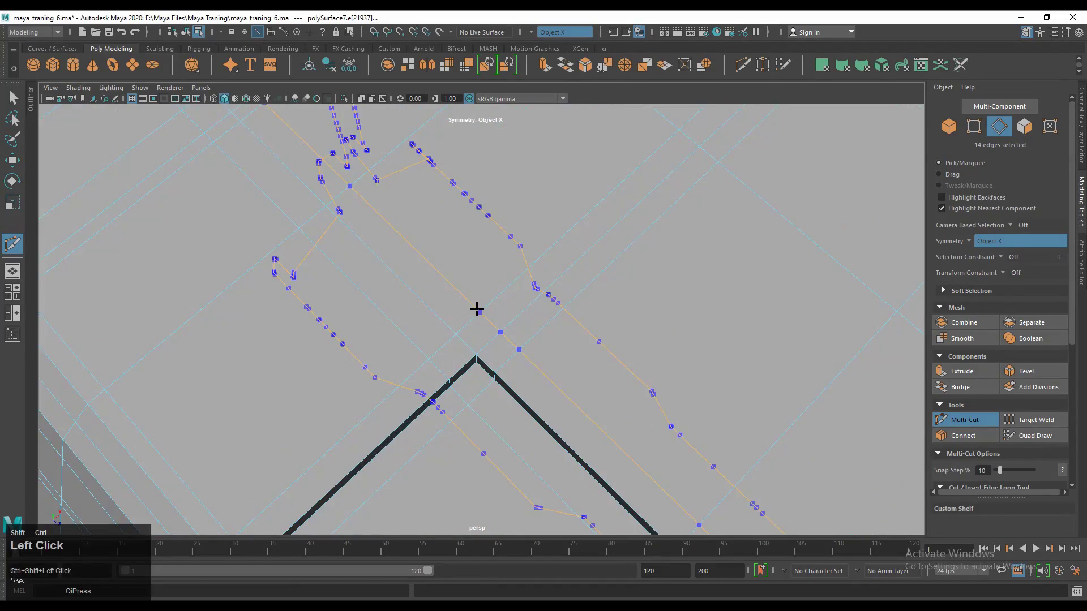
scroll(626, 369, down, 5)
alt+scroll(614, 221, up, 5)
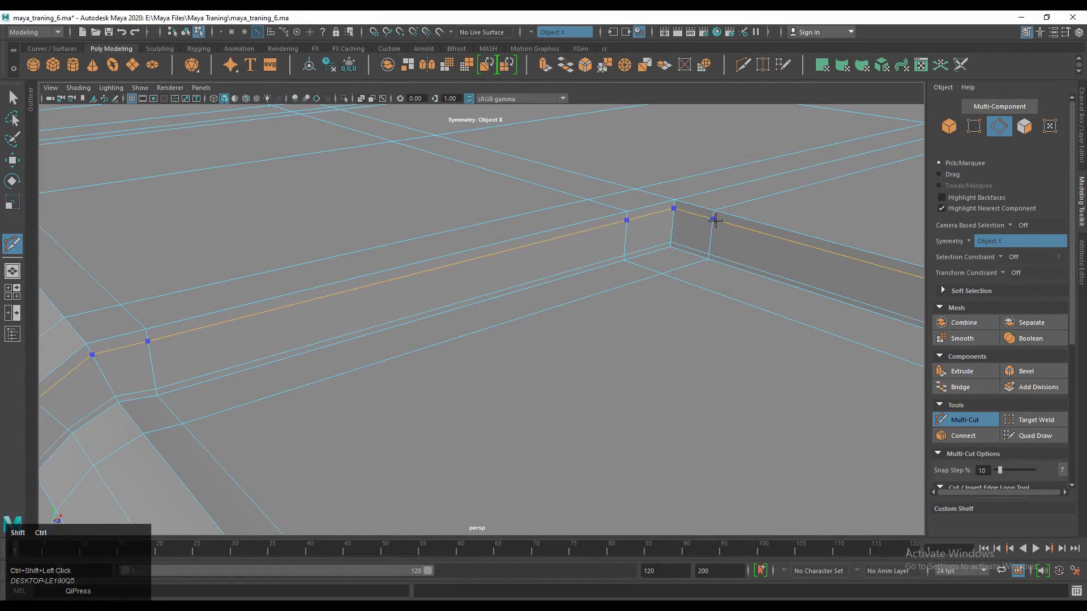
Return to object mode and examine the grooved central panels from above.
scroll(575, 245, down, 5)
alt+drag(539, 266, 509, 294)
right_drag(509, 294, 553, 282)
scroll(458, 302, down, 3)
scroll(458, 302, down, 5)
alt+drag(458, 302, 504, 289)
click(505, 289)
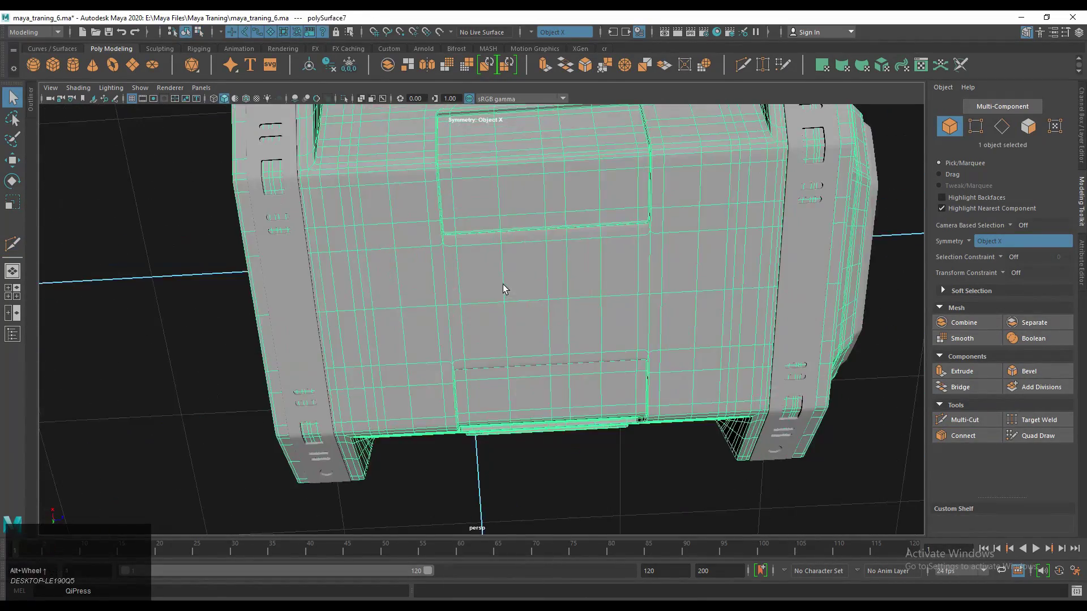
scroll(535, 240, down, 2)
scroll(535, 240, up, 3)
Examine the edge layout of the top surface around the grooved panels in edge mode and the top view.
right_drag(535, 240, 467, 272)
alt+drag(468, 272, 552, 335)
scroll(509, 323, up, 5)
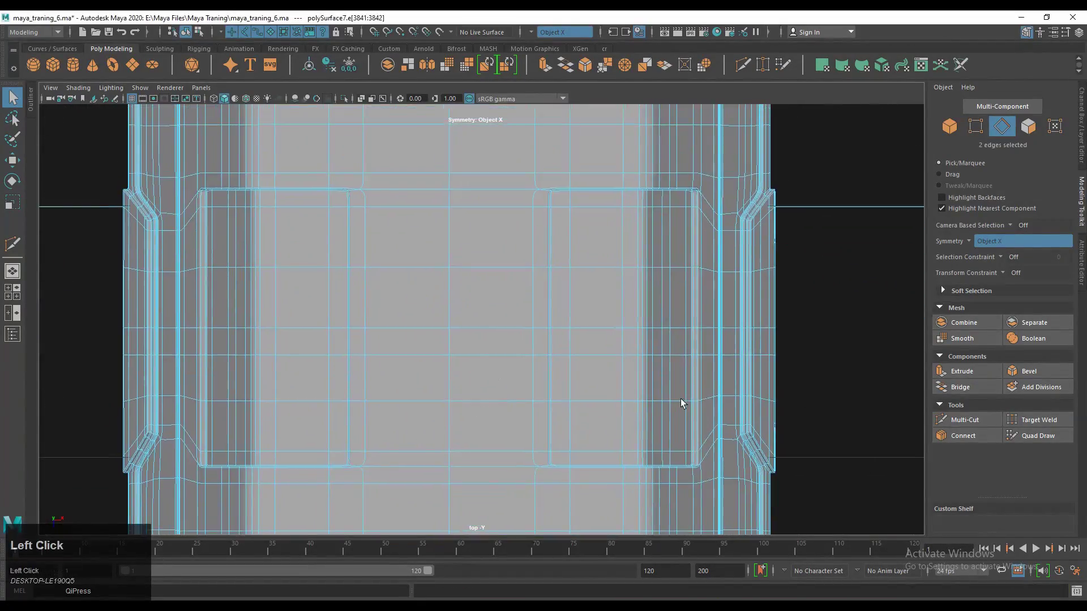
scroll(633, 371, down, 2)
alt+drag(682, 404, 485, 317)
scroll(468, 357, up, 4)
mouse_move(468, 356)
alt+mouse_down()
mouse_move(479, 384)
mouse_move(460, 376)
alt+mouse_up()
scroll(424, 206, up, 2)
alt+drag(425, 206, 533, 385)
scroll(536, 331, down, 5)
scroll(521, 353, up, 5)
Select a narrow strip of top faces between the central panels and the end bands, mirrored on both ends.
key(w)
scroll(450, 357, down, 2)
key(F11)
click(528, 208)
shift+click(547, 231)
shift+click(533, 385)
alt+middle_drag(533, 386, 537, 232)
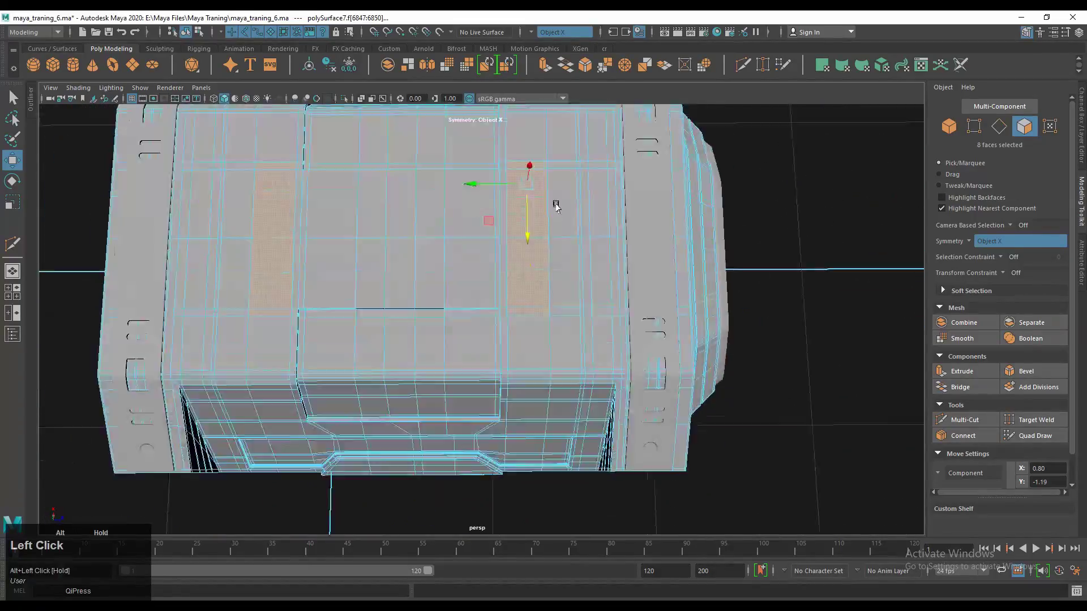
alt+drag(555, 207, 545, 233)
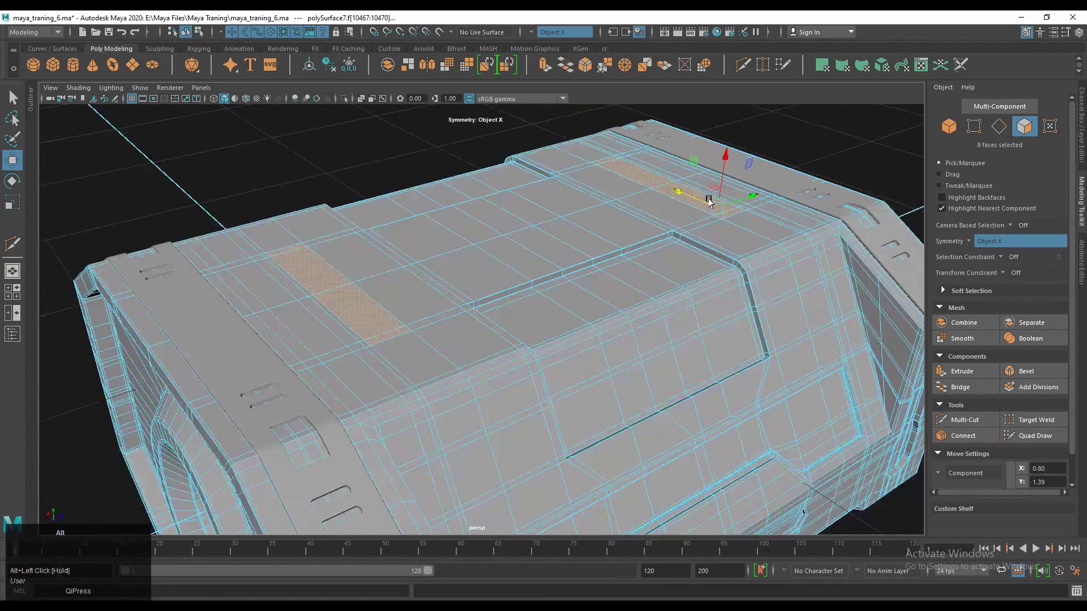
Extrude the strip faces inward as long rectangular recesses and narrow their floors to give sloped walls.
alt+drag(709, 200, 604, 158)
key(ctrl+e)
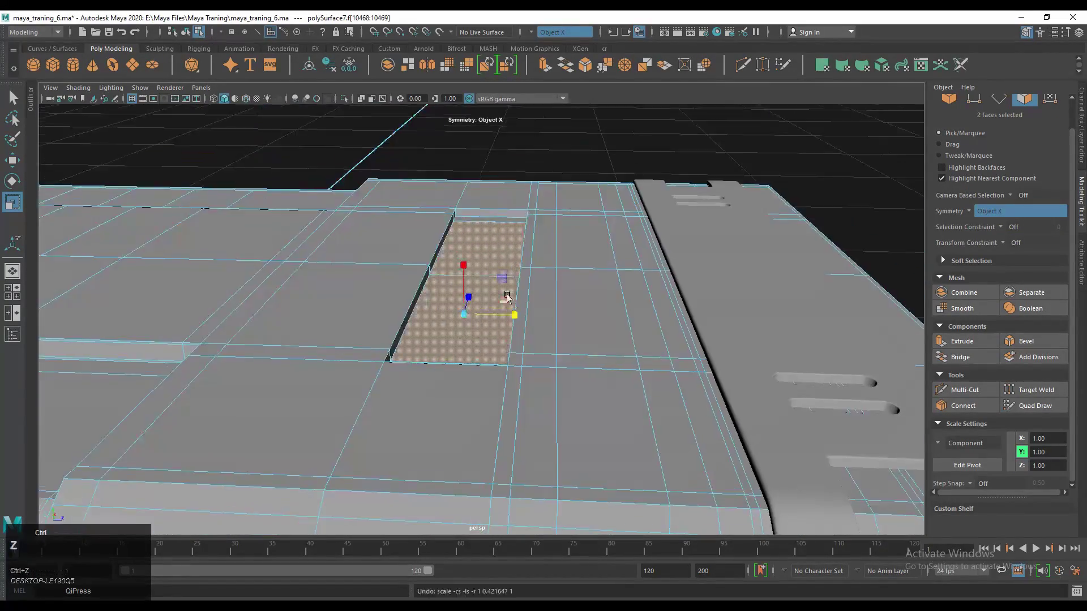
scroll(449, 424, down, 4)
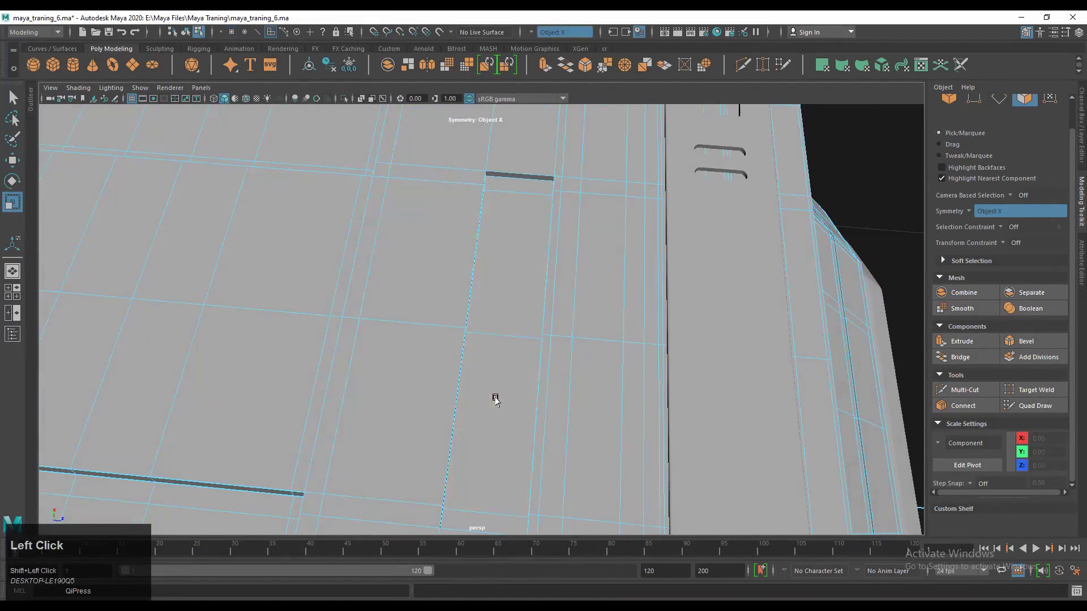
alt+drag(494, 399, 486, 344)
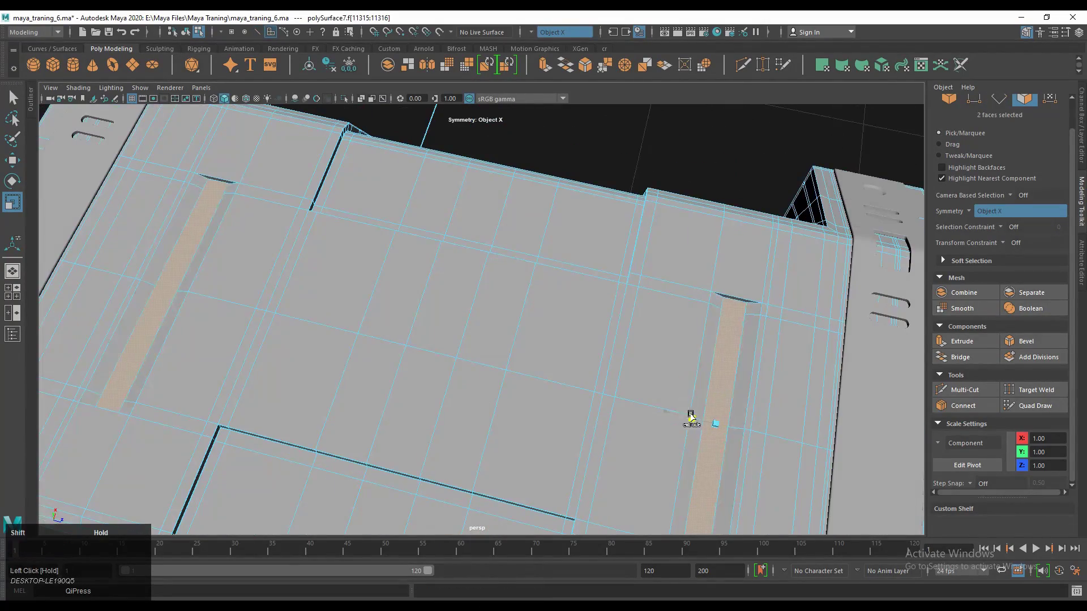
Extrude the floor faces of the long top recesses again to add a supporting border.
alt+drag(691, 417, 566, 283)
key(ctrl+e)
click(837, 355)
alt+drag(627, 332, 725, 343)
alt+middle_drag(523, 382, 555, 391)
Insert supporting edge loops across the recess ends and along the long sides of the top recesses with Multi-Cut.
key(ctrl+shift+x)
click(565, 419)
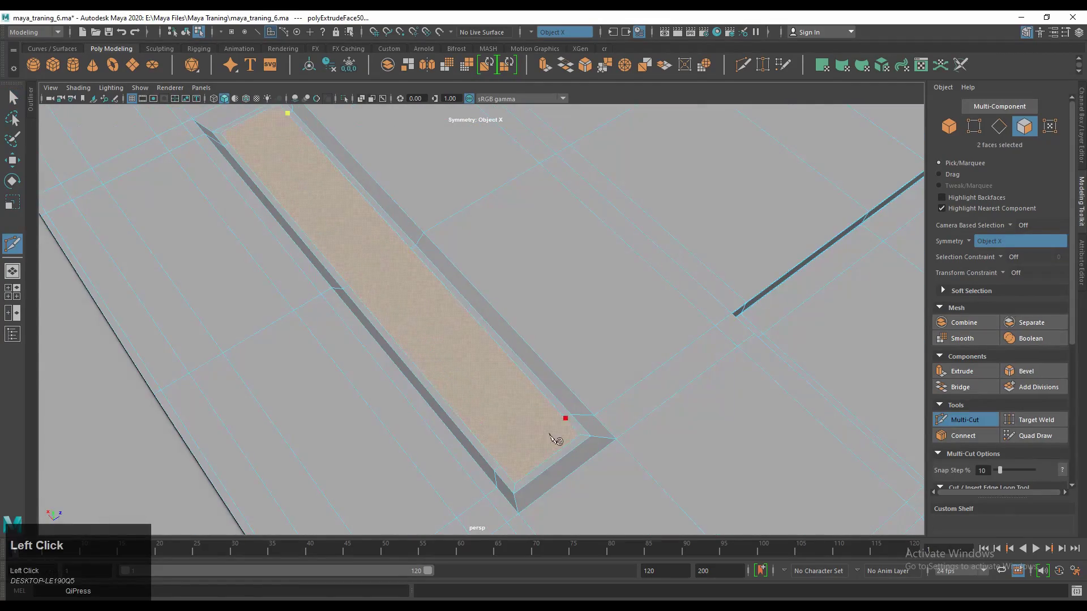
alt+drag(535, 385, 622, 295)
scroll(525, 402, down, 5)
scroll(489, 273, up, 4)
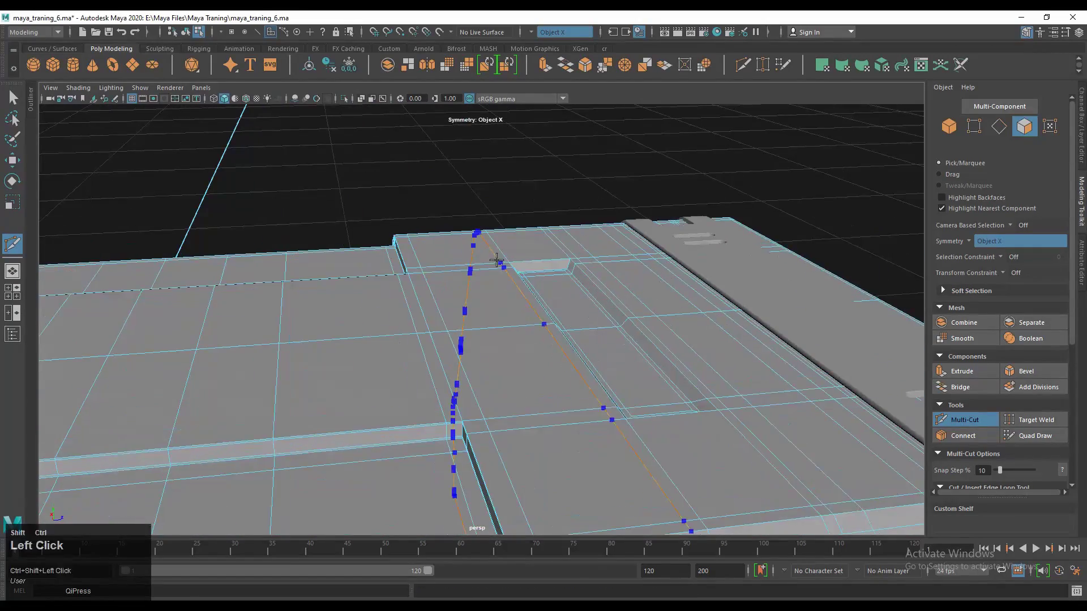
alt+drag(496, 260, 504, 164)
alt+middle_drag(504, 165, 512, 316)
scroll(487, 277, up, 3)
scroll(487, 277, down, 4)
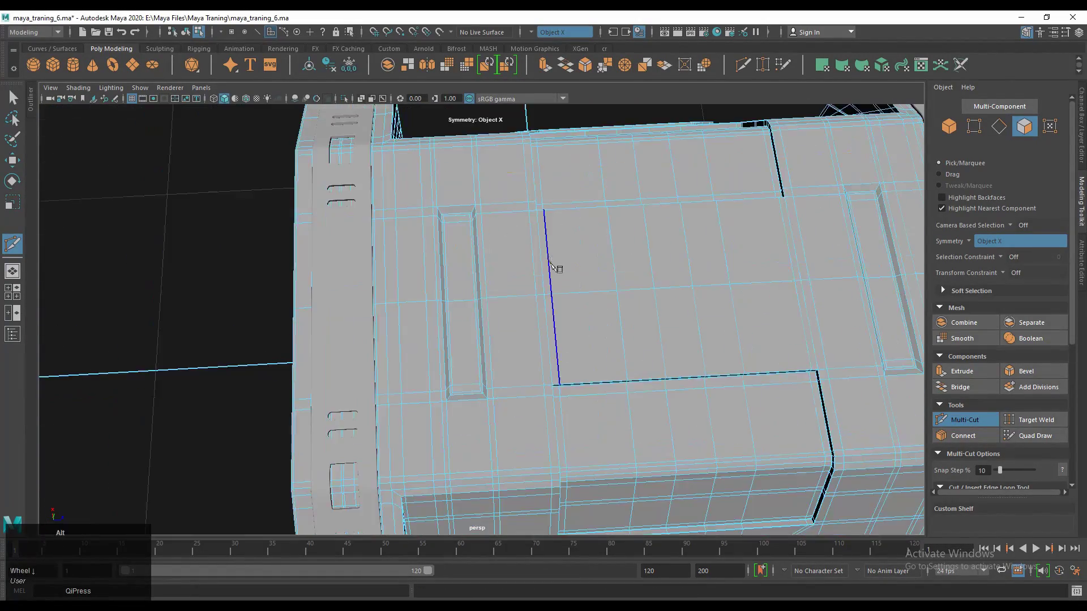
alt+drag(555, 269, 439, 332)
Preview the smoothed recesses and cut extra supporting edges around the ends and corners of the long top recesses.
right_click(564, 245)
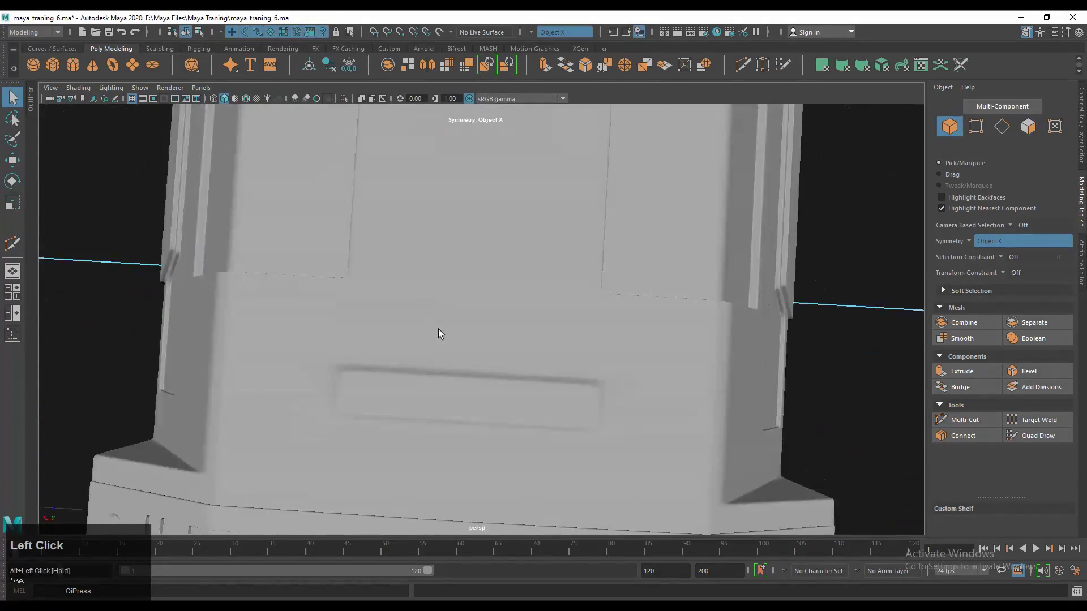
scroll(519, 206, up, 5)
key(y)
alt+drag(563, 379, 550, 432)
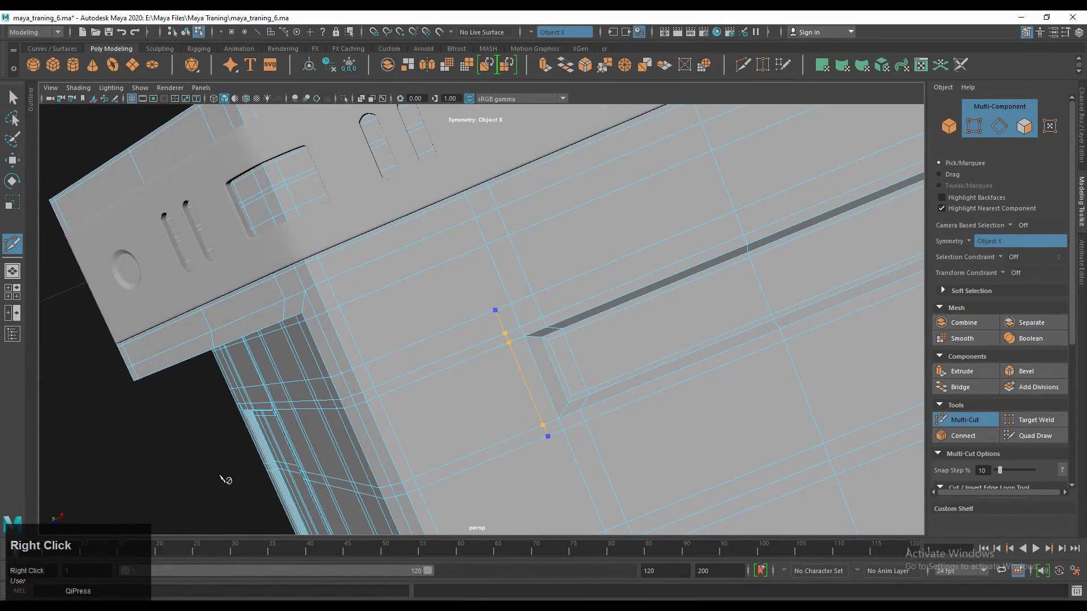
alt+middle_drag(225, 480, 555, 383)
scroll(578, 432, down, 10)
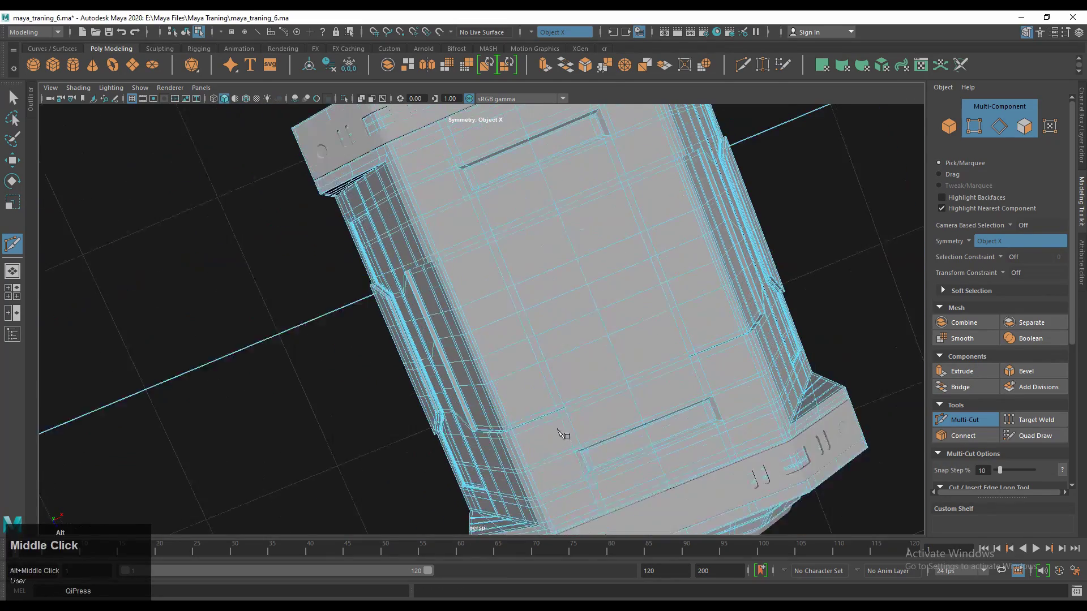
scroll(723, 428, up, 5)
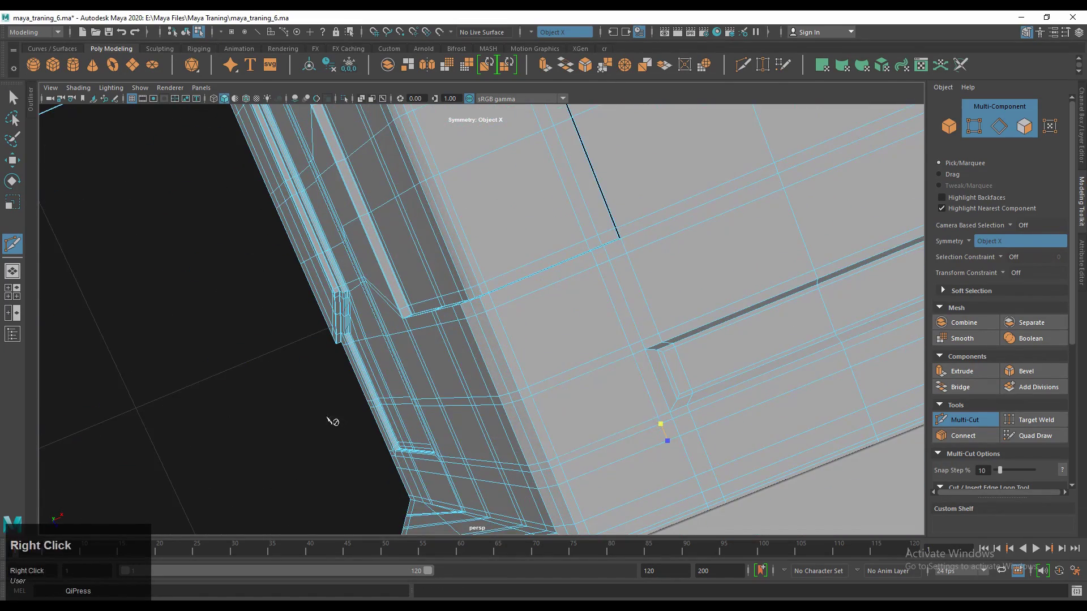
scroll(589, 364, down, 5)
scroll(580, 347, up, 5)
click(500, 466)
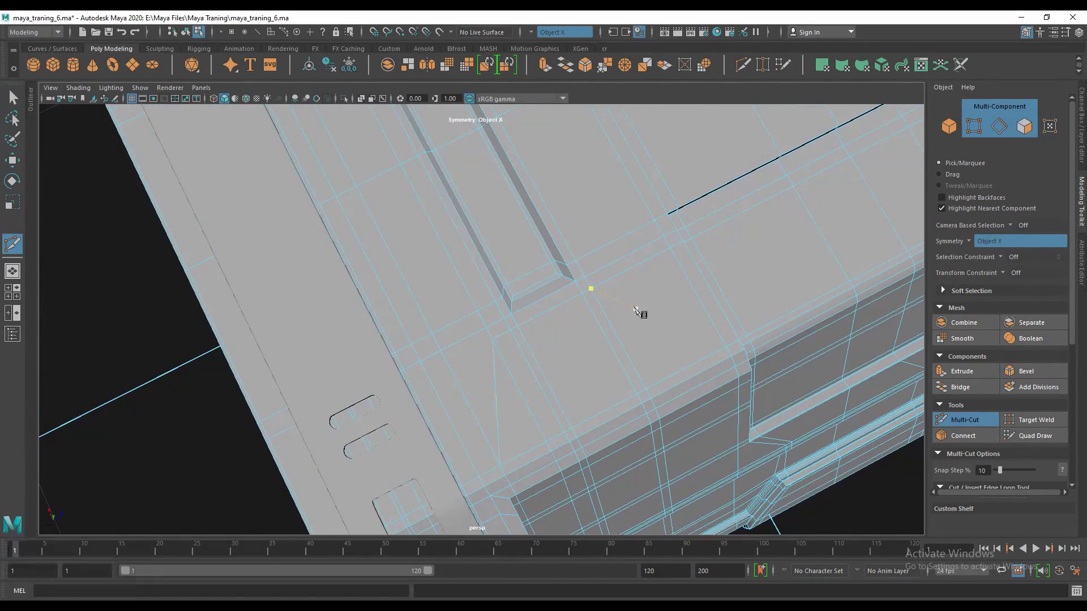
Examine the long top recesses and their corners in smooth preview.
scroll(634, 295, down, 3)
alt+middle_drag(621, 249, 597, 342)
alt+drag(597, 342, 611, 276)
key(1)
alt+drag(610, 229, 555, 229)
alt+middle_drag(555, 228, 566, 261)
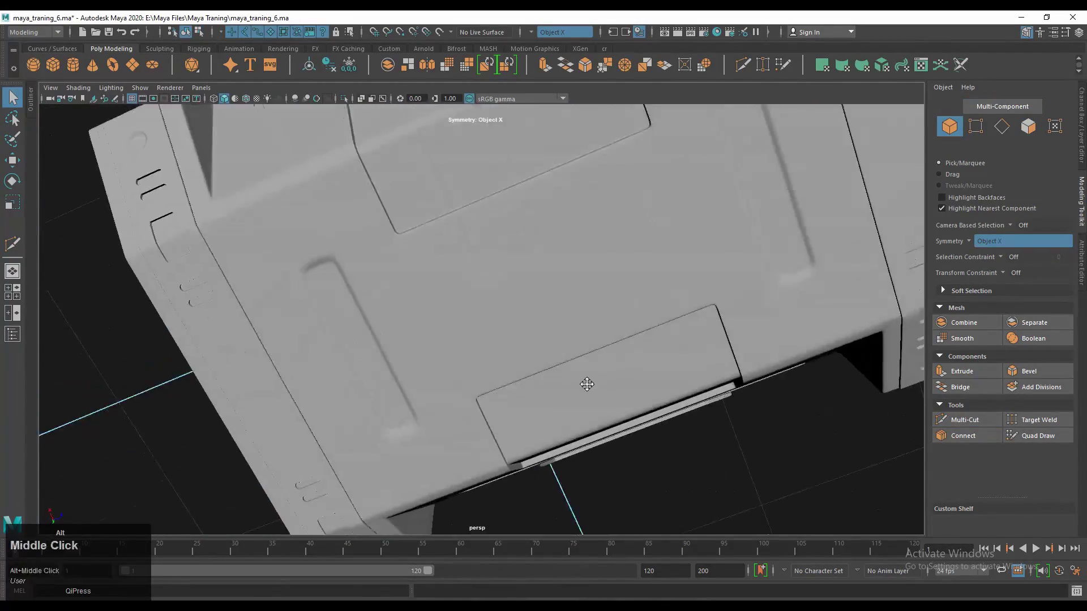
alt+drag(566, 261, 660, 351)
alt+middle_drag(660, 351, 485, 351)
scroll(582, 272, up, 4)
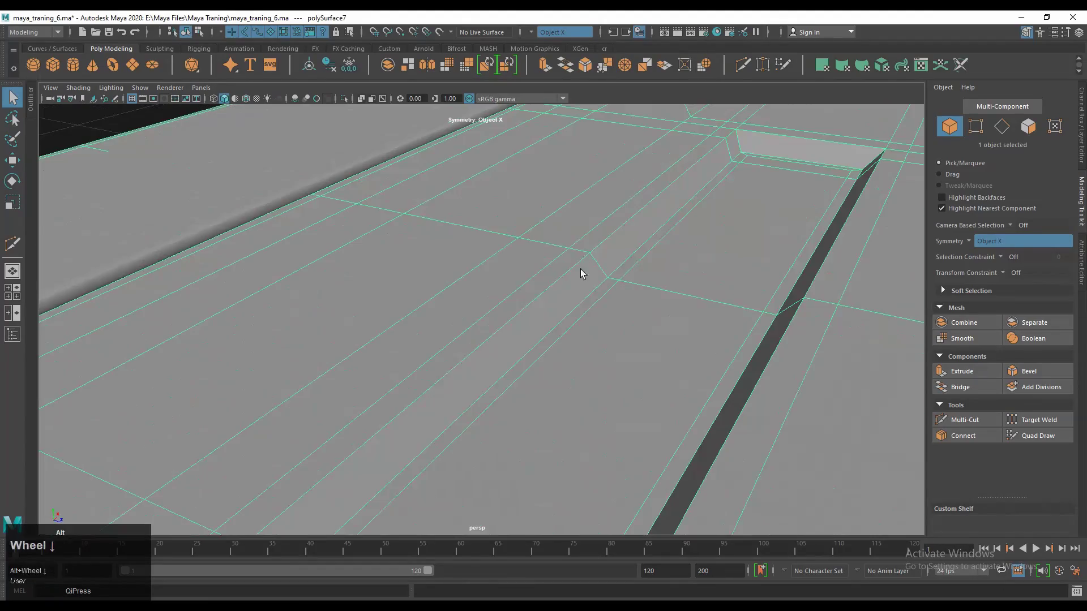
Insert supporting edge loops near the upper and lower edges of the long recess's walls and preview the smoothed top.
key(m)
alt+middle_drag(753, 217, 558, 371)
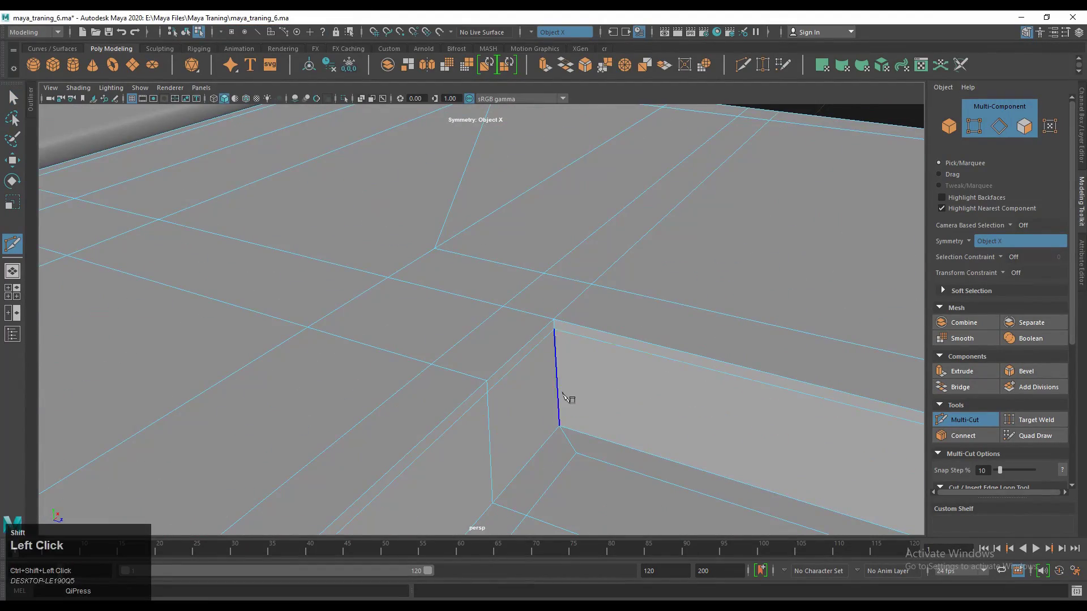
scroll(682, 339, down, 5)
scroll(635, 393, up, 3)
alt+scroll(577, 381, up, 2)
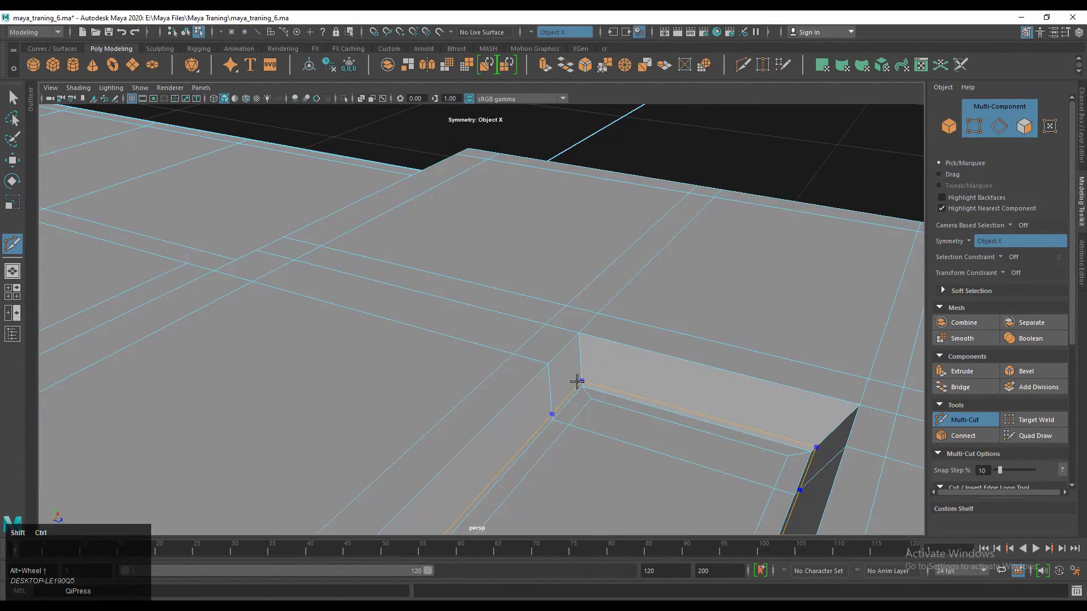
alt+middle_drag(583, 342, 736, 277)
scroll(583, 324, down, 5)
key(q)
alt+drag(583, 324, 626, 294)
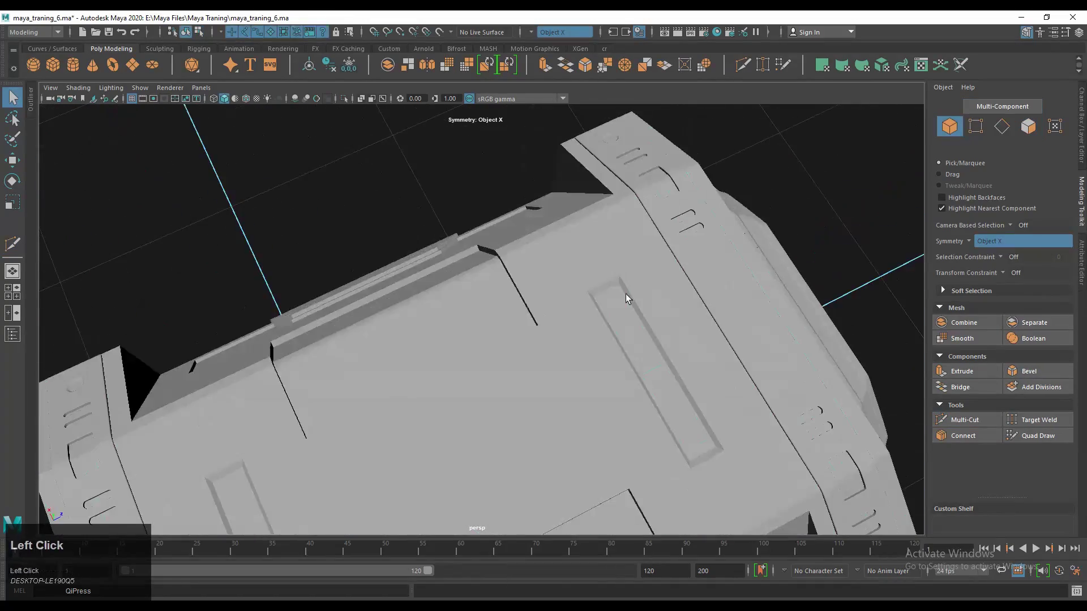
Select the six central faces of the top surface between the two long recesses and save the scene.
alt+middle_drag(626, 294, 695, 272)
alt+drag(695, 272, 569, 168)
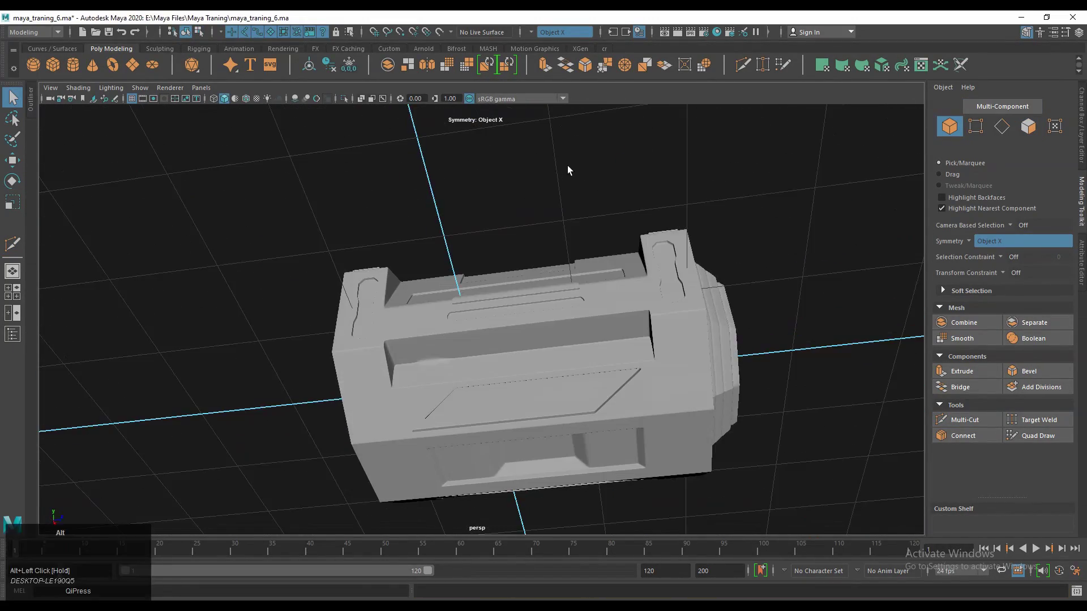
scroll(569, 168, up, 5)
click(574, 263)
scroll(518, 263, down, 2)
alt+drag(574, 262, 607, 334)
alt+middle_drag(606, 334, 580, 314)
click(546, 315)
key(space)
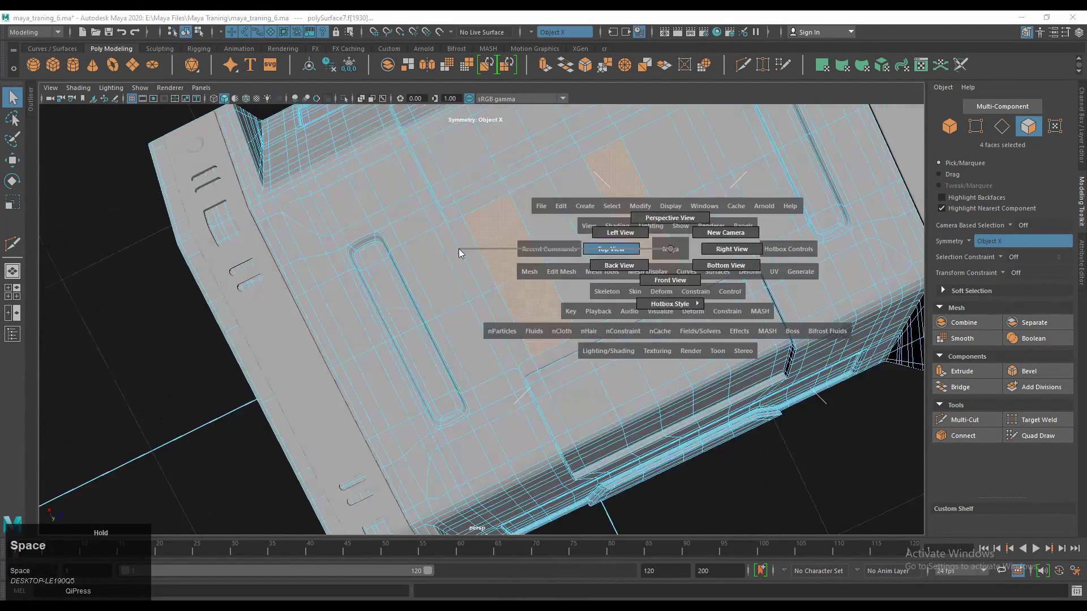
drag(458, 249, 460, 226)
scroll(549, 366, up, 3)
scroll(549, 365, up, 3)
scroll(626, 381, up, 2)
alt+drag(648, 334, 601, 251)
click(601, 251)
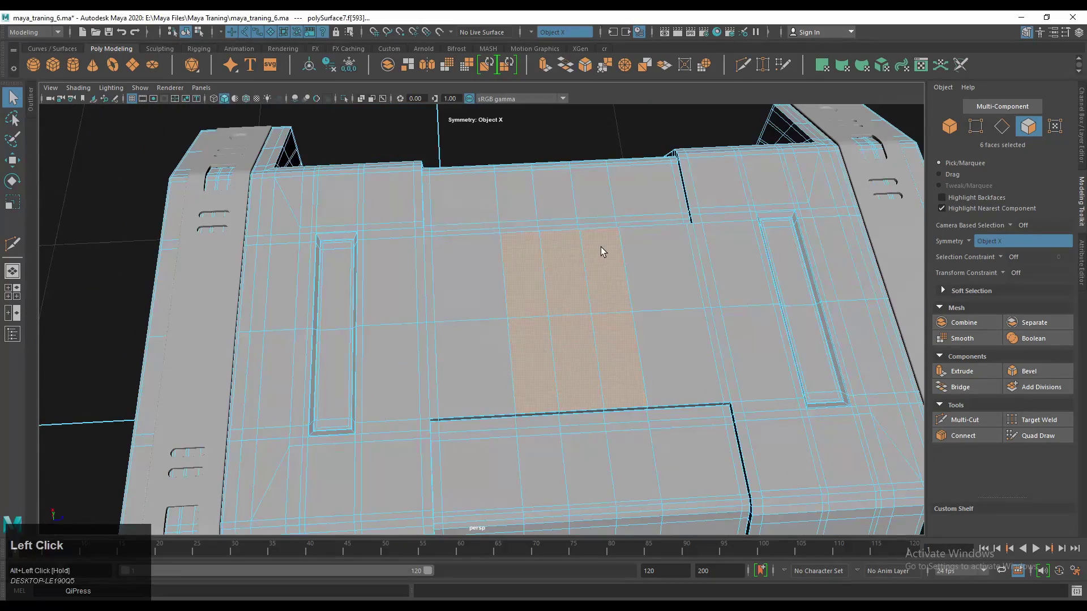
key(ctrl+s)
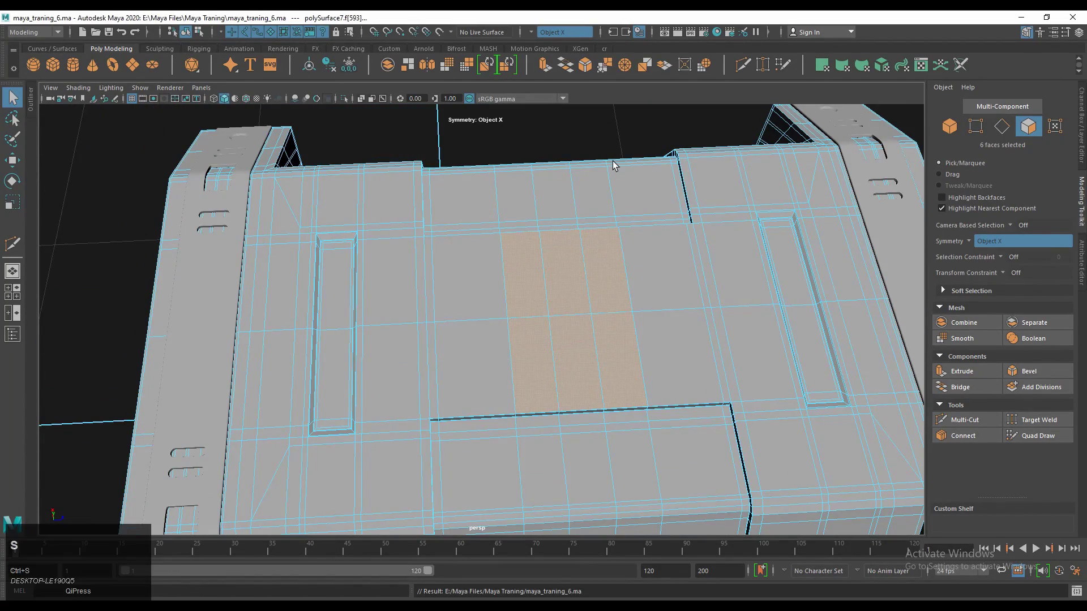
Return to object selection and examine the container from its round-opening end and along the side recess.
alt+drag(612, 160, 563, 242)
scroll(563, 242, down, 5)
right_drag(563, 243, 611, 226)
alt+drag(611, 227, 566, 254)
click(486, 262)
right_drag(486, 262, 481, 295)
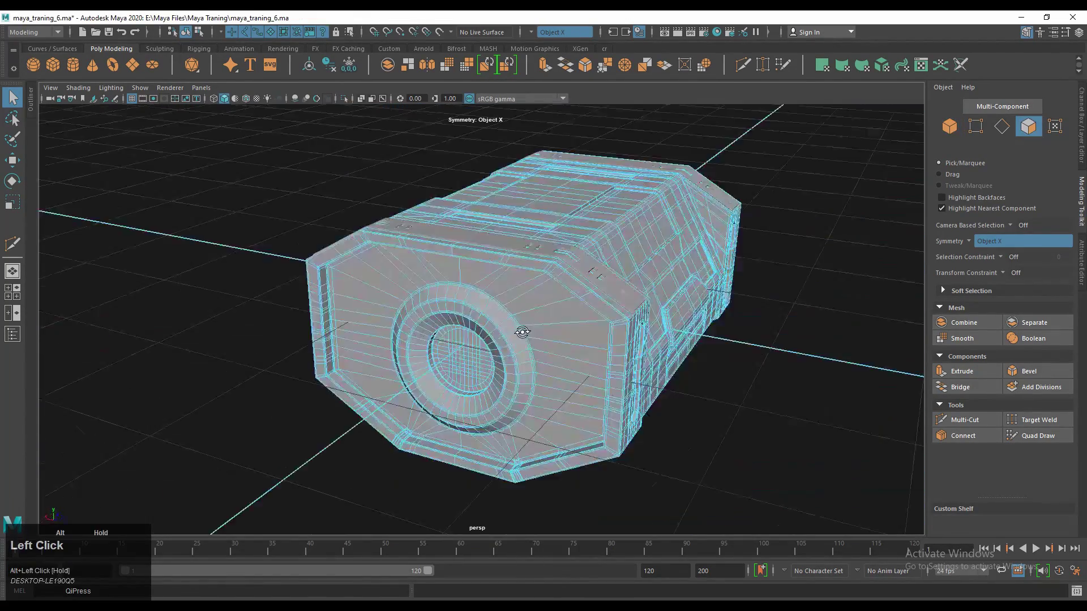
alt+drag(481, 294, 742, 313)
scroll(535, 244, up, 3)
Insert a supporting edge loop close to the inner corner of the long side recess with Multi-Cut.
click(497, 308)
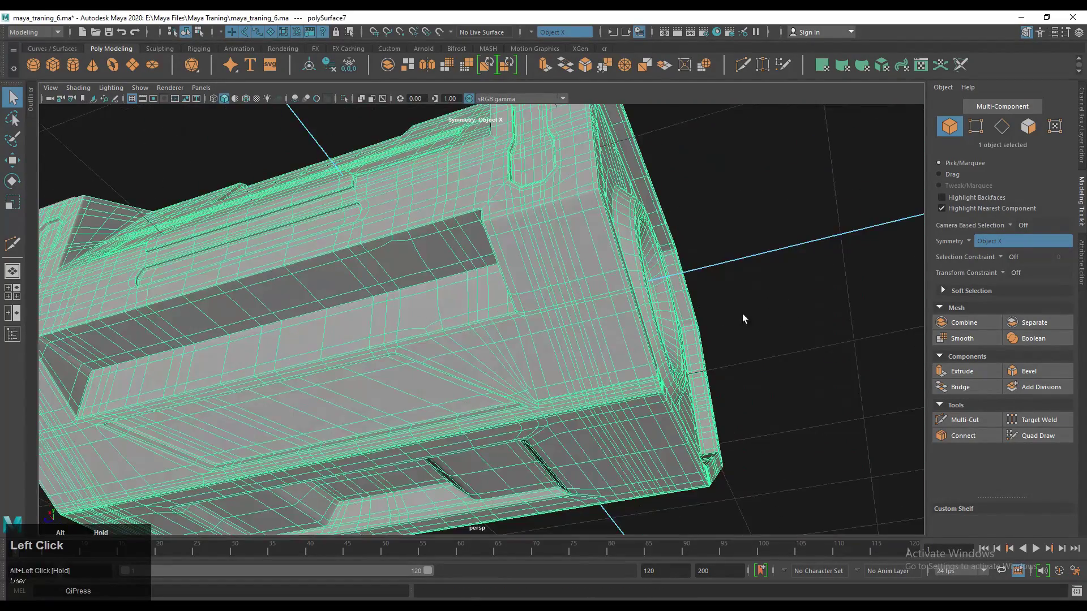
scroll(553, 328, up, 5)
alt+drag(553, 327, 575, 293)
shift+right_drag(575, 293, 572, 340)
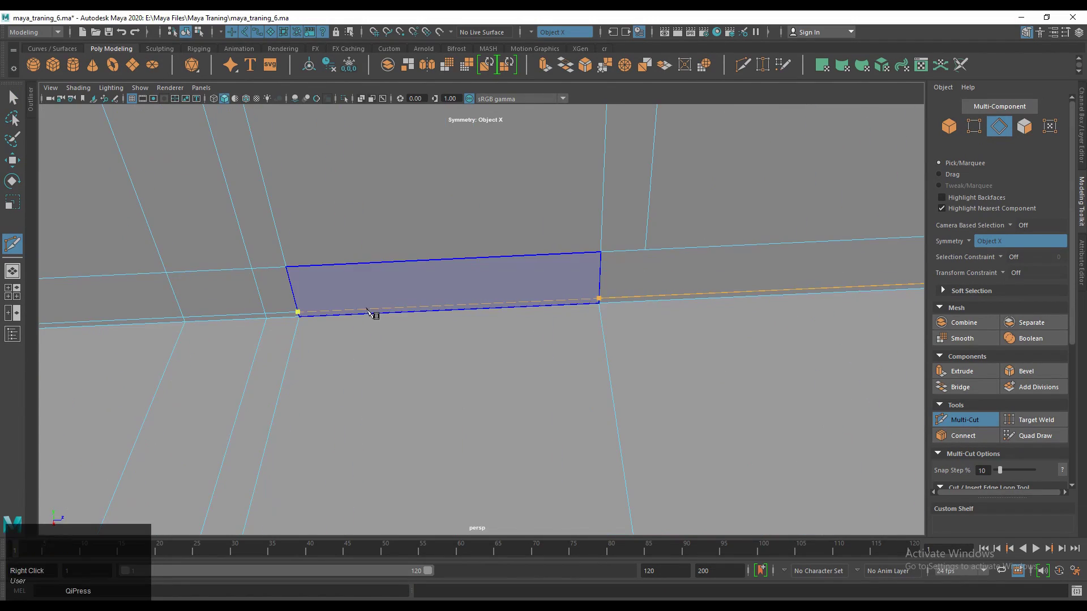
scroll(372, 314, down, 5)
click(526, 307)
alt+drag(599, 376, 651, 347)
alt+middle_drag(651, 347, 526, 390)
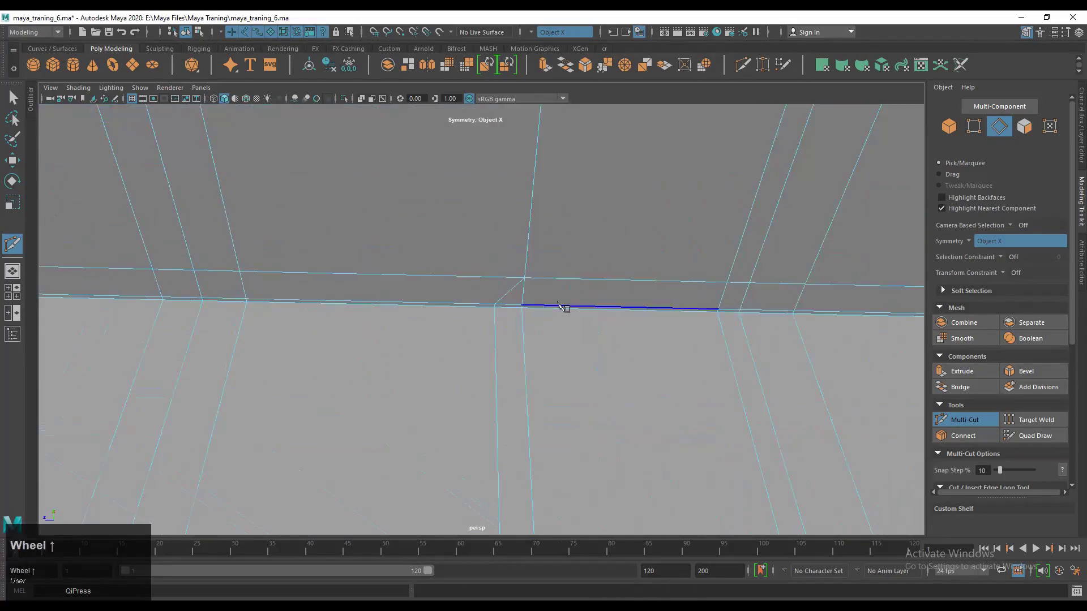
Turn symmetry off and cut an extra edge across the upper wall of the long side recess with Multi-Cut.
scroll(559, 306, down, 5)
alt+middle_drag(451, 359, 433, 268)
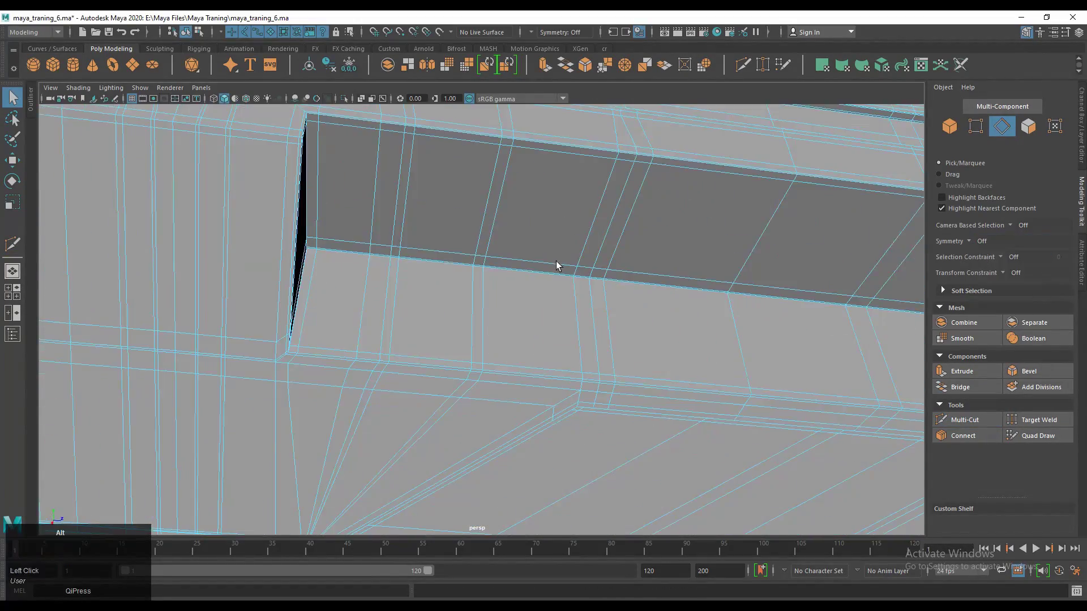
alt+middle_drag(558, 266, 507, 308)
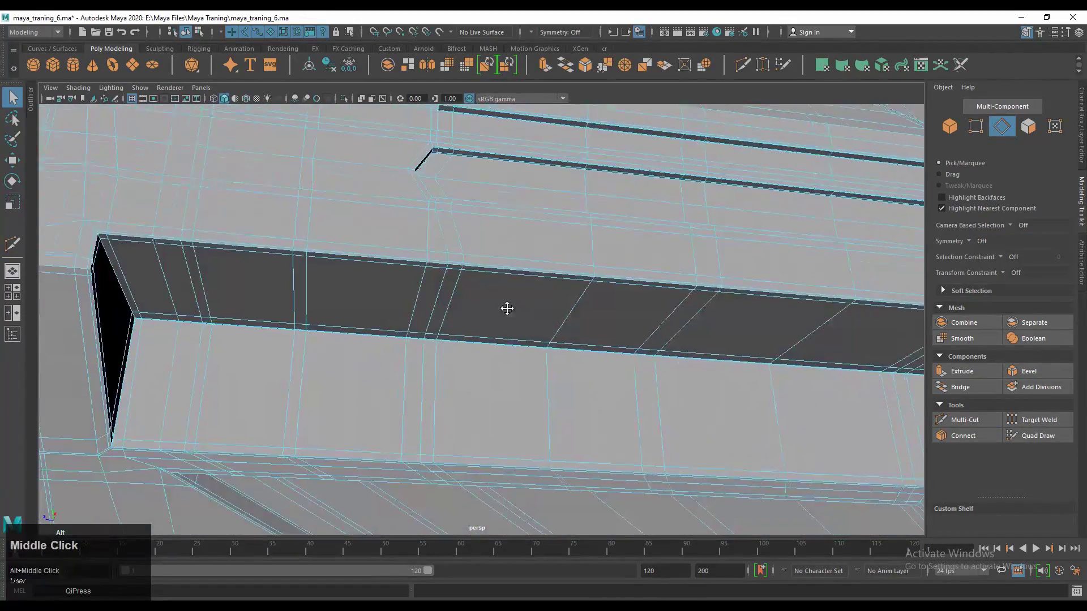
scroll(485, 266, up, 3)
key(ctrl+shift+x)
scroll(529, 358, up, 3)
scroll(539, 381, down, 2)
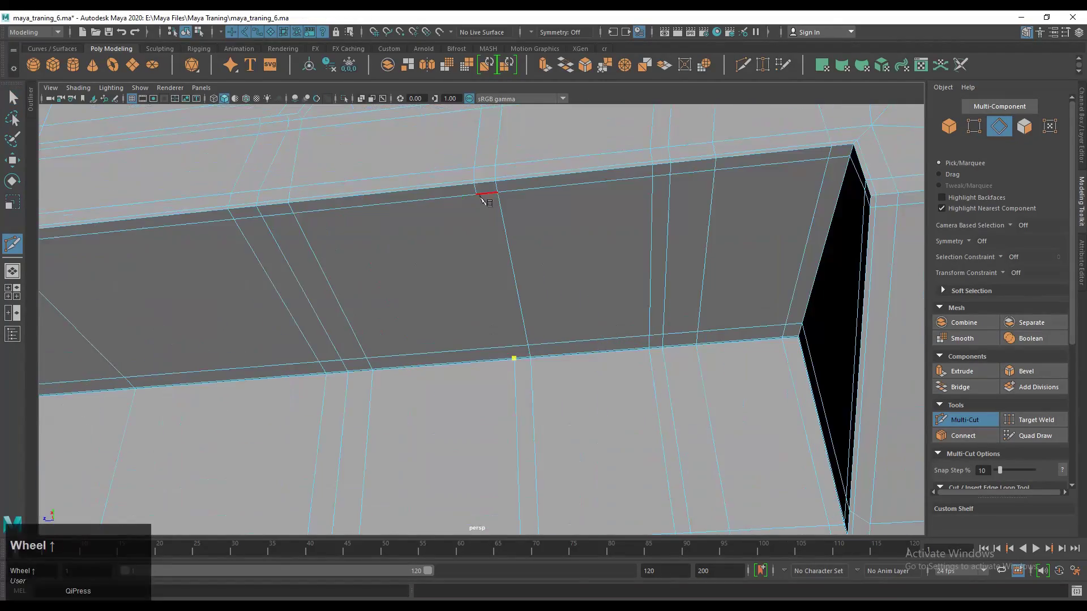
scroll(474, 223, down, 10)
key(q)
Preview the container body smoothed, examine the side recess and save the scene.
right_drag(465, 299, 410, 270)
alt+drag(409, 269, 464, 298)
right_drag(463, 298, 537, 279)
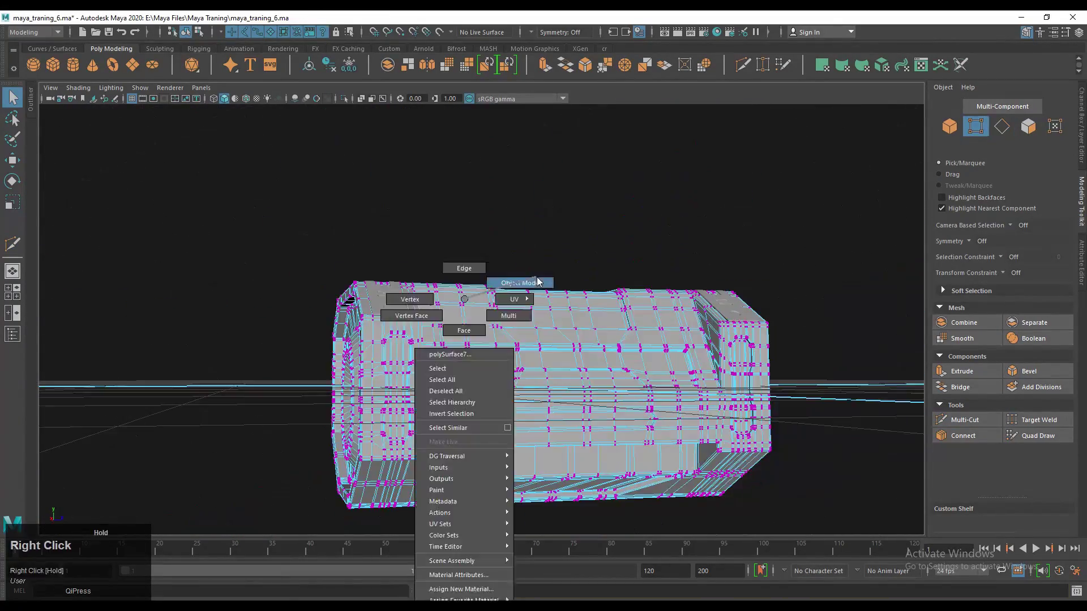
key(3)
alt+drag(469, 272, 492, 290)
alt+middle_drag(492, 289, 330, 340)
scroll(504, 340, up, 3)
scroll(505, 340, down, 8)
alt+drag(505, 340, 416, 318)
key(ctrl+s)
Examine the whole container in perspective and in the orthographic side views.
key(F11)
drag(416, 318, 367, 336)
right_drag(364, 330, 477, 180)
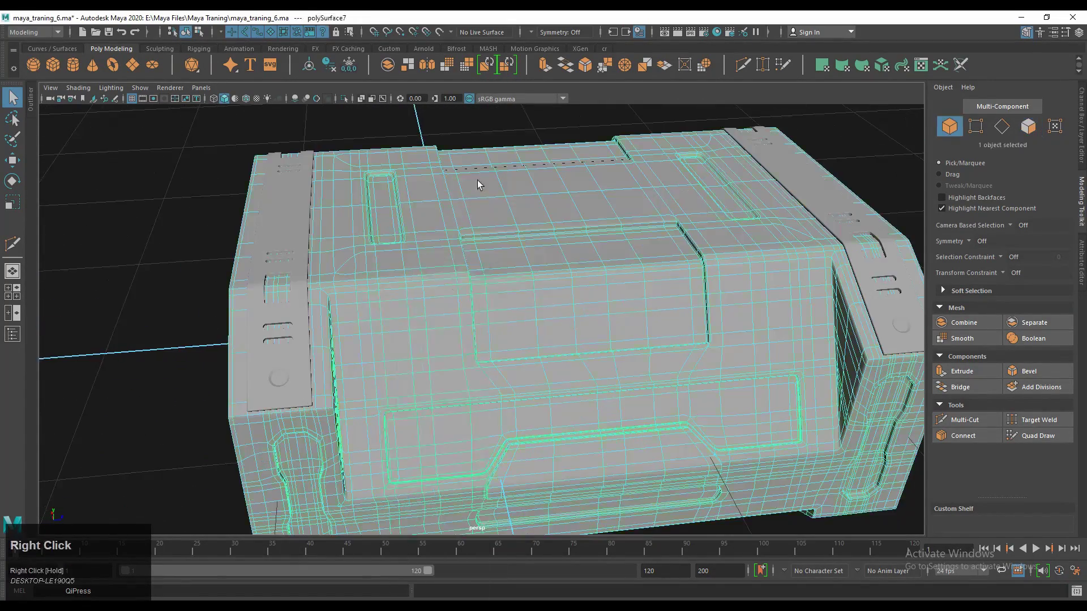
alt+drag(477, 180, 415, 287)
alt+middle_drag(415, 286, 889, 273)
key(space)
scroll(458, 284, up, 3)
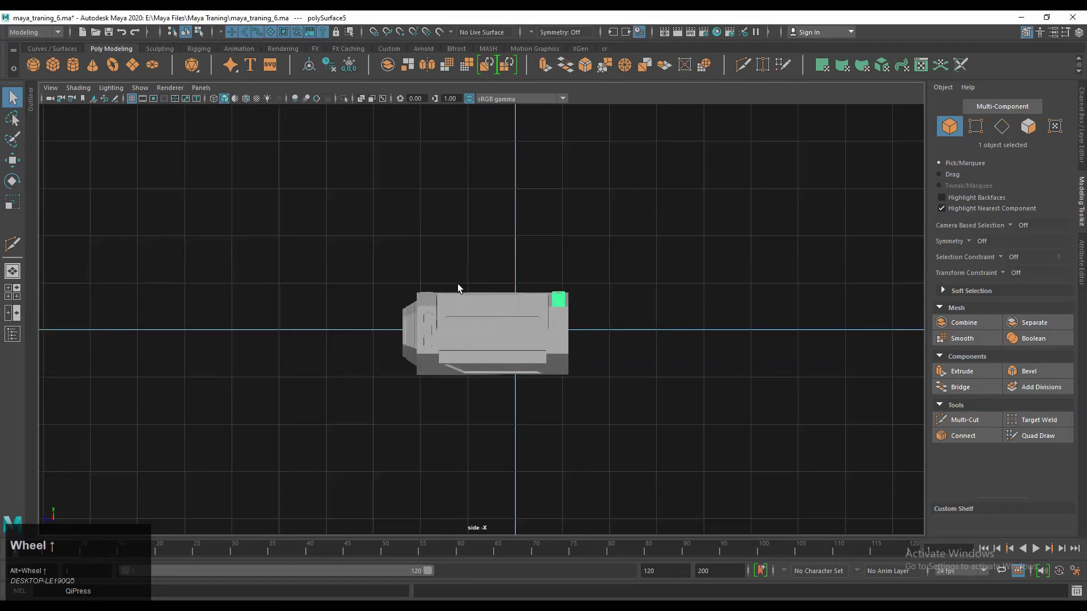
key(space)
drag(457, 275, 492, 267)
scroll(538, 379, up, 3)
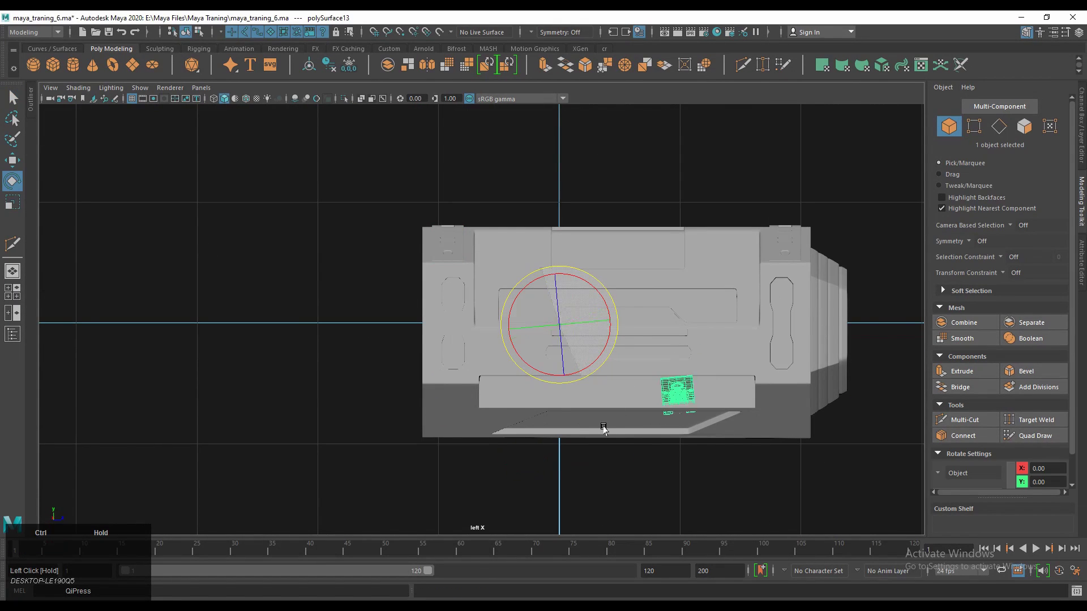
click(962, 507)
drag(508, 325, 609, 305)
scroll(610, 306, up, 2)
key(space)
alt+drag(362, 294, 547, 356)
key(r)
key(F10)
key(F8)
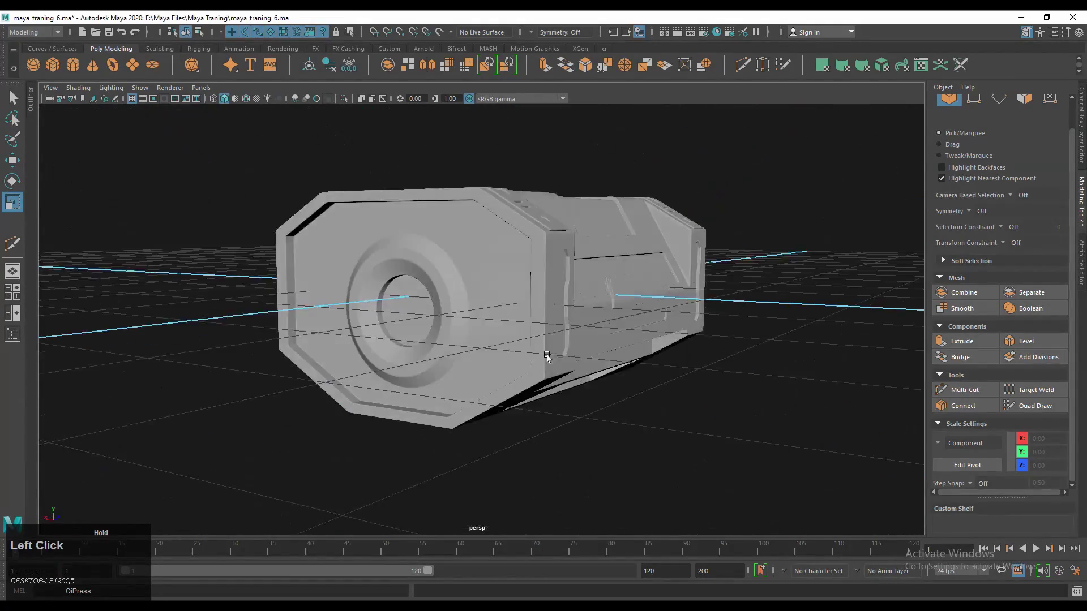
Create a polygon cylinder with 16 axis subdivisions, rotated -90 in X and scaled to 0.27, in front of the container's round opening.
click(73, 64)
alt+drag(509, 283, 597, 279)
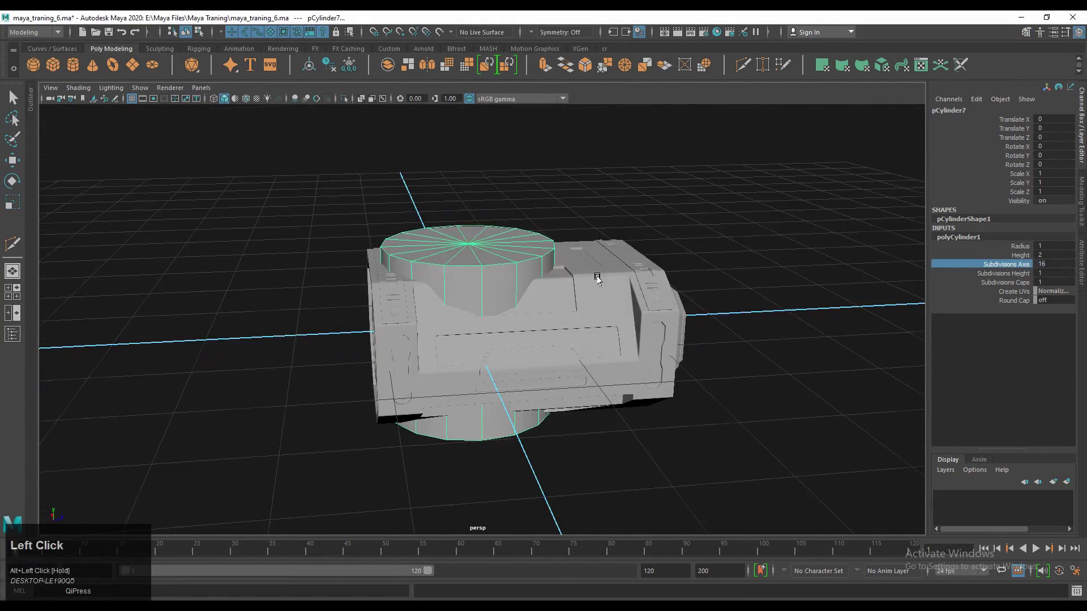
key(space)
scroll(548, 381, down, 3)
key(e)
drag(548, 380, 432, 307)
drag(430, 377, 456, 393)
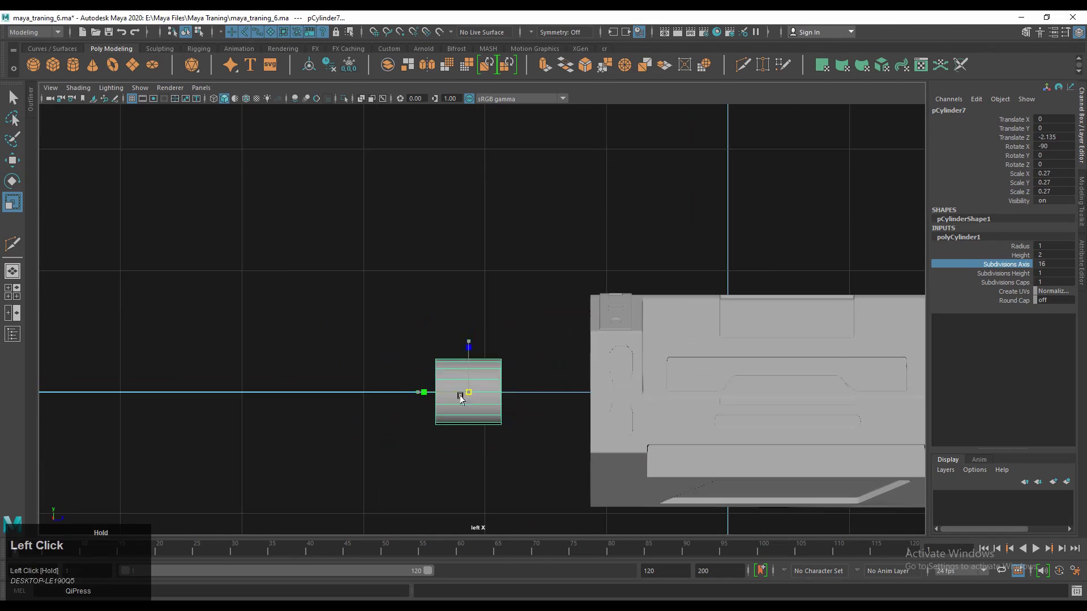
Flatten the cylinder to a Y scale of 0.113 and center it inside the round opening at Translate Y -0.113.
key(w)
key(space)
alt+drag(388, 340, 430, 351)
alt+middle_drag(430, 351, 411, 438)
alt+drag(411, 439, 456, 391)
alt+drag(456, 391, 504, 420)
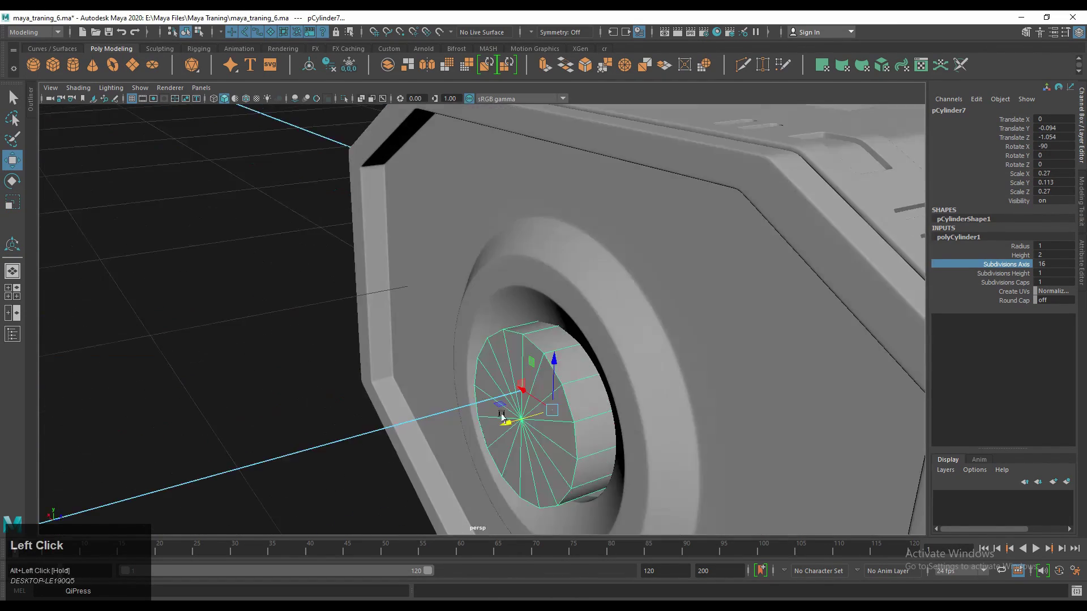
key(space)
scroll(626, 361, down, 5)
key(space)
scroll(488, 293, up, 8)
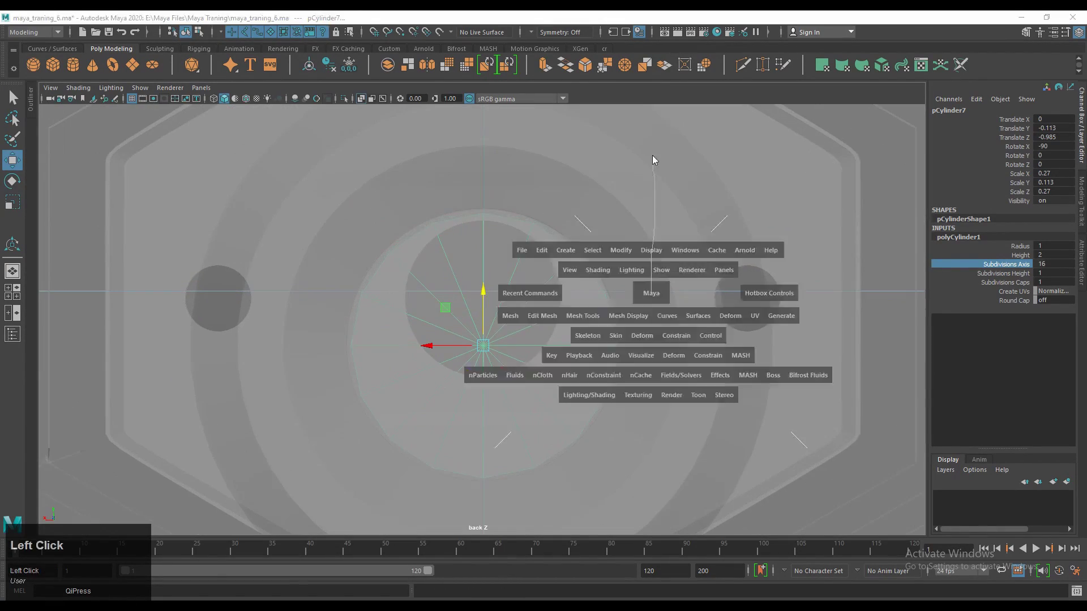
drag(655, 160, 653, 155)
scroll(417, 311, up, 2)
alt+drag(417, 311, 493, 310)
key(Delete)
right_drag(503, 283, 505, 243)
click(509, 246)
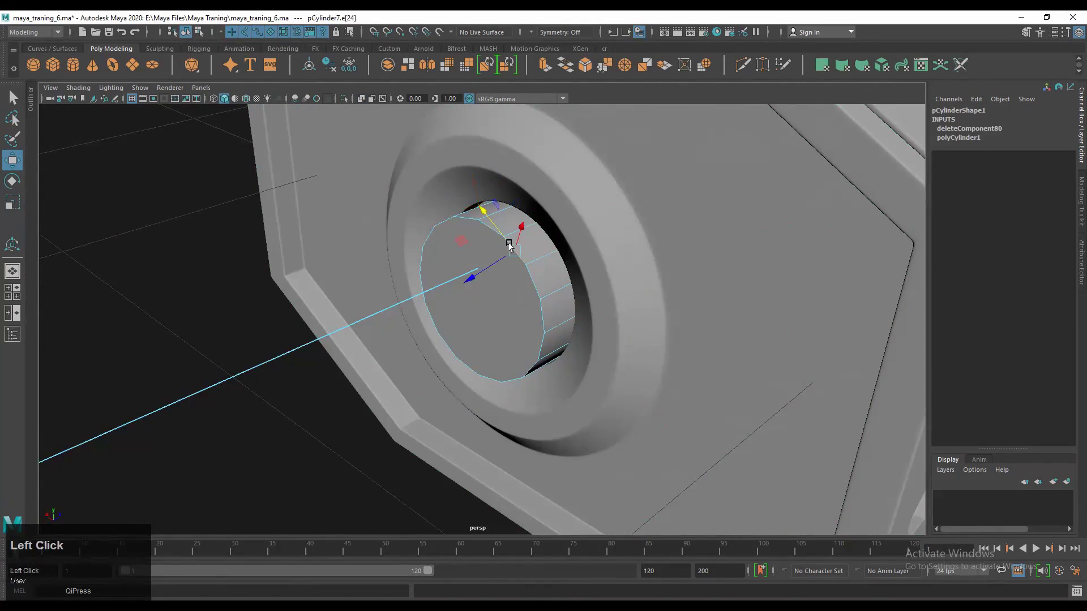
click(605, 270)
alt+drag(605, 270, 455, 335)
key(ctrl+z)
Bevel the cylinder's front rim edges with fraction 0.5 and 4 segments to form a dome.
alt+drag(580, 281, 382, 373)
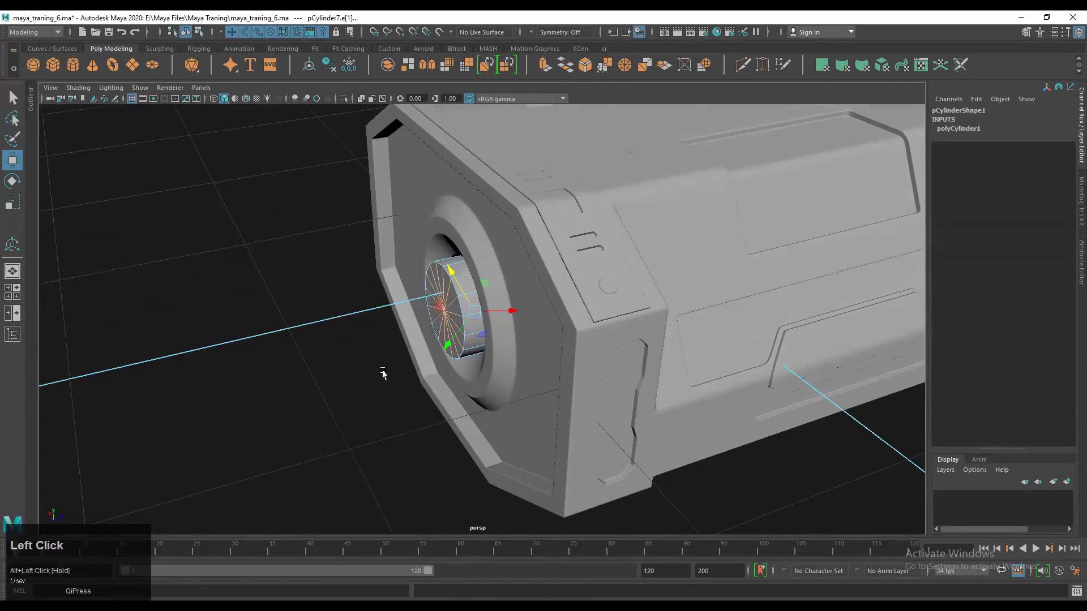
alt+drag(369, 164, 820, 343)
key(ctrl+b)
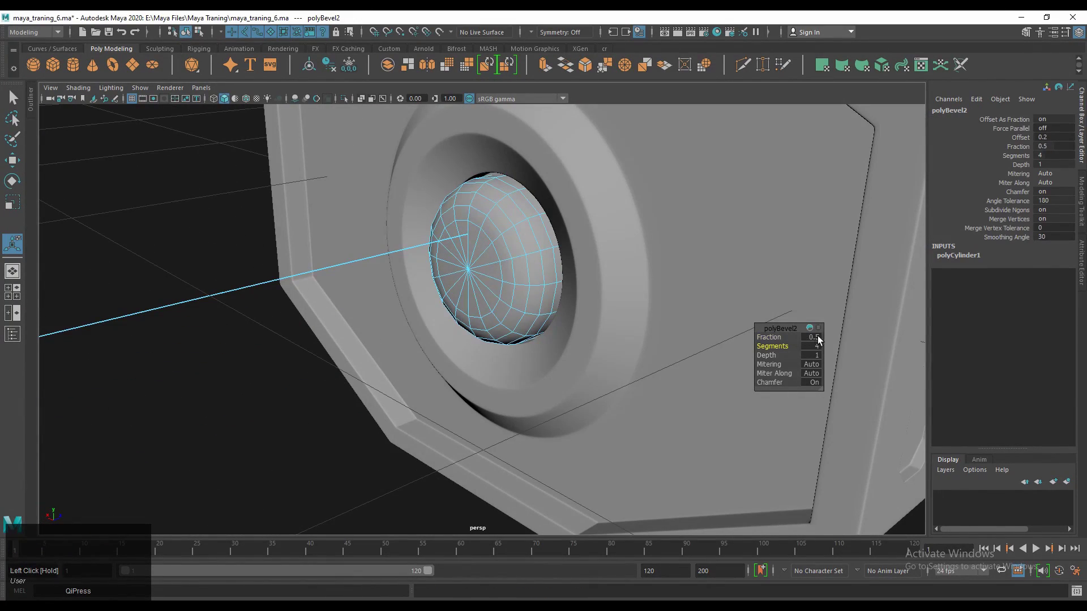
alt+drag(748, 339, 582, 314)
key(F8)
Enlarge the dome slightly to a scale of 0.287 in X and Z and 0.12 in Y.
key(r)
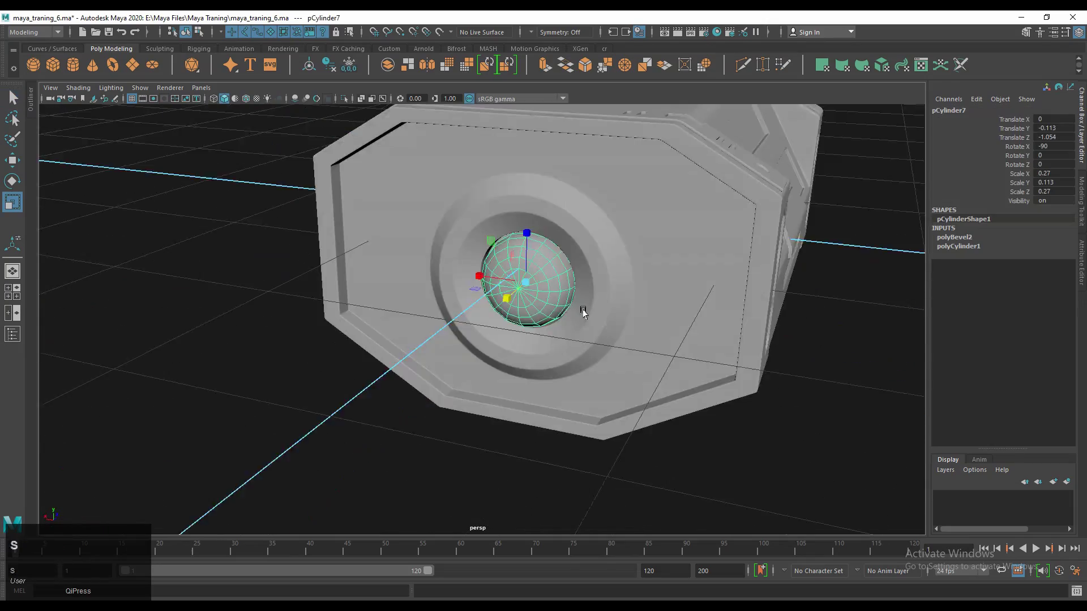
scroll(571, 234, up, 5)
alt+drag(571, 233, 395, 389)
click(676, 394)
scroll(677, 394, down, 3)
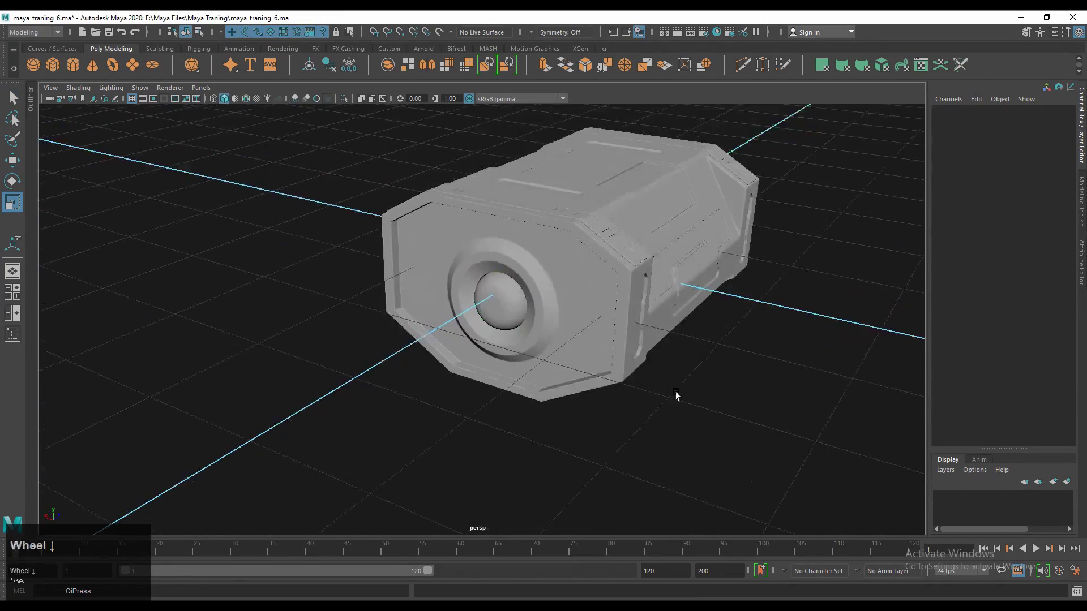
Duplicate the dome and move the copy out in front of the container to Translate Z -2.933.
alt+drag(318, 357, 430, 396)
click(469, 294)
key(w)
key(ctrl+d)
drag(422, 308, 226, 339)
scroll(356, 427, up, 5)
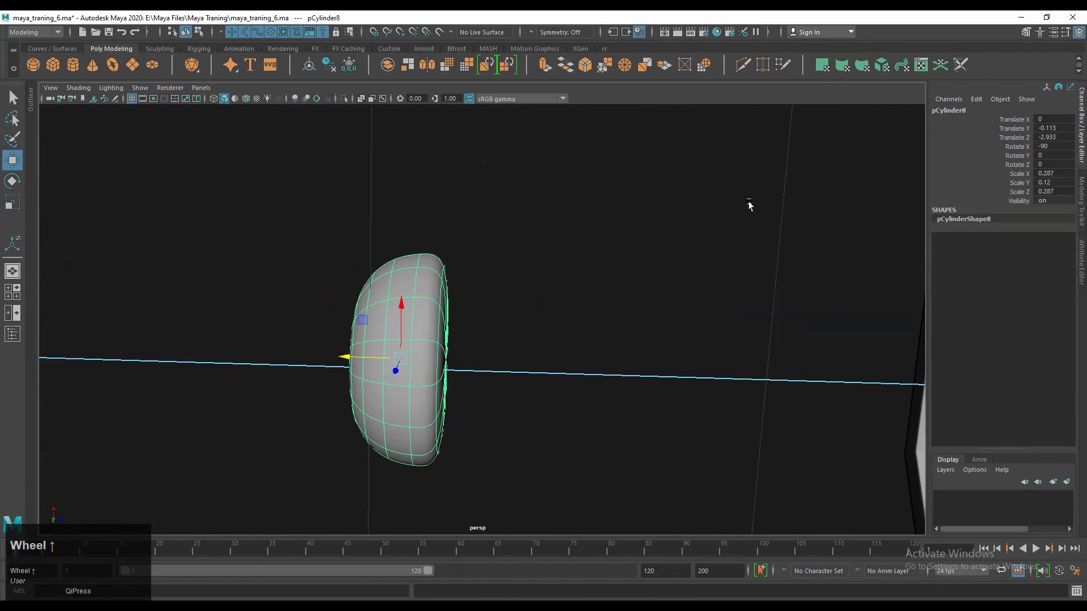
key(space)
alt+middle_drag(600, 272, 574, 377)
key(space)
scroll(512, 346, down, 5)
key(f)
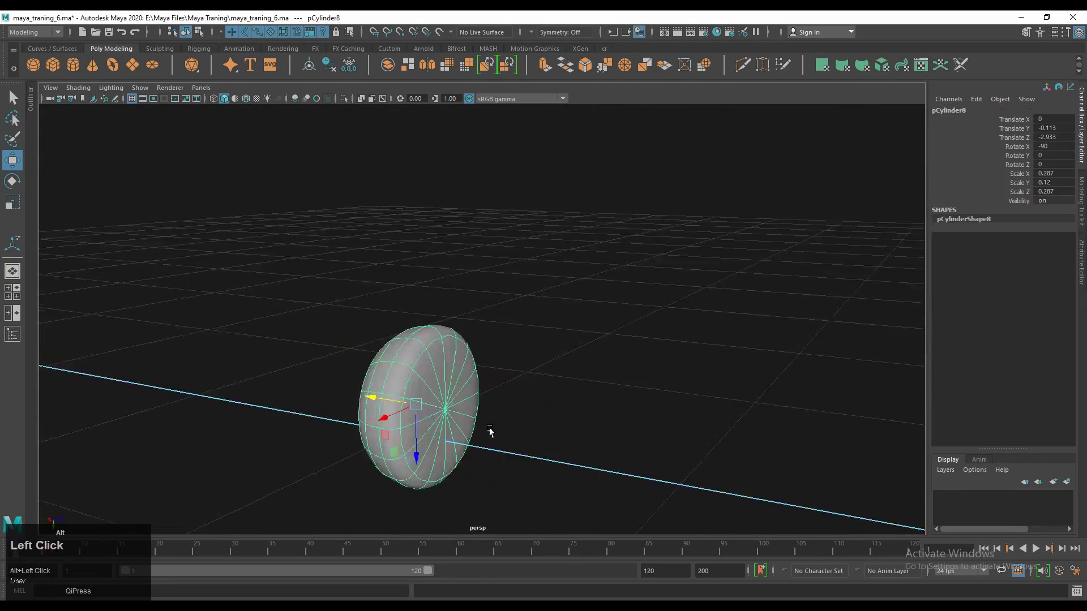
Select all the flat back cap faces of the copied dome and extrude them with an offset of 0.01.
right_click(494, 299)
right_drag(494, 286, 532, 320)
click(637, 288)
alt+middle_drag(636, 289, 566, 335)
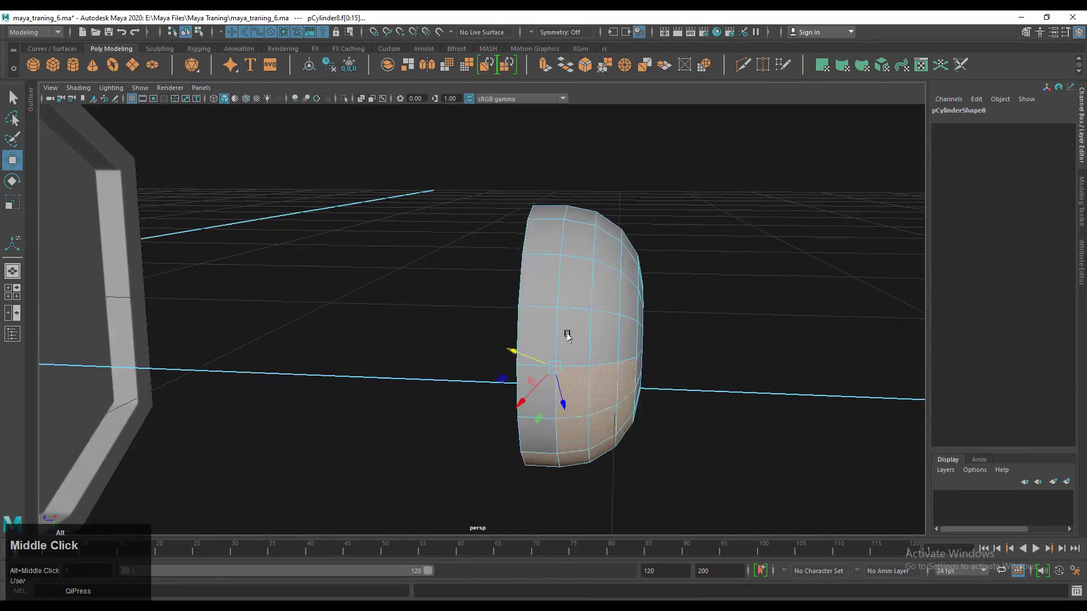
key(4)
mouse_move(566, 335)
alt+mouse_down()
mouse_move(616, 392)
mouse_move(441, 376)
alt+mouse_up()
key(5)
scroll(442, 376, up, 3)
key(ctrl+e)
click(838, 355)
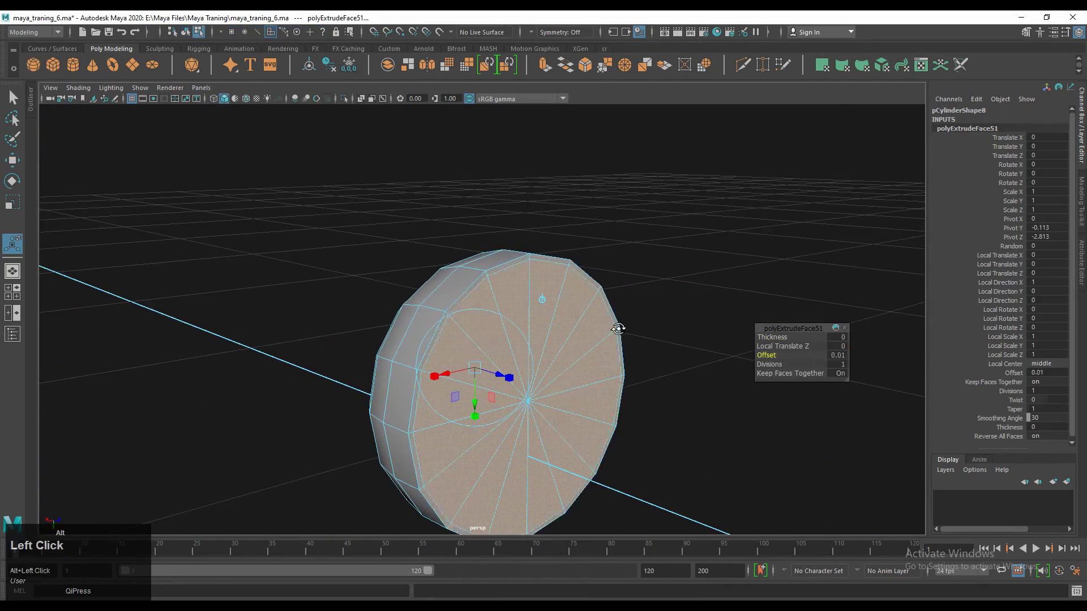
Replace the triangulated inner back cap faces with a single fill face and extrude it inward again.
key(Delete)
mouse_move(618, 328)
alt+mouse_down()
mouse_move(581, 306)
mouse_move(623, 340)
alt+mouse_up()
key(q)
click(623, 339)
key(ctrl+e)
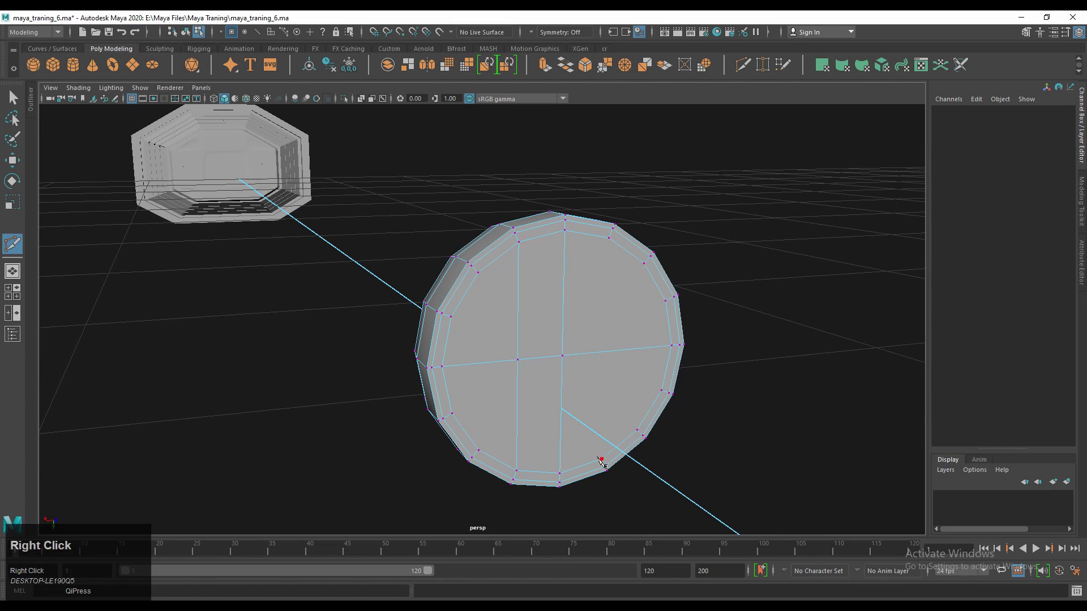
Cut a grid of edges across the dome's flat back face with Multi-Cut and preview the shape smoothed.
alt+drag(659, 393, 509, 340)
key(q)
click(521, 364)
key(3)
right_drag(728, 377, 466, 350)
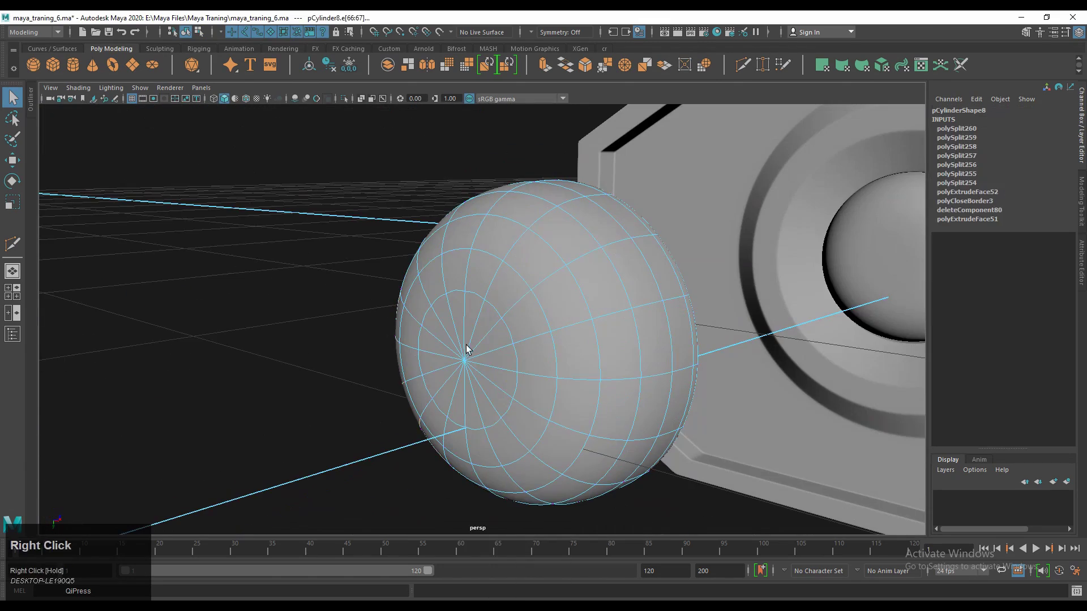
Delete the radial edges at the center of the dome's front and rebuild the area with a Multi-Cut edge grid.
mouse_move(466, 350)
alt+mouse_down()
mouse_move(492, 339)
mouse_move(481, 358)
mouse_move(463, 328)
alt+mouse_up()
key(1)
key(F9)
alt+drag(476, 441, 515, 296)
alt+drag(782, 313, 539, 398)
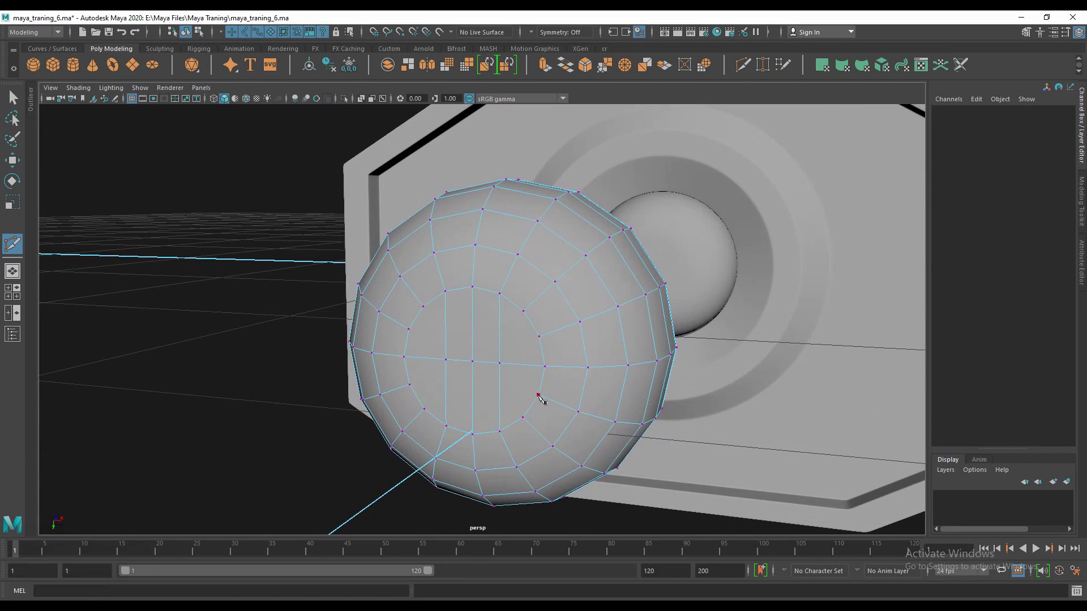
alt+drag(326, 307, 431, 415)
Move the reworked dome back into the round opening at Translate Z -1.083, using an X-ray top view.
key(q)
alt+middle_drag(432, 415, 443, 312)
key(w)
scroll(477, 294, up, 10)
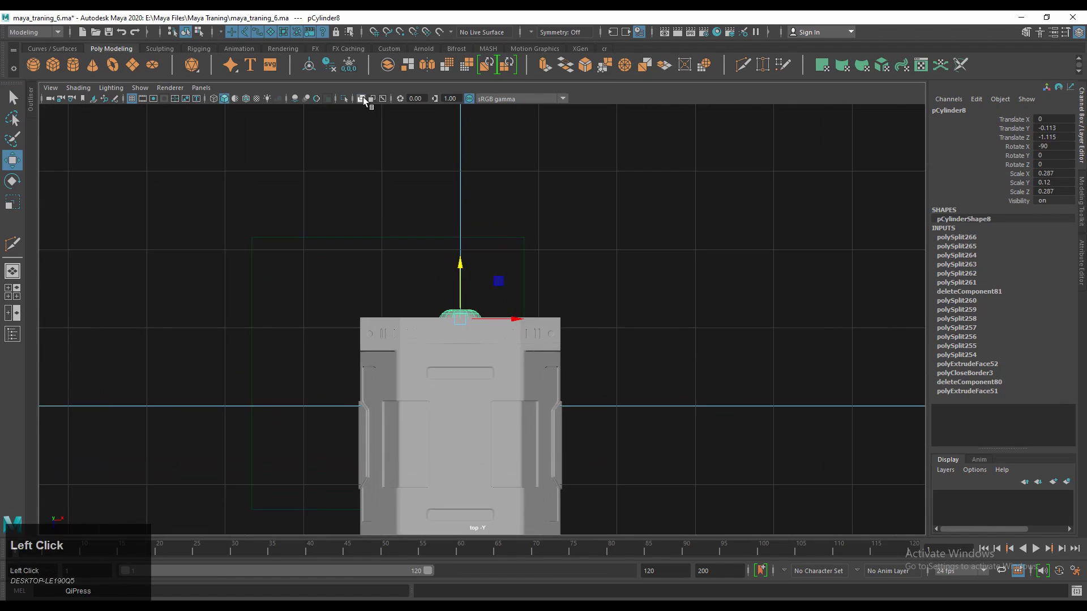
drag(476, 266, 475, 277)
scroll(477, 295, down, 5)
scroll(553, 255, up, 5)
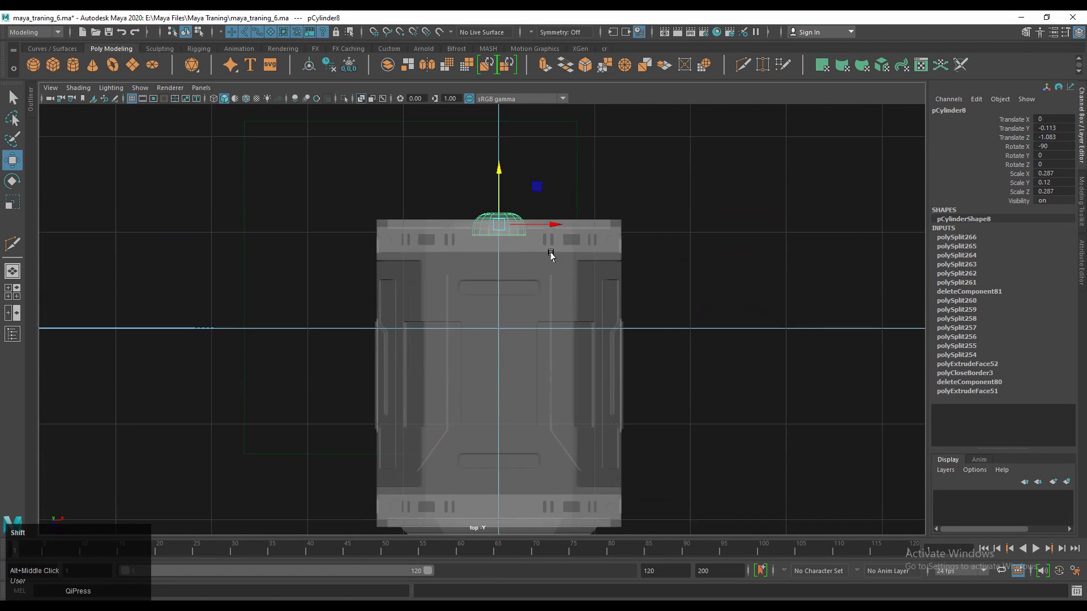
Place a duplicate dome on the opposite end face, rotated -180 in Y, at Translate Z 2.367 and scaled to 0.166.
key(ctrl+d)
key(e)
drag(529, 176, 518, 295)
key(w)
drag(494, 218, 565, 415)
key(r)
drag(240, 213, 215, 213)
scroll(363, 300, up, 5)
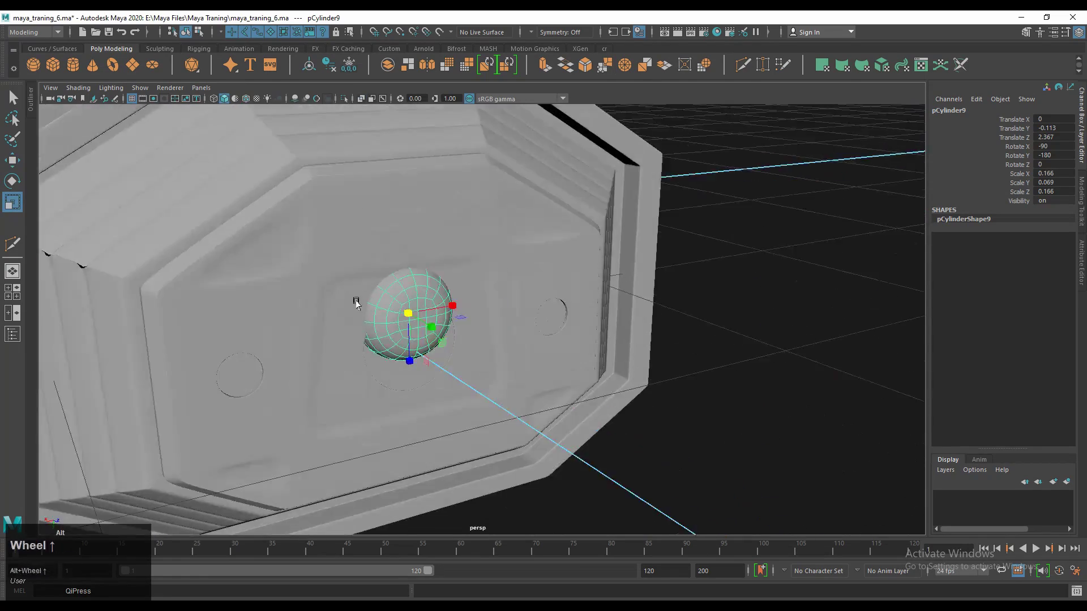
Align the duplicate dome vertically with the round opening in the end face at Translate Y -0.019, using an orthographic view.
key(w)
drag(475, 396, 587, 400)
scroll(546, 388, up, 5)
key(space)
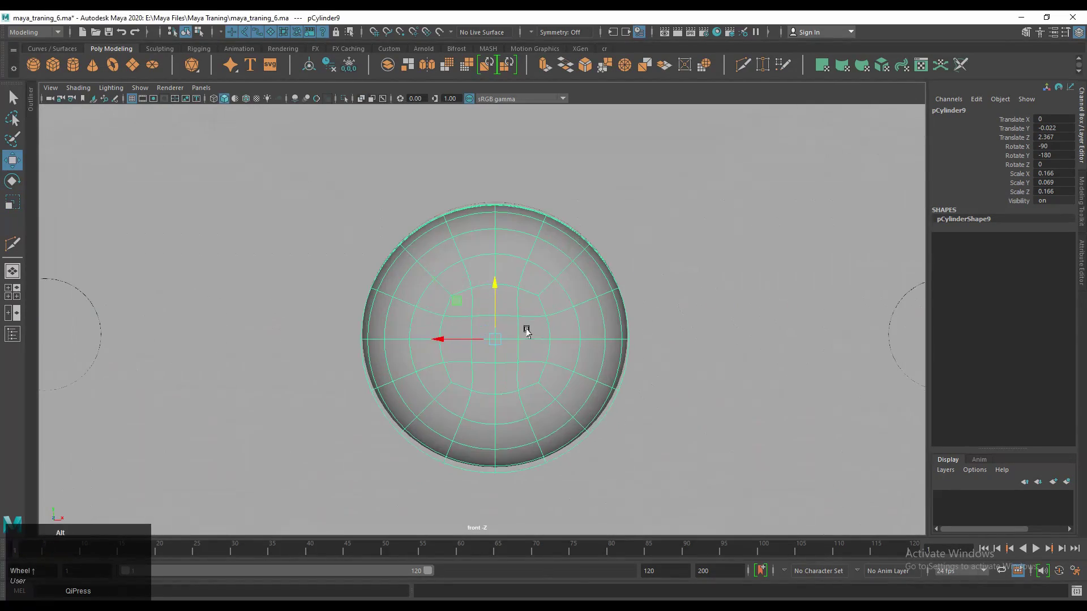
drag(499, 308, 499, 300)
key(space)
click(699, 315)
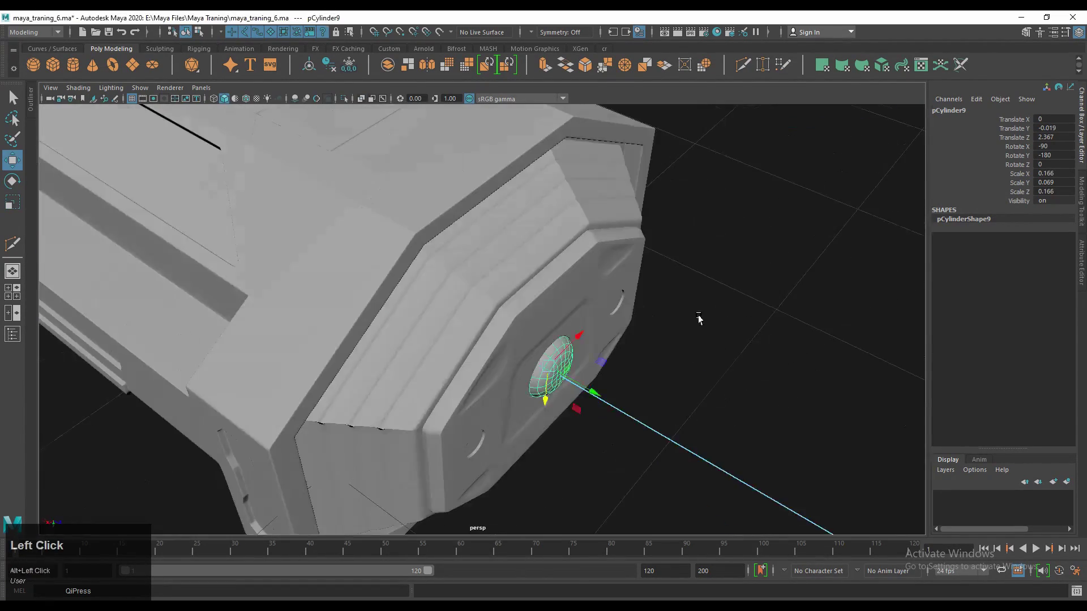
alt+drag(698, 316, 600, 347)
alt+middle_drag(599, 347, 585, 404)
alt+drag(585, 404, 481, 381)
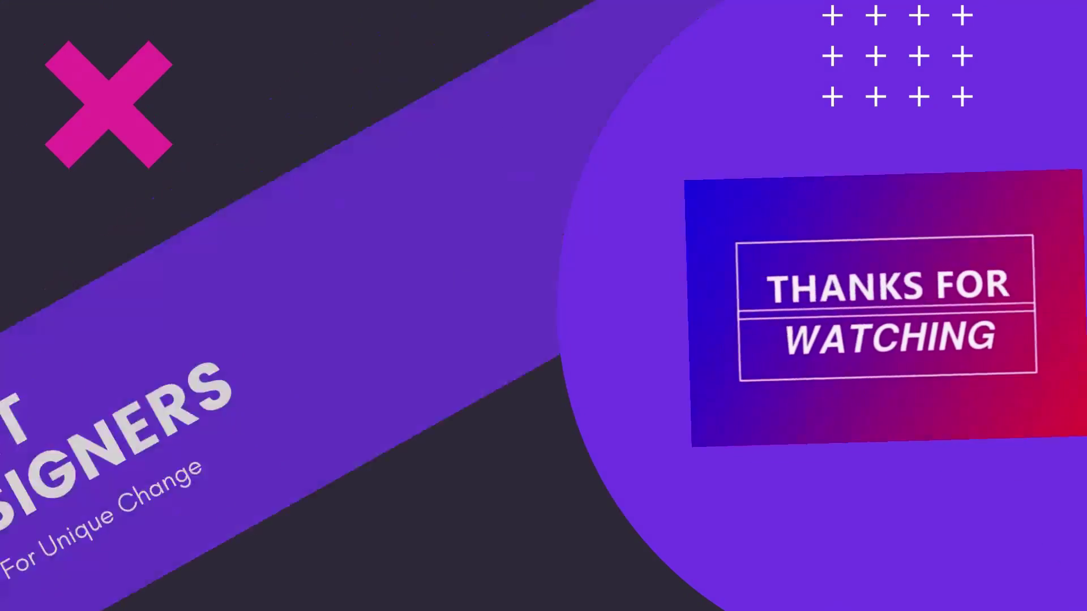